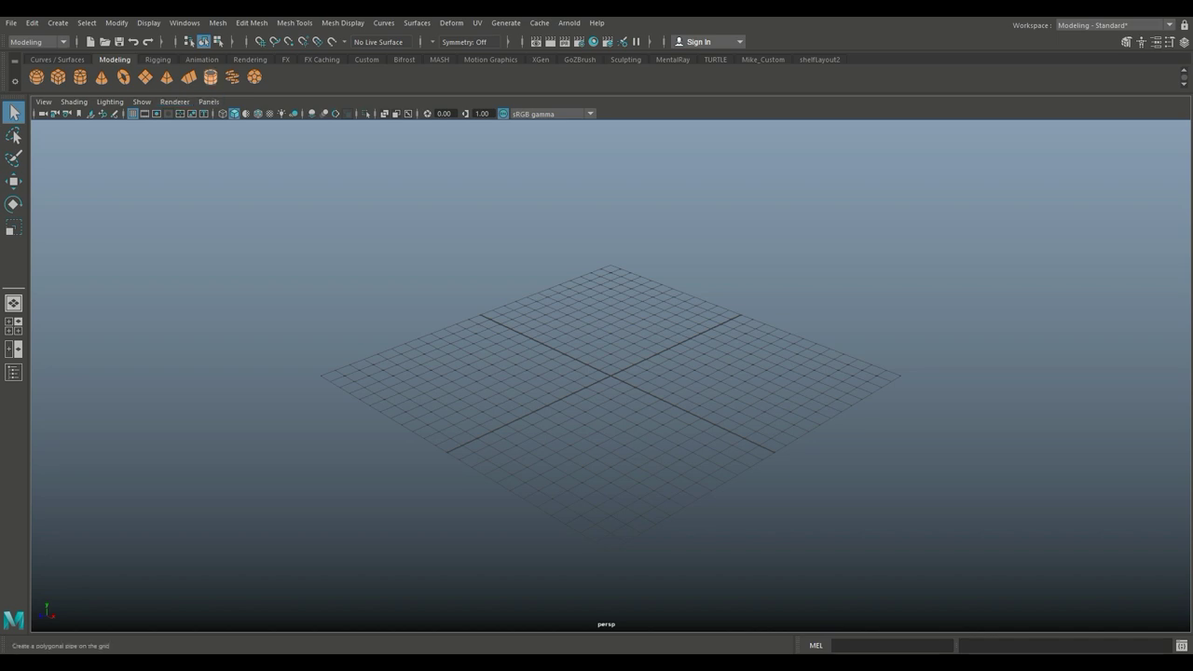
Step: Create a polygon pipe and scale it into a flat ring, about 8.14 in X and Z and about 1.2 in Y
left_click(211, 76)
key("f")
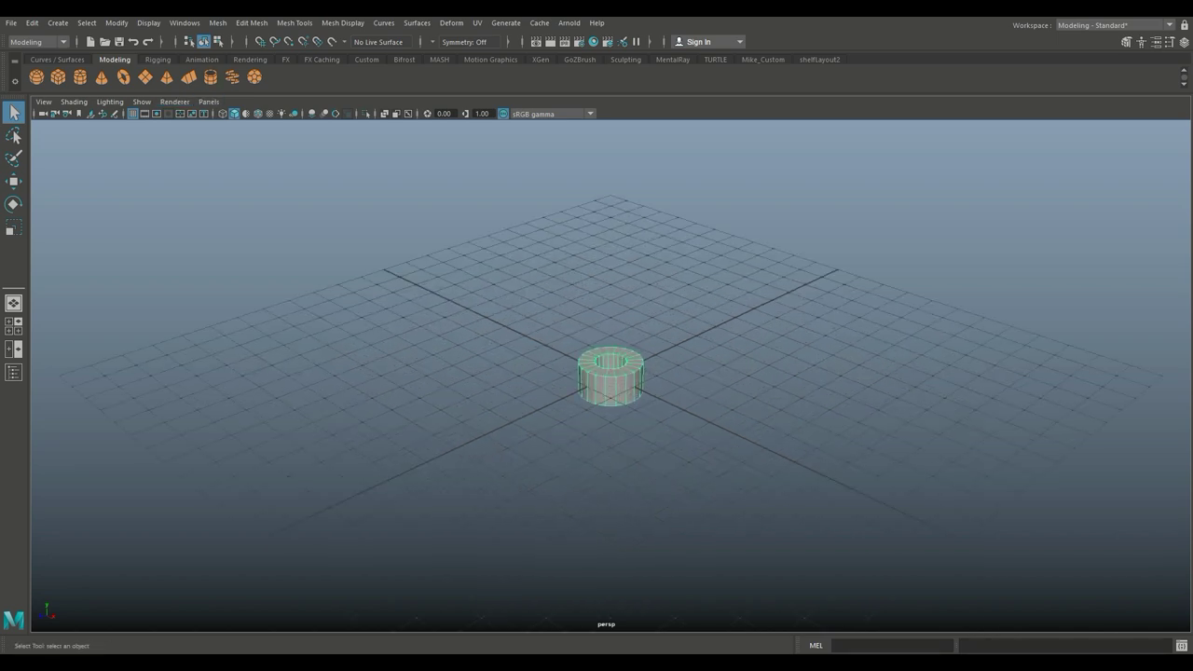
key("r")
left_click_drag(611, 376, 746, 345)
scroll(611, 376, "down", 5)
scroll(611, 376, "down", 3)
left_click_drag(611, 376, 680, 359)
left_click_drag(611, 324, 611, 369)
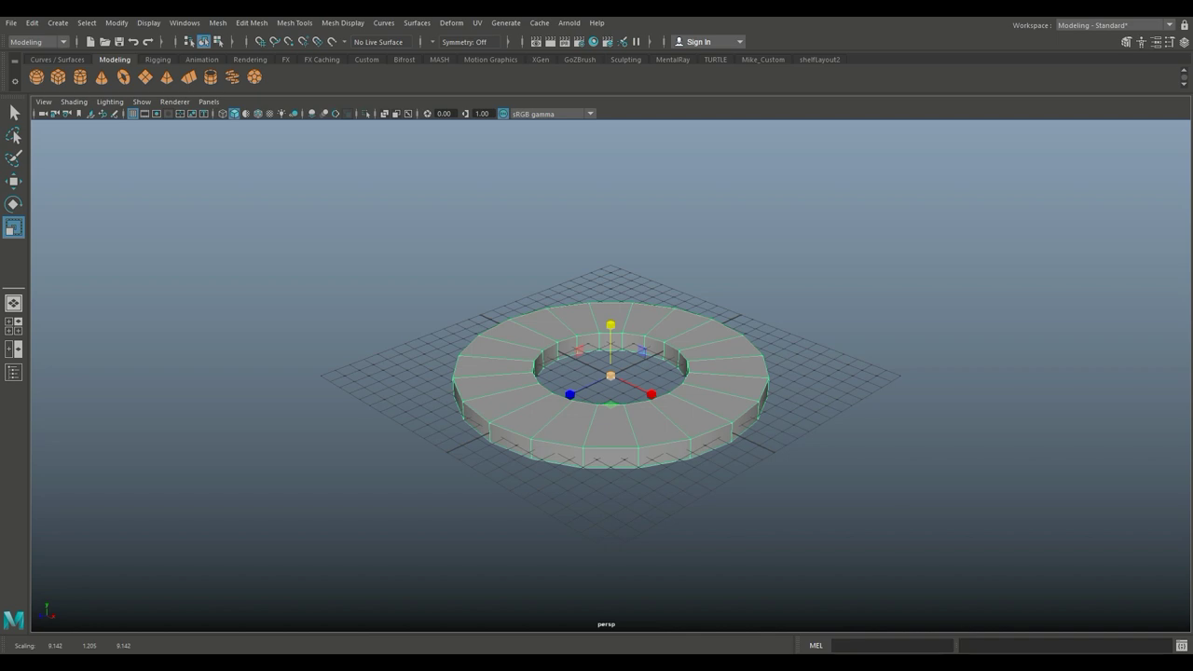
Step: Set the pipe's thickness to 0.1 in its polyPipe history attributes
key("ctrl+a")
left_click(1026, 133)
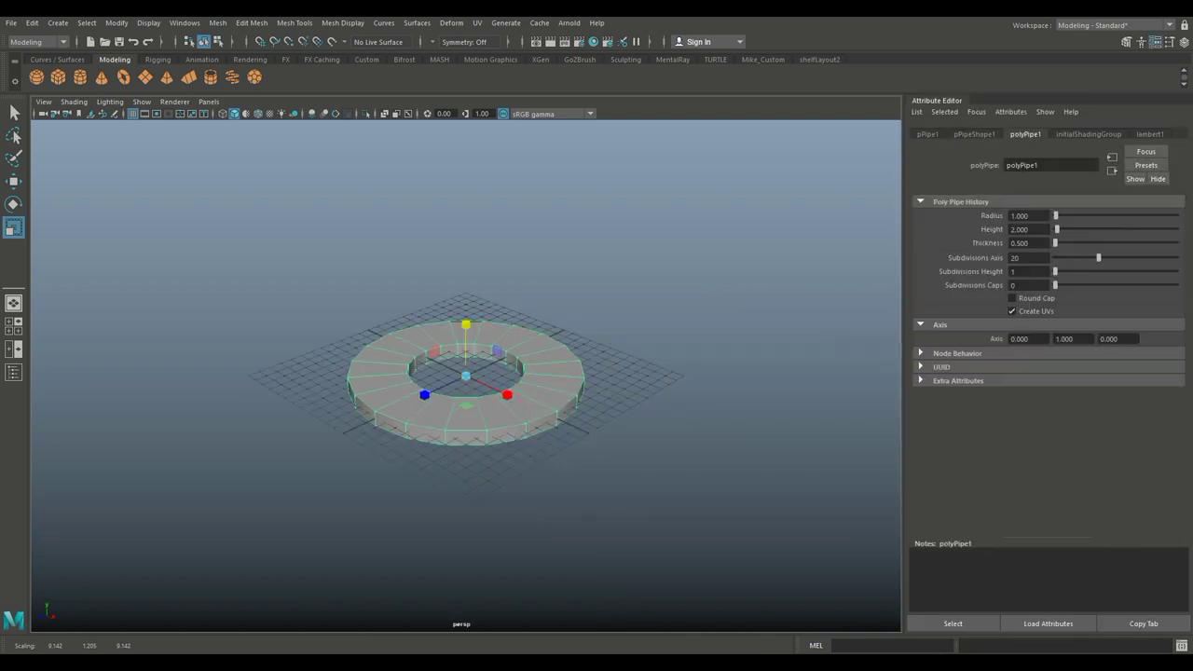
left_click(1026, 243)
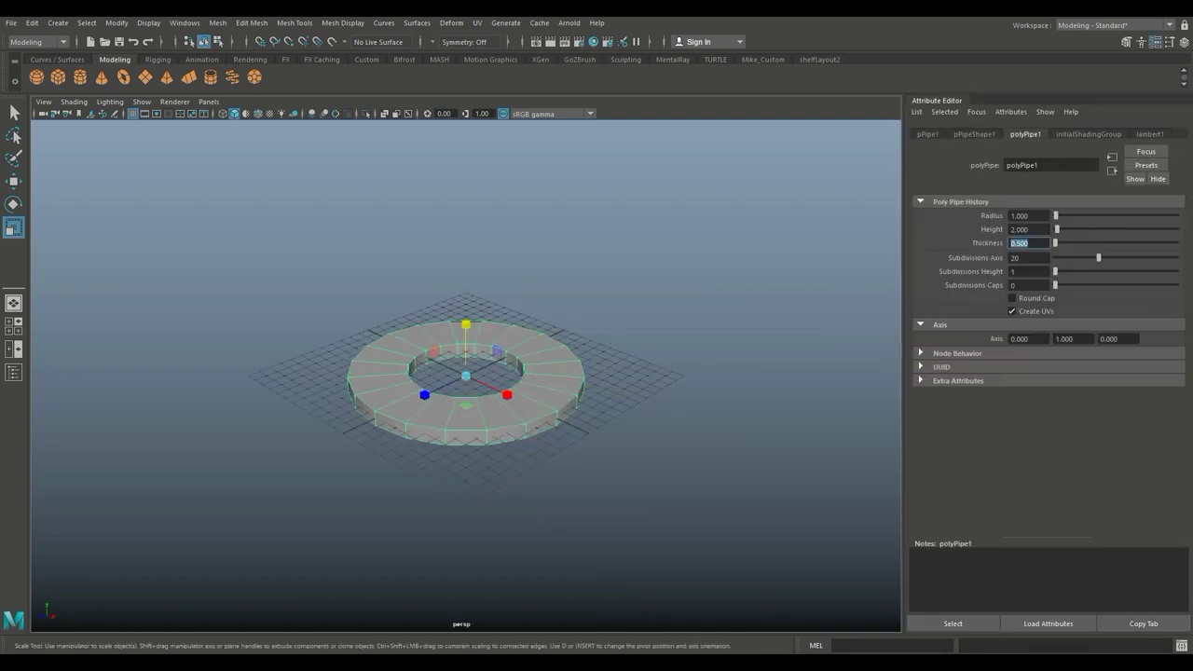
type("0.1")
key("Return")
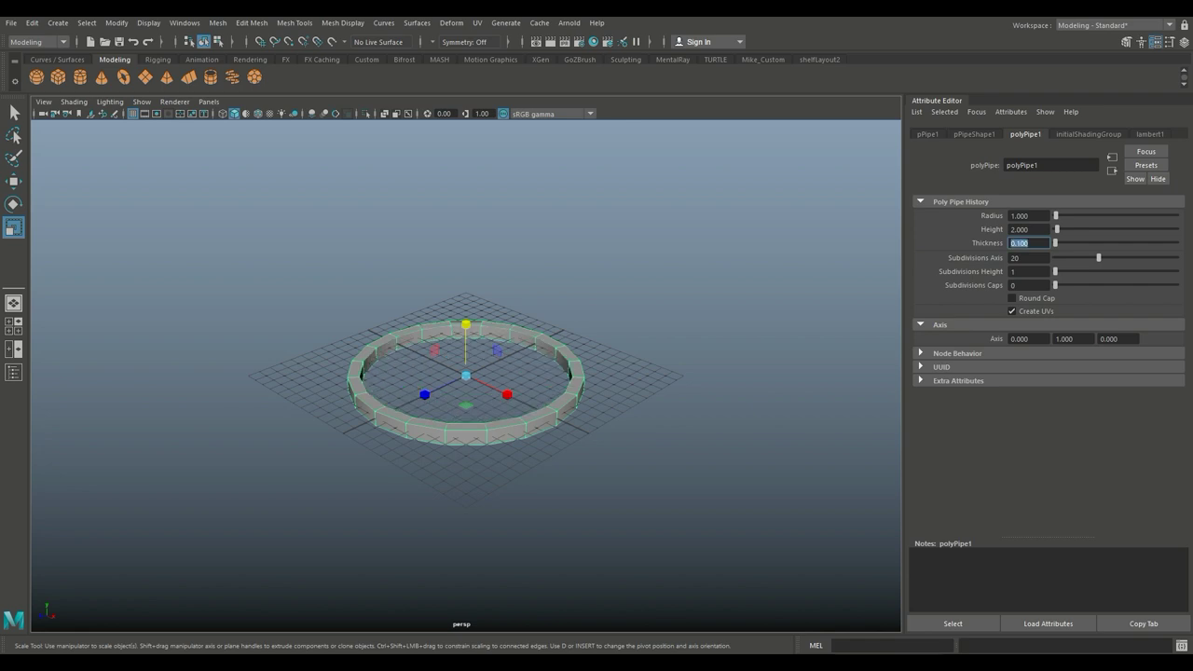
Step: Try 30 axis subdivisions on the pipe and set the count back to 20
left_click(1026, 258)
type("30")
key("Return")
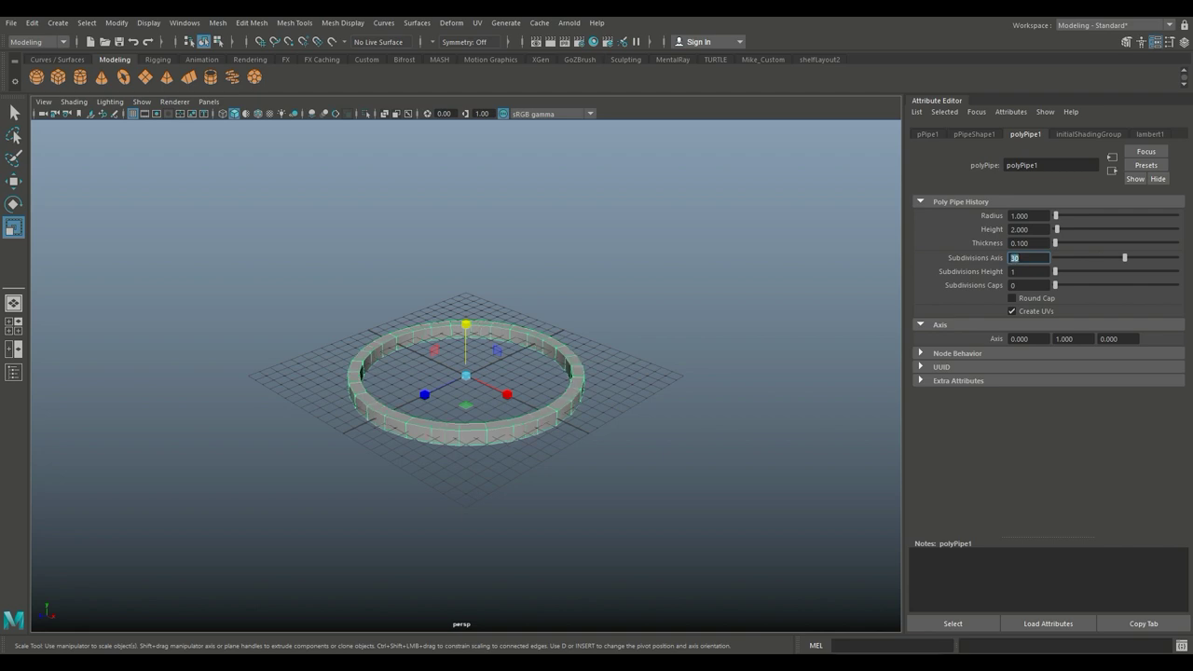
type("20")
key("Return")
Step: In the top view, delete the ring's faces for X below zero and the remaining positive-Z quarter, keeping one quarter arc
key("space")
key("space")
scroll(466, 373, "down", 2)
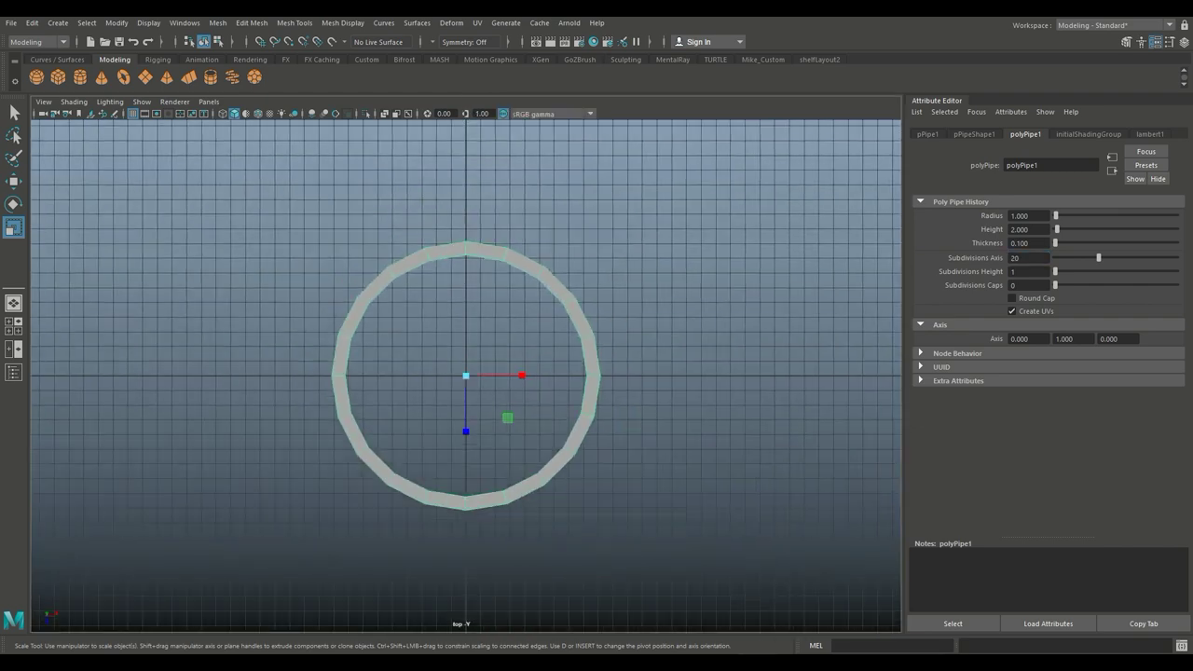
right_click_drag(469, 261, 469, 291)
left_click_drag(432, 205, 443, 475)
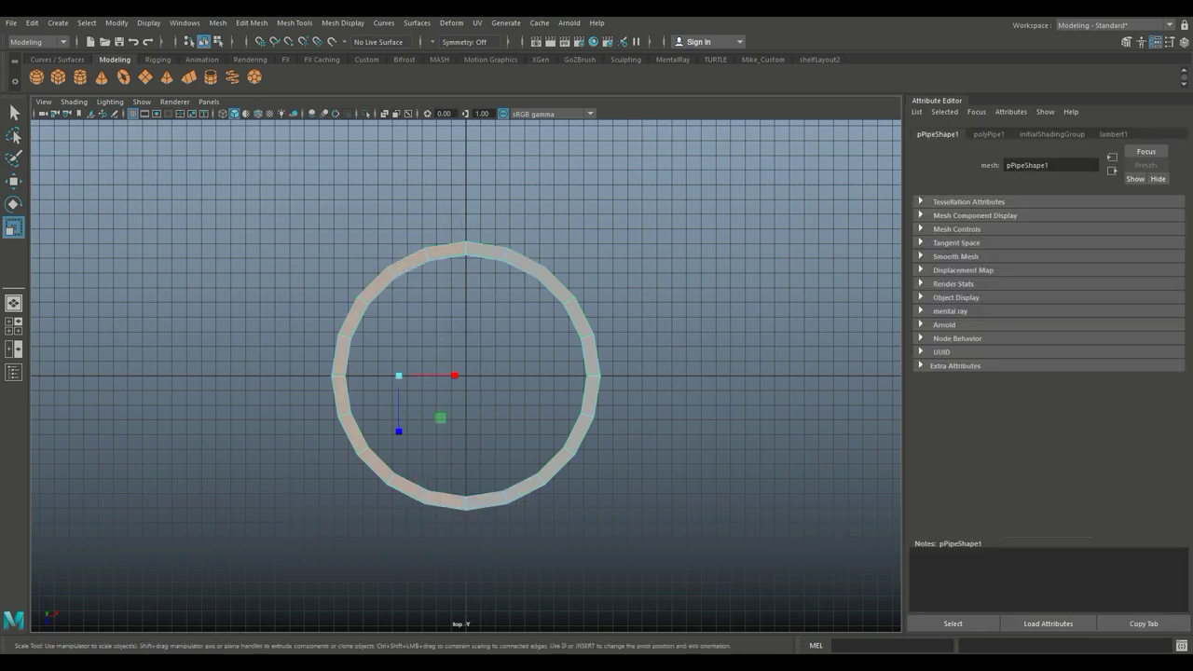
key("Delete")
left_click_drag(564, 536, 806, 401)
key("Delete")
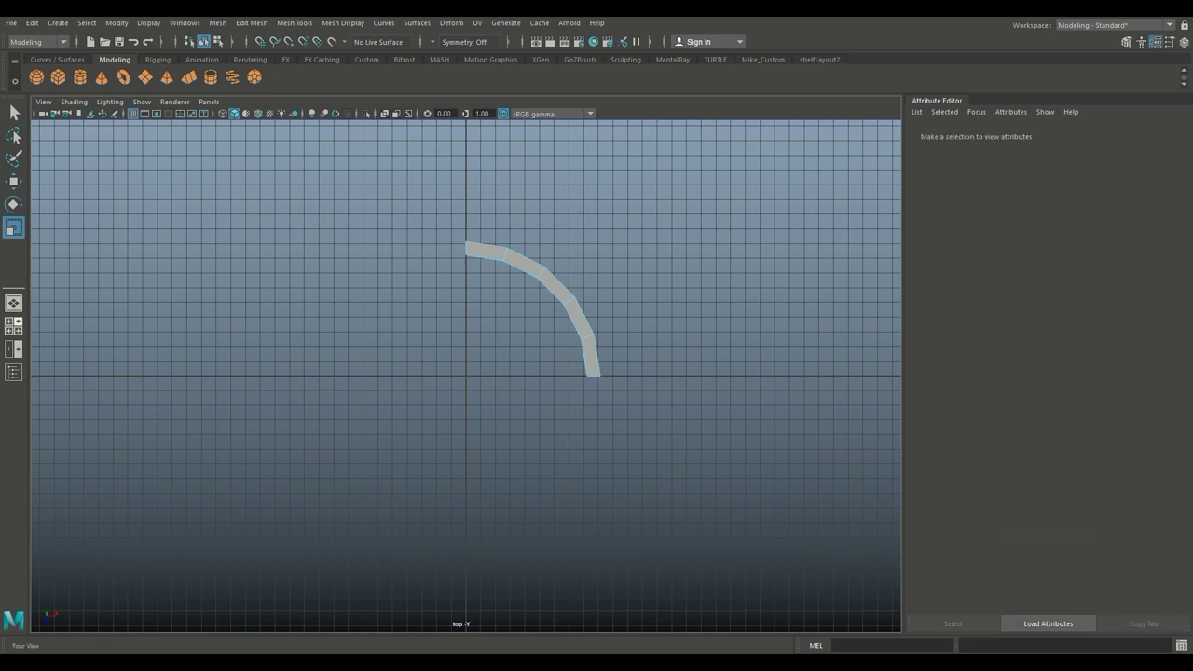
Step: Insert three evenly spaced edge loops into the end segment at each end of the quarter arc
key("space")
key("space")
left_click_drag(466, 373, 560, 373, "alt")
right_click_drag(559, 373, 597, 373, "alt")
left_click_drag(466, 373, 373, 377, "alt")
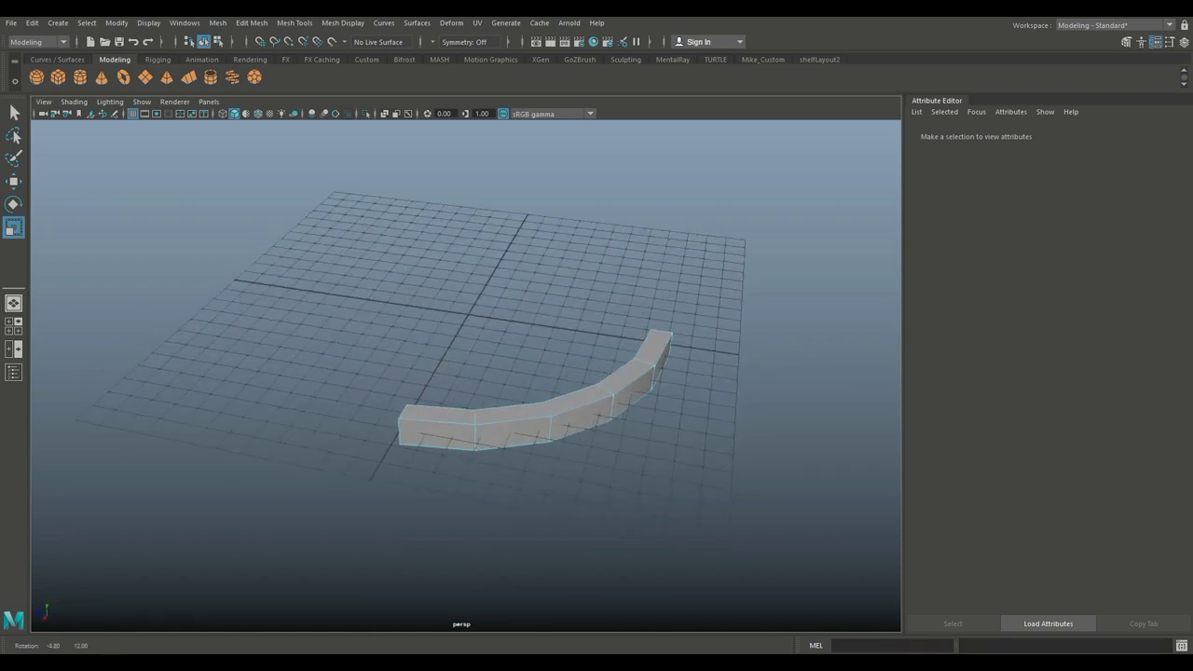
left_click(295, 22)
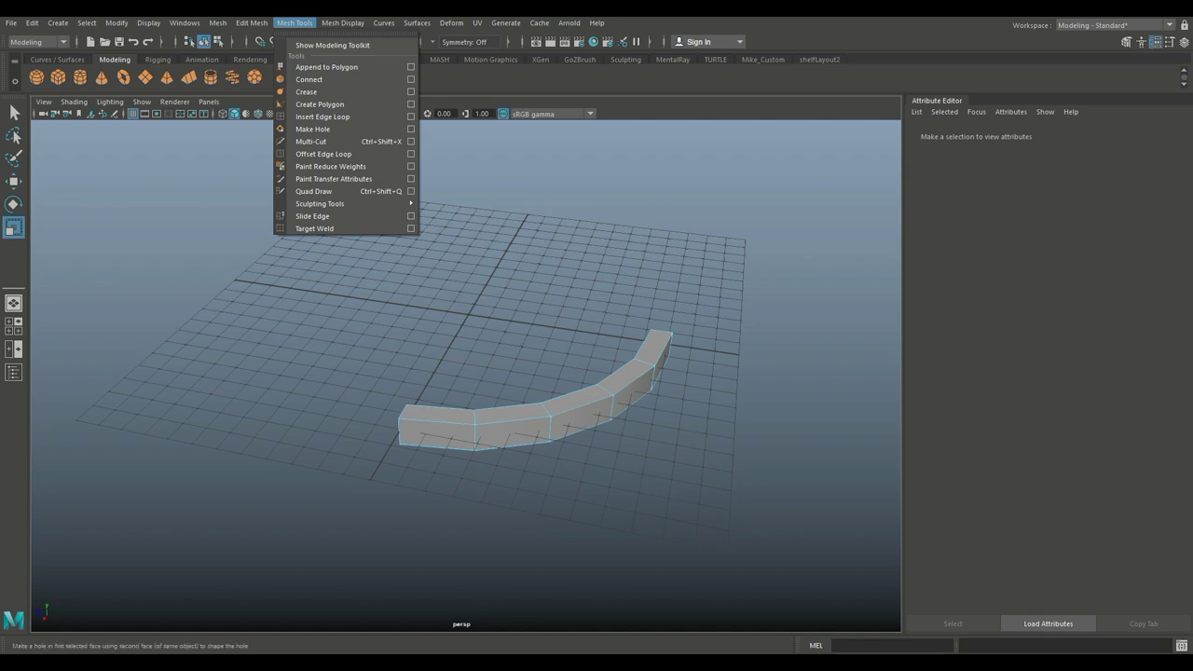
left_click(412, 116)
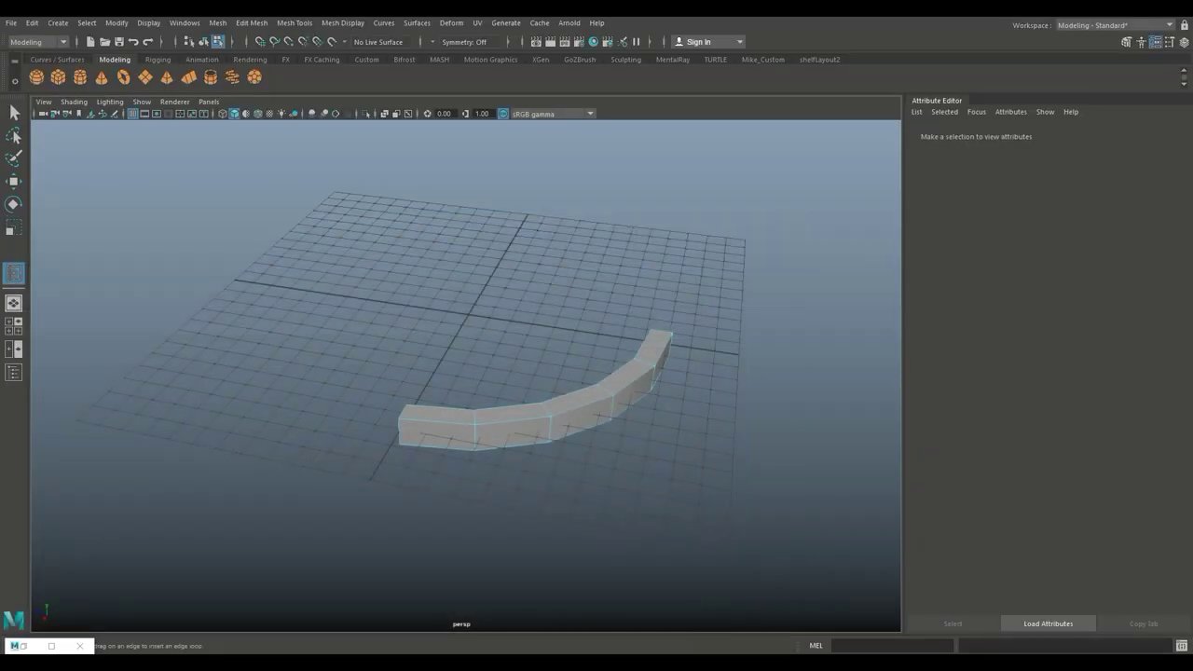
left_click(437, 410)
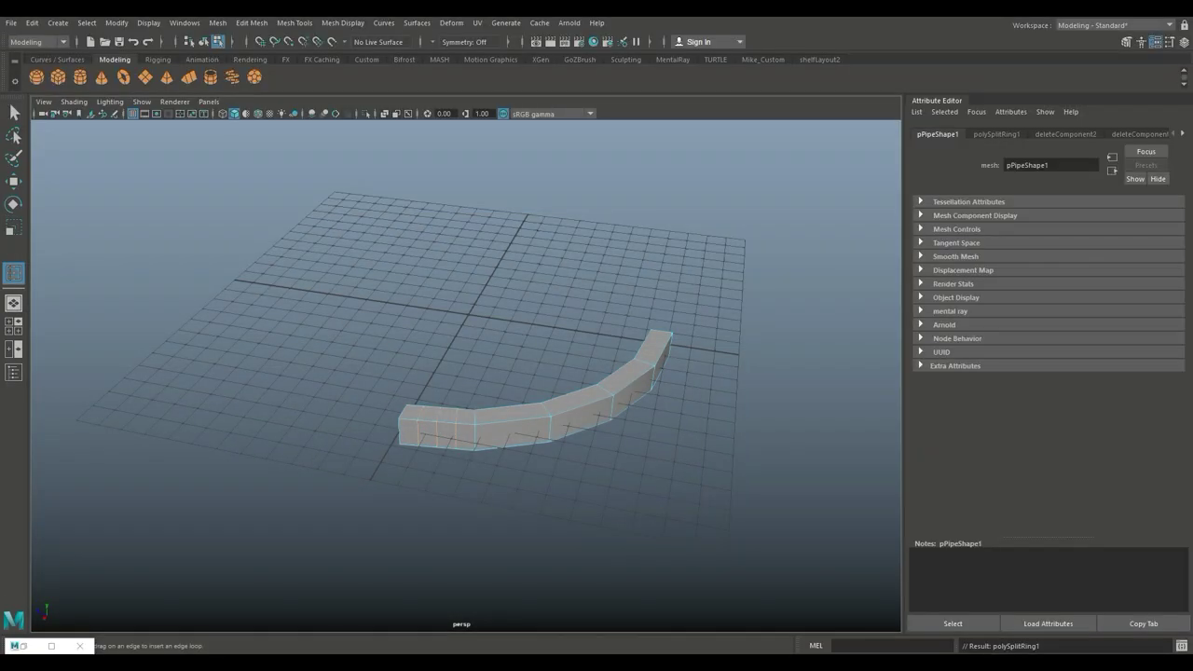
left_click(657, 359)
key("q")
Step: Select the top edges of the inserted loops and open ends at both ends of the arc and lower them slightly
left_click_drag(466, 420, 442, 294, "alt")
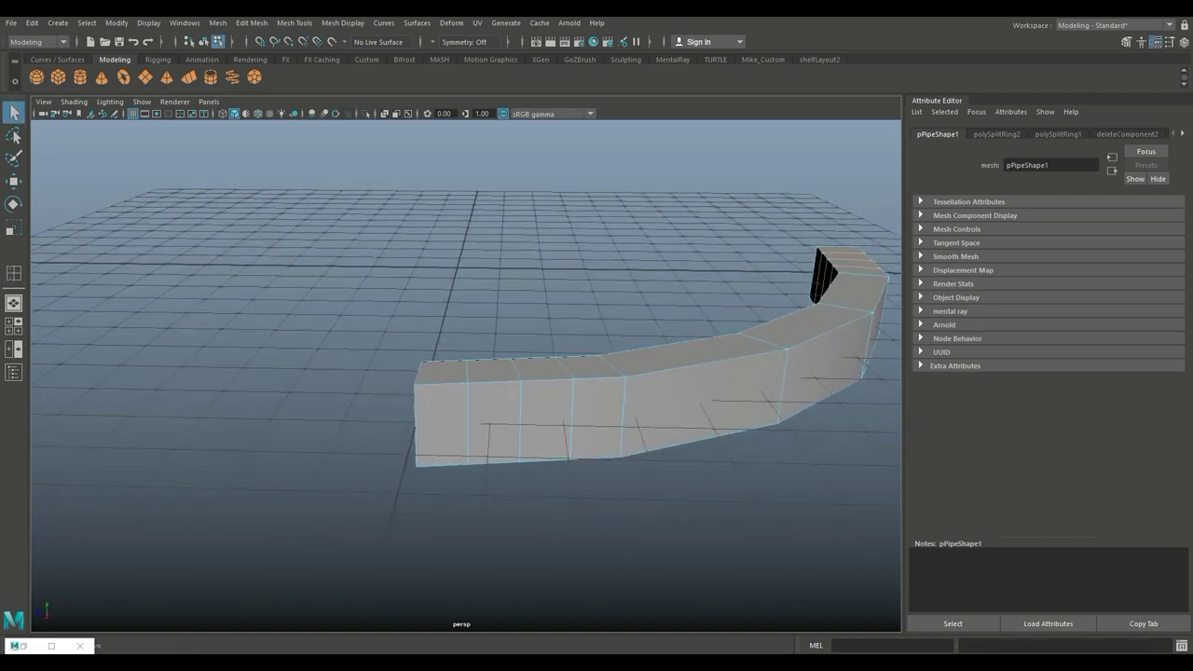
right_click_drag(442, 290, 442, 256)
left_click_drag(438, 362, 363, 338, "alt")
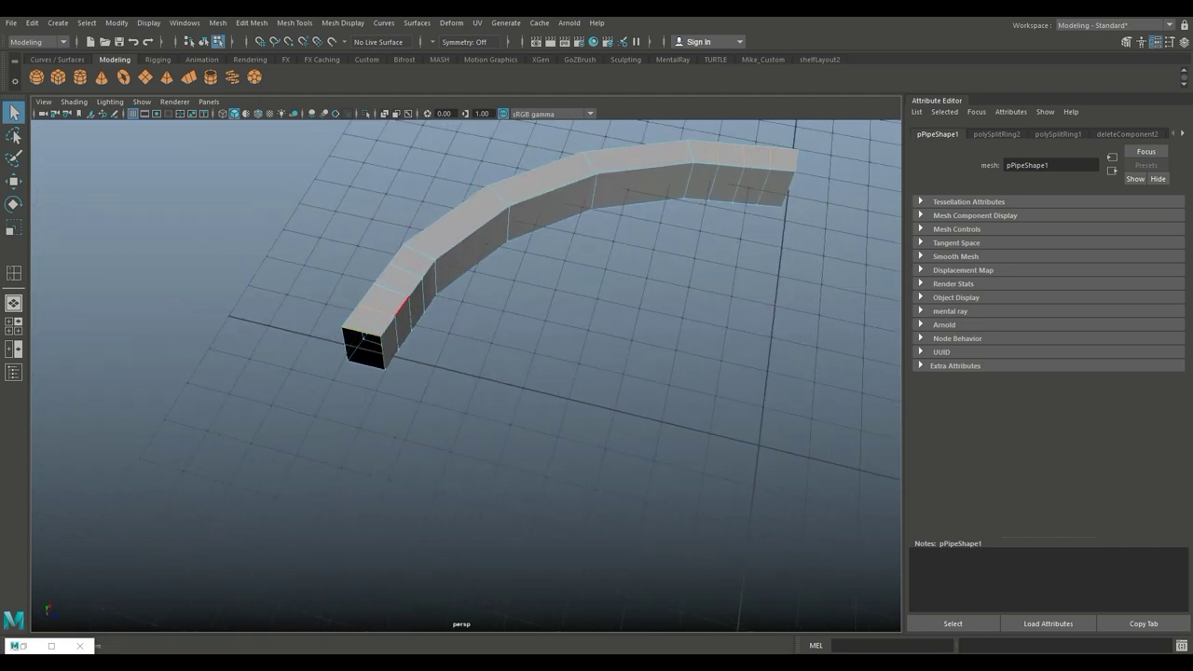
double_click(403, 297)
left_click_drag(411, 289, 372, 228, "alt")
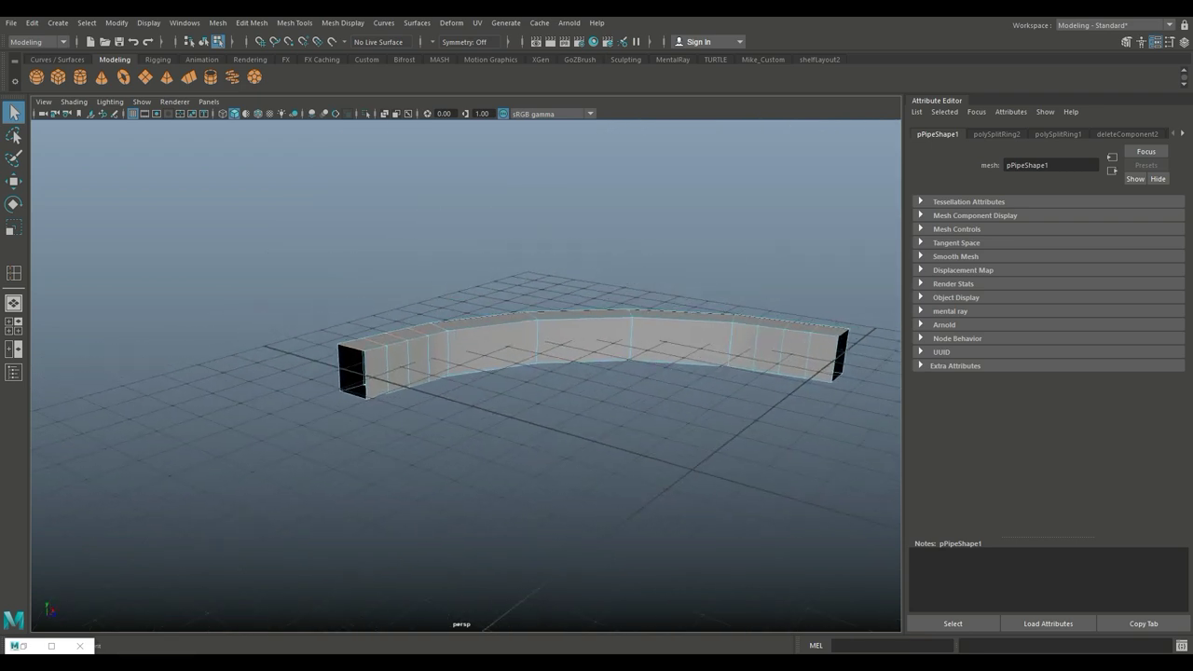
key("w")
left_click_drag(604, 303, 604, 305)
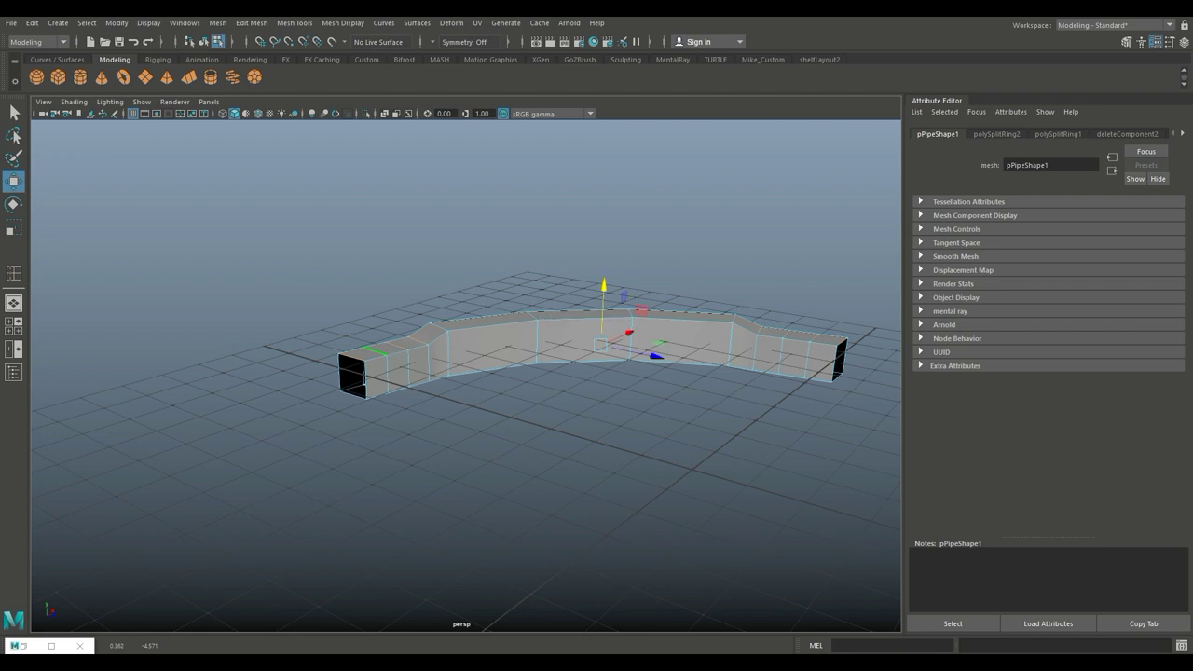
Step: Lower the top edges nearest both open ends further to continue the downward slope
double_click(390, 369)
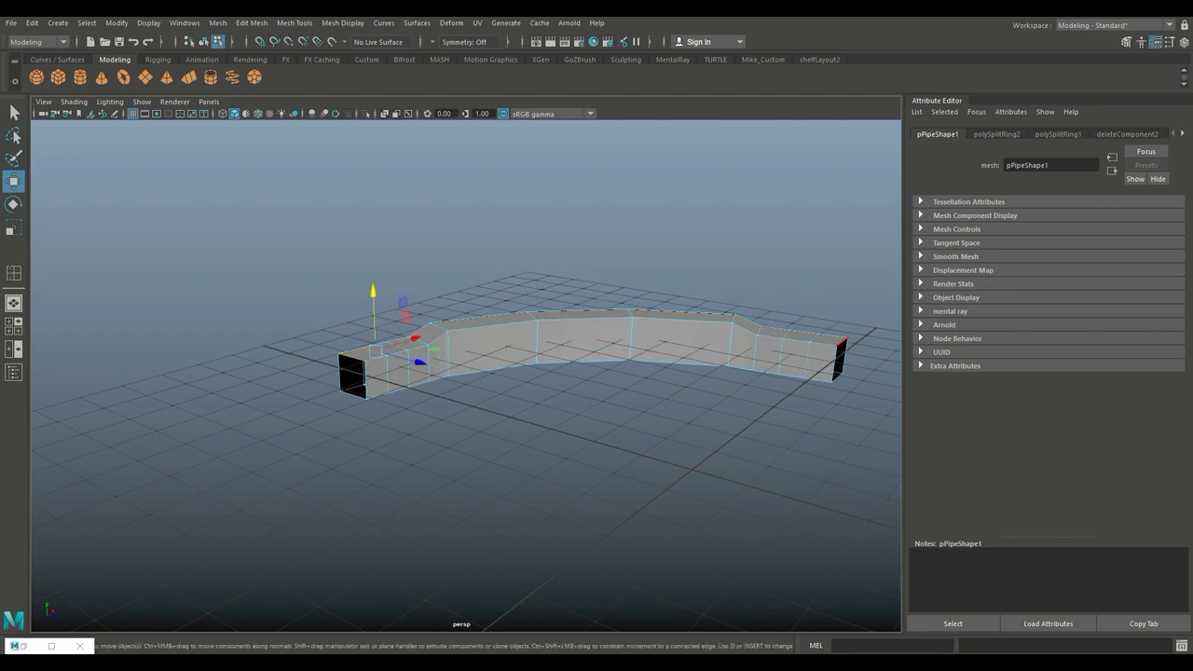
key("ctrl+z")
left_click_drag(605, 285, 604, 291)
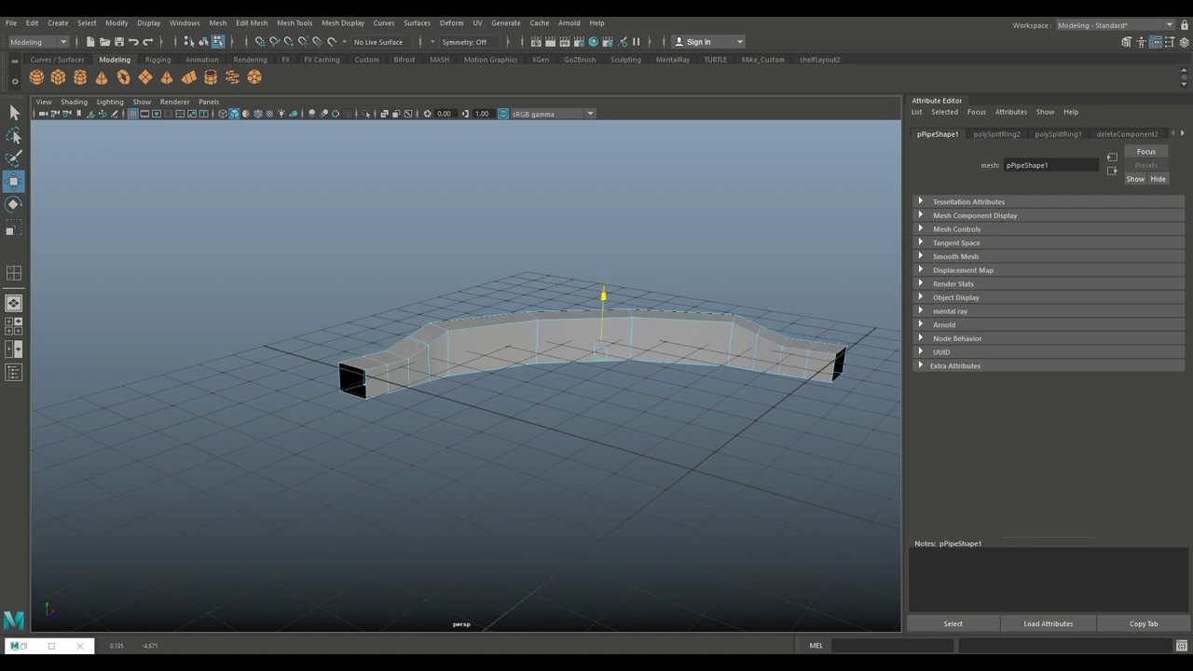
left_click(367, 366)
scroll(466, 373, "up", 3)
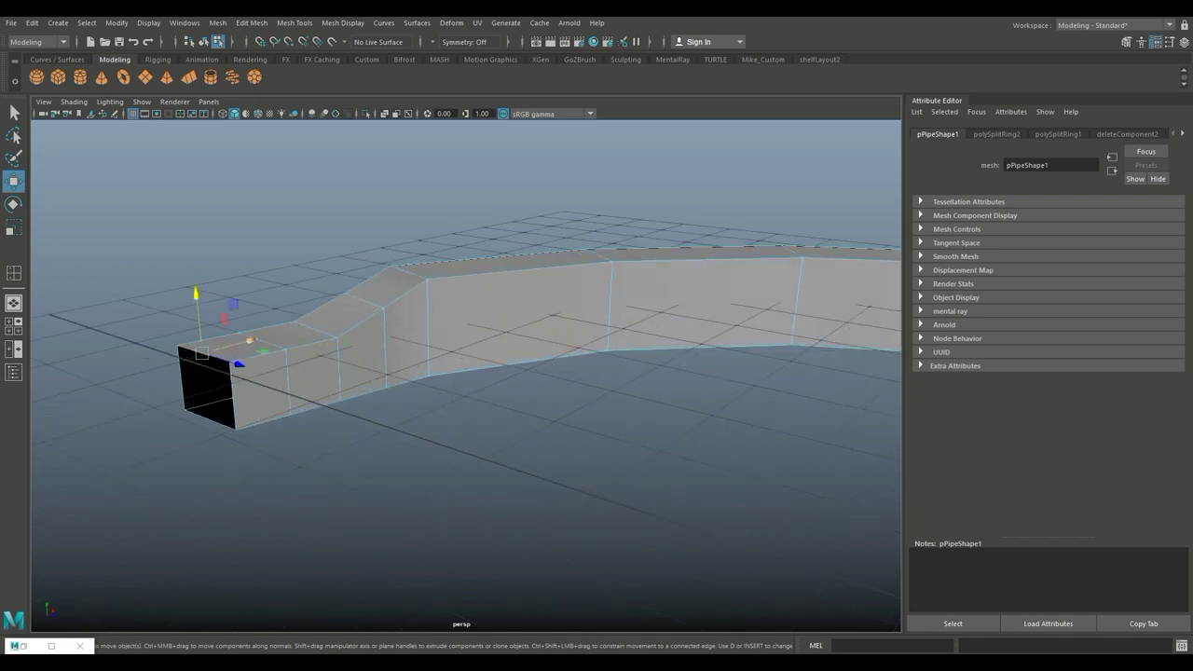
key("a")
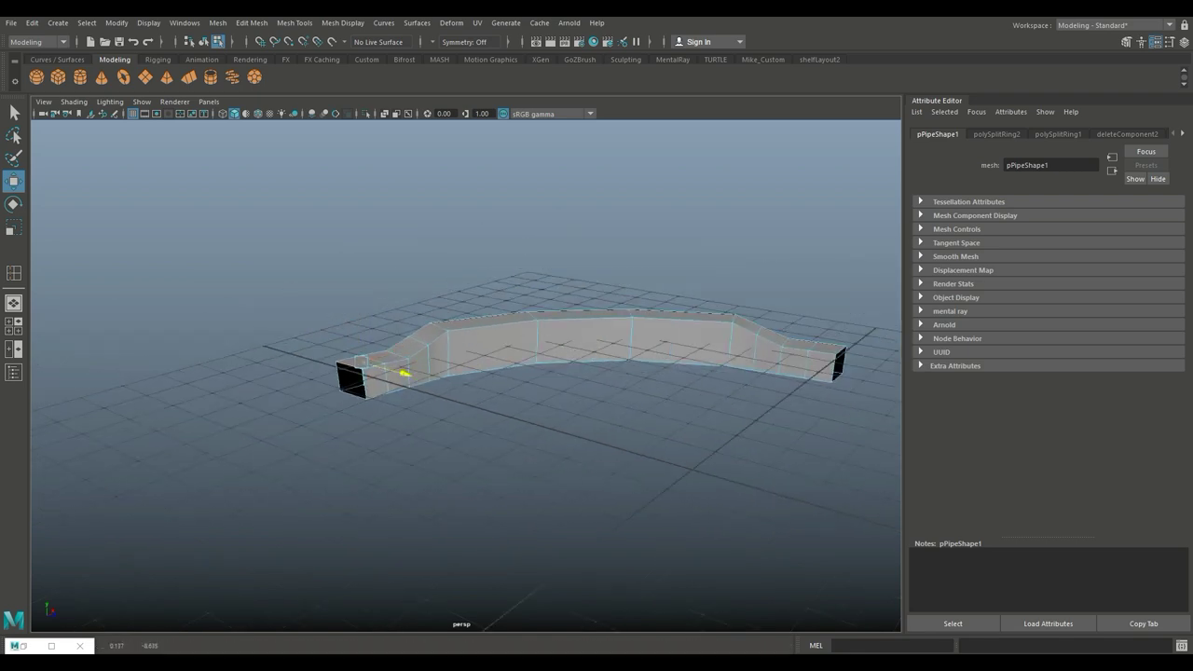
key("ctrl+z")
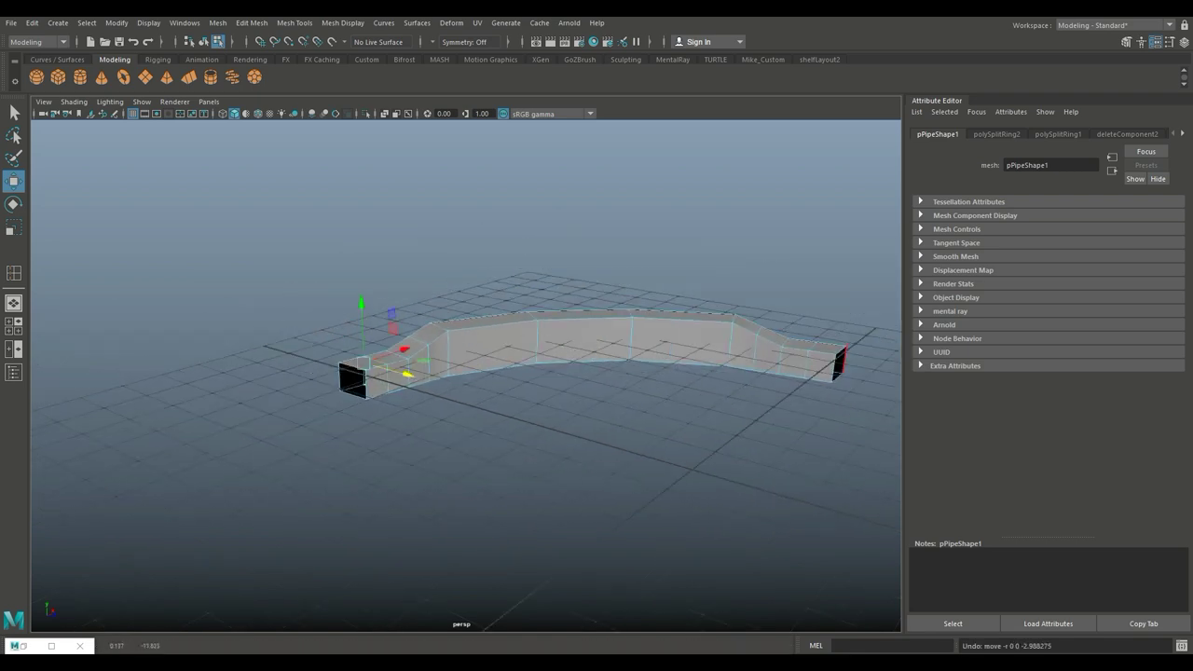
Step: Lower the outermost top edges at both open ends a little more and fine-tune their height
left_click(629, 340)
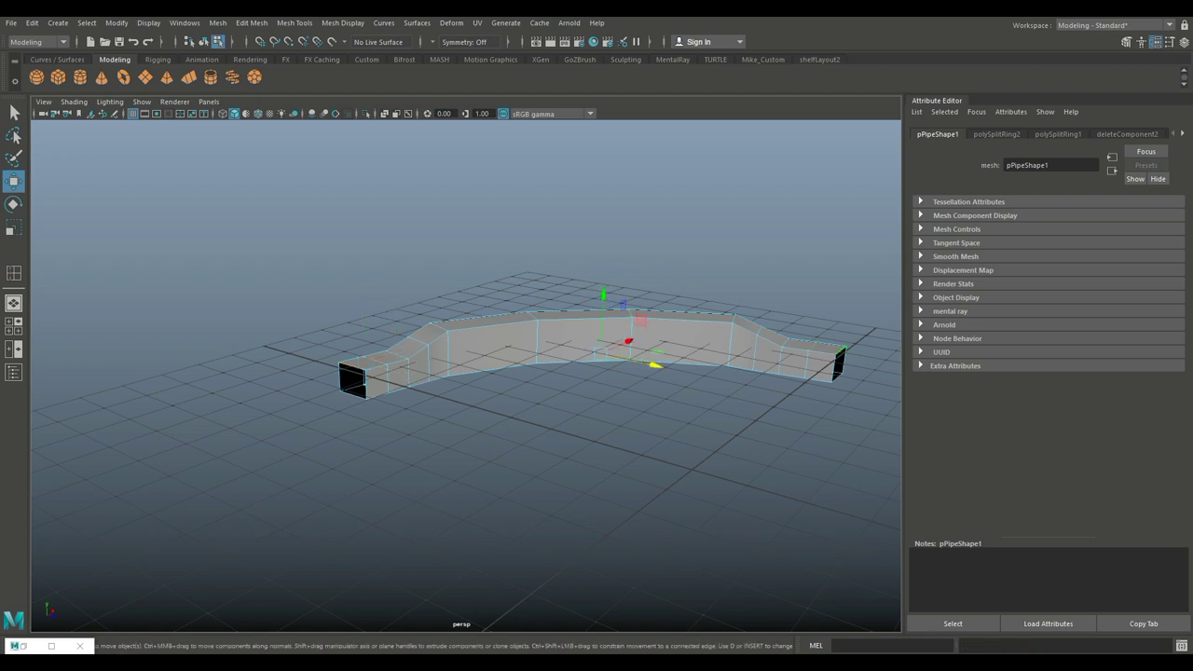
left_click_drag(603, 303, 603, 310)
left_click(352, 373)
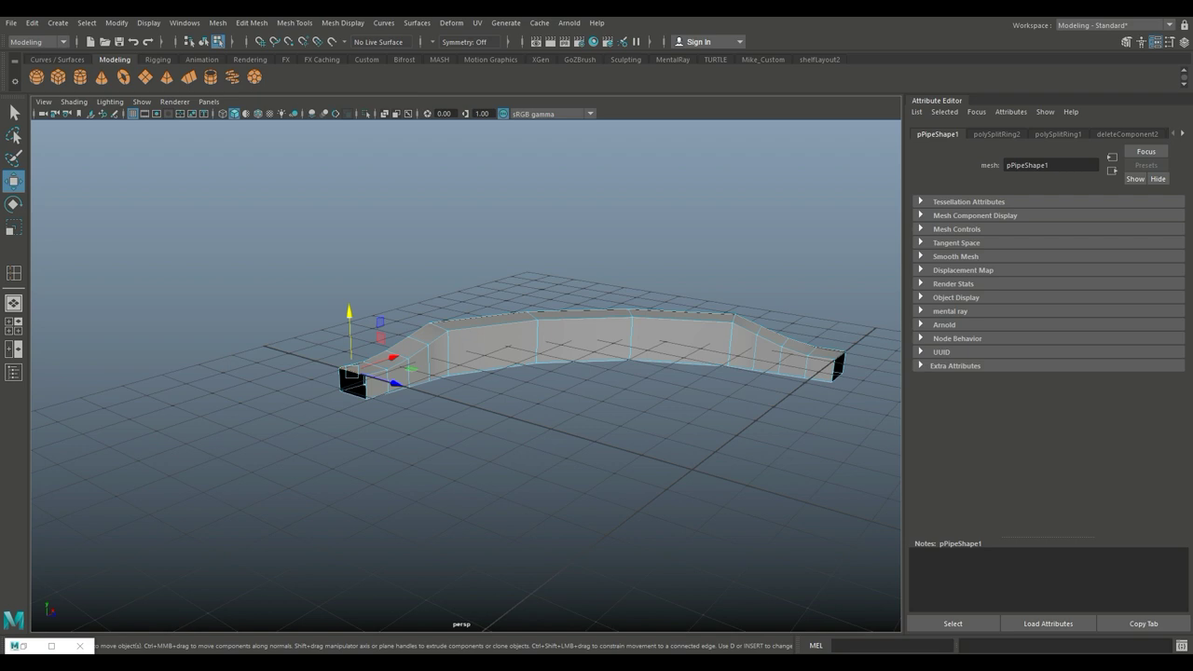
key("ctrl+z")
left_click_drag(603, 300, 604, 302)
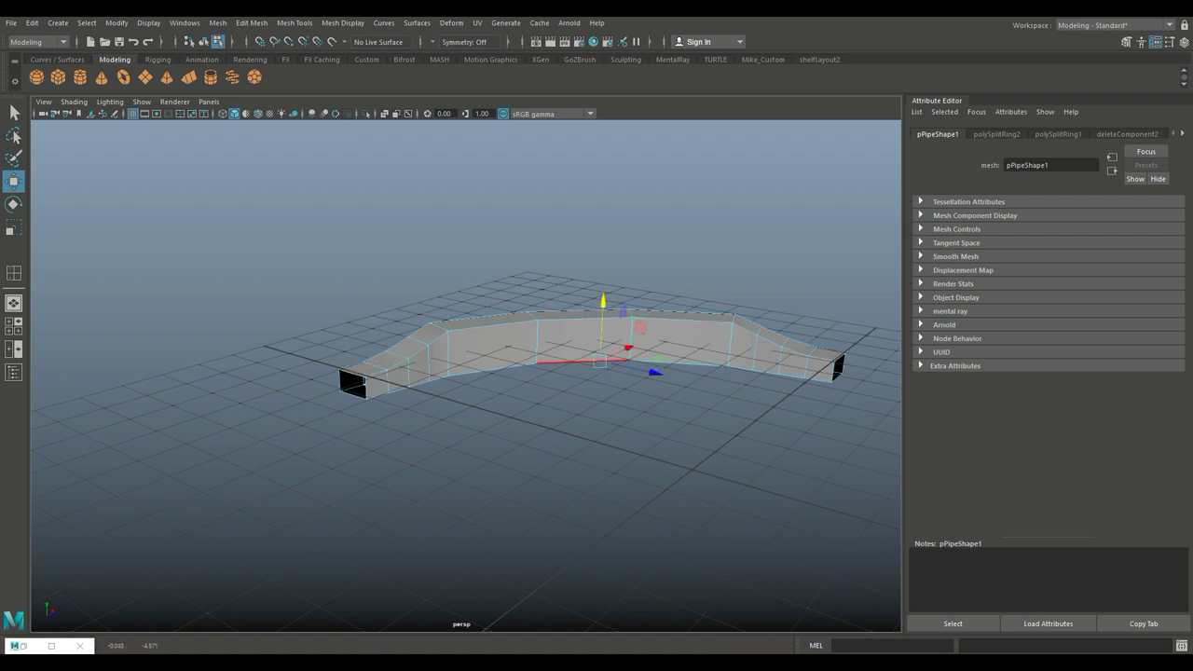
Step: Set the Insert Edge Loop tool to equal distance from edge and add a lengthwise loop along the arc's outer side
key("space")
key("space")
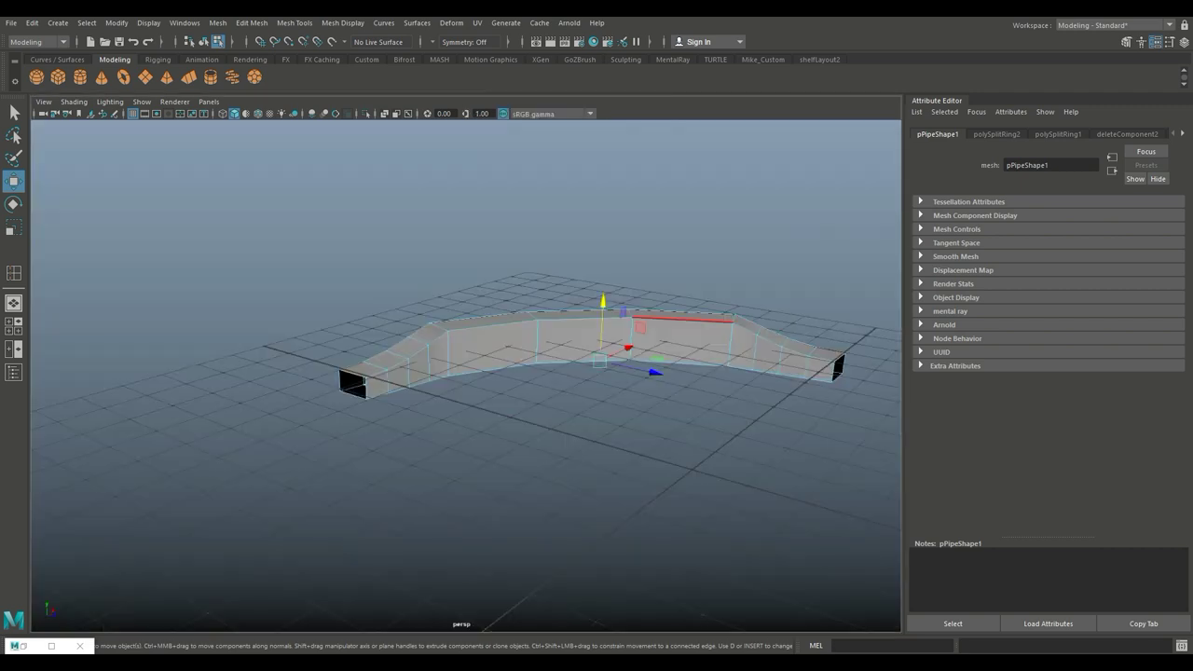
left_click_drag(466, 420, 368, 361, "alt")
left_click(251, 22)
mouse_move(294, 22)
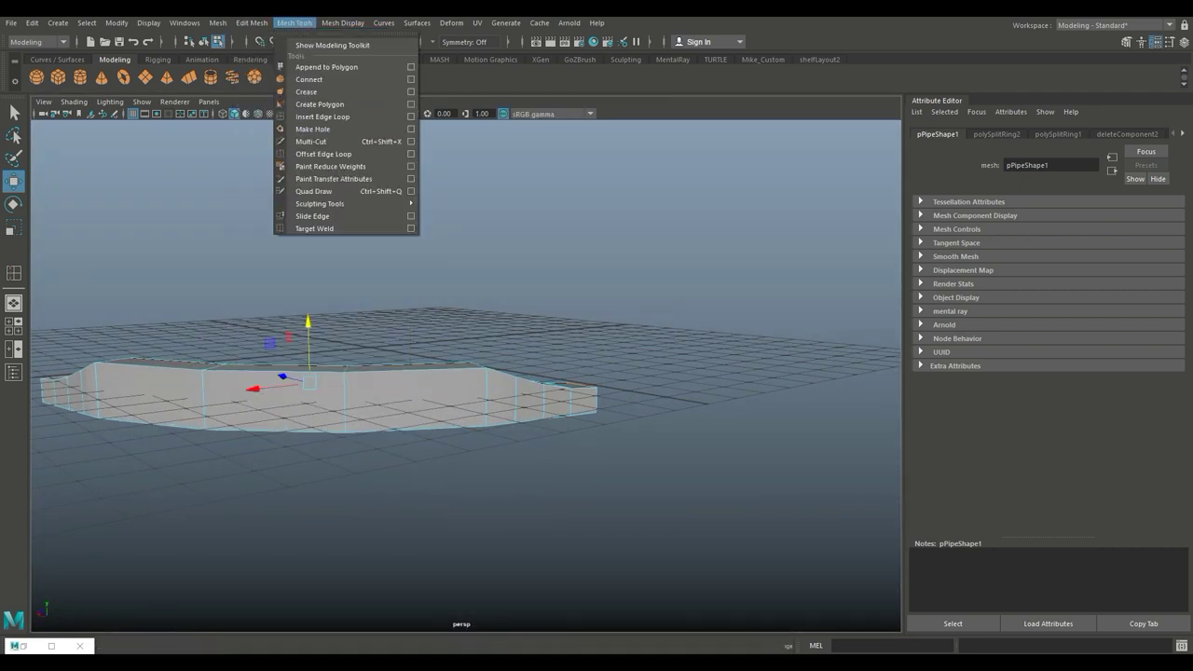
left_click(411, 117)
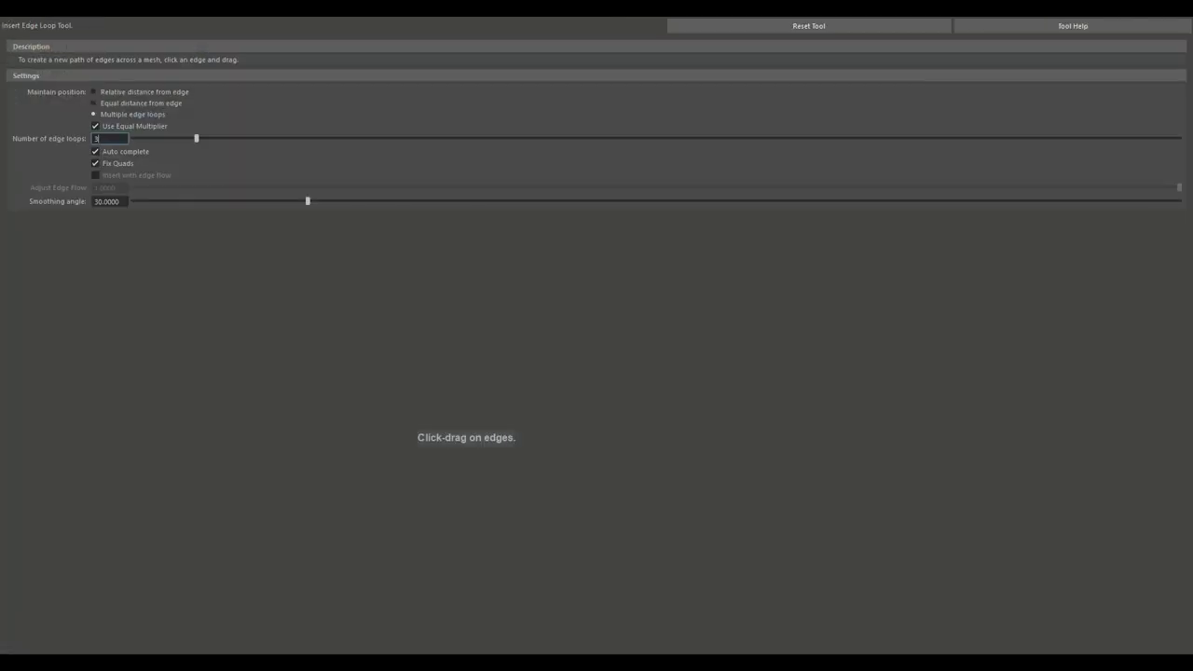
left_click(94, 103)
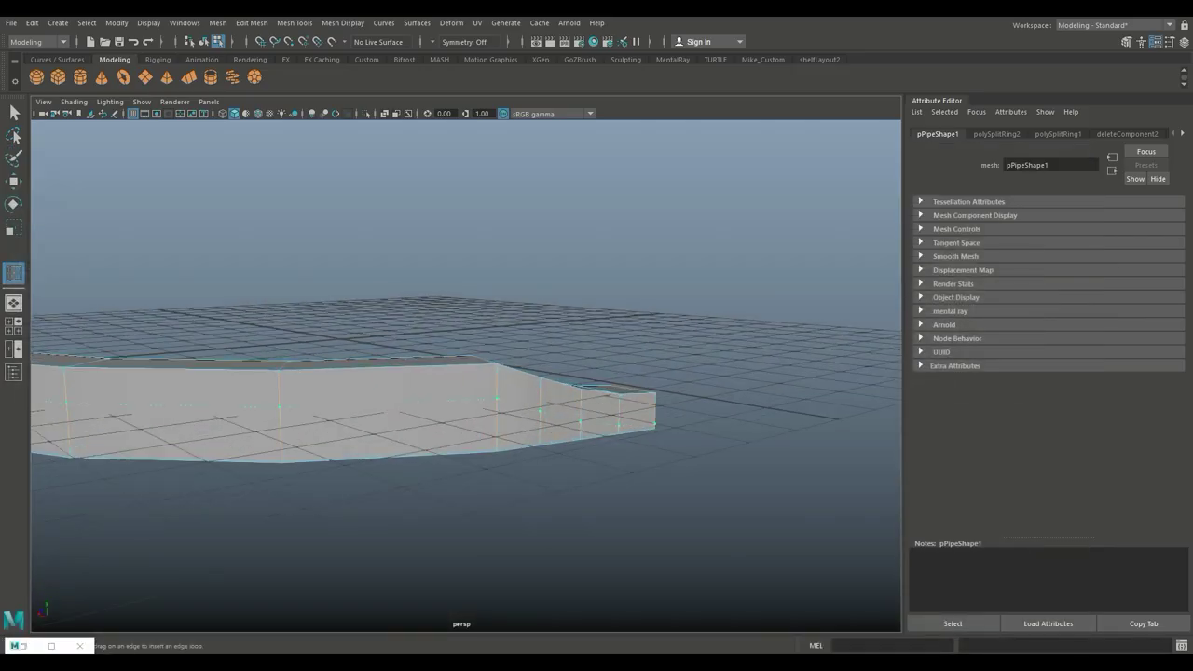
left_click(279, 376)
left_click(279, 406)
key("ctrl+z")
left_click_drag(466, 373, 466, 457, "alt")
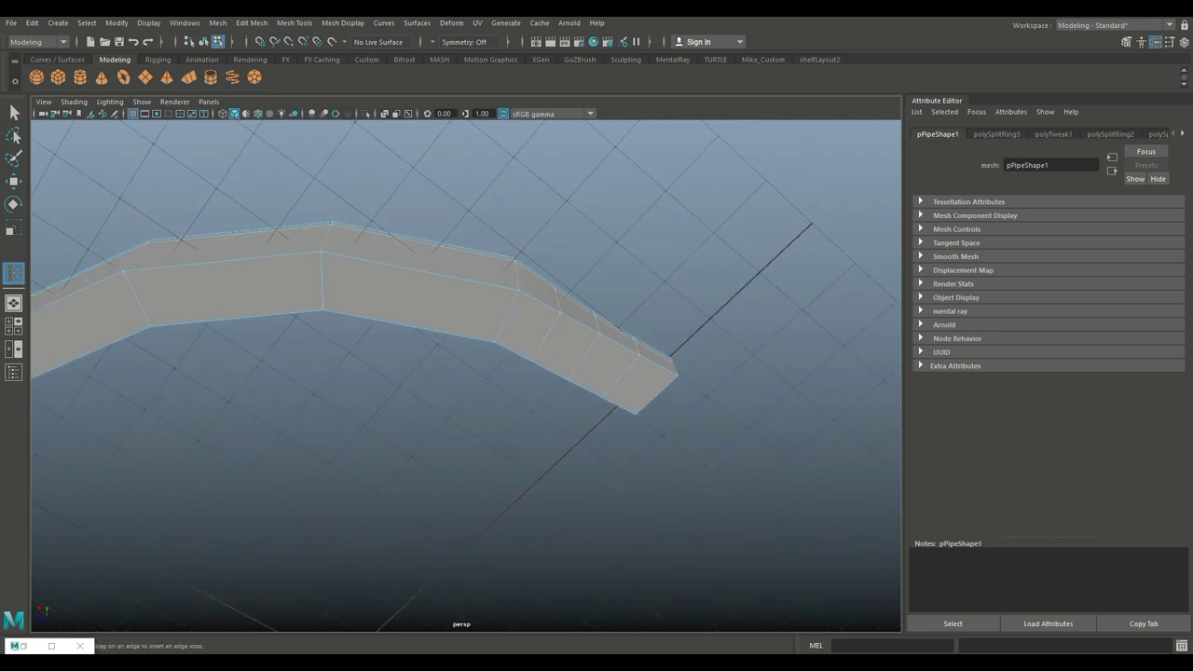
Step: Insert further supporting edge loops near the arc's lower outer edge and along its inner side near the top edge
left_click(319, 254)
left_click(420, 280)
mouse_move(467, 373)
left_mouse_down("alt")
mouse_move(466, 303)
mouse_move(448, 377)
left_mouse_up("alt")
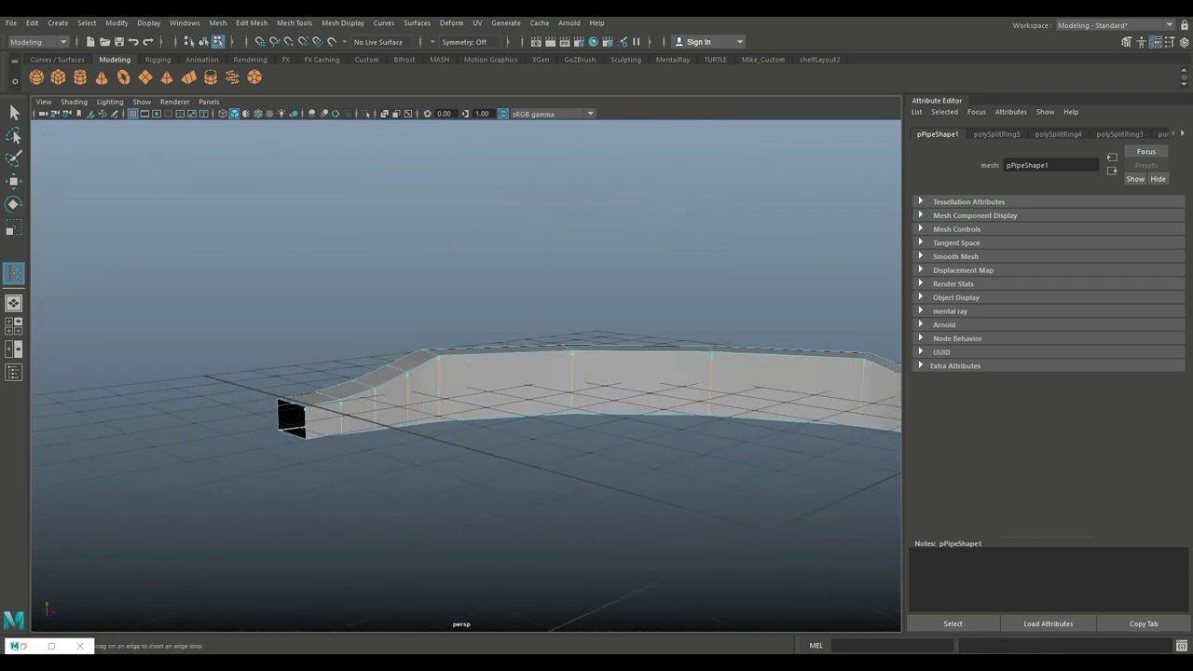
left_click(573, 373)
left_click_drag(467, 373, 401, 439, "alt")
Step: Return the arc to object mode, preview it with mesh smoothing, and restore the unsmoothed display
key("q")
right_click_drag(421, 312, 508, 270)
key("3")
left_click_drag(466, 419, 415, 485, "alt")
key("1")
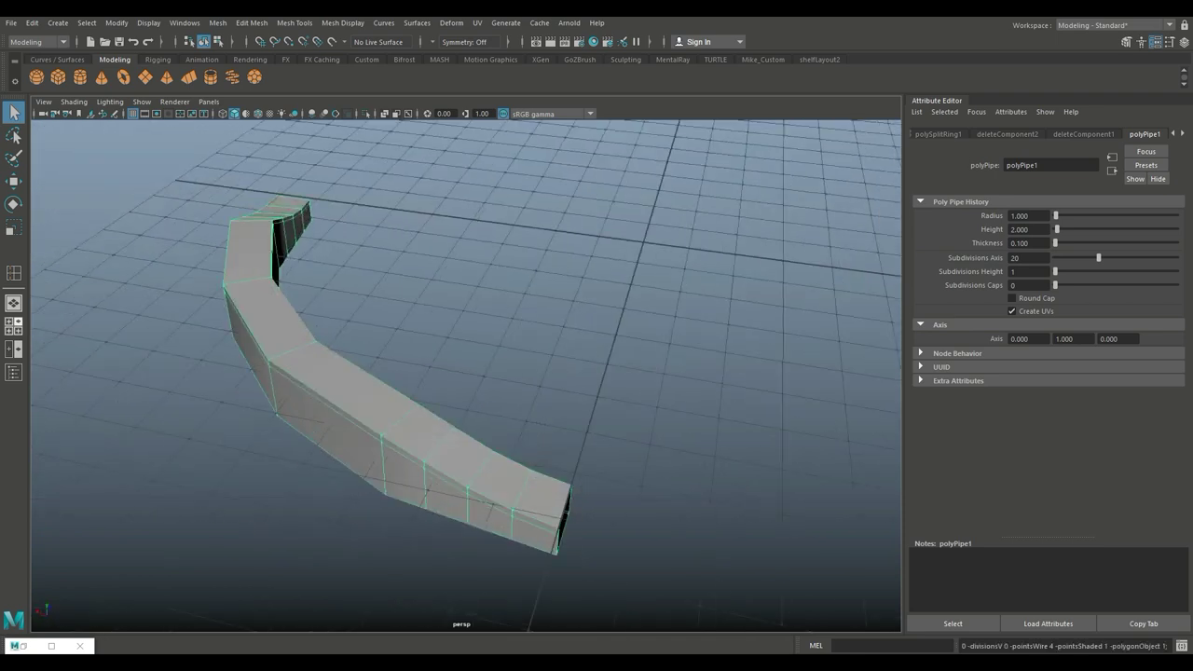
Step: Duplicate the quarter arc in the top view
left_click(13, 325)
key("space")
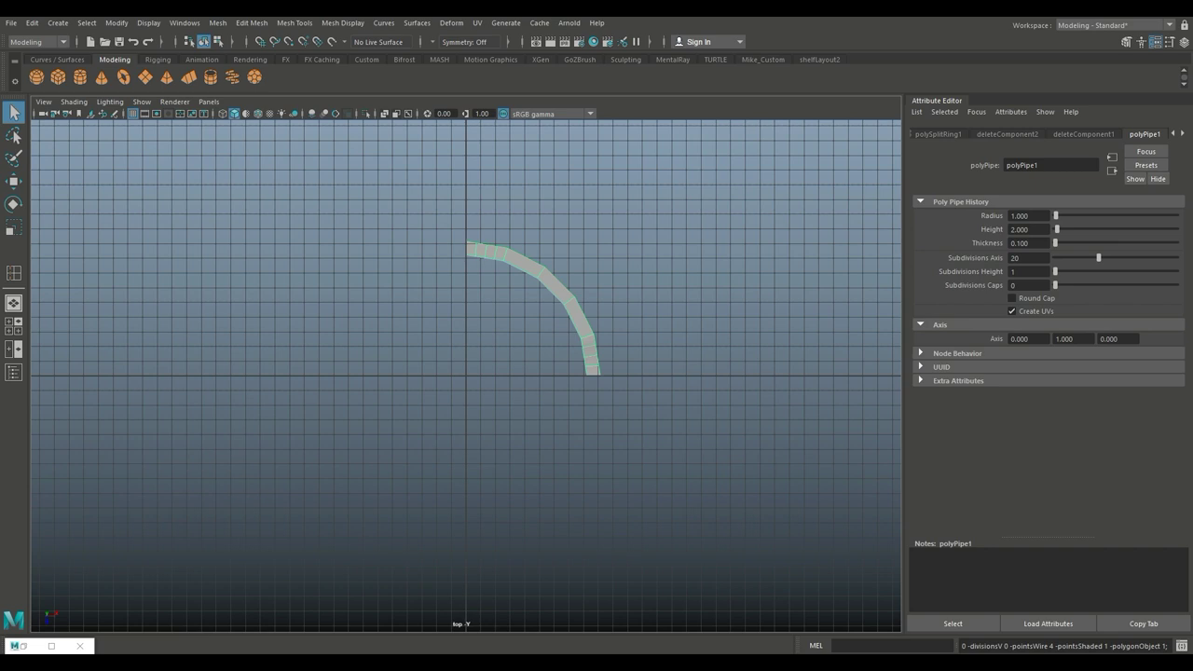
key("w")
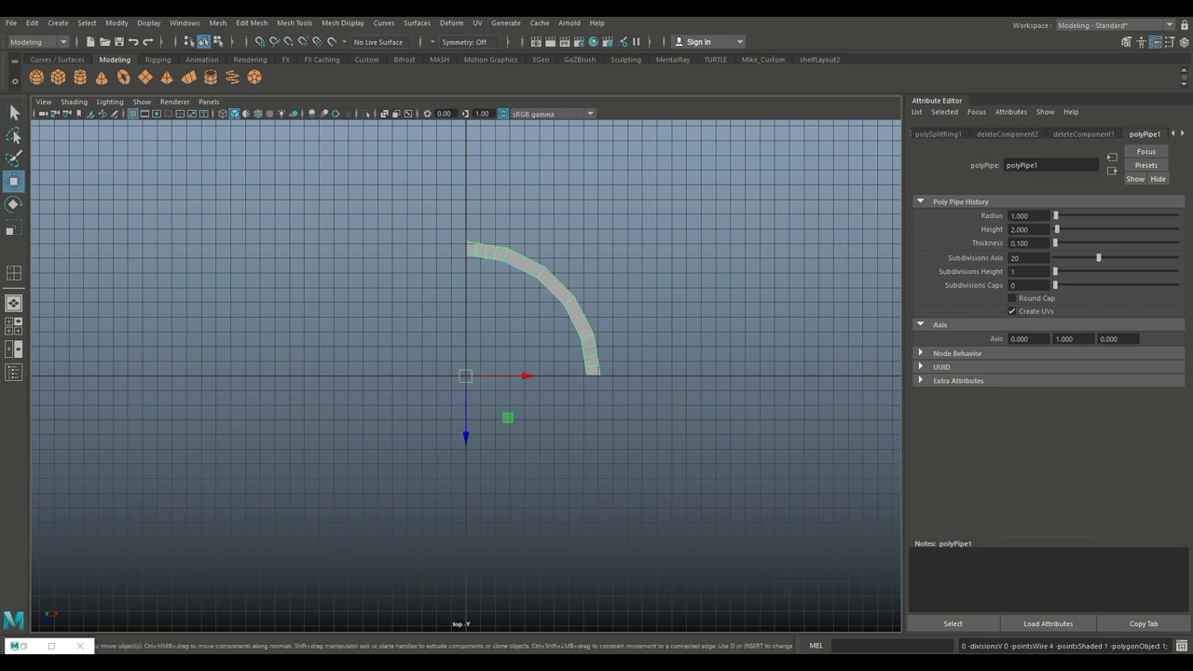
key("ctrl+d")
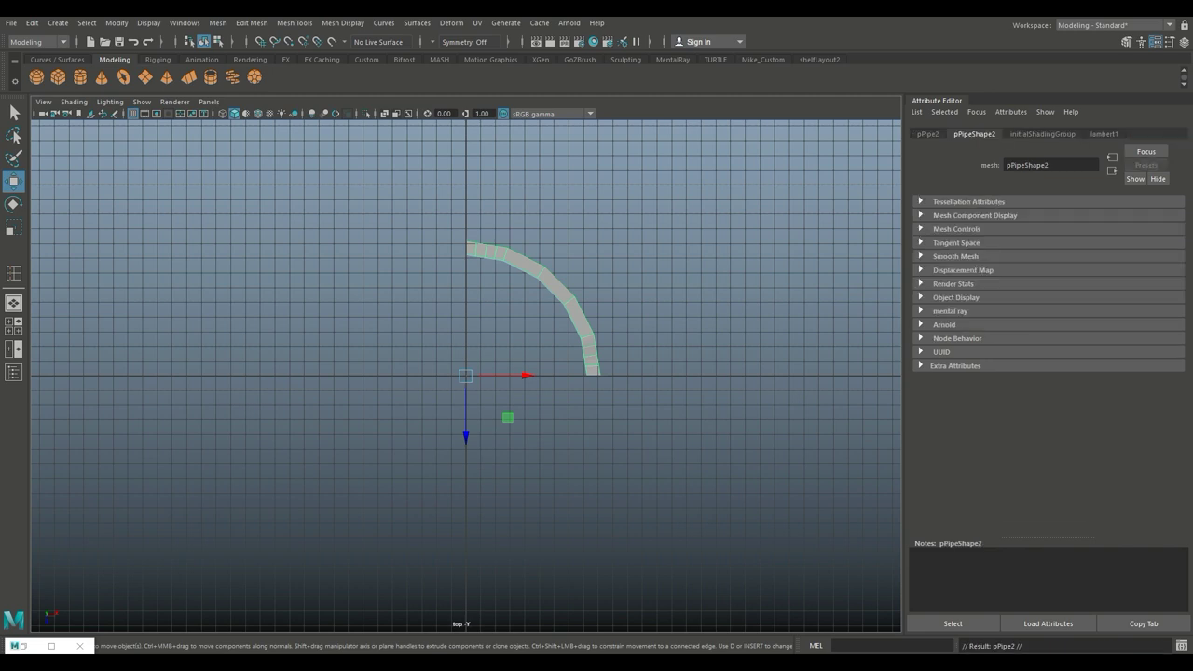
Step: Rotate the copied arc 90 degrees about the centre and repeat the transformed duplicate twice to close the ring
key("e")
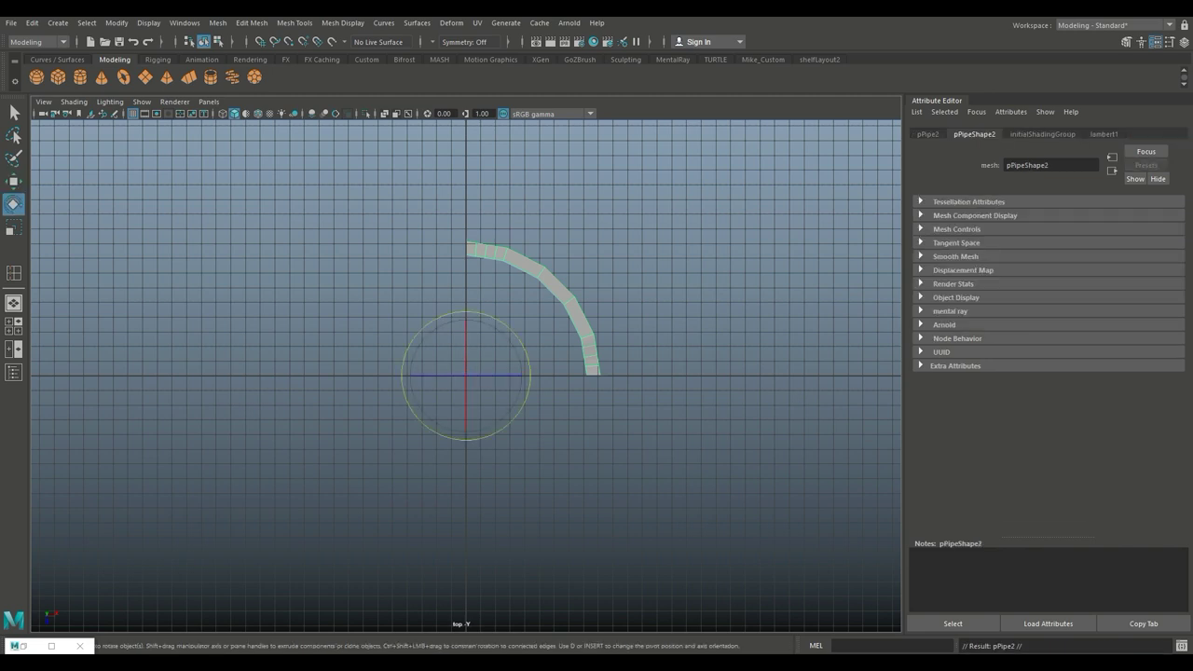
left_click_drag(529, 376, 466, 439)
key("shift+d")
key("shift+d")
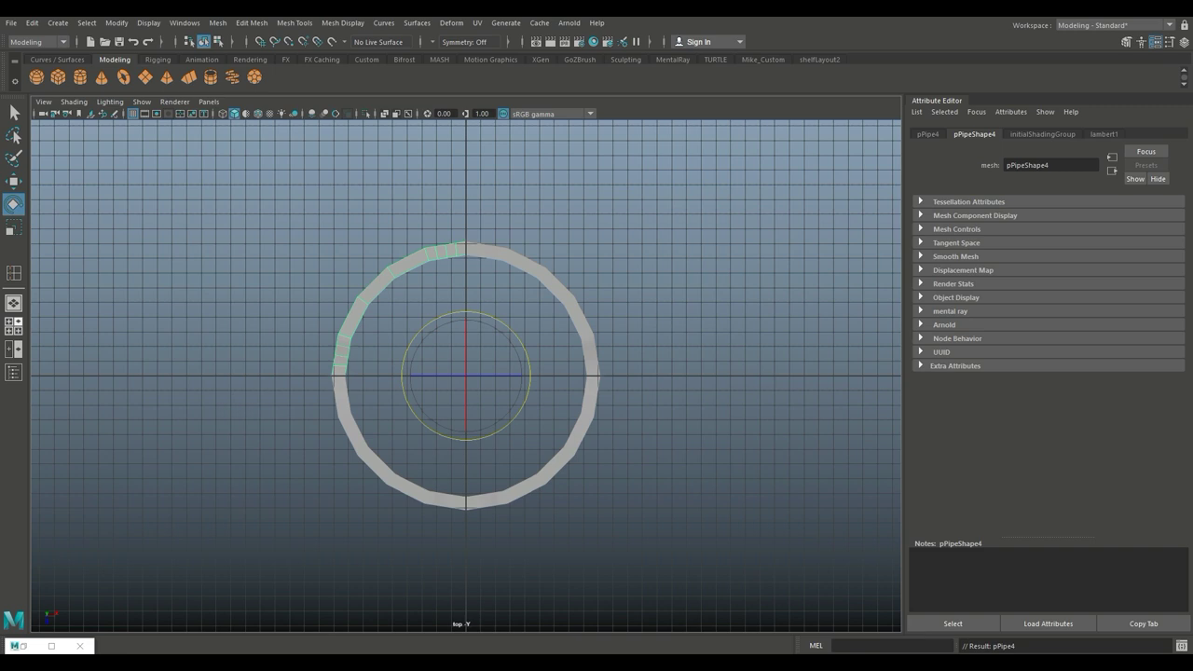
Step: Select all four quarter arcs in the perspective view and combine them into one mesh
key("space")
key("space")
left_click_drag(466, 373, 560, 382, "alt")
left_click_drag(741, 224, 284, 512)
left_click(217, 23)
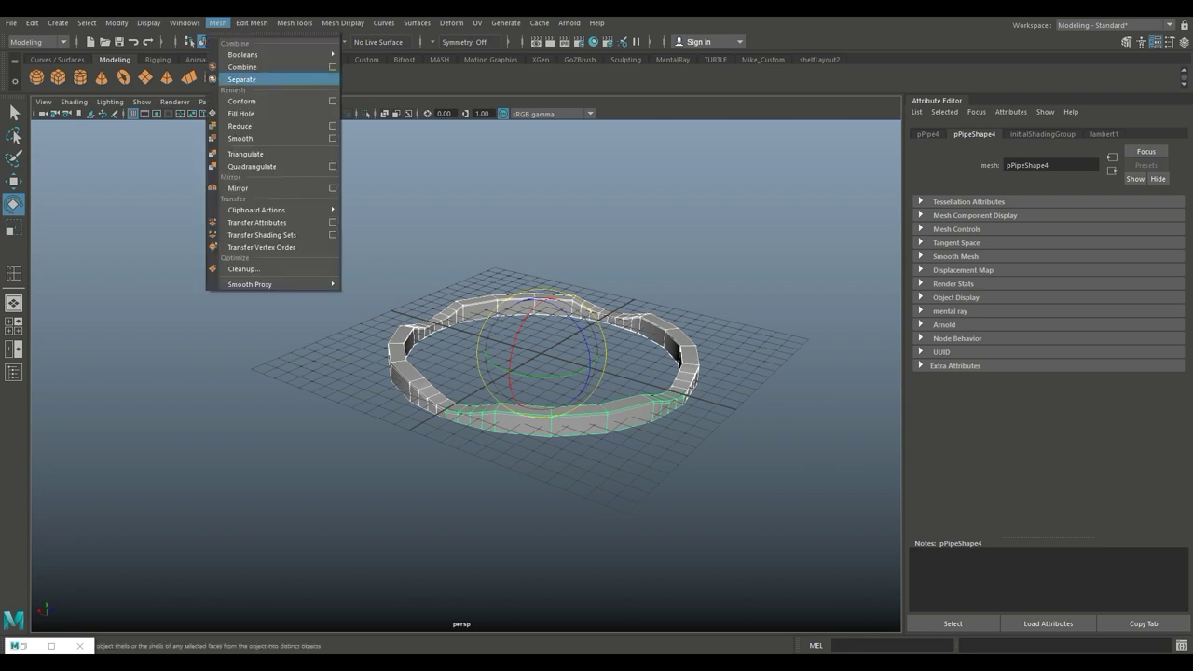
left_click(243, 66)
Step: Select all vertices of the combined ring and merge them with a 0.01 distance threshold
scroll(466, 373, "up", 3)
right_click_drag(493, 264, 438, 264)
scroll(523, 373, "down", 5)
left_click_drag(727, 298, 344, 475)
scroll(523, 373, "up", 4)
mouse_move(522, 373)
left_mouse_down("alt")
mouse_move(522, 299)
mouse_move(523, 355)
left_mouse_up("alt")
scroll(522, 410, "down", 4)
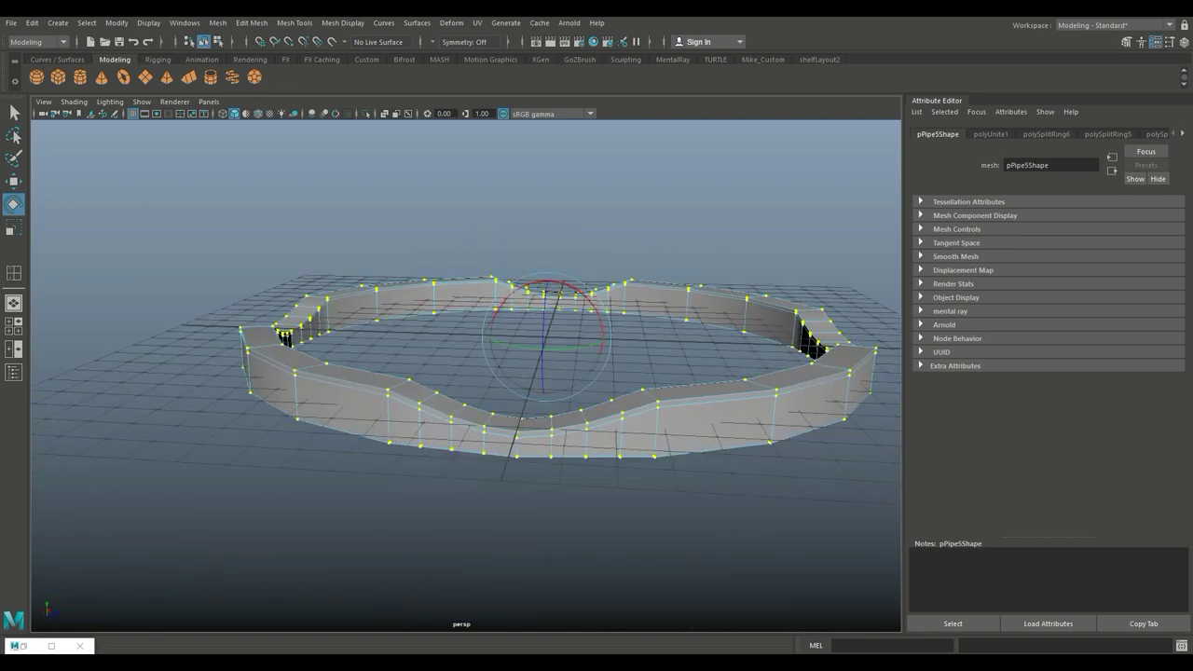
left_click(217, 22)
mouse_move(252, 22)
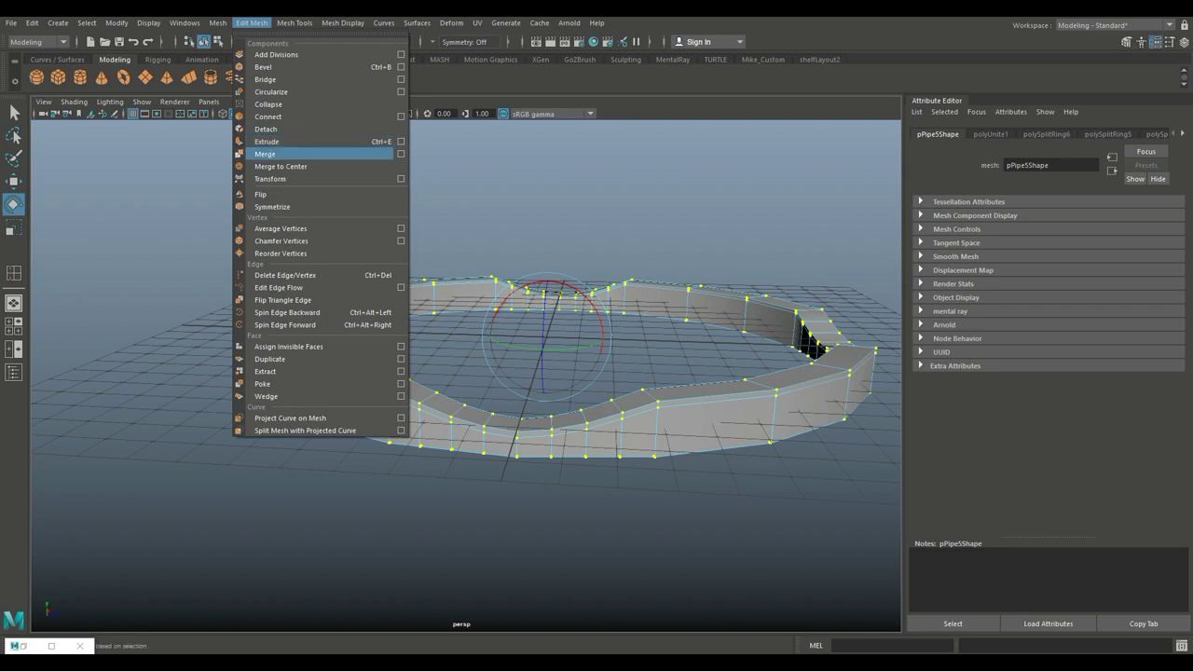
left_click(280, 154)
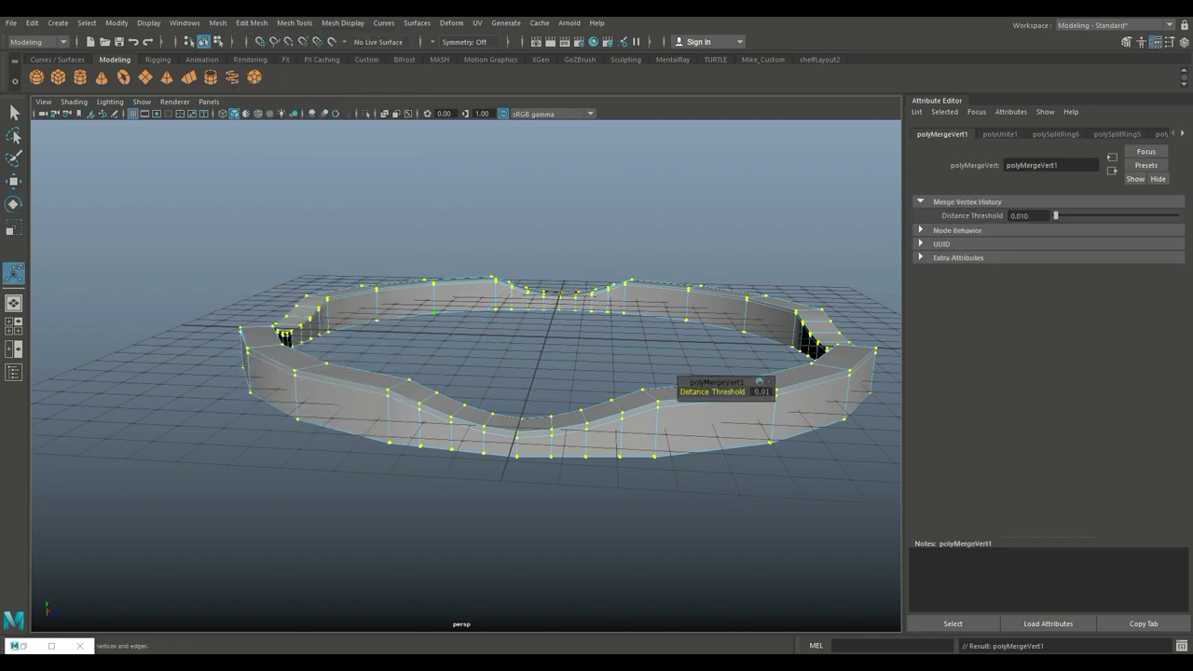
Step: Return the ring to object mode, apply mesh Smooth with one division, and deselect it
right_click_drag(439, 296, 496, 272)
left_click_drag(496, 271, 527, 226, "alt")
left_click_drag(410, 257, 429, 326, "alt")
key("1")
left_click(217, 22)
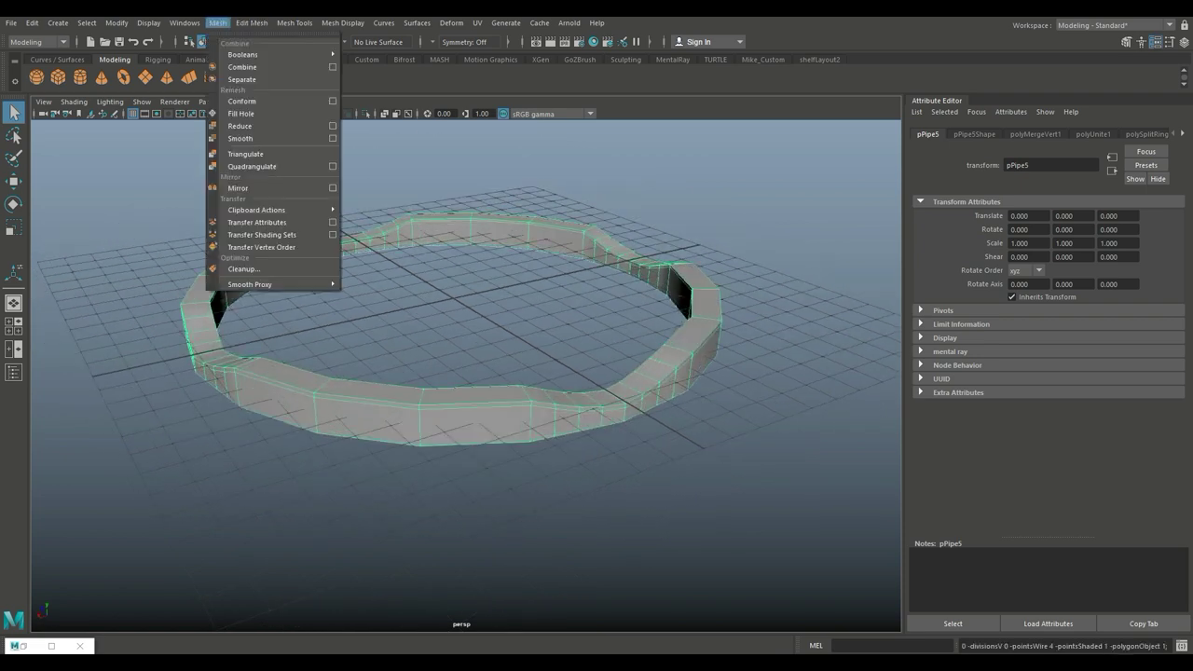
left_click(271, 136)
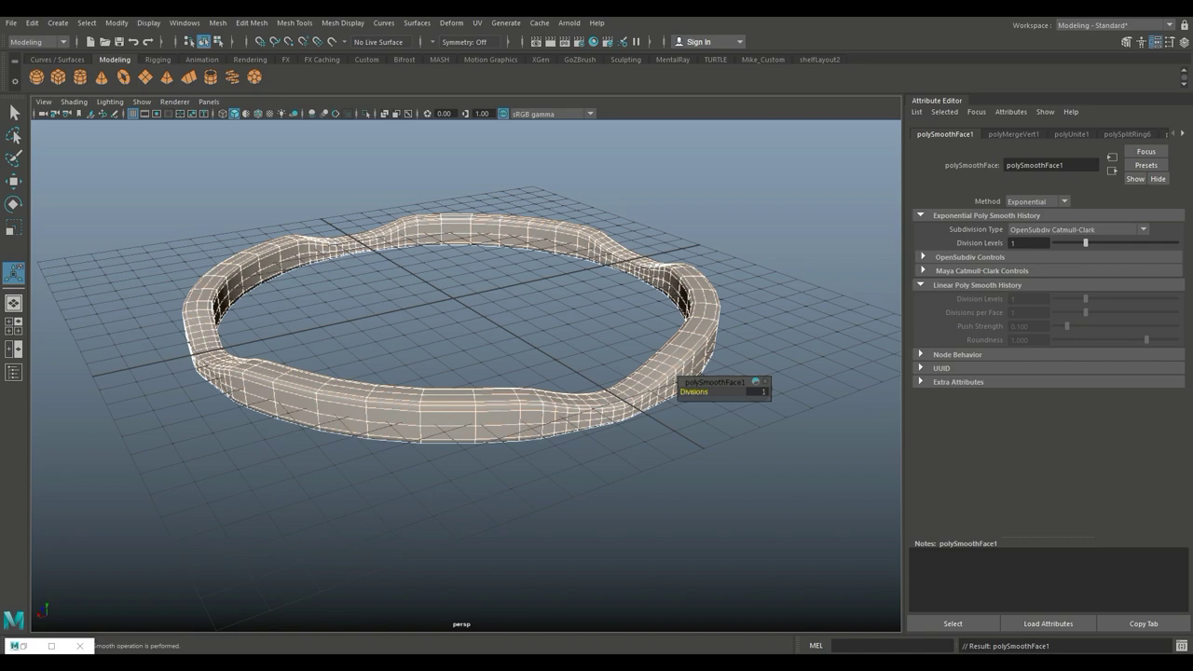
left_click_drag(466, 373, 466, 242, "alt")
left_click(467, 559)
mouse_move(466, 559)
left_mouse_down("alt")
mouse_move(466, 512)
mouse_move(564, 555)
mouse_move(582, 539)
left_mouse_up("alt")
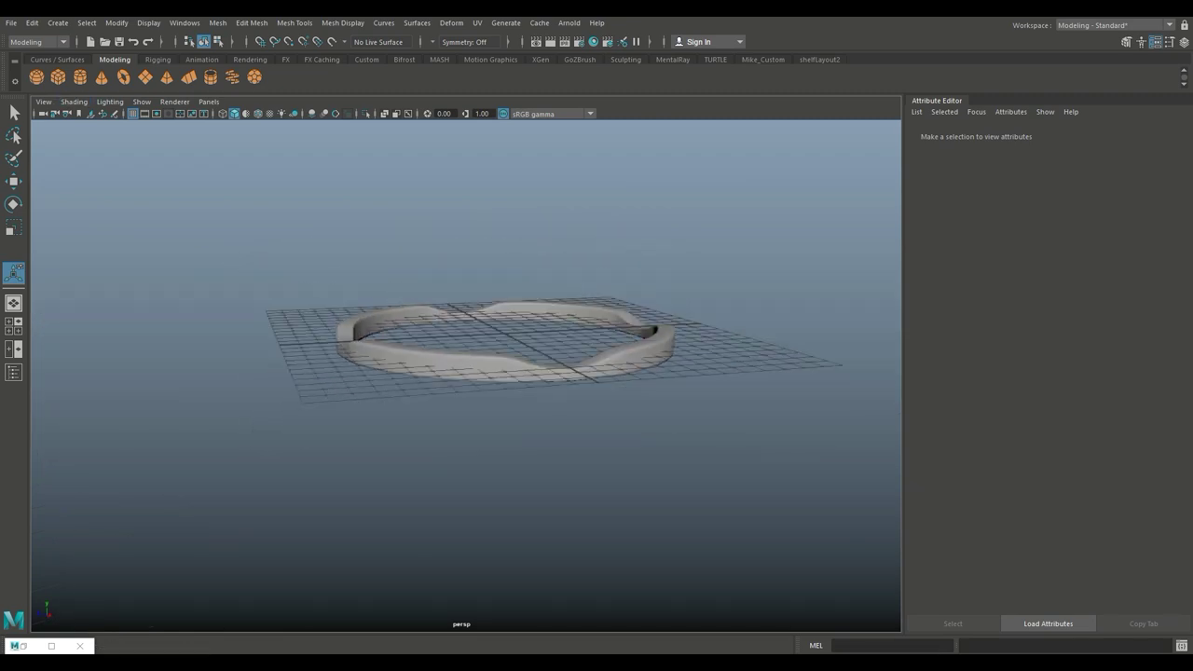
Step: Create a polygon sphere at the origin and scale it uniformly to about 8.8 so it fits inside the ring
left_click(37, 76)
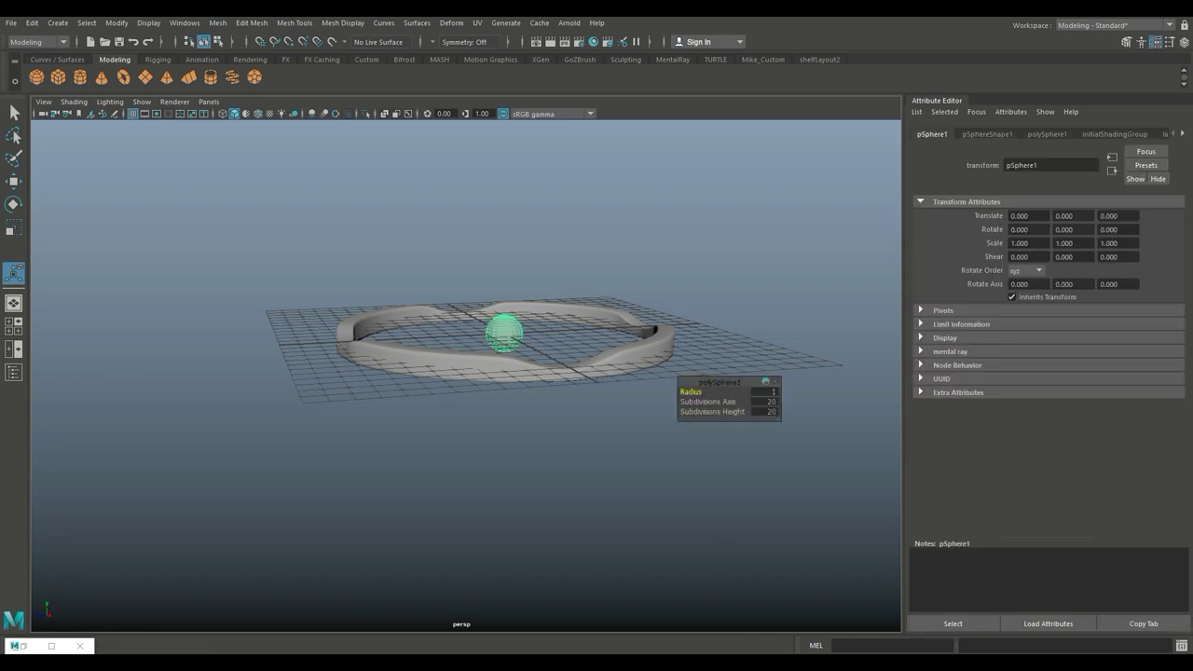
key("r")
left_click_drag(504, 332, 679, 333)
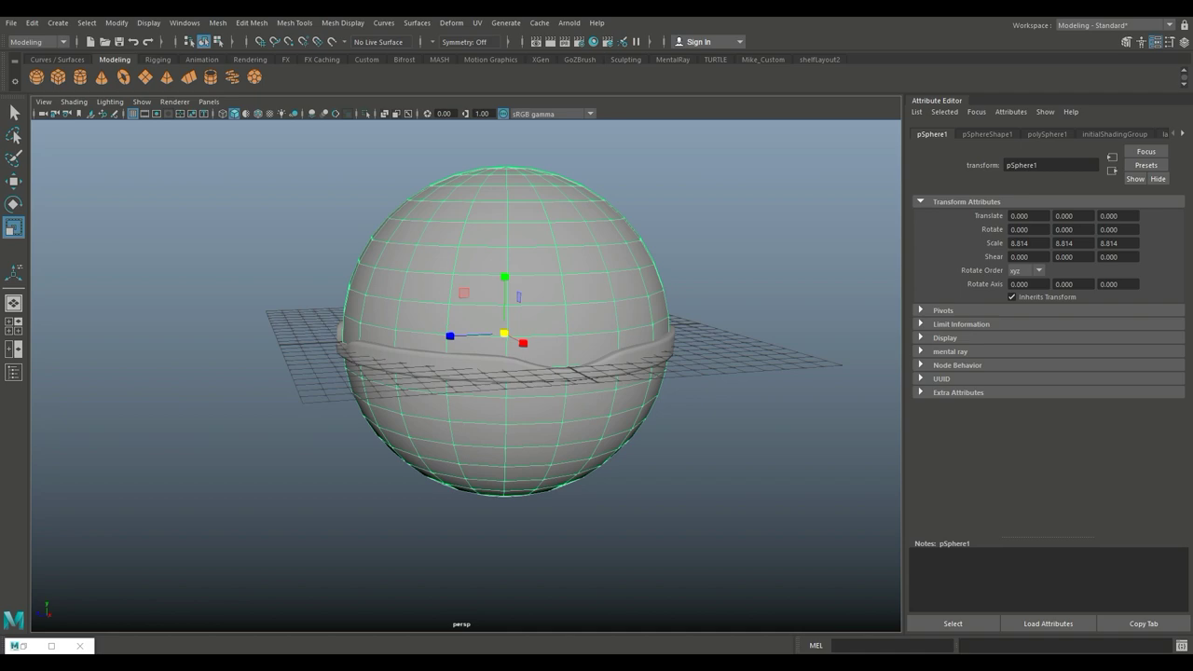
Step: Delete the faces of the sphere's upper half in the wireframe front view
key("space")
key("space")
key("4")
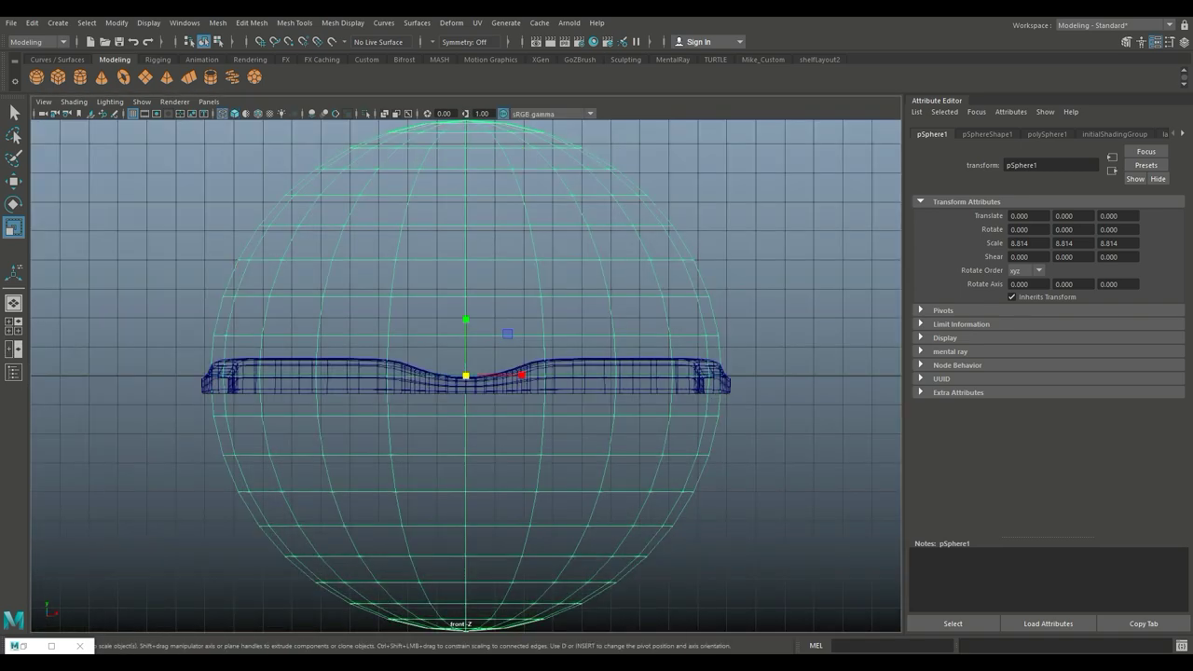
mouse_move(466, 373)
middle_mouse_down("alt")
mouse_move(589, 323)
mouse_move(552, 354)
middle_mouse_up("alt")
scroll(349, 507, "down", 3)
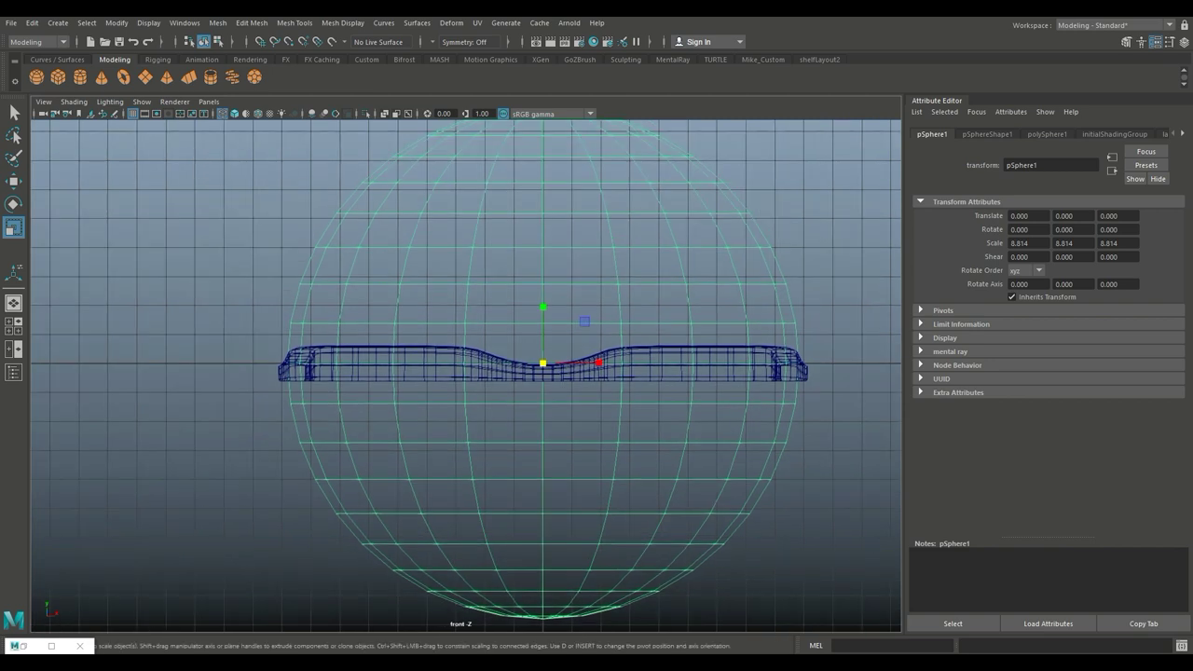
right_click_drag(554, 283, 556, 303)
left_click_drag(522, 282, 581, 312)
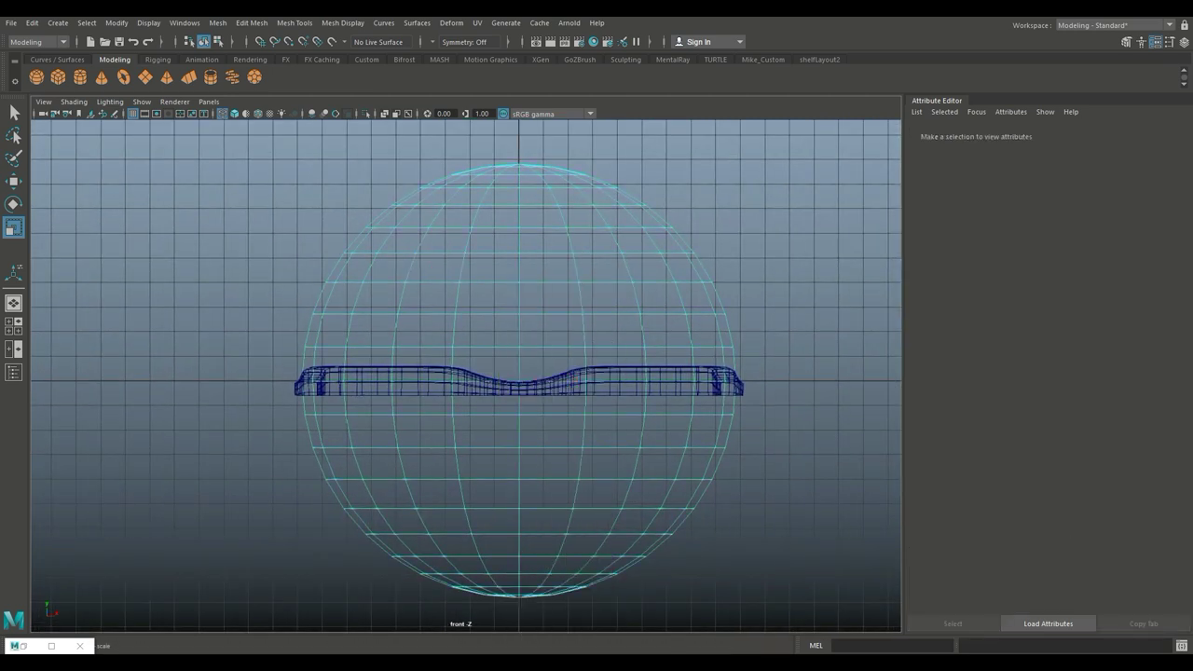
left_click_drag(166, 126, 829, 358)
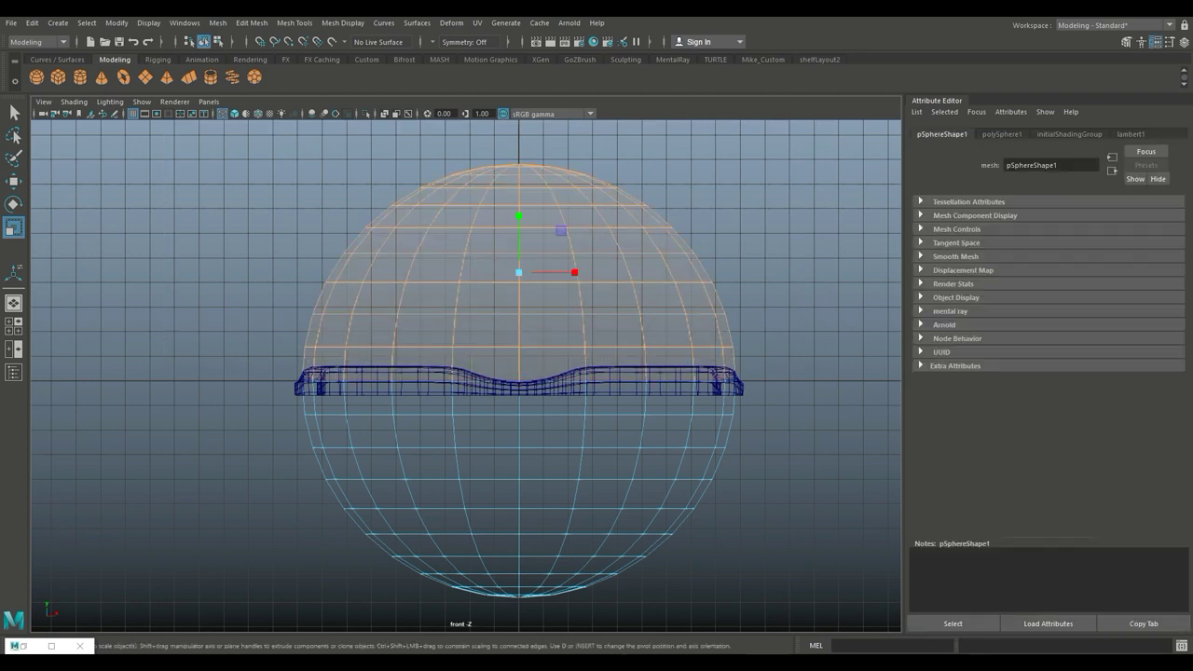
key("Delete")
Step: Delete the sphere's lower faces, keeping only the three face rows directly beneath the ring
middle_click_drag(519, 419, 513, 280, "alt")
left_click_drag(577, 525, 852, 364)
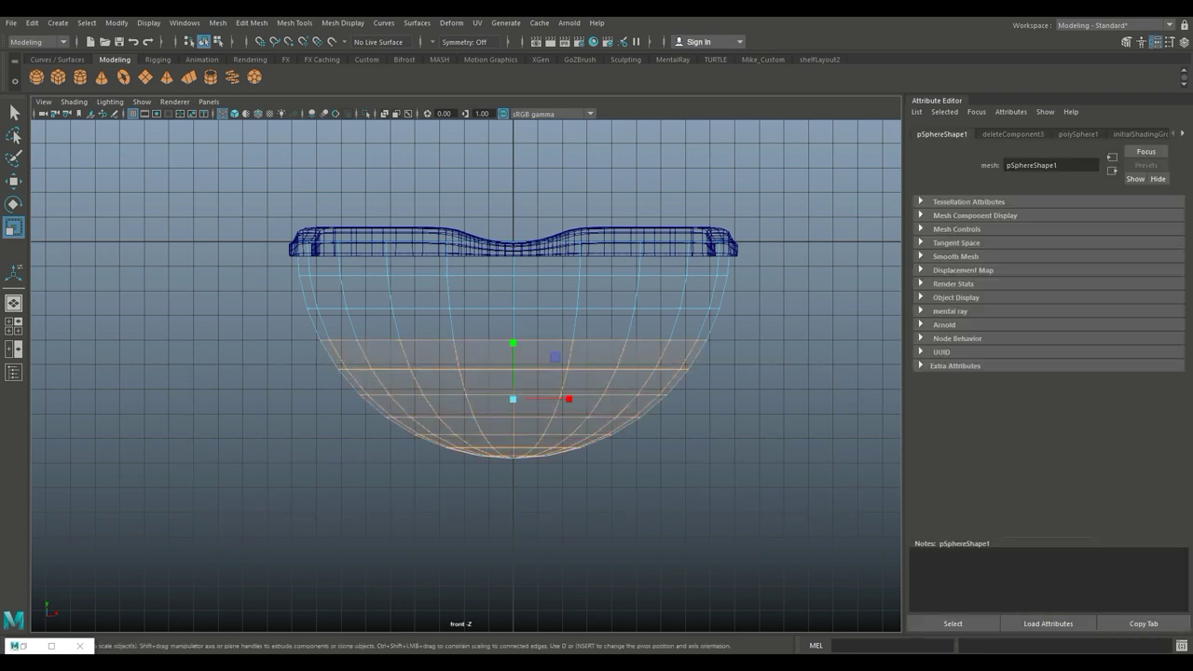
mouse_move(858, 382)
left_mouse_down()
mouse_move(270, 499)
mouse_move(270, 514)
left_mouse_up()
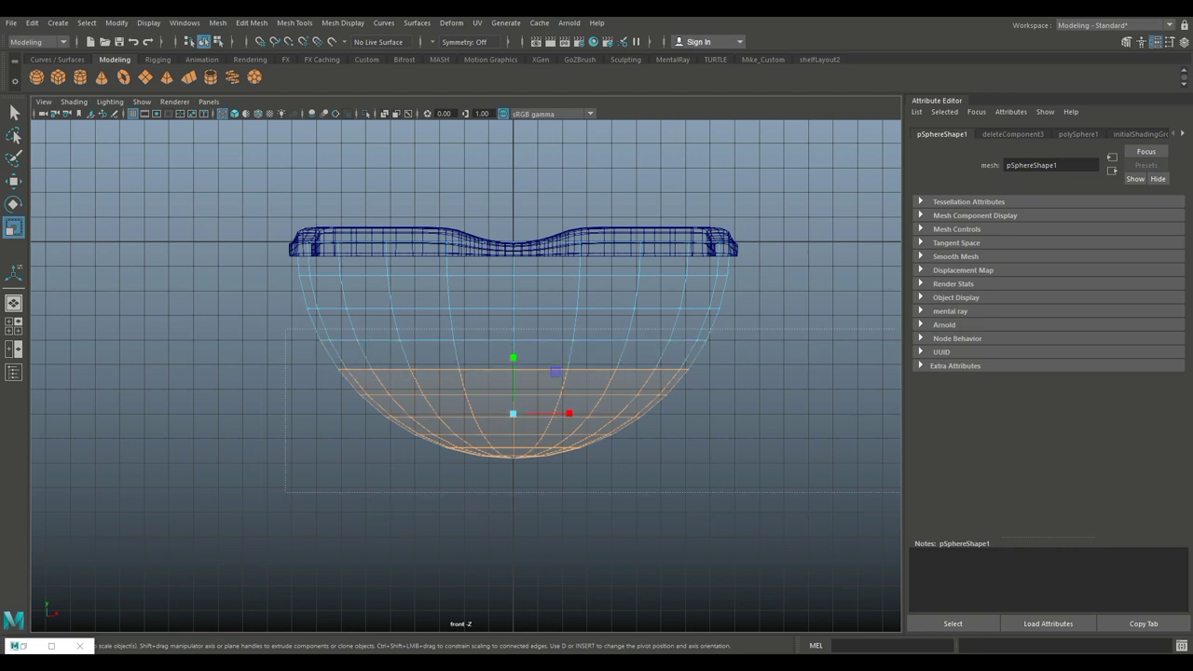
left_click_drag(286, 348, 285, 348)
key("Delete")
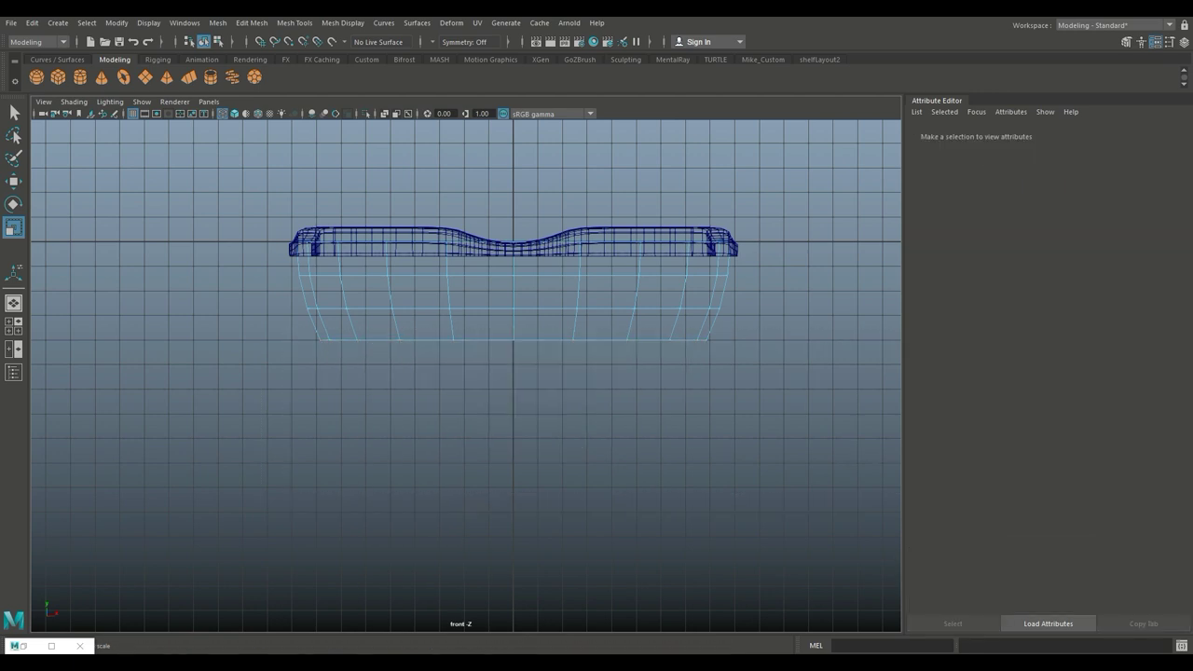
Step: In the front view, use Multi-Cut to cut diagonally from the band's lower edge to the row above, continuing across the centre
key("space")
key("space")
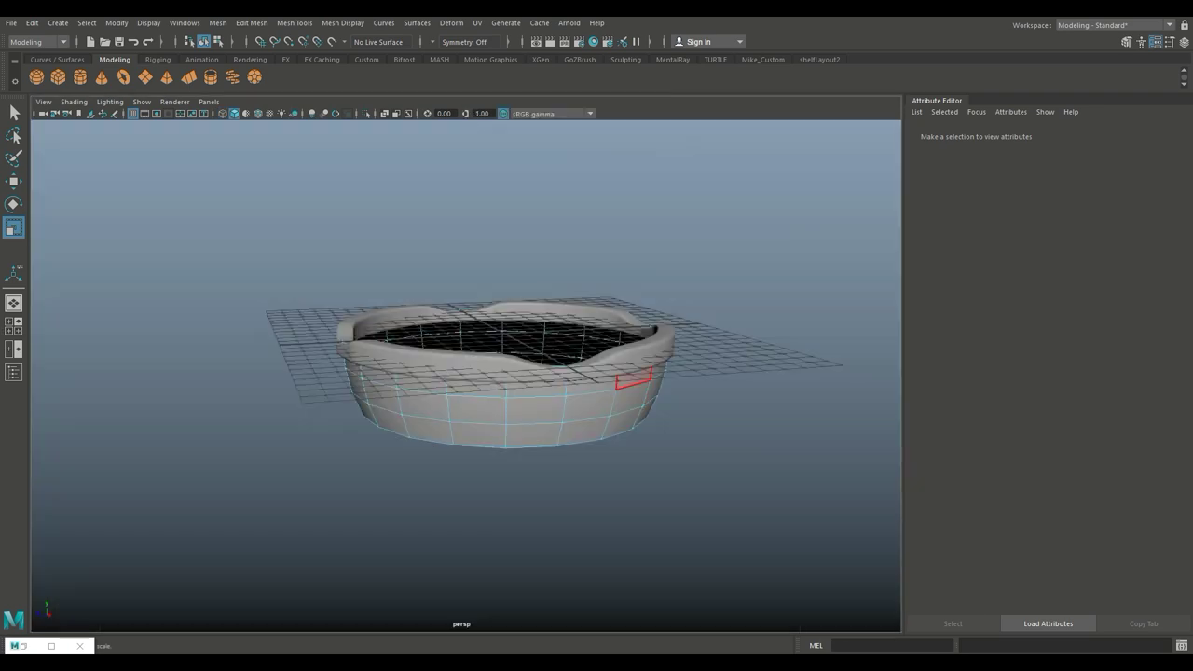
left_click_drag(576, 426, 543, 489, "alt")
scroll(544, 490, "up", 5)
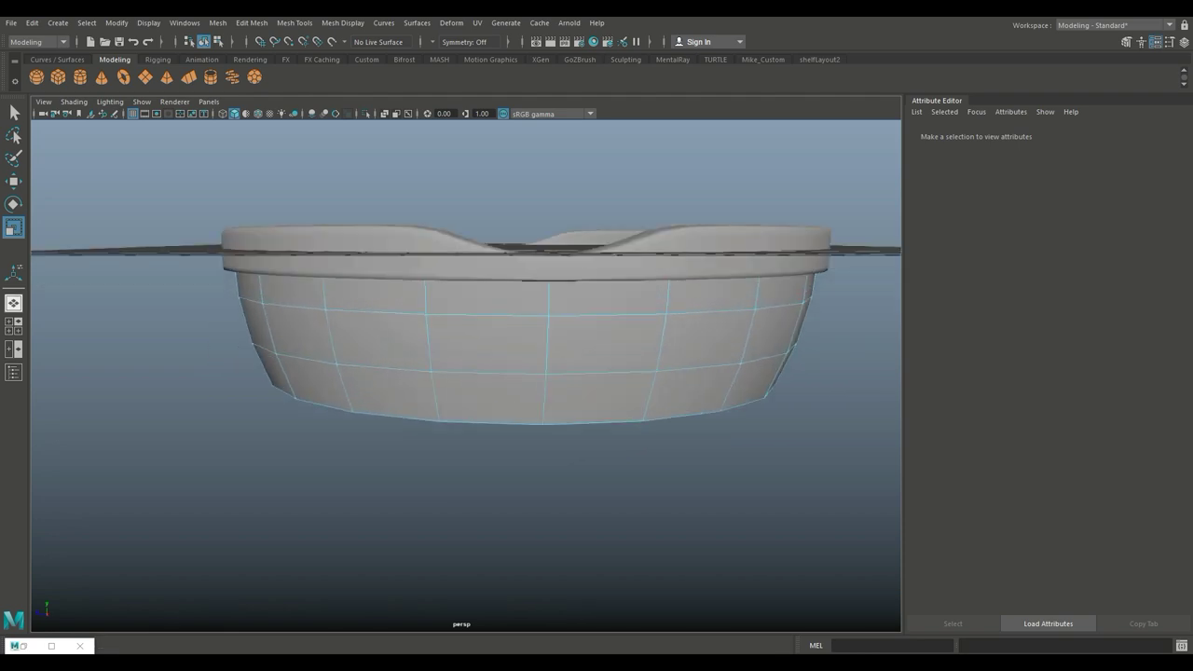
left_click(14, 325)
key("space")
middle_click_drag(503, 270, 468, 318, "alt")
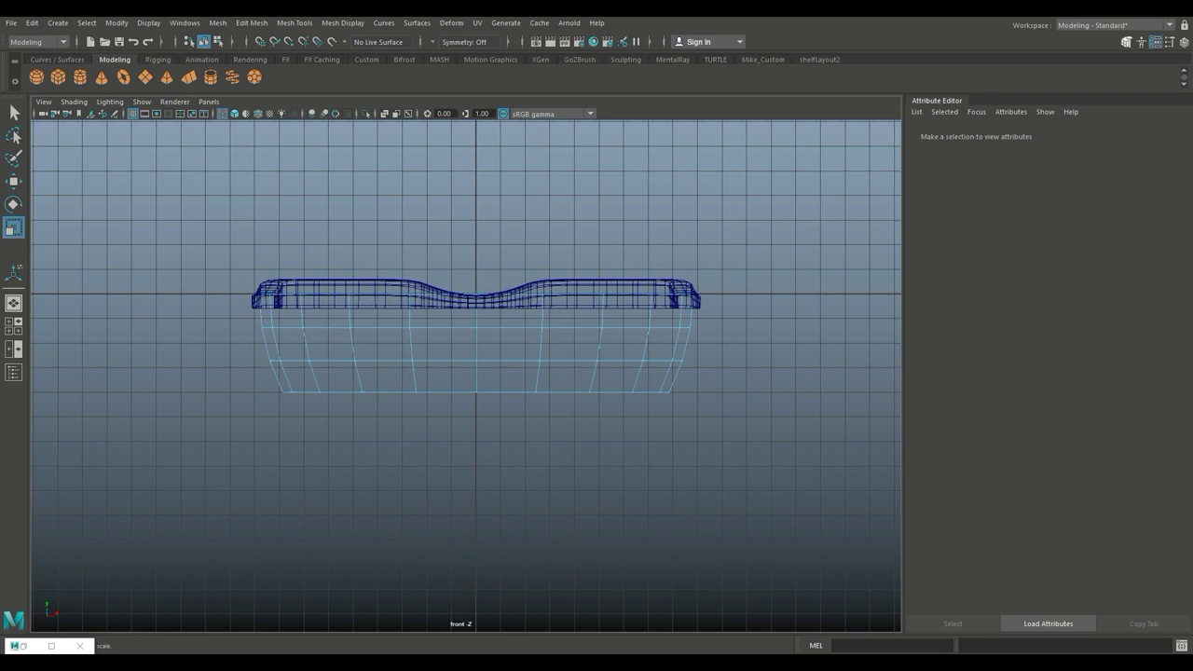
left_click(1127, 41)
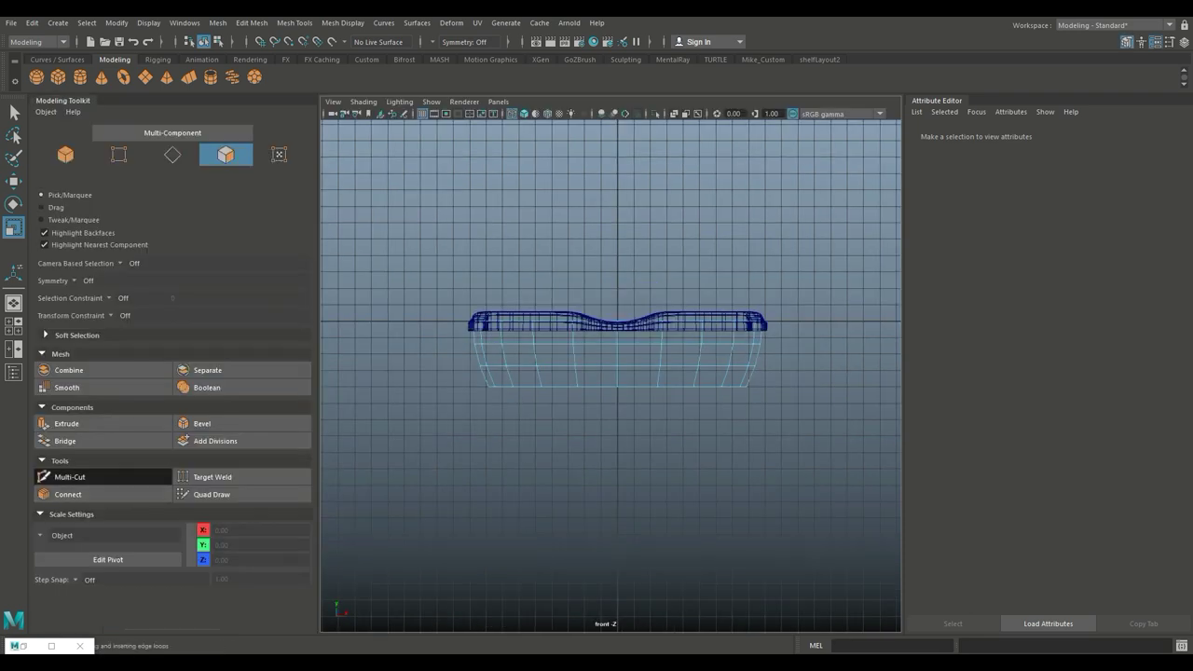
left_click(69, 476)
scroll(608, 378, "up", 2)
scroll(615, 374, "up", 2)
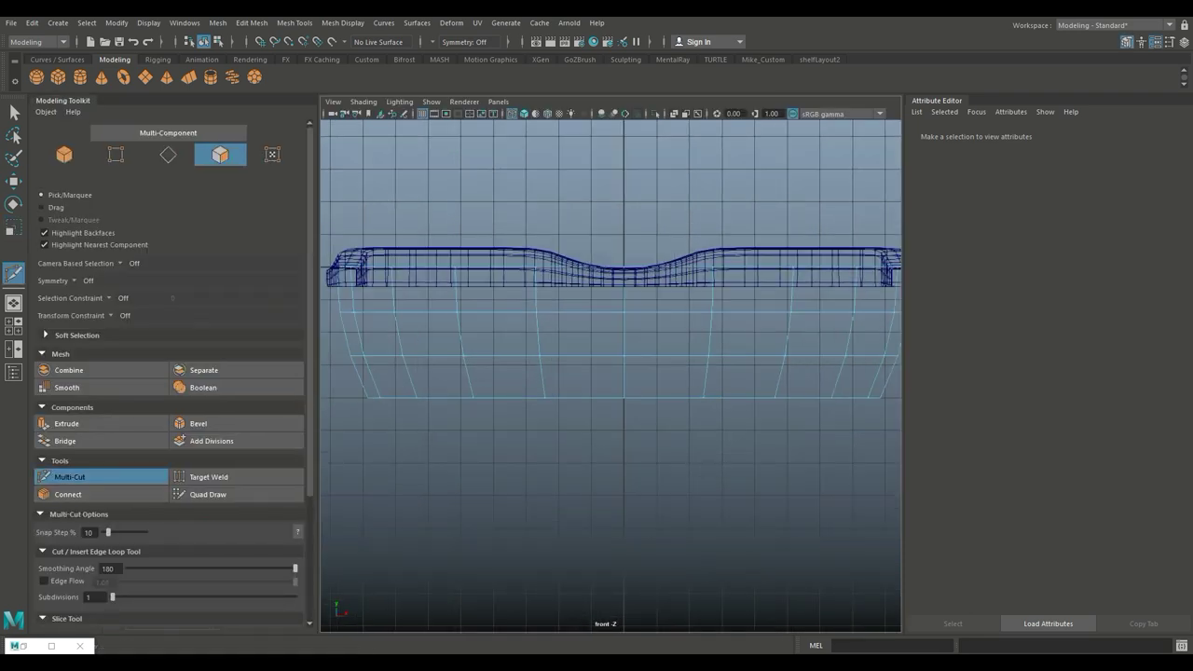
left_click(774, 397)
left_click(709, 356)
left_click(624, 356)
left_click(539, 355)
key("Return")
Step: Cut the matching diagonal down to the band's lower edge on the other side of the centre
left_click(539, 355)
left_click(473, 398)
key("Return")
left_click(539, 355)
key("q")
Step: Delete the bottom-row faces between the two diagonal cuts to open a notch in the band
left_click(522, 387)
left_click(583, 378, "shift")
left_click(667, 377, "shift")
key("Delete")
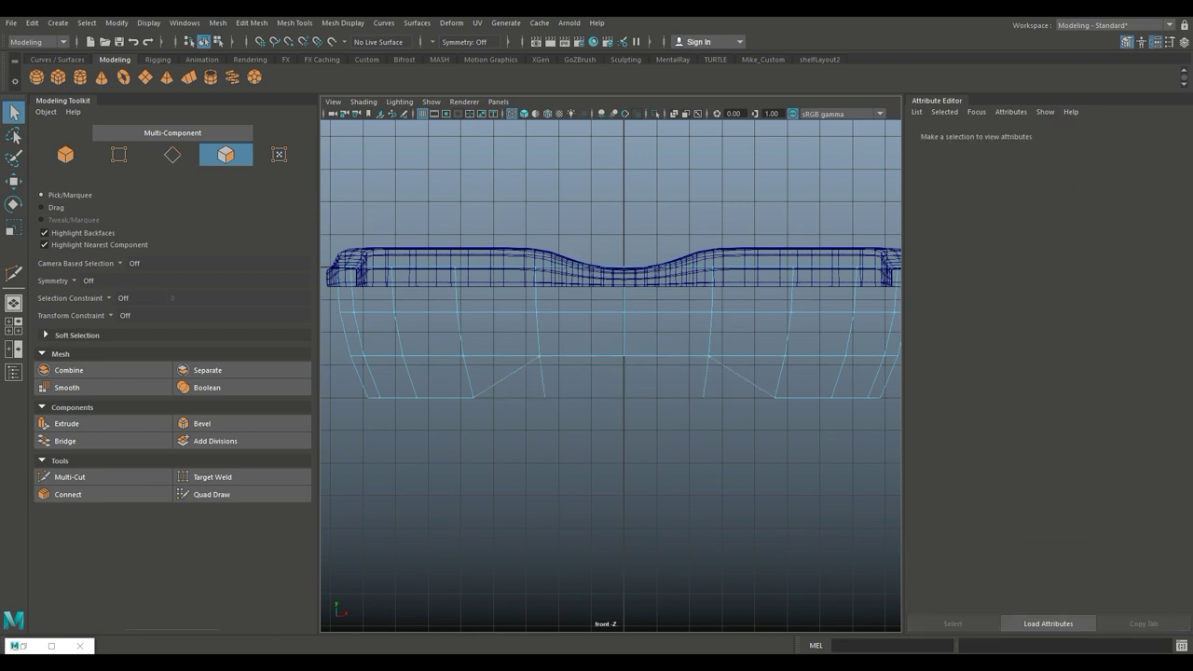
Step: Delete the uncut half of the sphere band in the perspective view
left_click(583, 378)
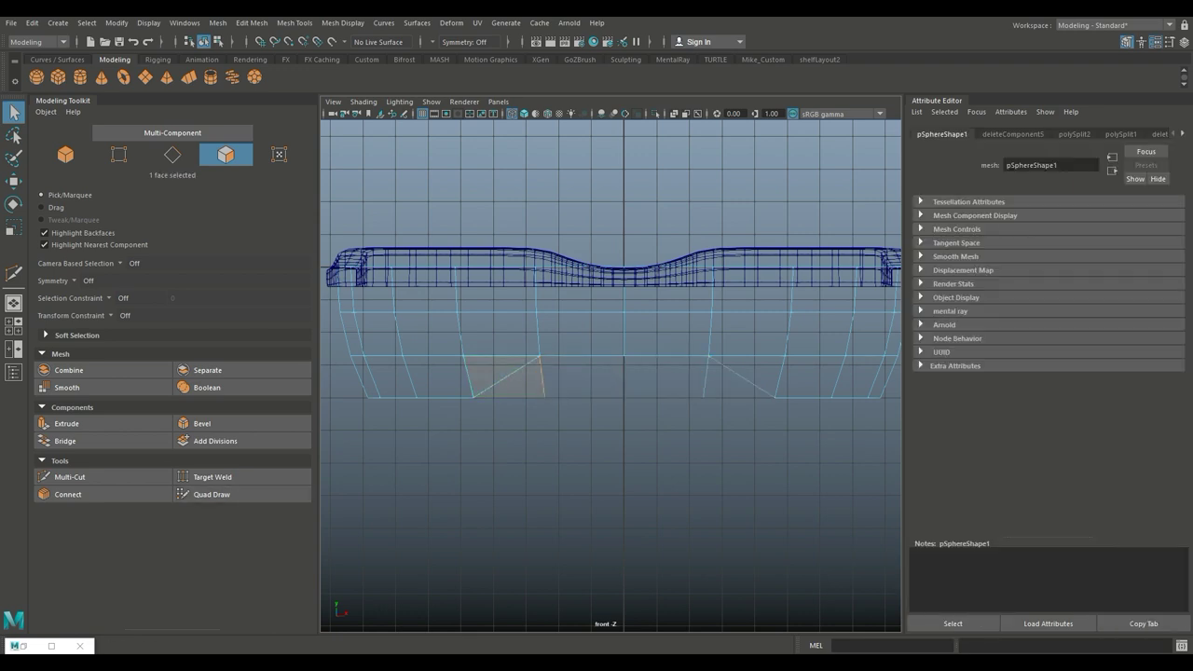
left_click(14, 327)
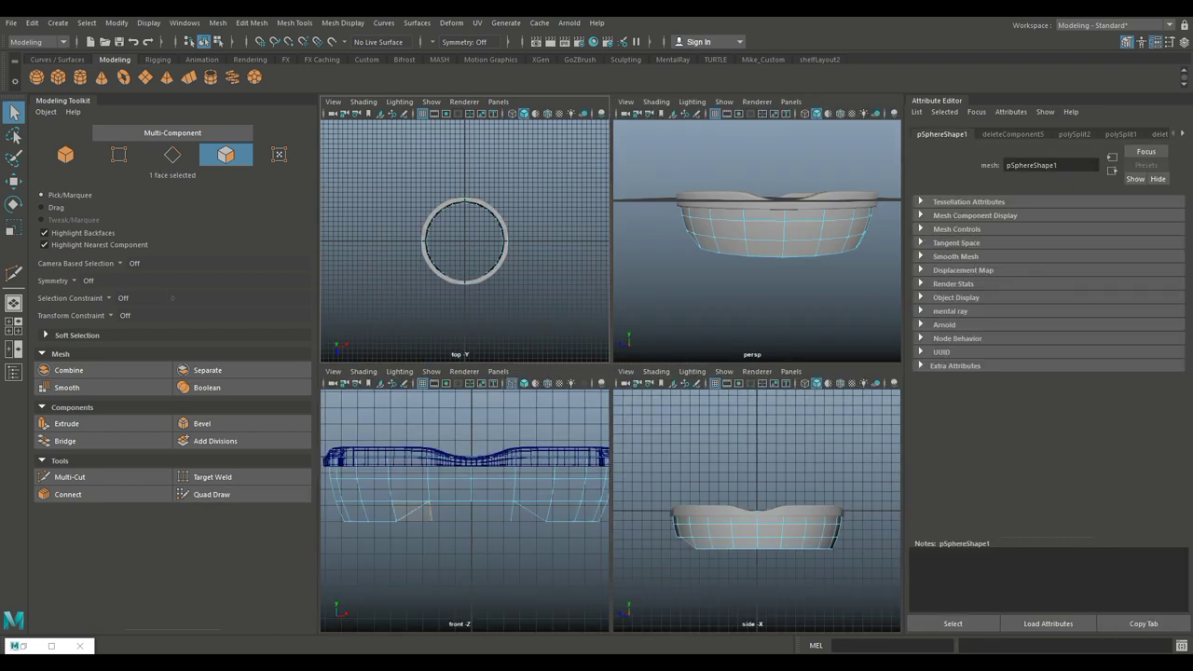
key("space")
key("a")
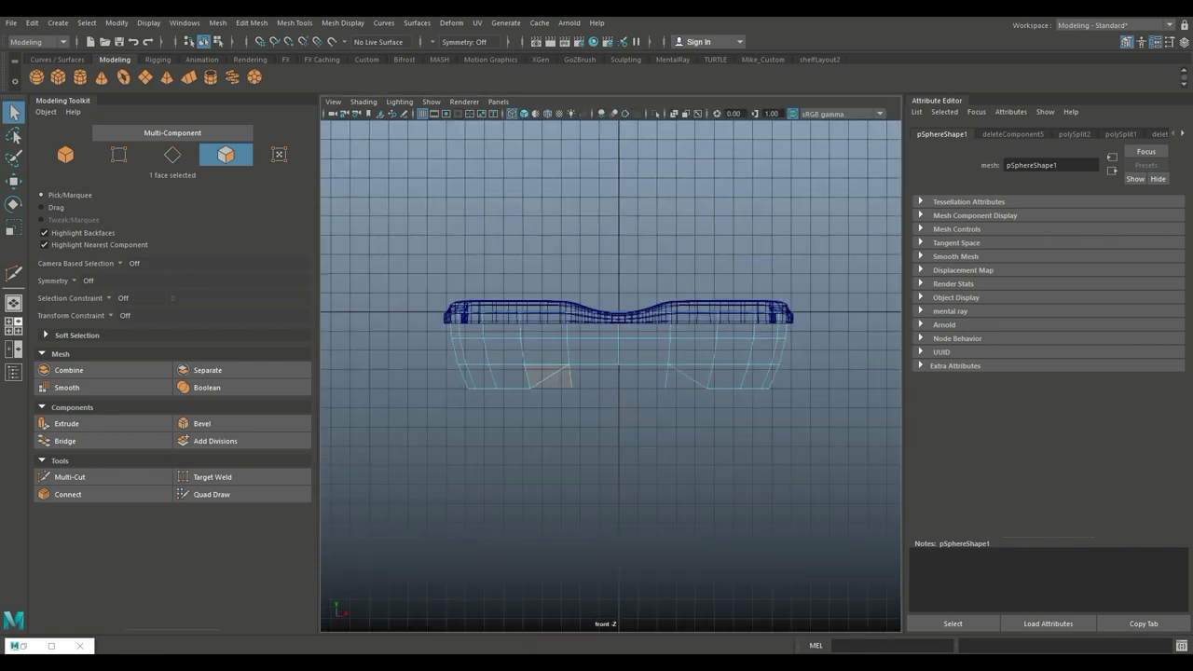
left_click(14, 326)
key("space")
left_click_drag(664, 333, 746, 377, "ctrl+alt")
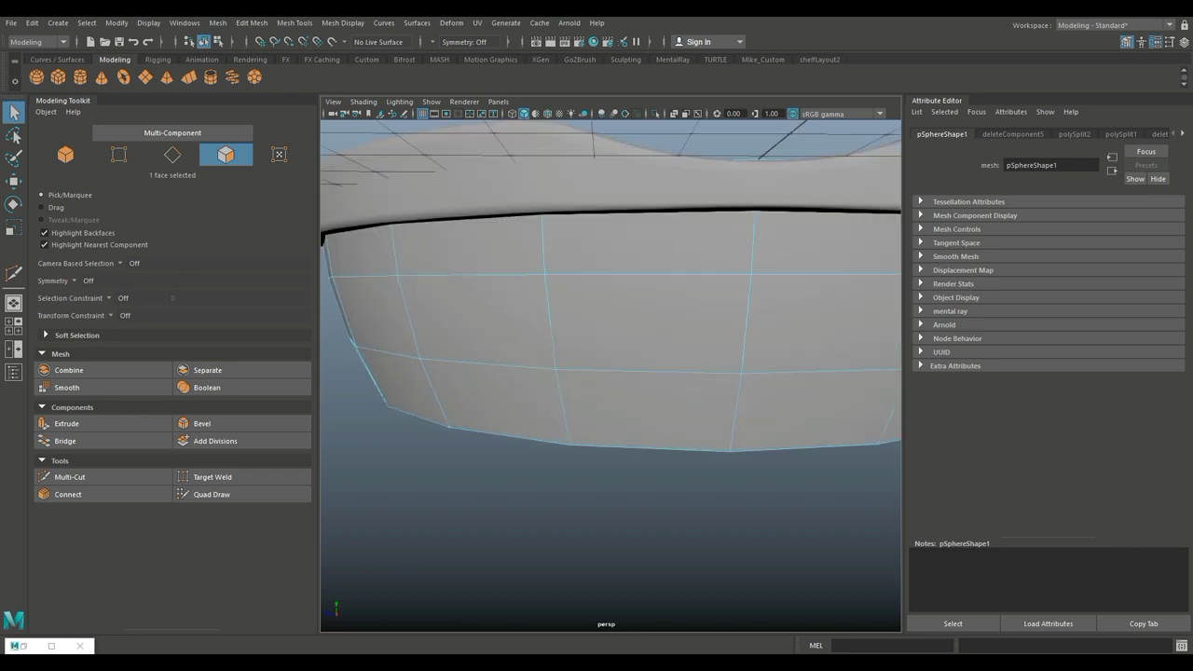
key("a")
left_click_drag(606, 373, 634, 311, "alt")
left_click_drag(412, 230, 575, 604)
left_click(574, 604)
Step: Return the remaining half band to object mode, duplicate it, and rotate the copy 180 degrees around Y
left_click_drag(615, 467, 664, 361, "alt")
right_click_drag(644, 296, 710, 277)
left_click_drag(710, 277, 671, 392, "alt")
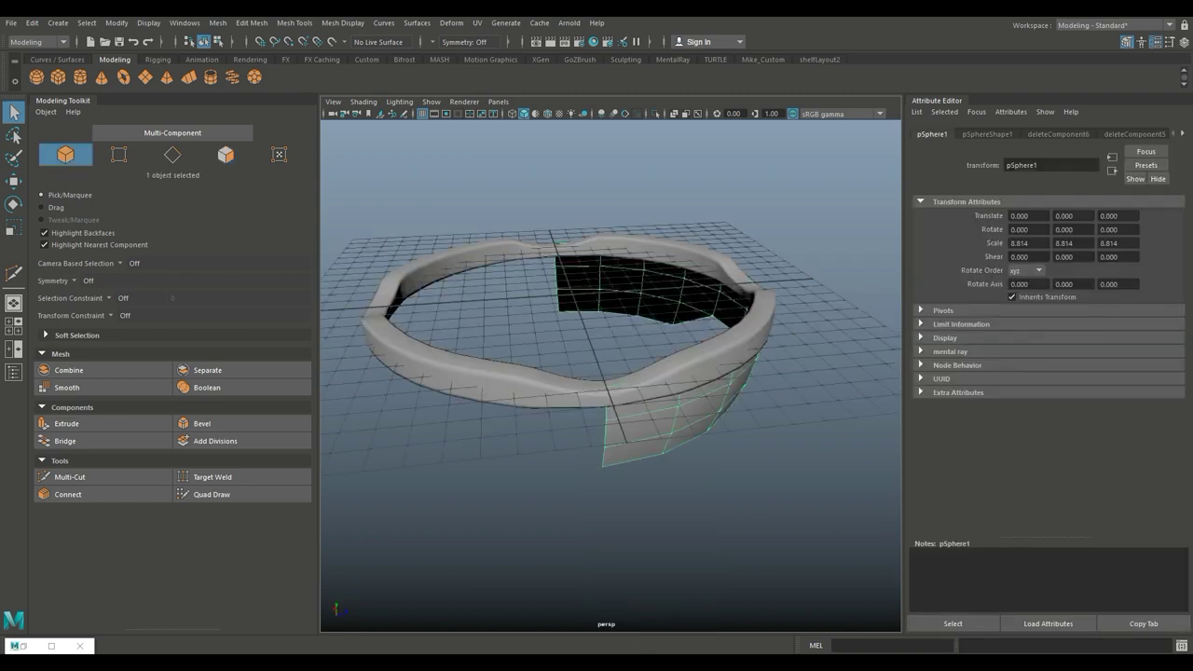
key("ctrl+d")
key("e")
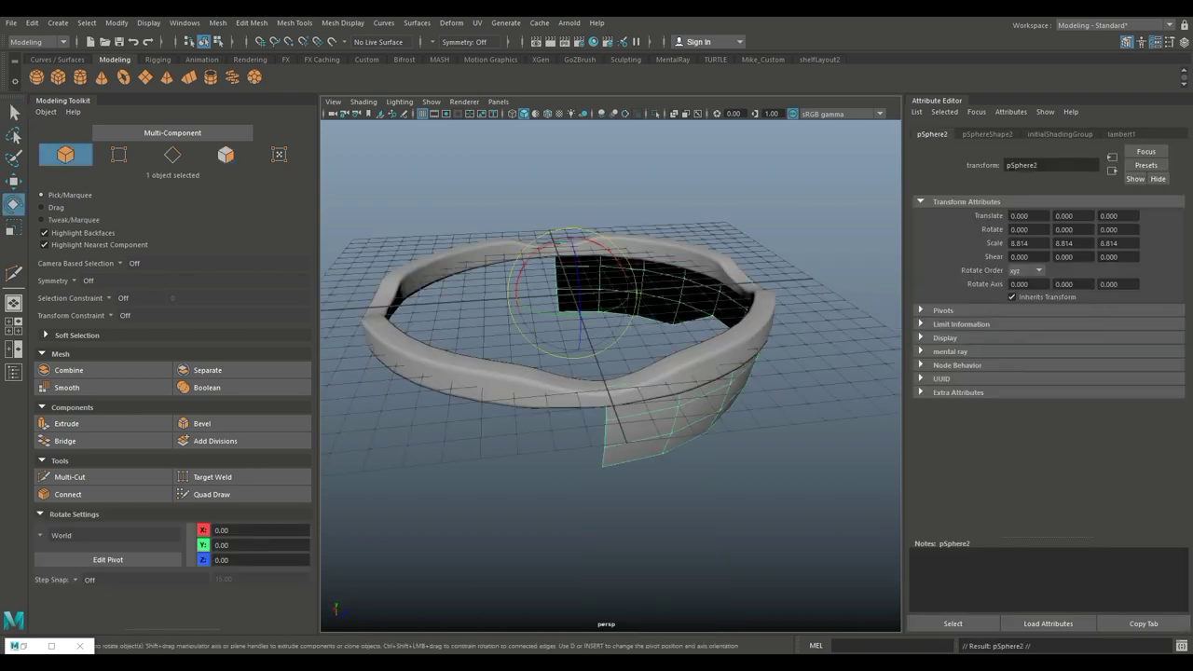
key("j")
left_click_drag(560, 312, 644, 314)
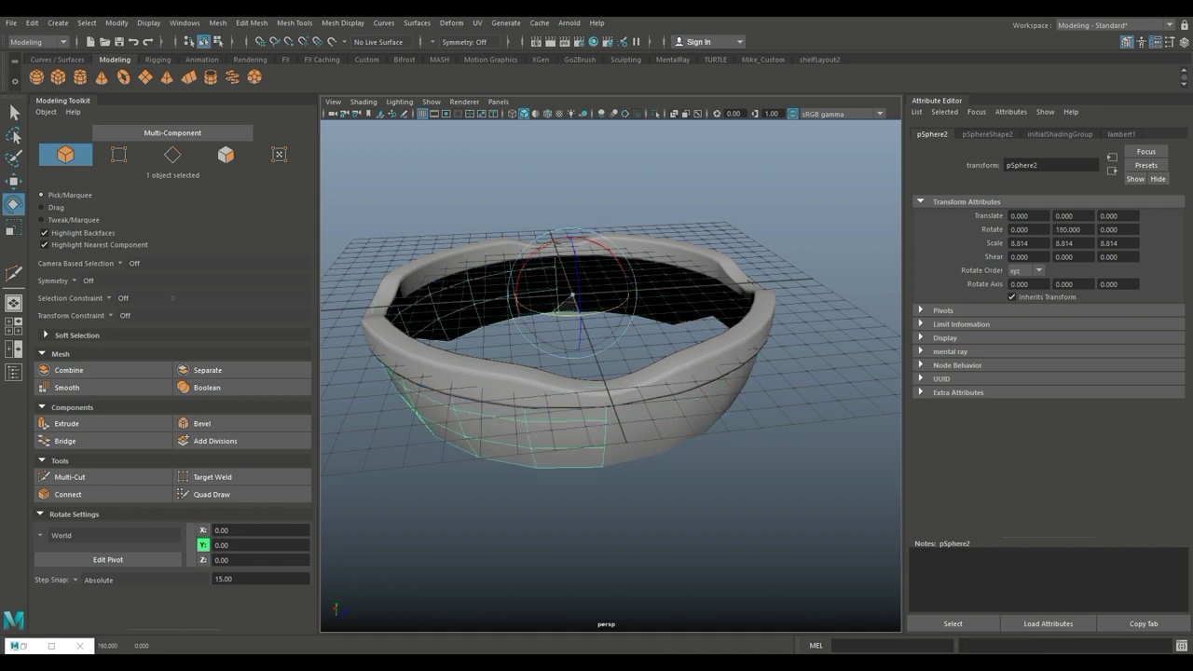
Step: Select both halves of the band and combine them into one mesh
scroll(607, 350, "down", 5)
left_click(643, 382, "shift")
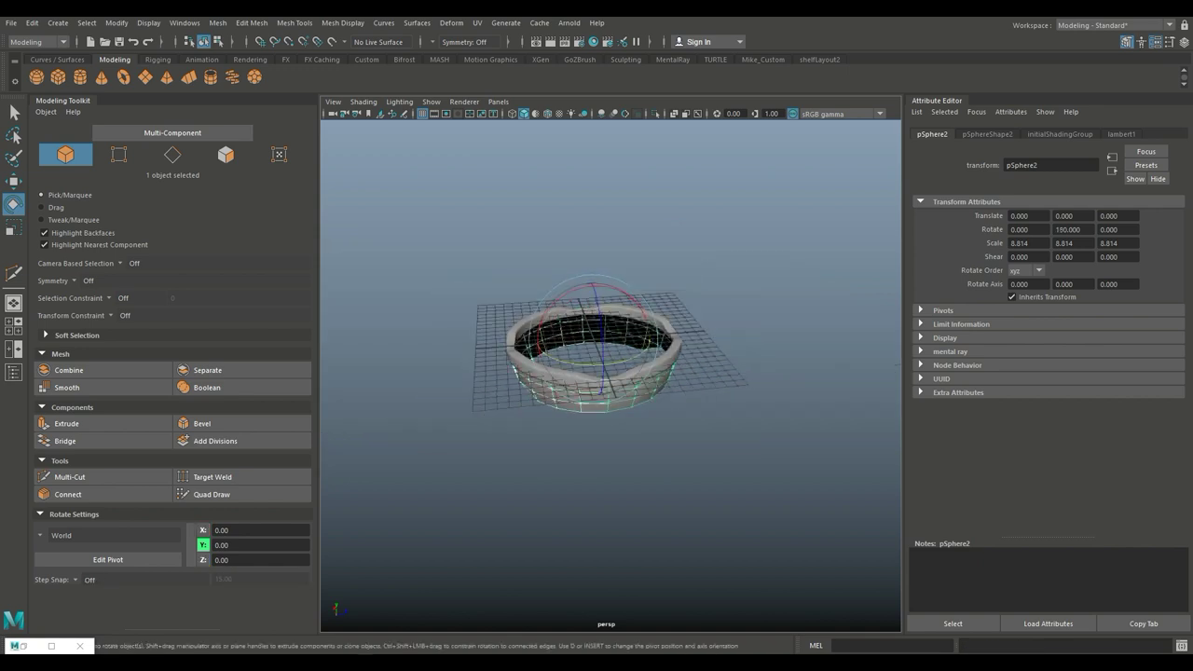
left_click(217, 22)
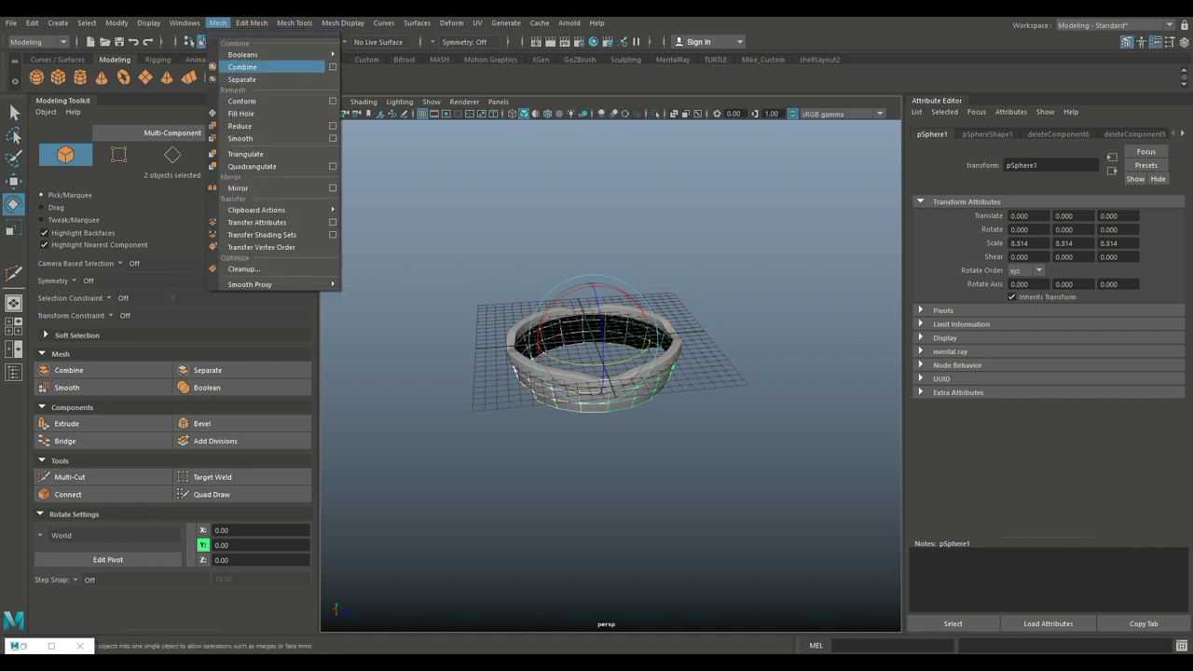
left_click(244, 67)
Step: Select all vertices of the combined band and merge them with a distance threshold of 0.01
left_click_drag(606, 391, 606, 308, "alt")
scroll(606, 350, "up", 5)
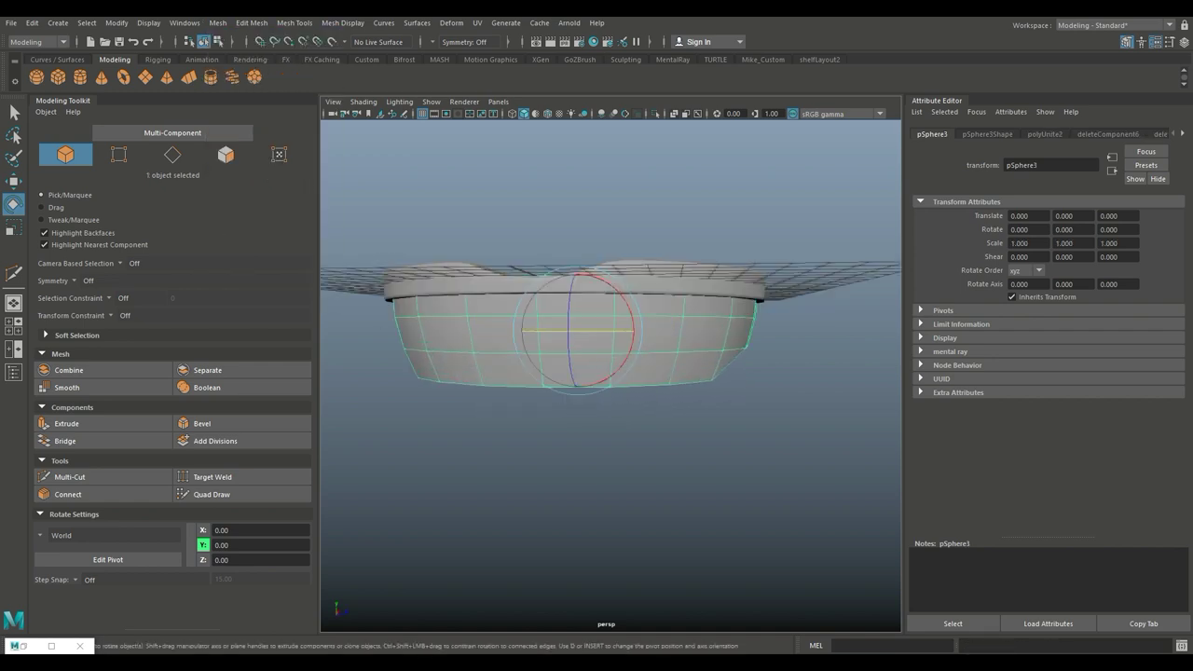
right_click_drag(719, 296, 660, 290)
scroll(606, 354, "down", 5)
left_click_drag(504, 401, 680, 336)
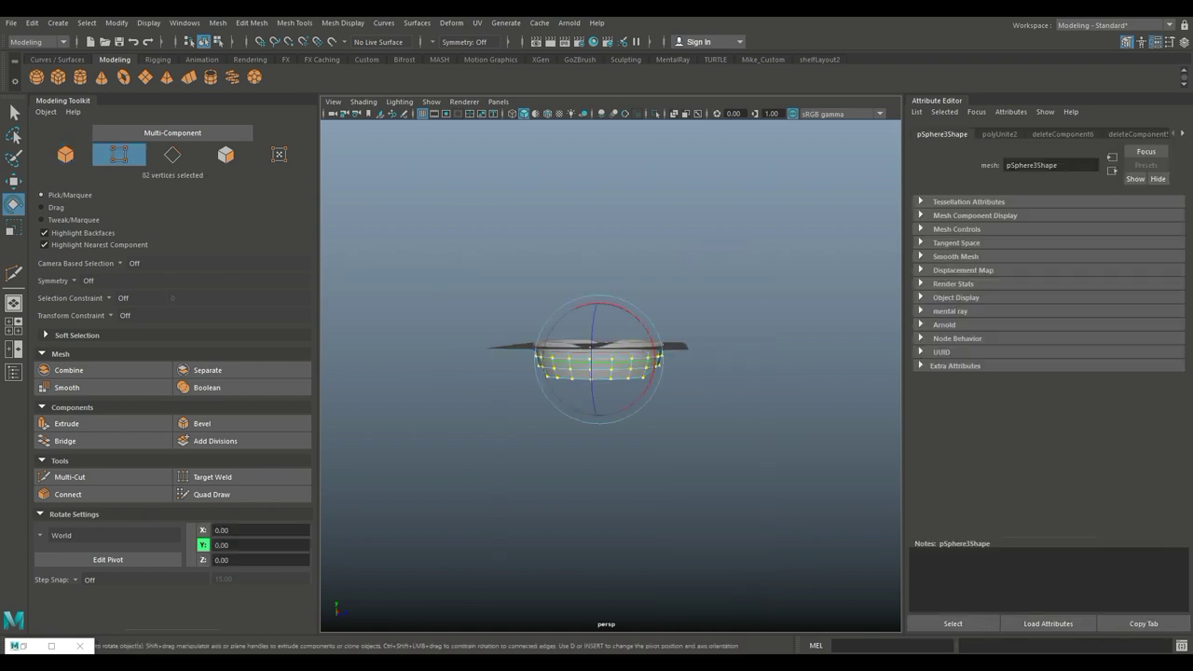
left_click(217, 22)
mouse_move(252, 22)
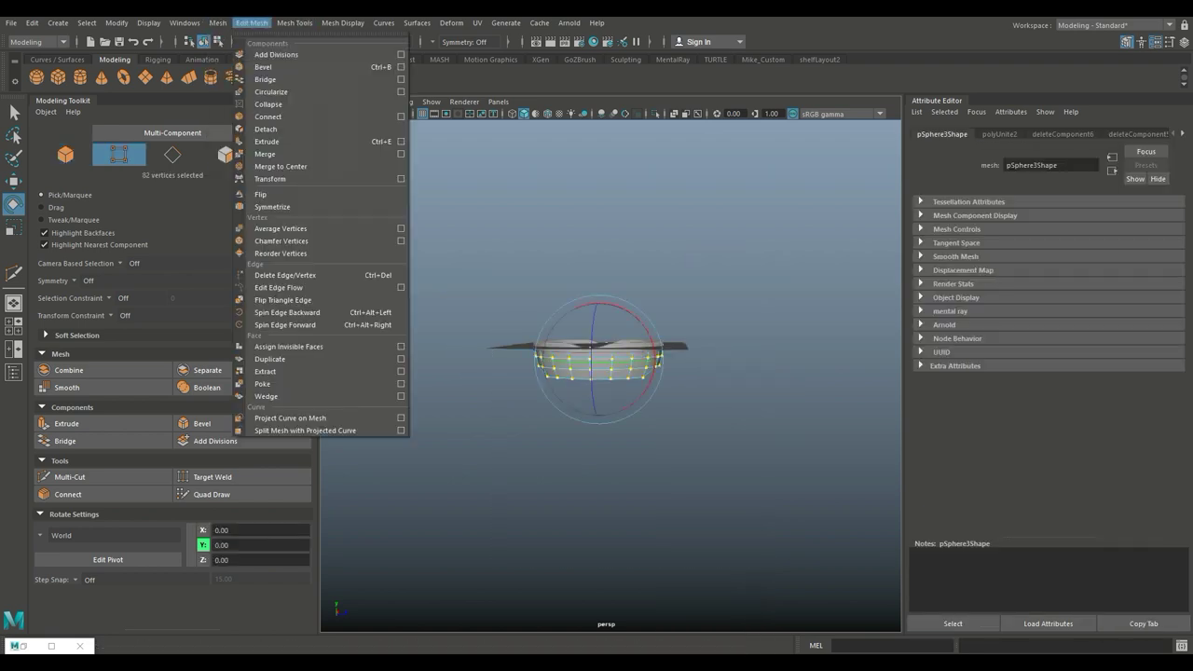
left_click(265, 154)
scroll(606, 354, "up", 5)
left_click_drag(606, 355, 606, 312, "alt")
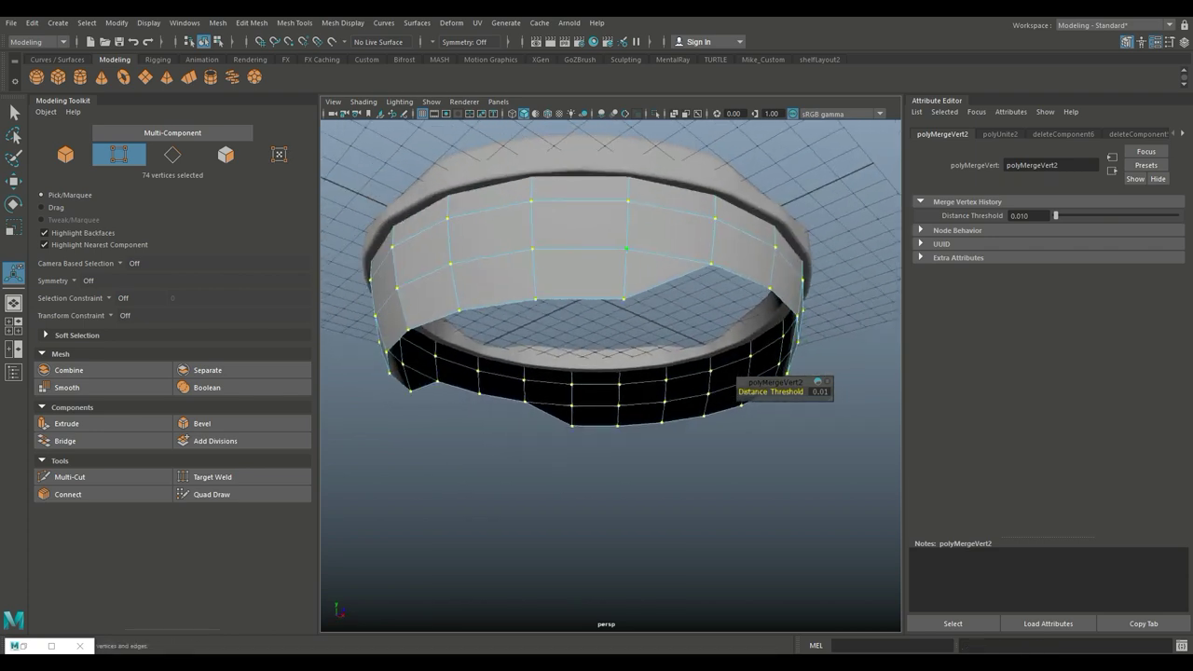
Step: Return the merged band to object mode and smooth it with 2 divisions
right_click_drag(642, 237, 705, 221)
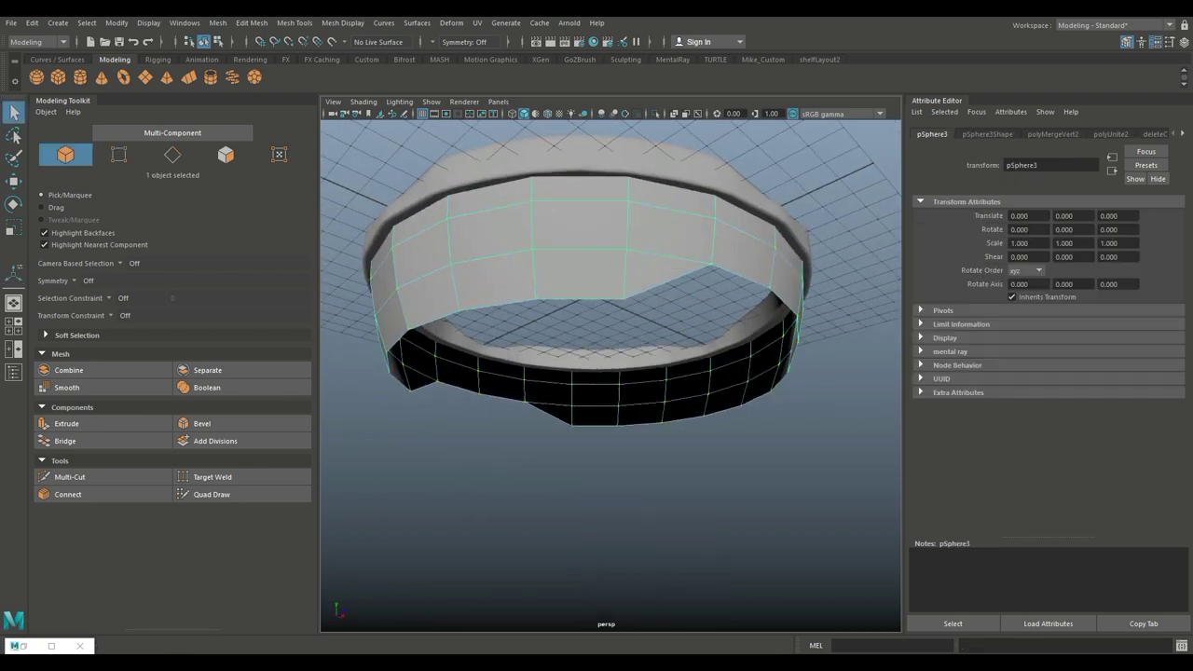
left_click(217, 23)
left_click(243, 138)
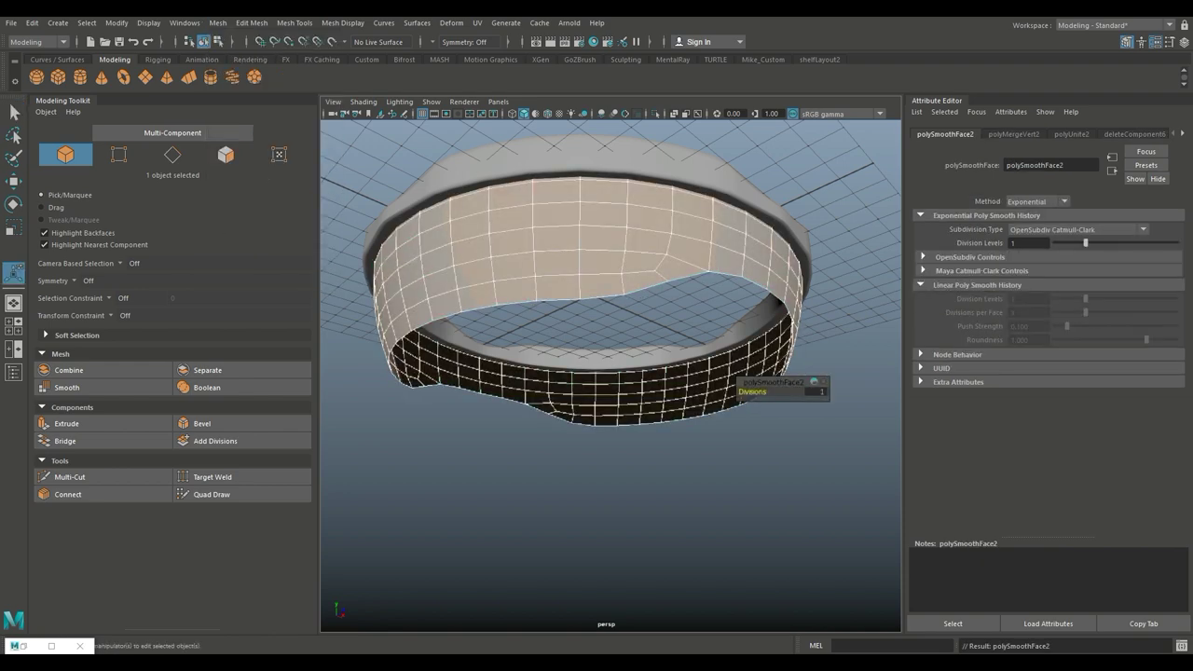
left_click_drag(606, 354, 606, 295, "alt")
left_click(817, 392)
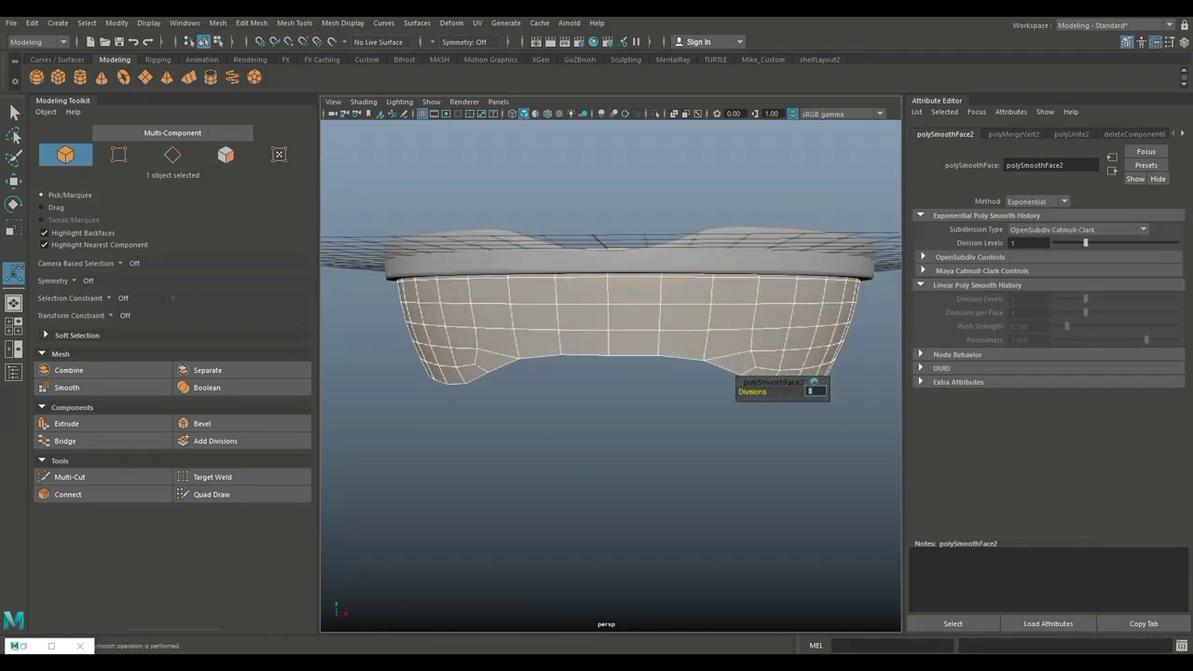
key("Return")
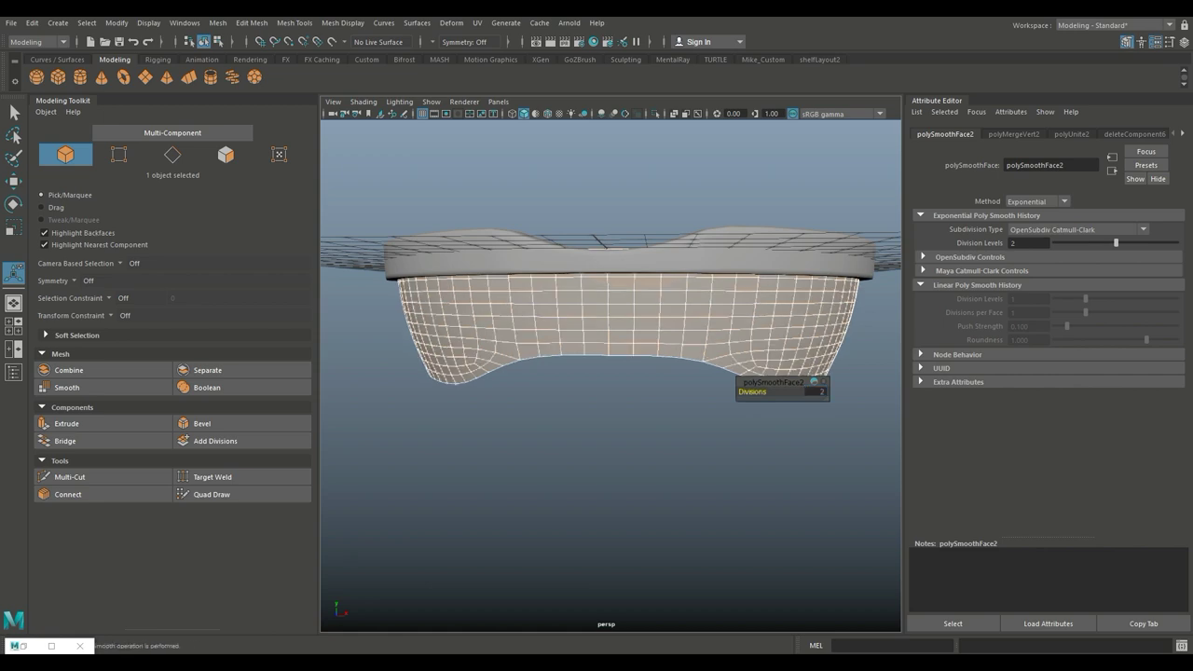
Step: Extrude all faces of the smoothed band with a thickness of 0.2
left_click(606, 522)
right_click_drag(606, 301, 578, 308, "alt")
left_click_drag(606, 301, 615, 280, "alt")
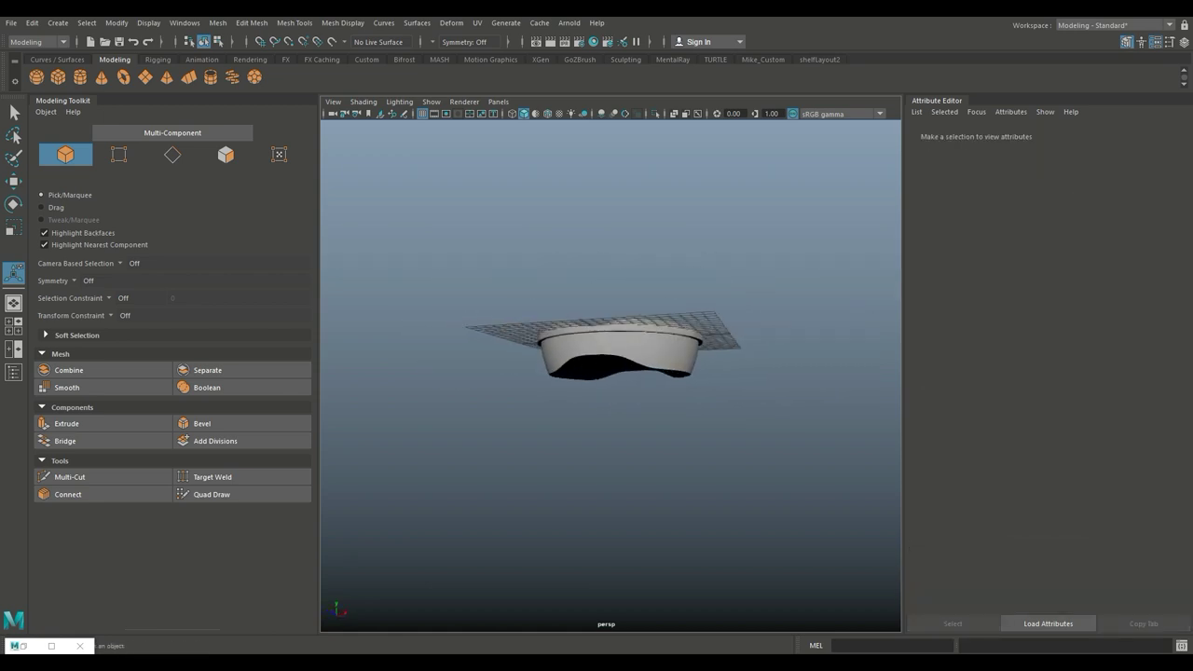
right_click_drag(615, 280, 653, 289, "alt")
left_click(653, 354)
left_click_drag(606, 373, 611, 363, "alt")
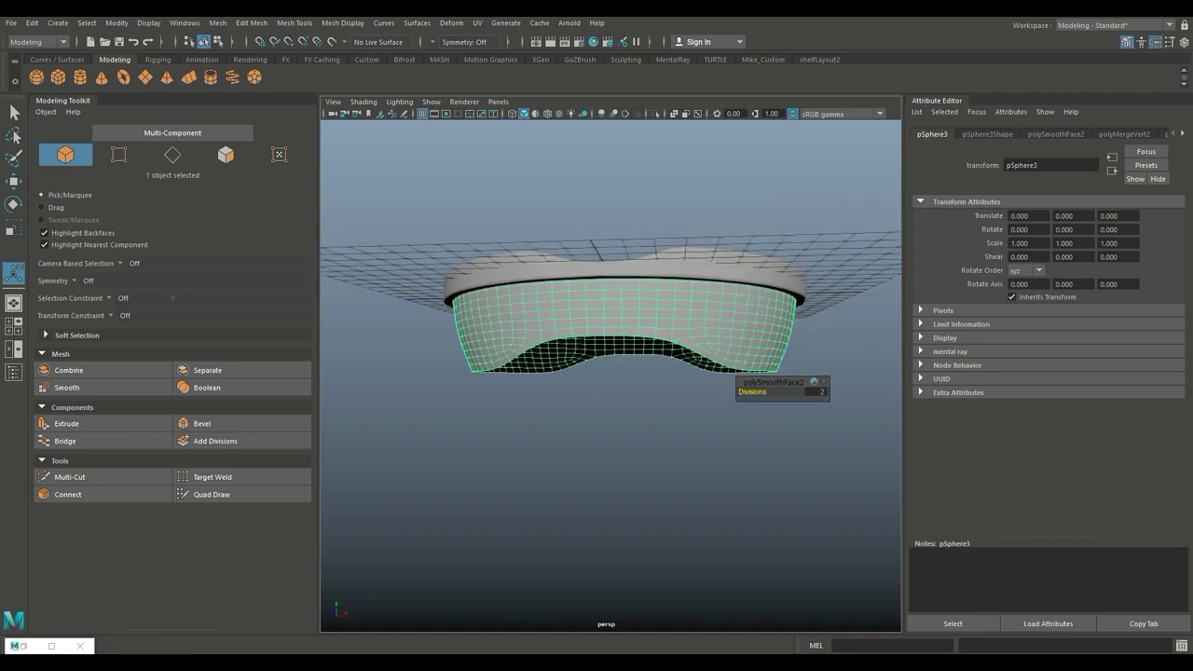
key("ctrl+e")
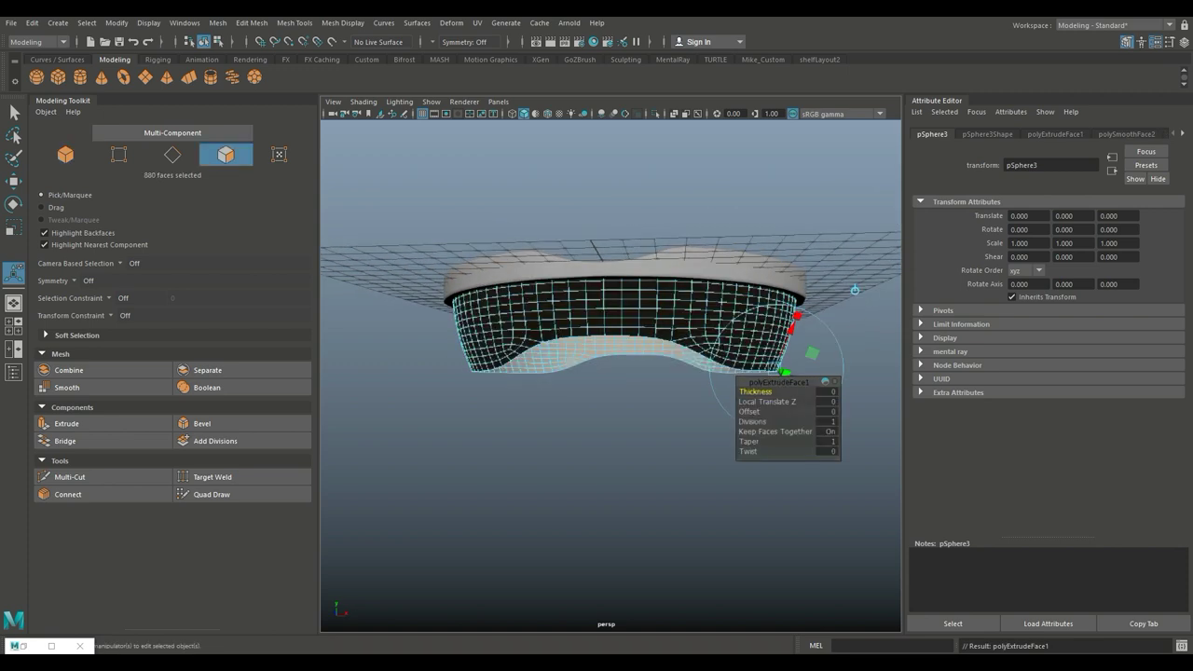
left_click(827, 392)
type("0.2")
key("Return")
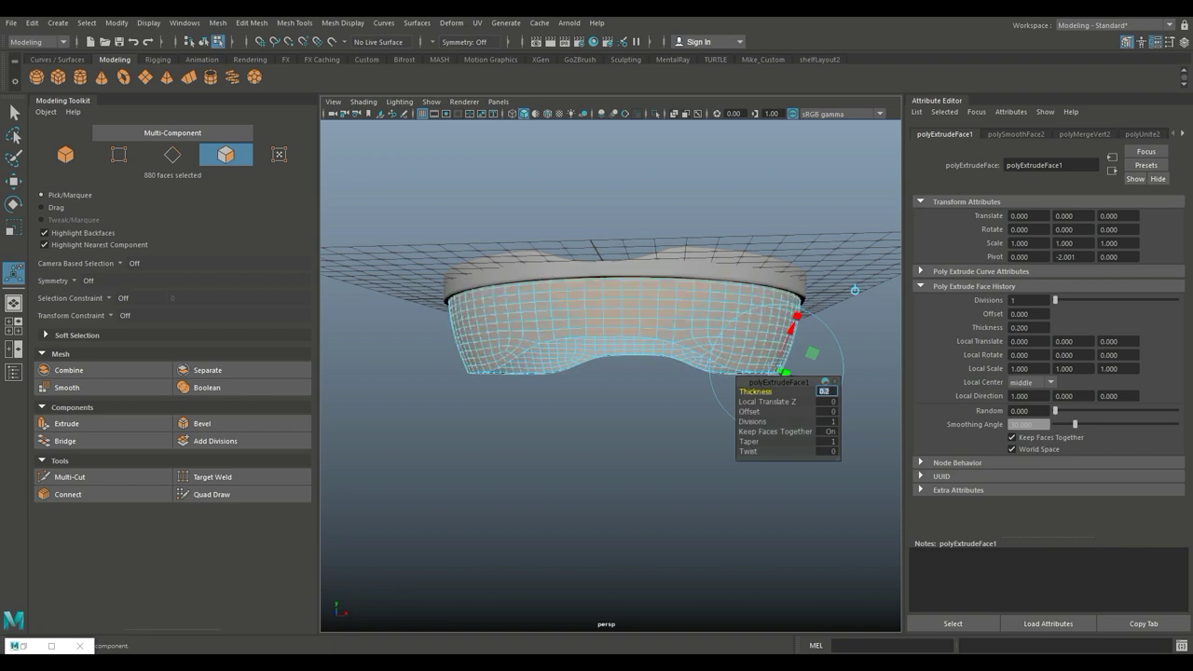
Step: Select the edge loops running along both sides of the band's notched bottom rim
left_click_drag(606, 419, 611, 322, "alt")
scroll(610, 322, "up", 5)
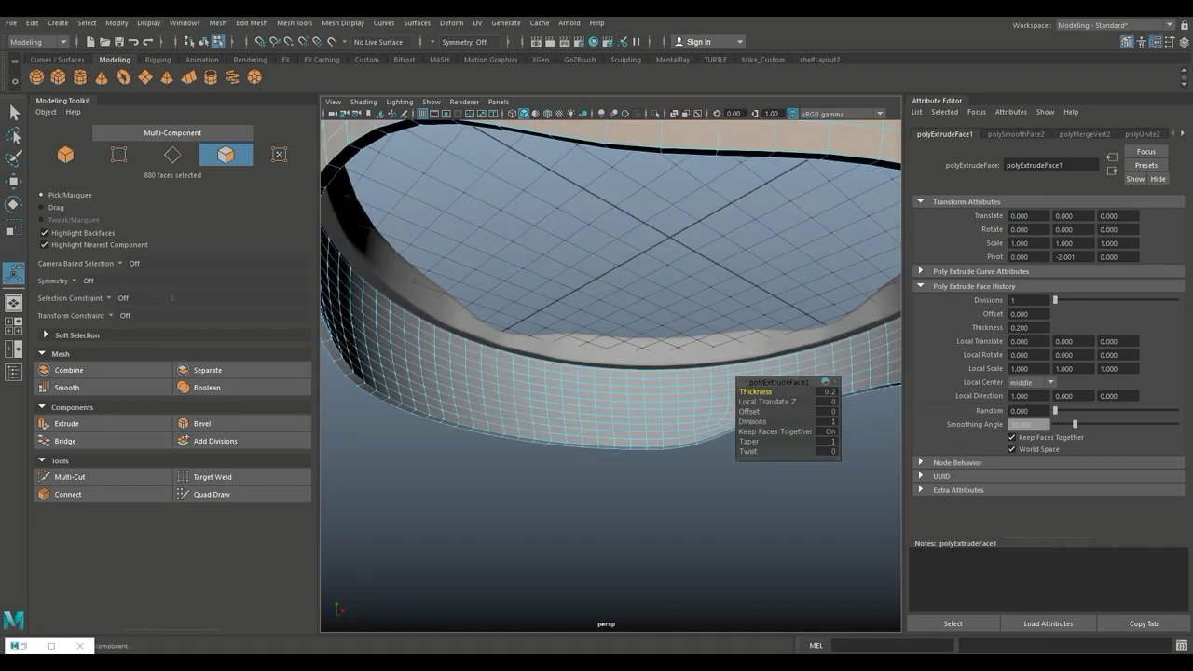
left_click(606, 522)
scroll(611, 372, "down", 5)
left_click_drag(611, 373, 611, 345, "alt")
scroll(611, 373, "up", 5)
scroll(610, 345, "up", 2)
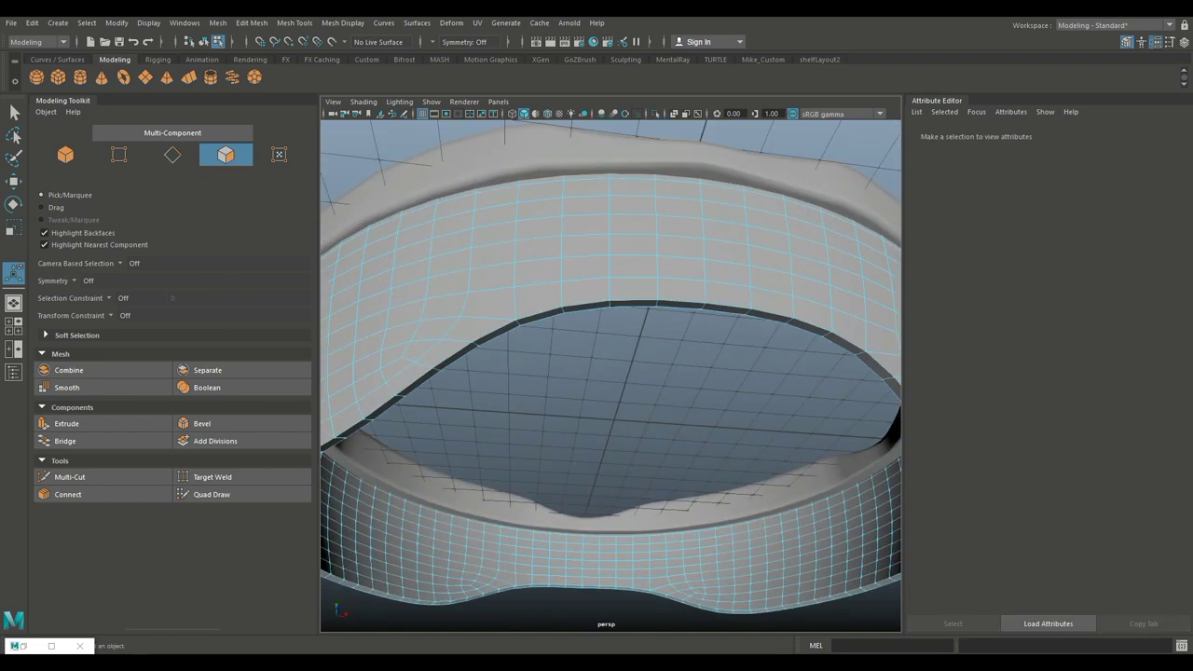
right_click_drag(553, 288, 494, 309)
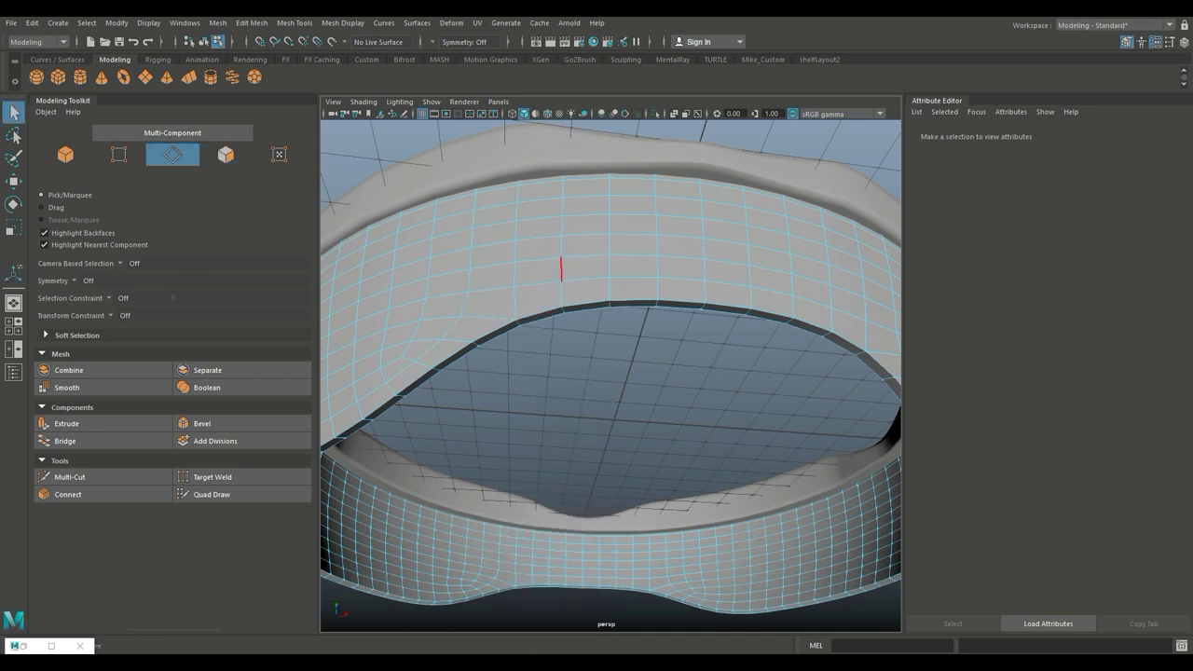
left_click(540, 317)
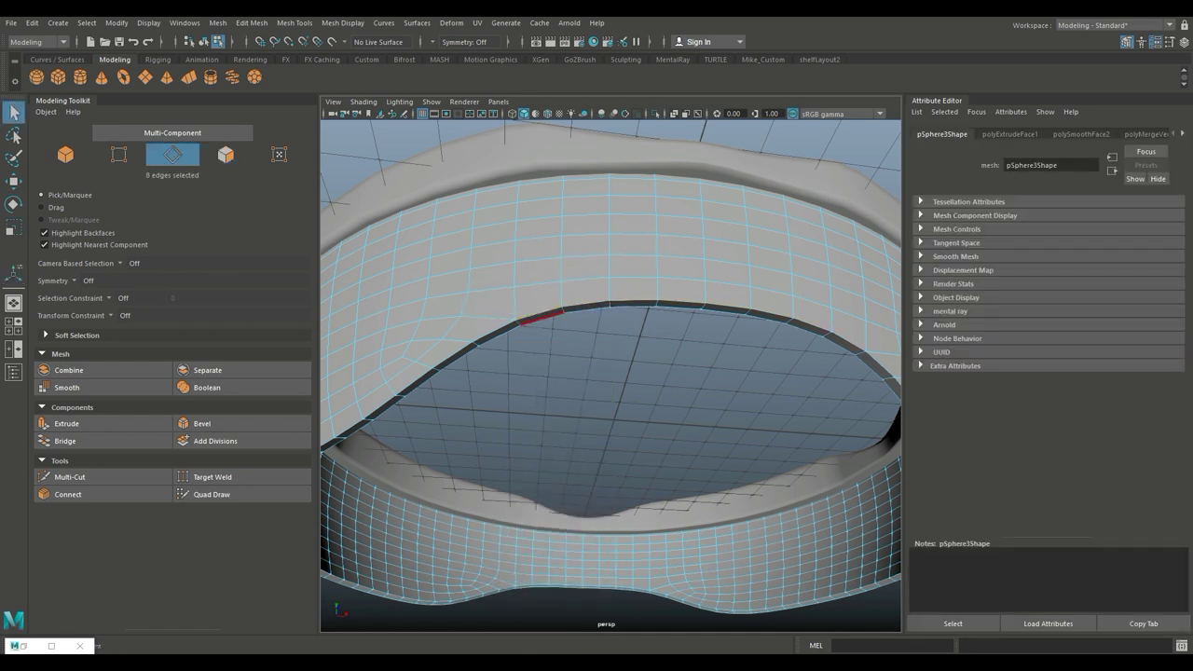
double_click(541, 317)
key("f")
left_click_drag(606, 373, 504, 354, "alt")
scroll(606, 373, "up", 6)
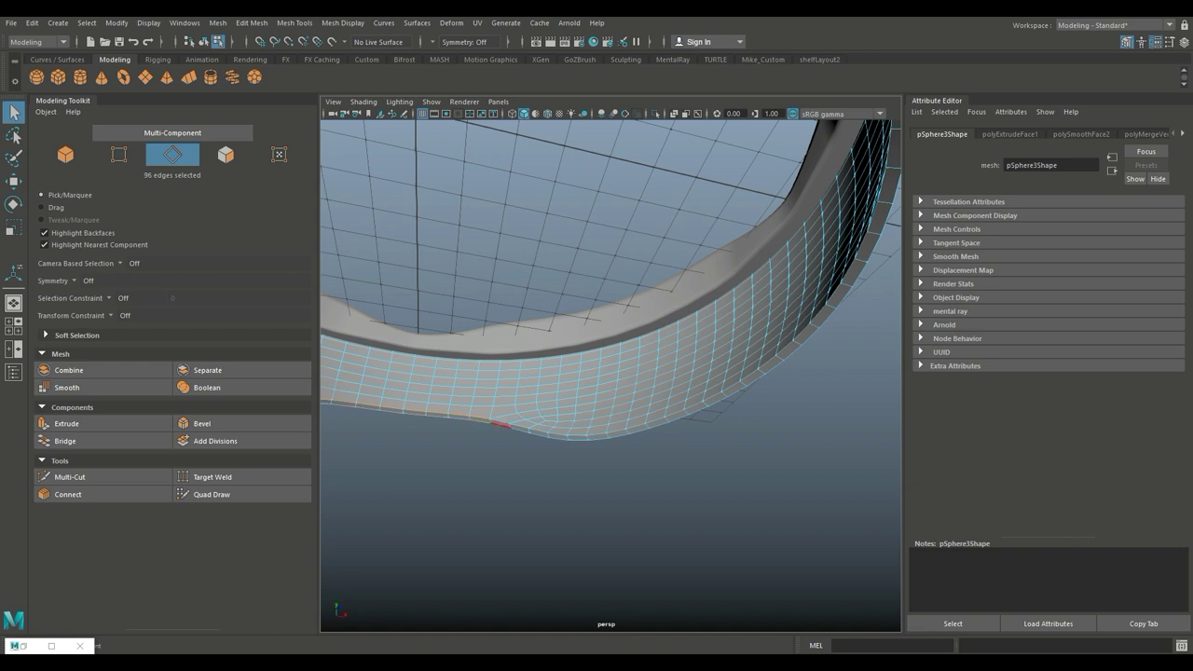
double_click(521, 430, "shift")
key("f")
left_click_drag(606, 373, 606, 317, "alt")
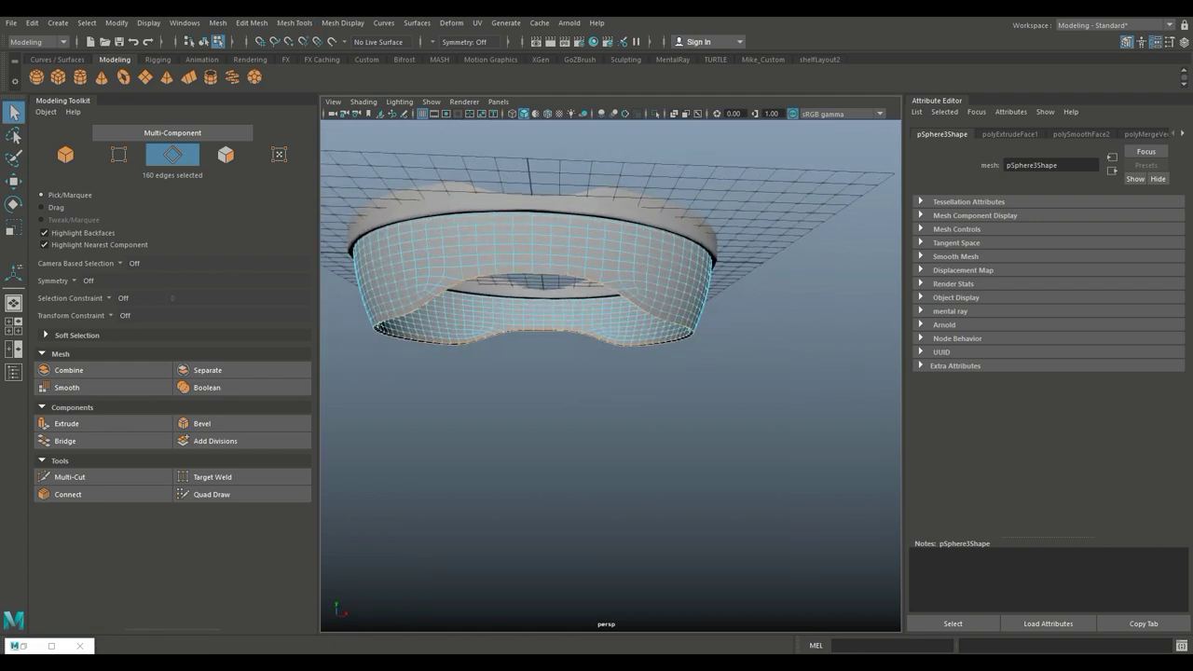
Step: Bevel the selected bottom rim edges with a fraction of 0.7 and 4 segments
left_click(252, 23)
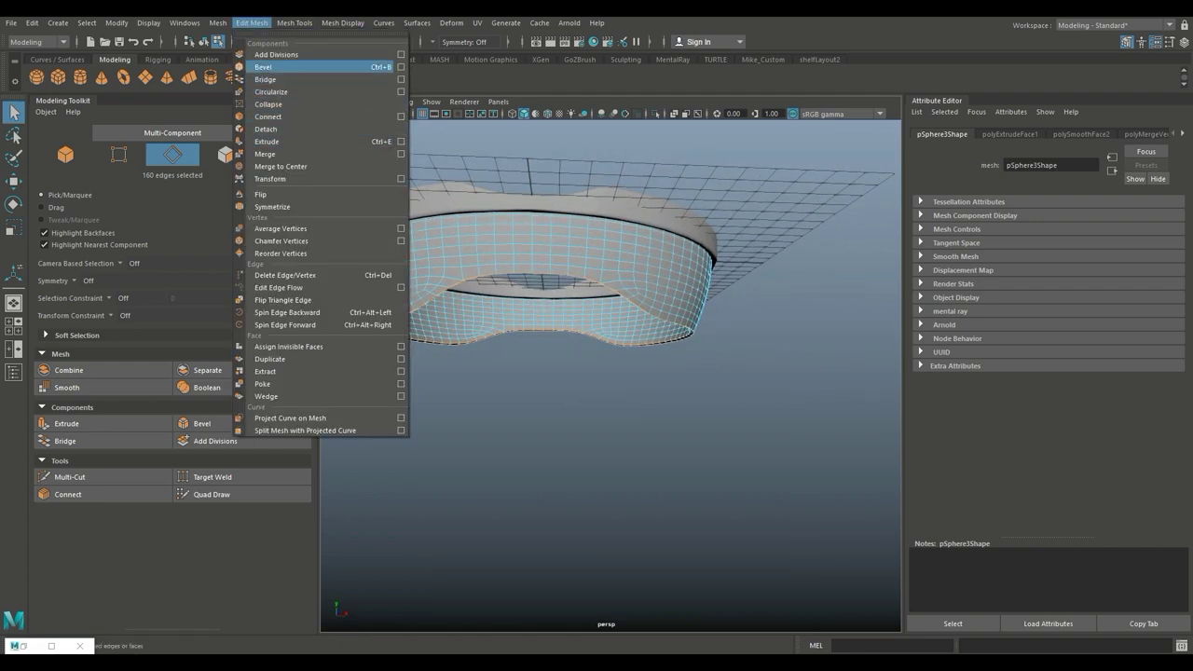
left_click(266, 68)
scroll(606, 279, "up", 5)
left_click_drag(610, 373, 611, 261, "alt")
scroll(611, 373, "up", 5)
mouse_move(611, 373)
middle_mouse_down()
mouse_move(690, 373)
mouse_move(634, 373)
middle_mouse_up()
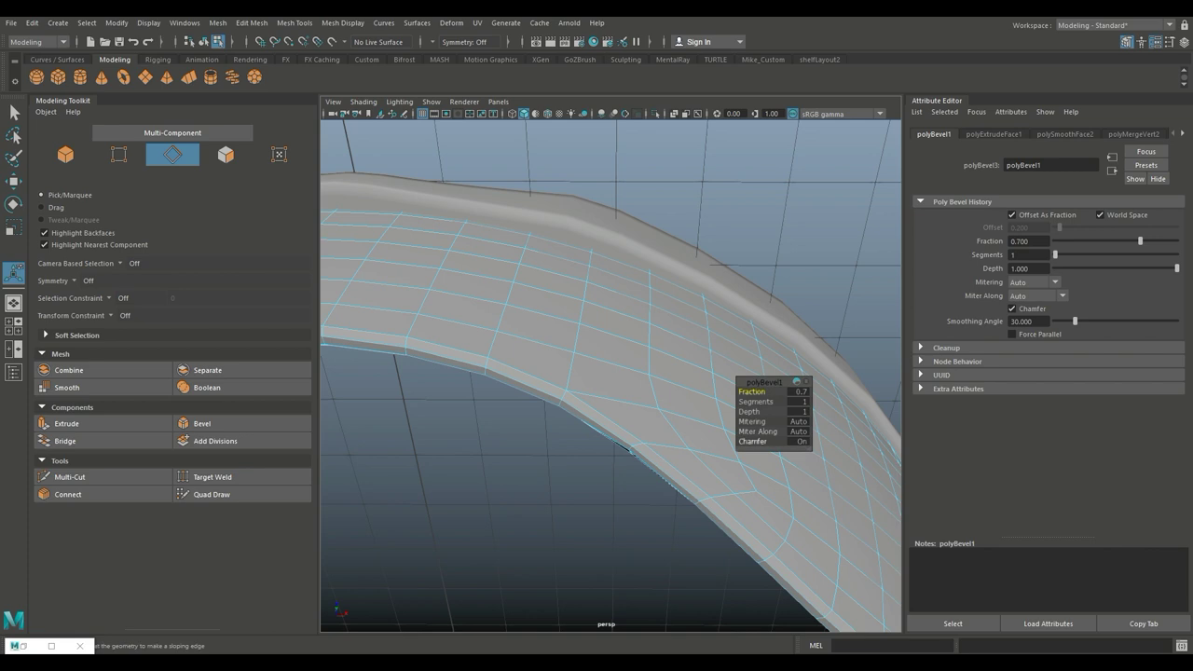
middle_click_drag(755, 401, 839, 401)
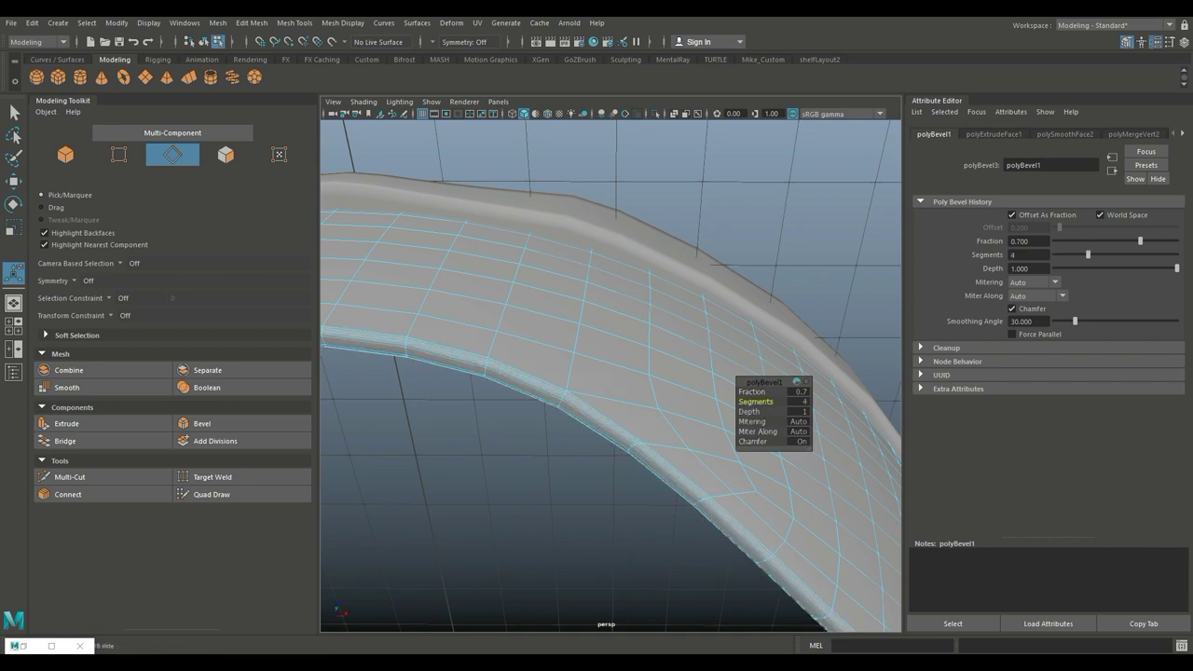
scroll(611, 373, "down", 3)
scroll(611, 373, "down", 2)
left_click_drag(611, 373, 625, 471, "alt")
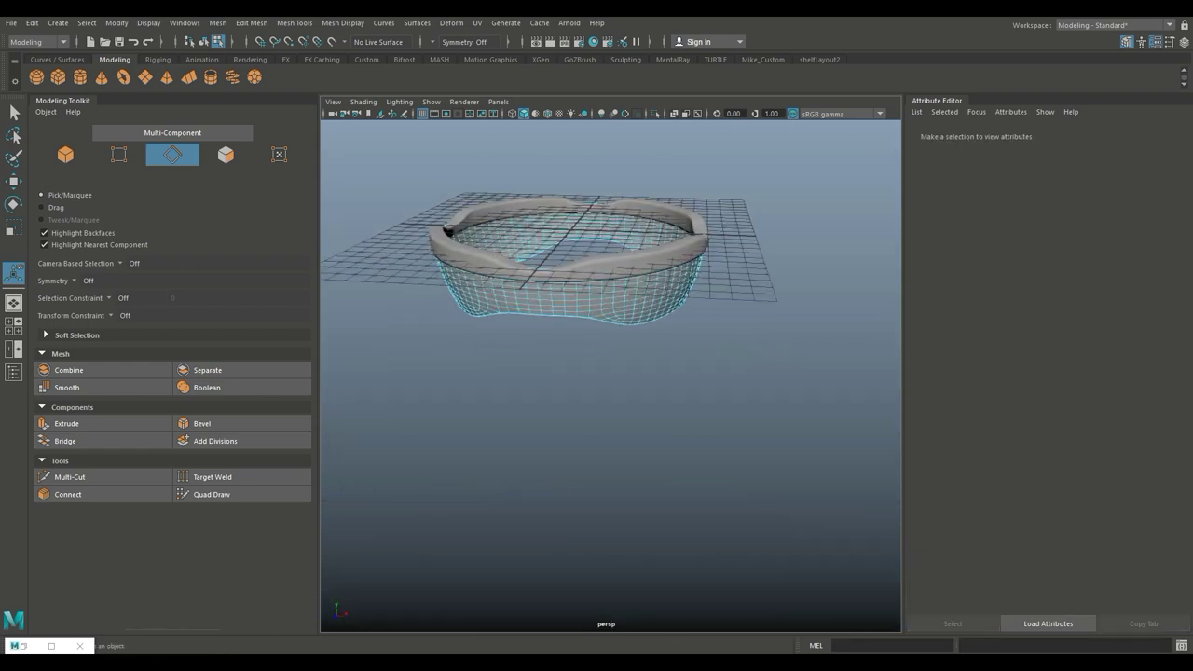
Step: Hide the Modeling Toolkit and return the band to object mode
left_click(1126, 41)
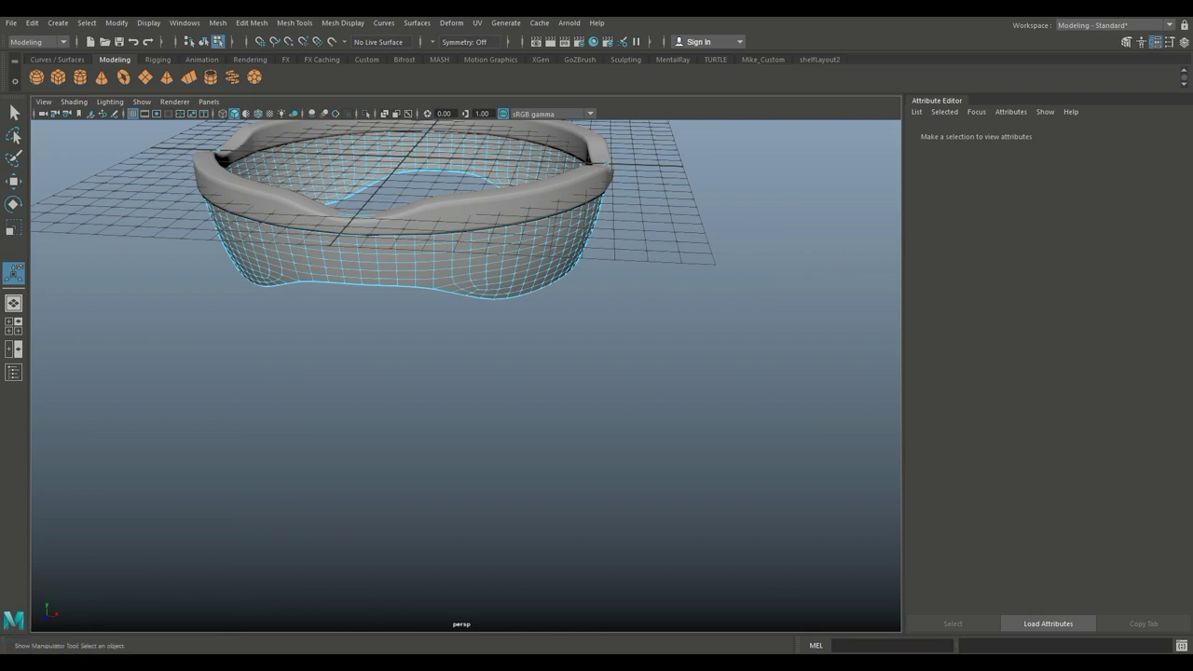
scroll(466, 317, "down", 5)
mouse_move(466, 317)
left_mouse_down("alt")
mouse_move(485, 322)
mouse_move(485, 308)
mouse_move(494, 392)
mouse_move(466, 345)
mouse_move(474, 298)
mouse_move(476, 312)
left_mouse_up("alt")
right_click_drag(400, 297, 461, 272)
Step: Lower the band slightly beneath the wavy ring in the front view, to about -0.13 in Y
key("space")
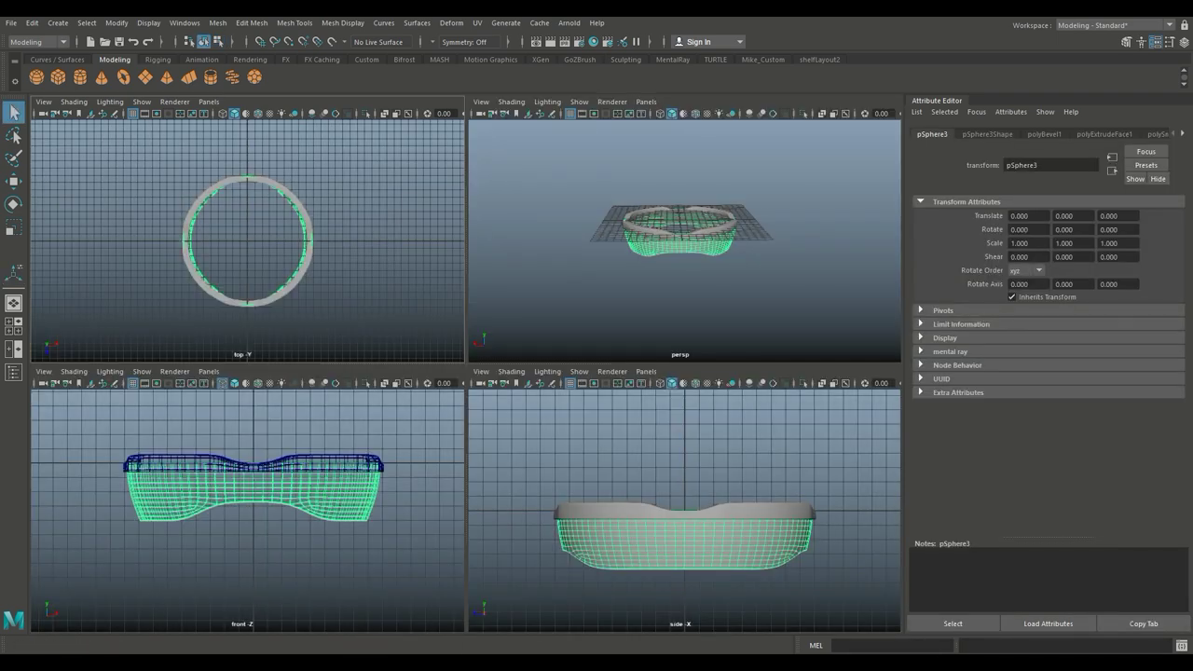
key("space")
key("w")
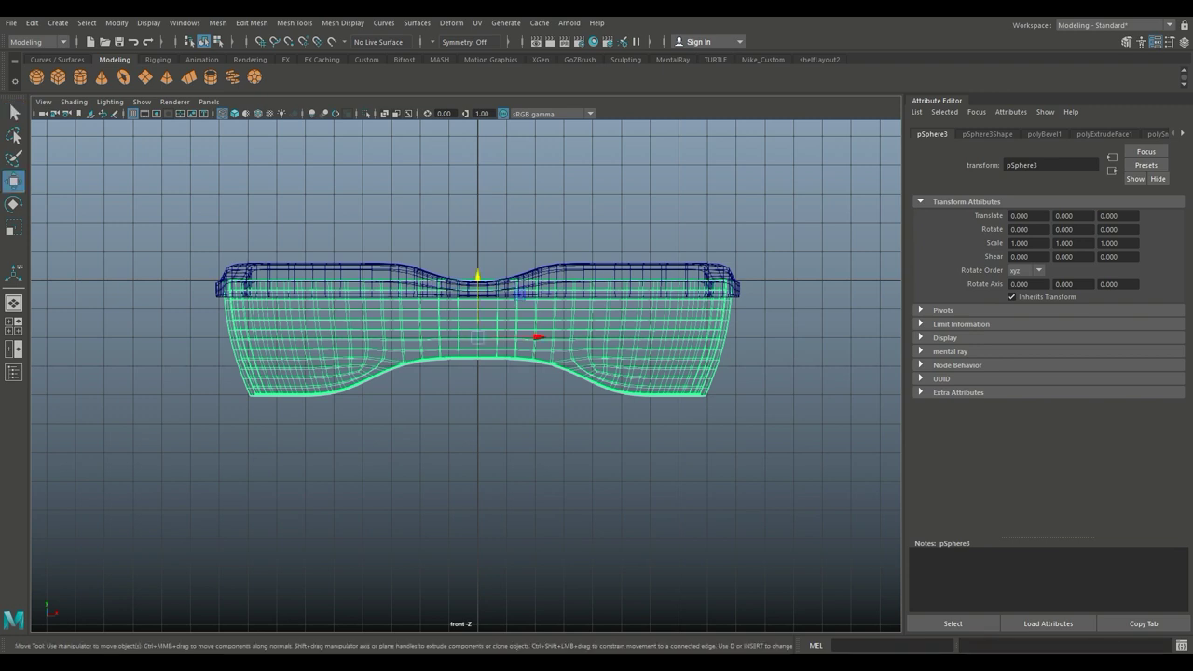
left_click_drag(477, 308, 478, 313)
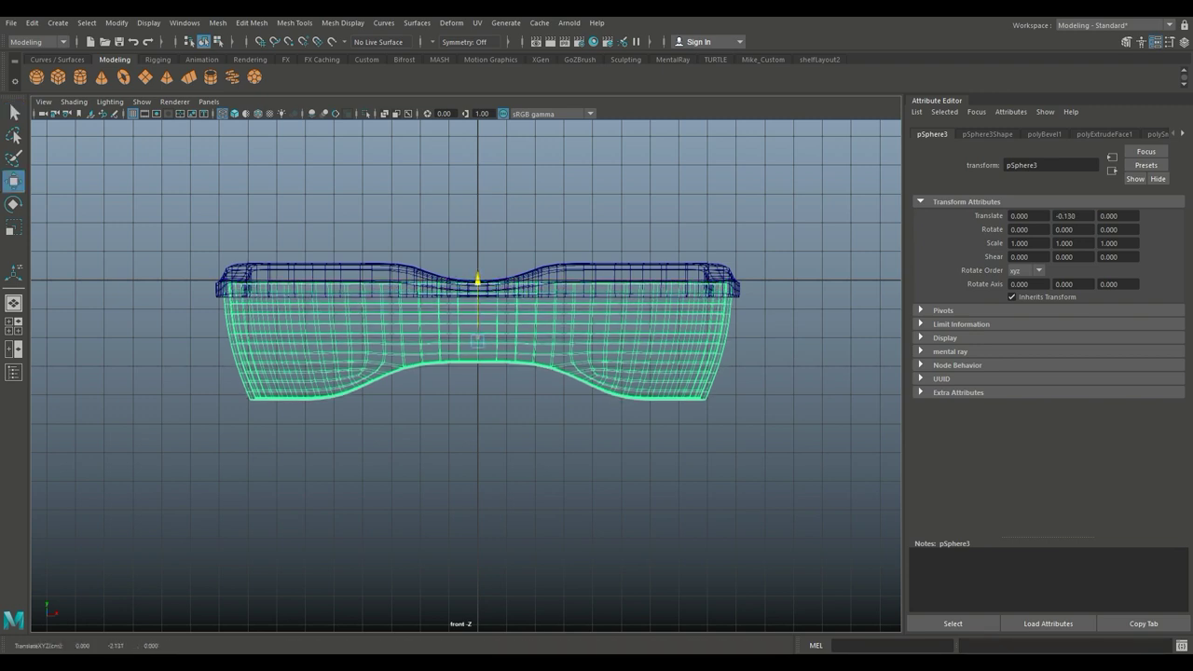
Step: Select the wavy ring and the band together in the perspective view and combine them into one mesh
left_click(13, 325)
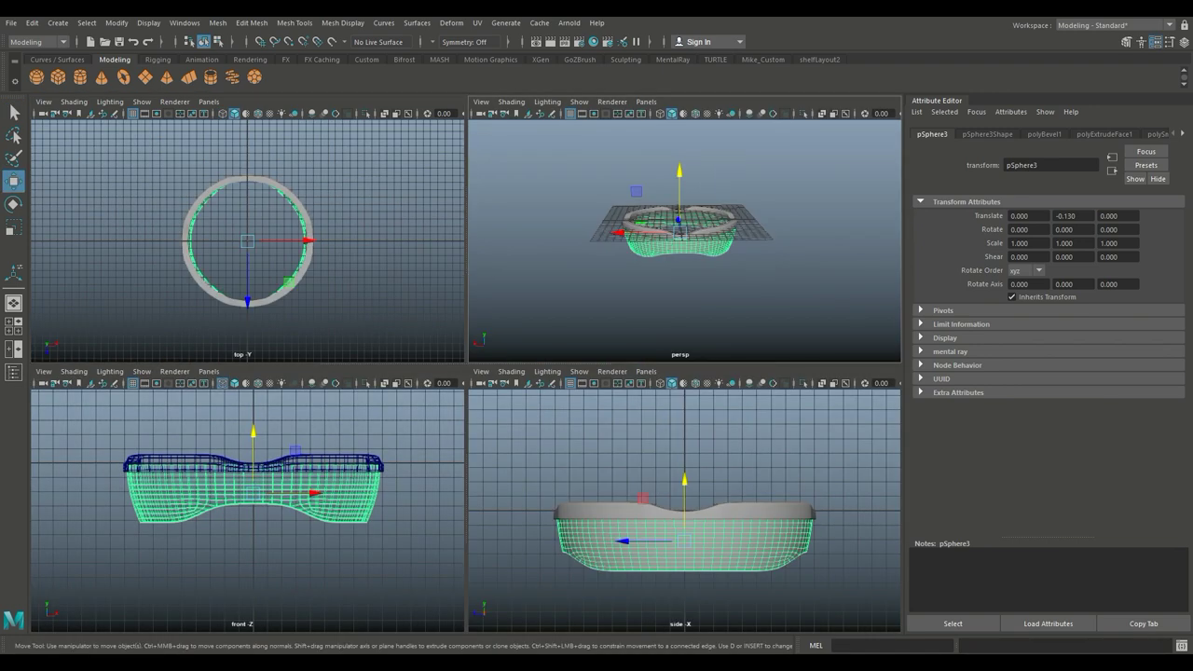
left_click(13, 303)
left_click_drag(466, 420, 541, 419, "alt")
left_click_drag(210, 260, 521, 405)
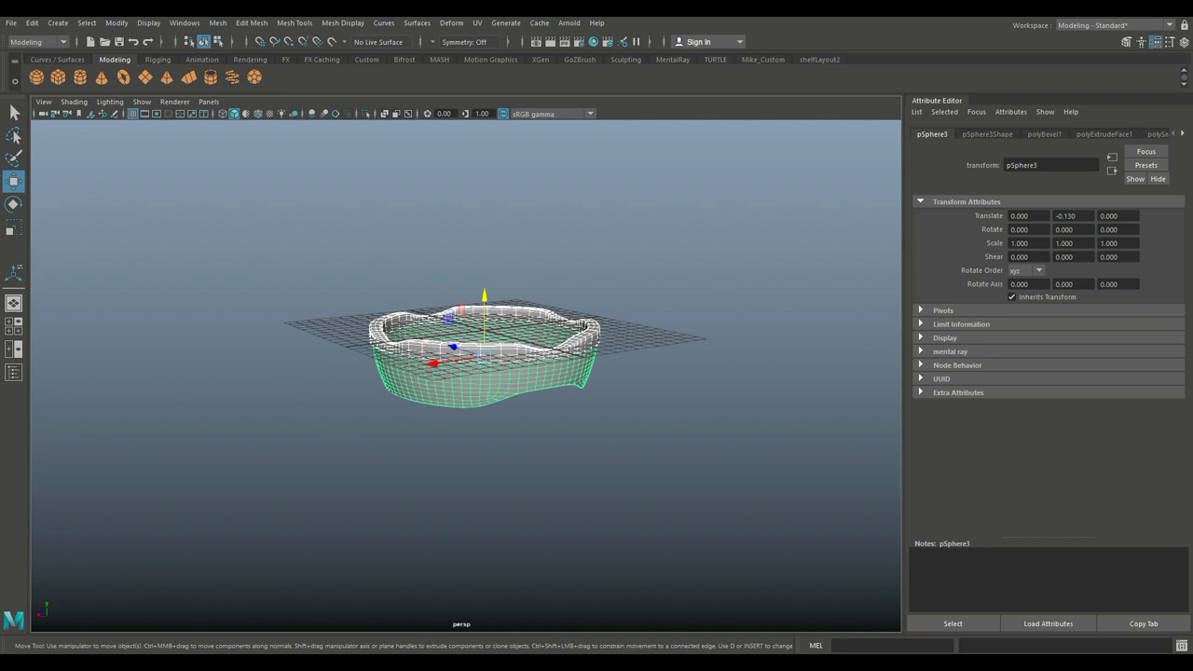
left_click(217, 22)
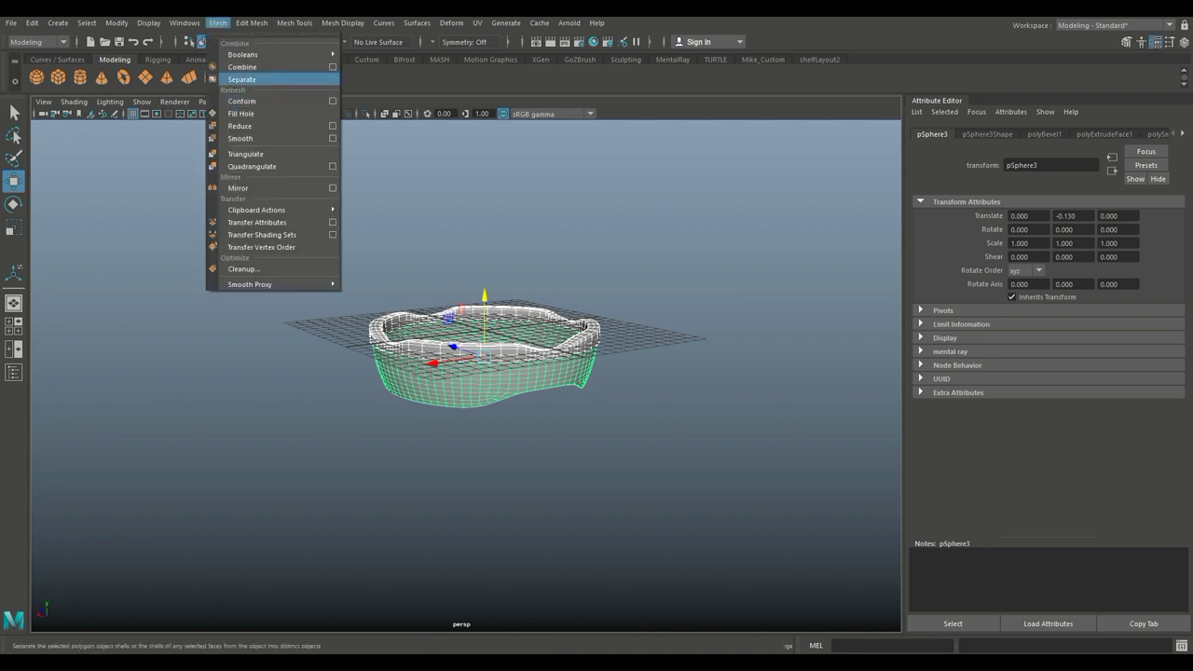
left_click(243, 66)
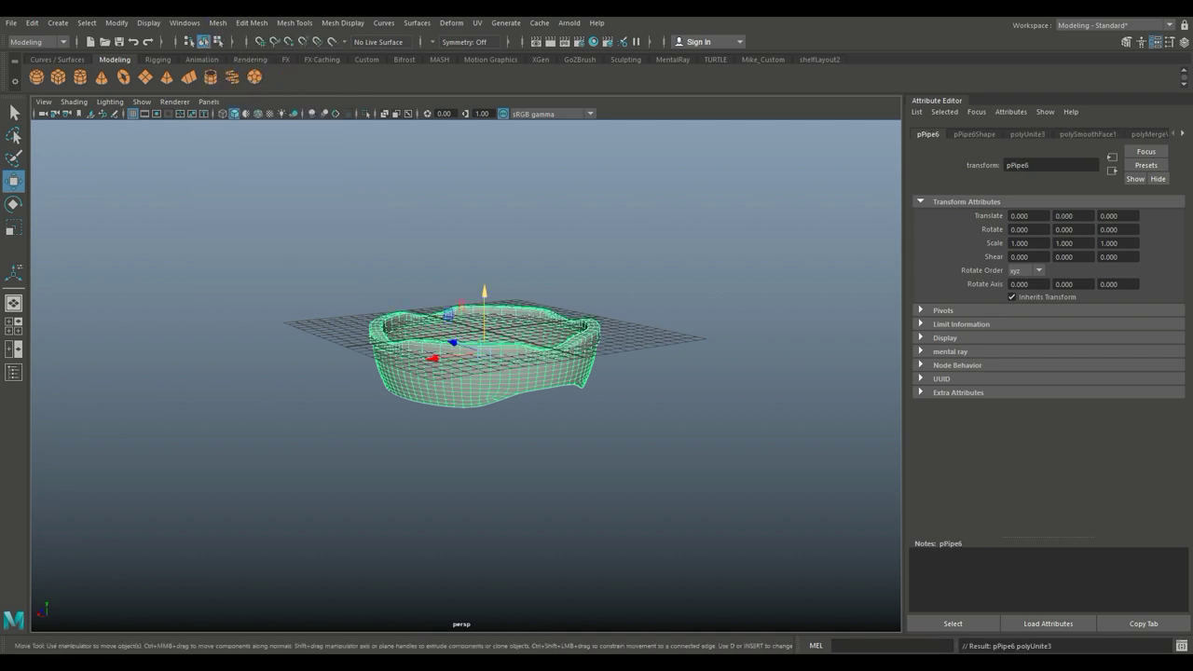
Step: Raise the combined ring and band along Y so that it sits clear above the grid
left_click_drag(484, 308, 484, 210)
left_click_drag(560, 373, 559, 439, "alt")
left_click(709, 541)
left_click_drag(709, 541, 708, 483, "alt")
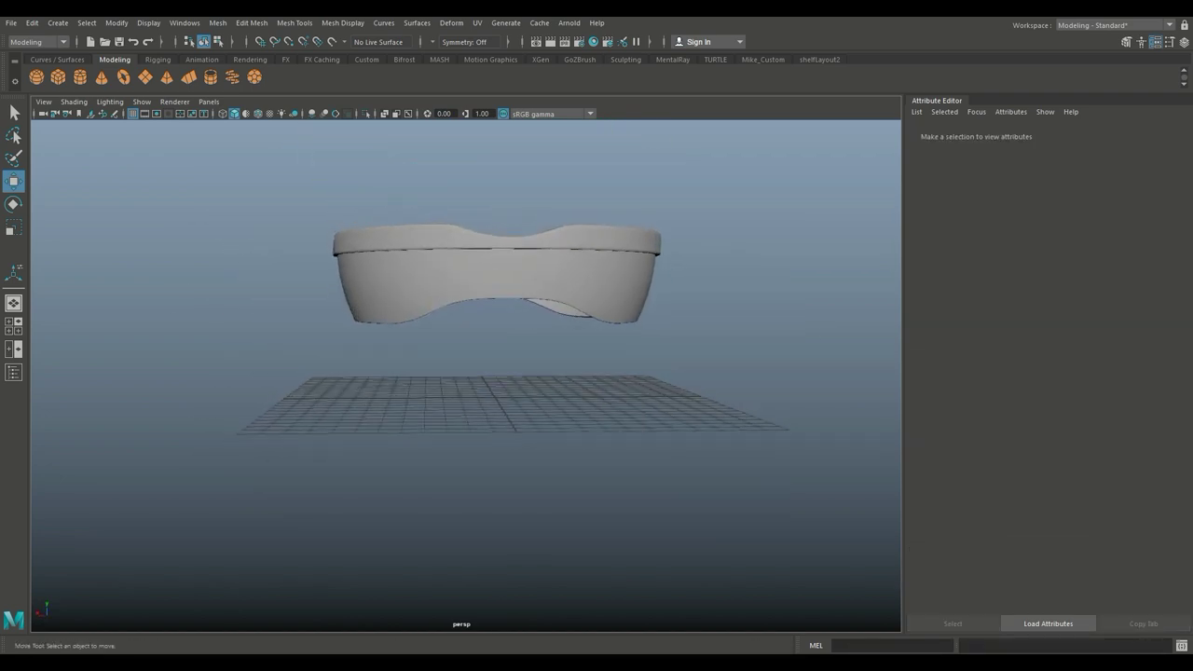
Step: Create a polygon sphere at the origin and scale it uniformly to about 6.69
left_click(36, 76)
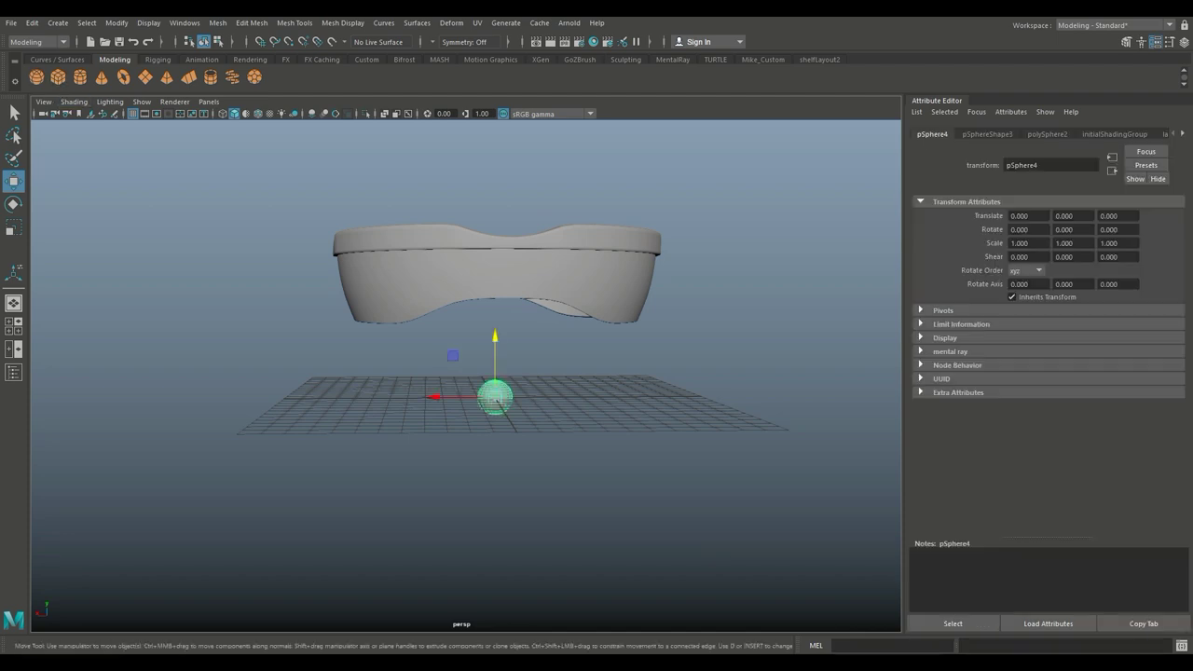
key("r")
left_click_drag(496, 398, 610, 399)
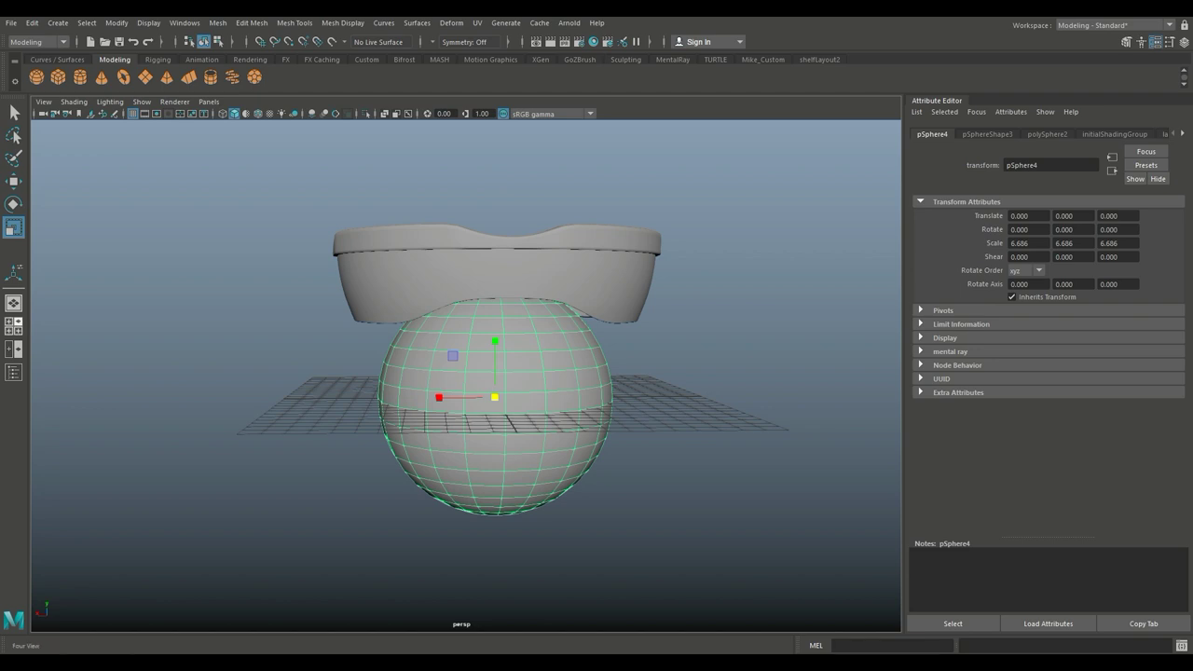
Step: Lower the combined ring and band in the front view until it wraps around the middle of the sphere
key("space")
key("space")
scroll(466, 373, "down", 5)
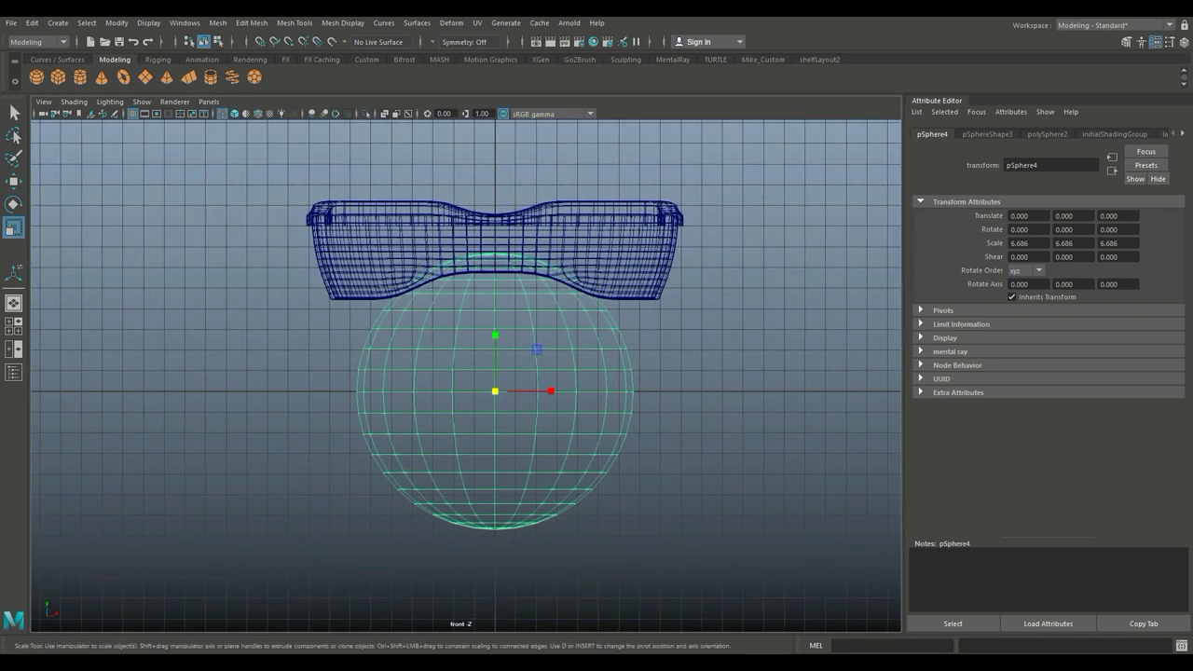
left_click(494, 243)
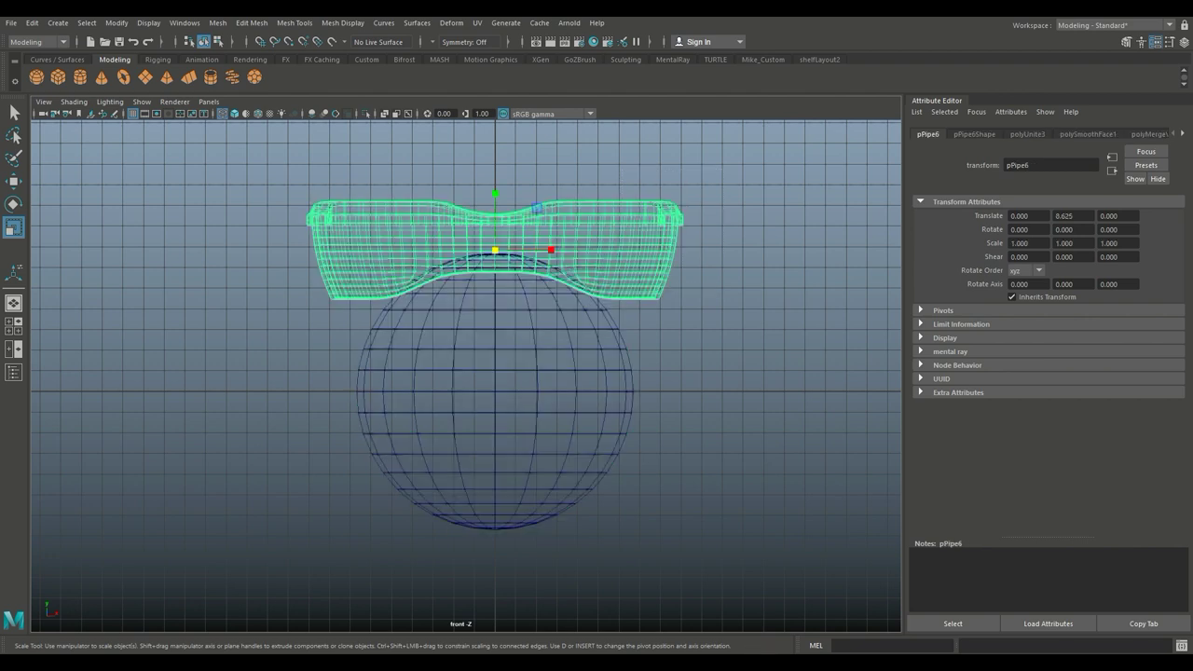
key("w")
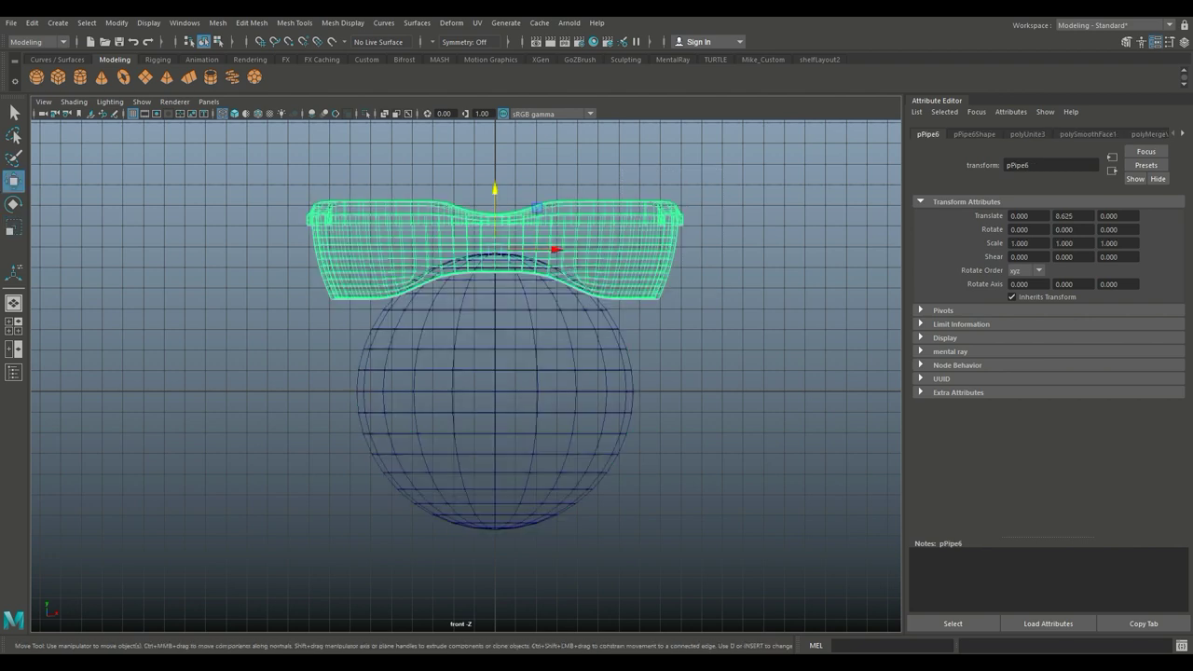
left_click_drag(495, 189, 495, 331)
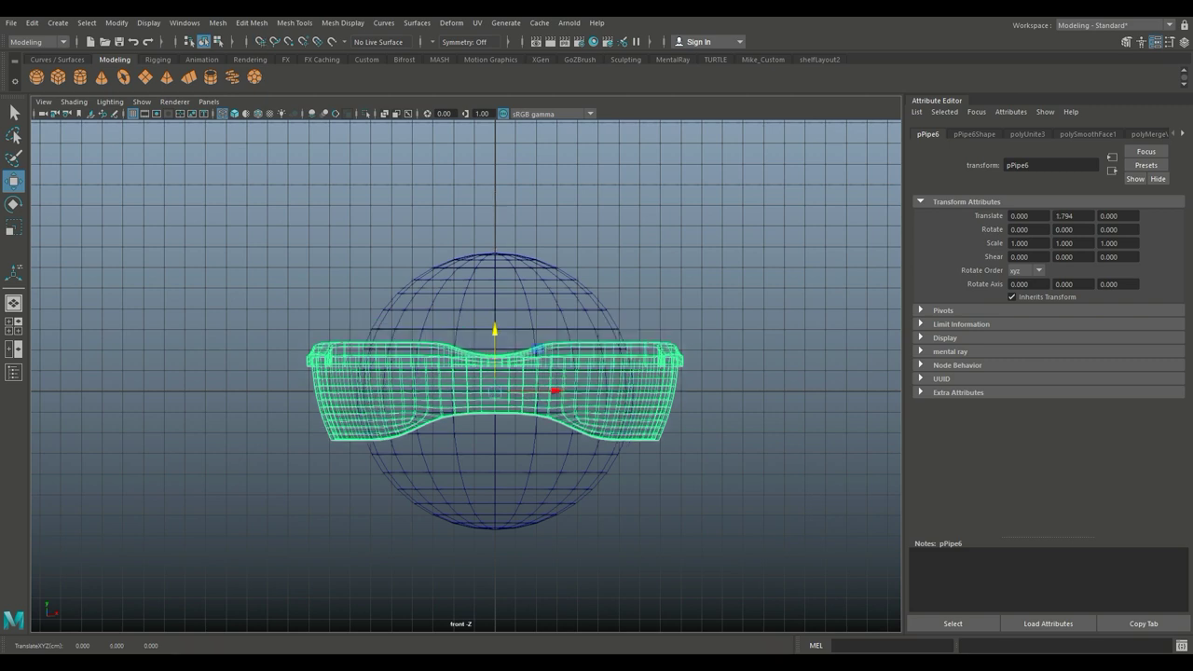
Step: Scale the sphere uniformly to about 8.18 so that it fits snugly inside the band
left_click(578, 485)
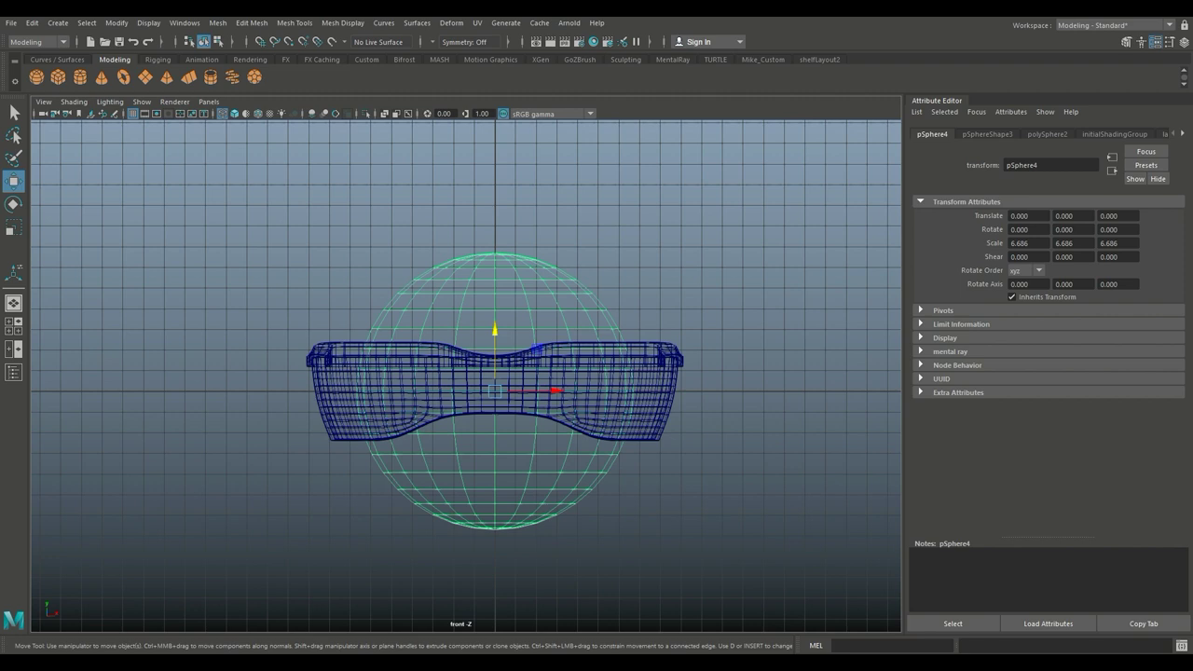
key("r")
left_click_drag(495, 391, 552, 392)
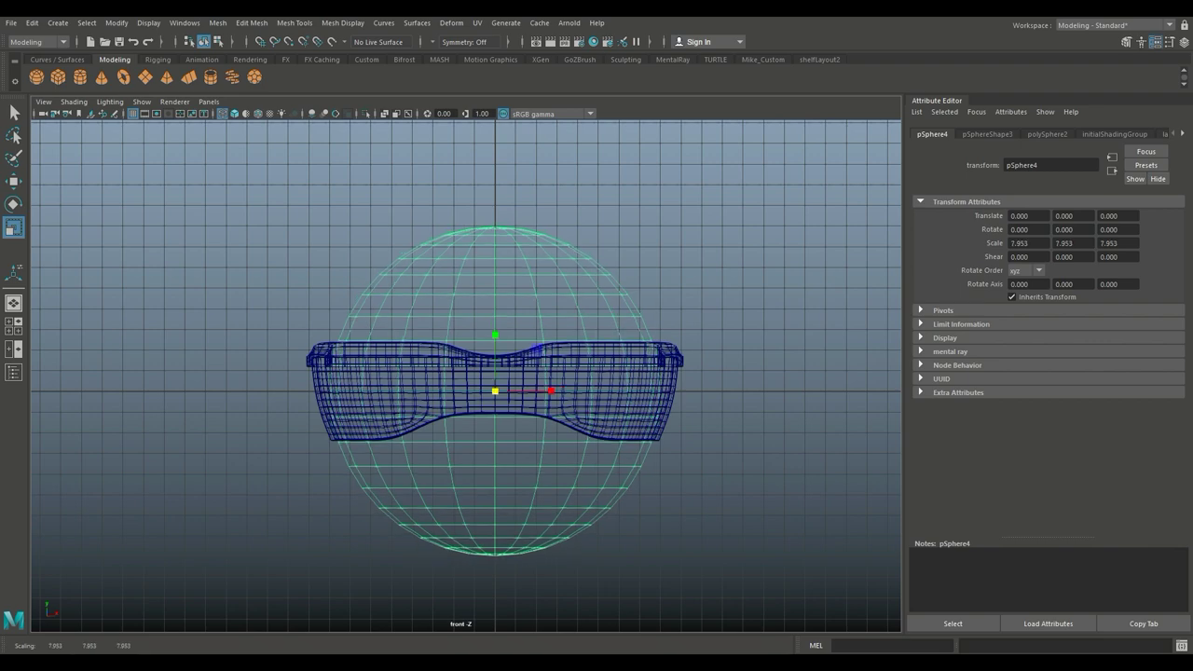
key("space")
key("space")
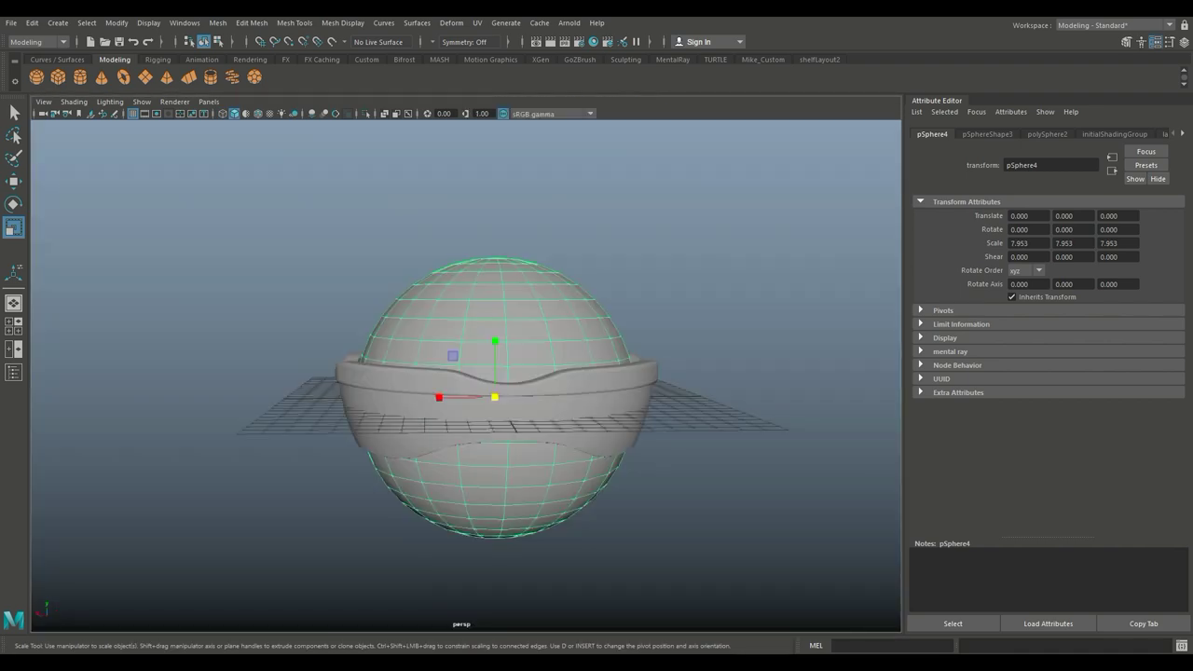
left_click_drag(466, 419, 495, 342, "alt")
scroll(466, 373, "up", 3)
left_click_drag(557, 375, 606, 438)
scroll(606, 375, "down", 5)
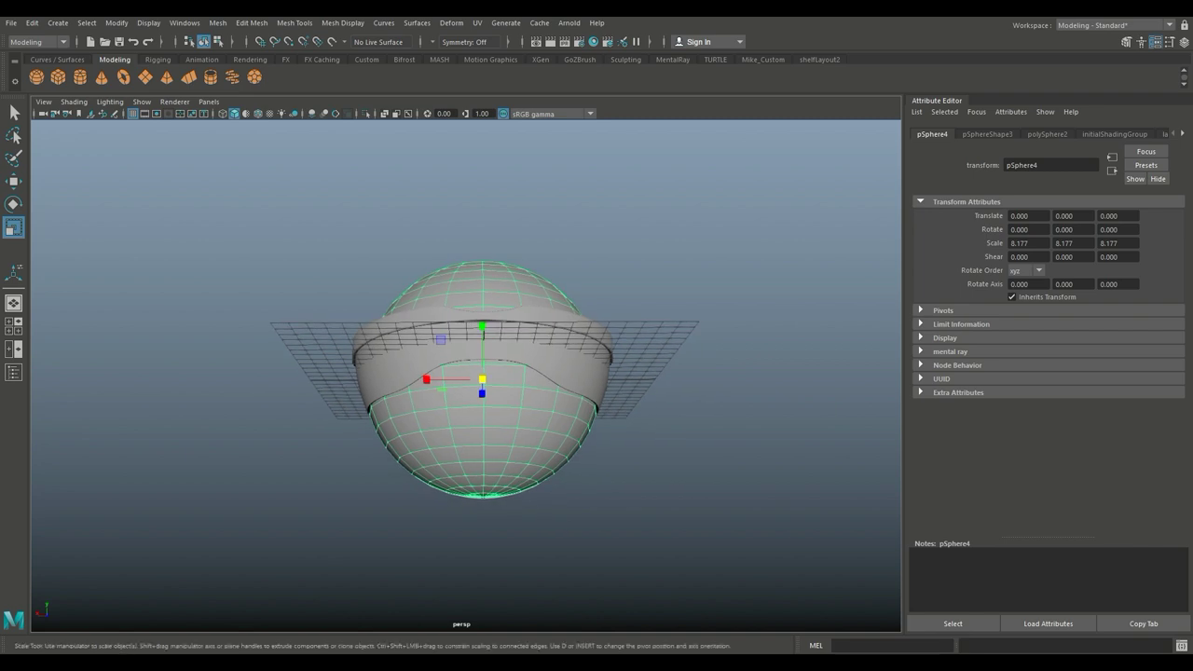
Step: Set the sphere's axis and height subdivisions to 40 each
left_click(1047, 134)
double_click(1028, 230)
type("40")
key("Tab")
type("40")
key("Tab")
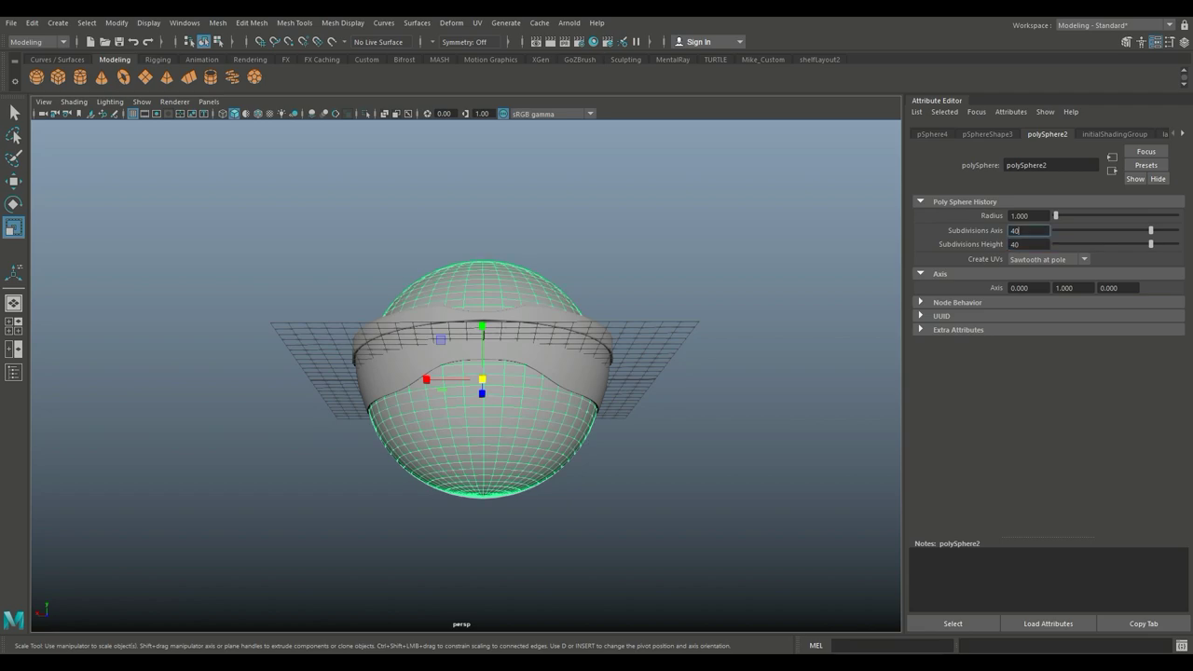
scroll(489, 382, "up", 3)
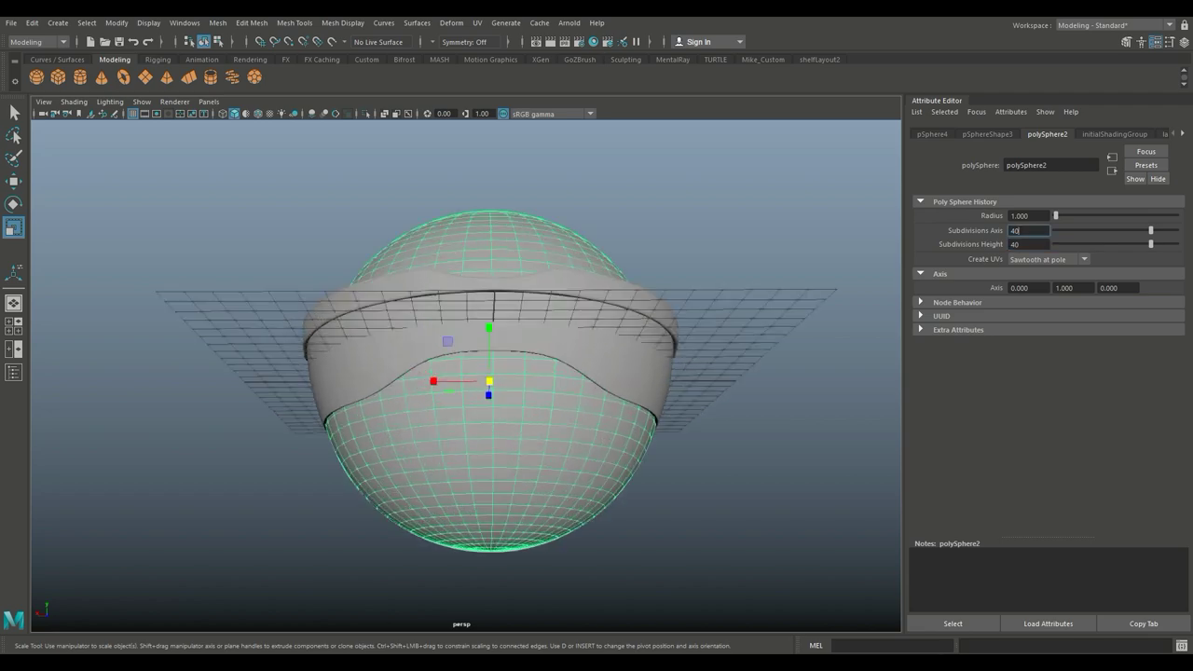
left_click_drag(490, 373, 495, 424, "alt")
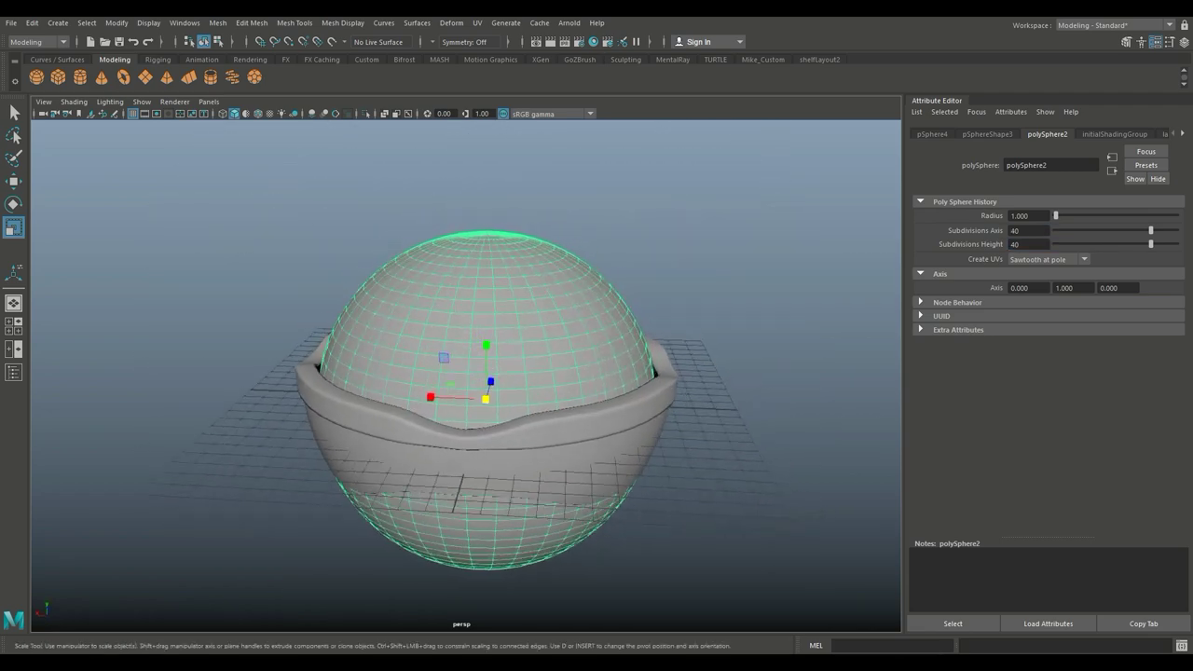
Step: Delete the sphere's upper half and its bottom cap of faces in the front view
key("space")
key("space")
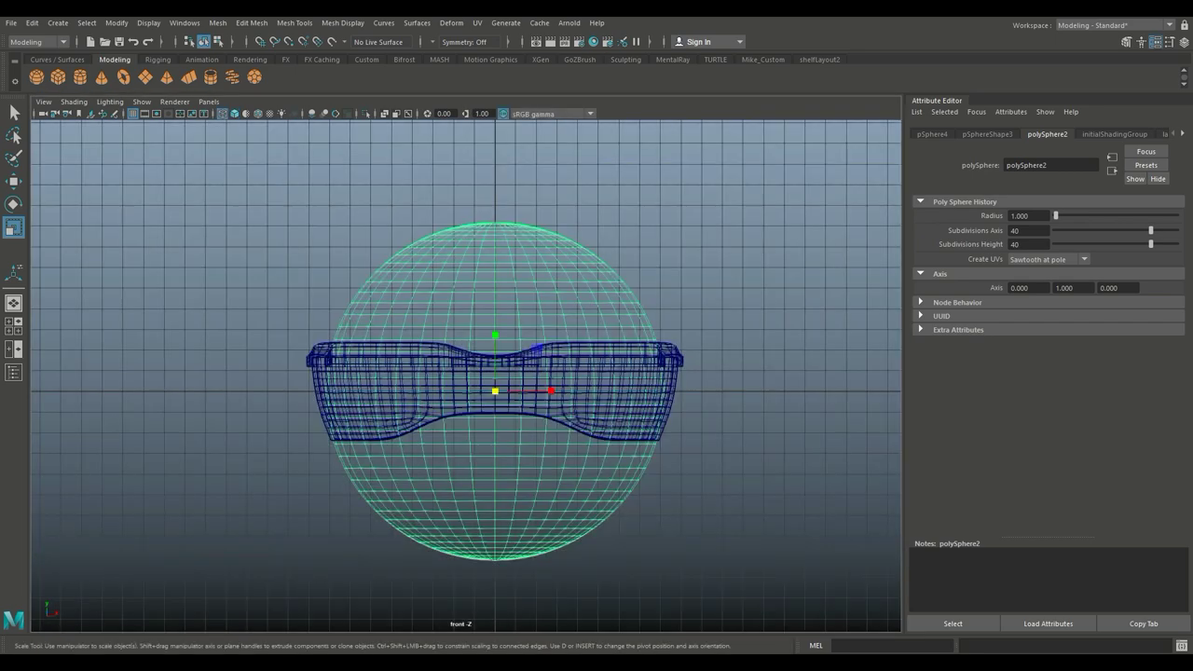
right_click_drag(457, 296, 460, 324)
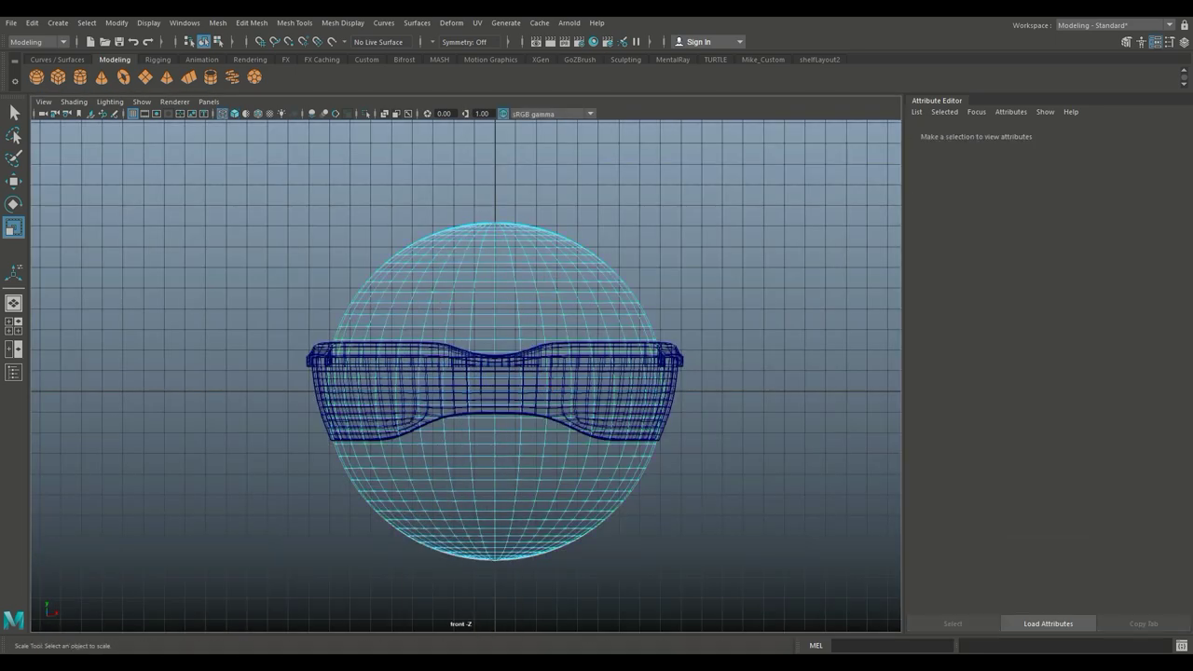
left_click_drag(680, 318, 754, 387)
key("Delete")
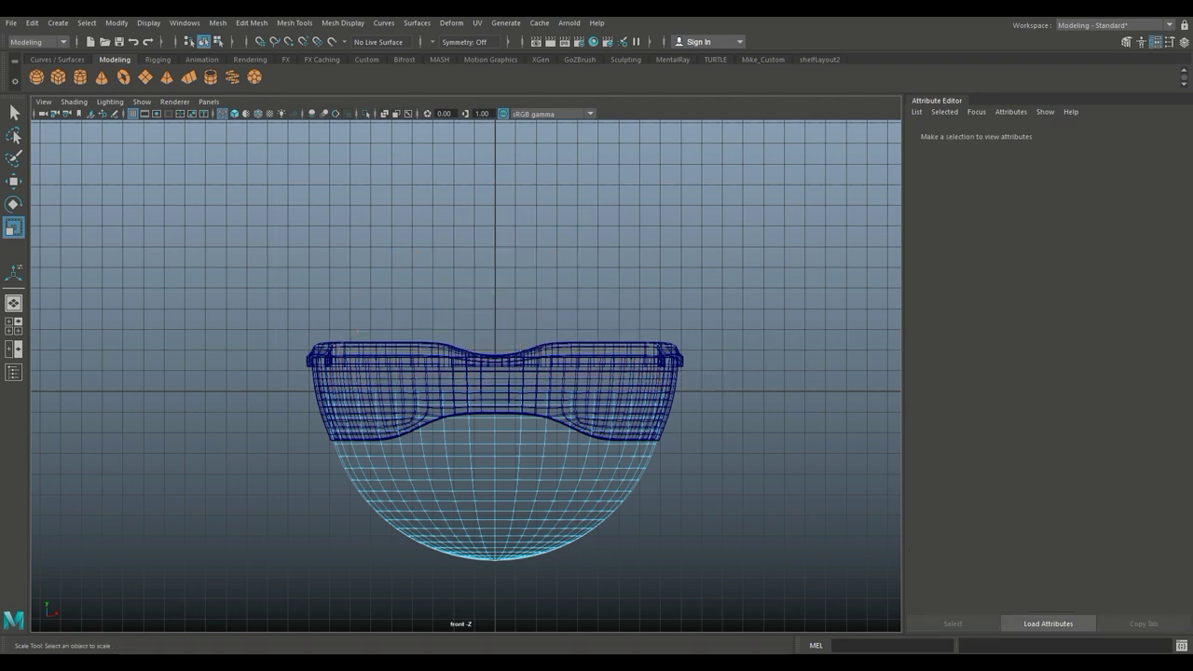
left_click_drag(320, 573, 730, 516)
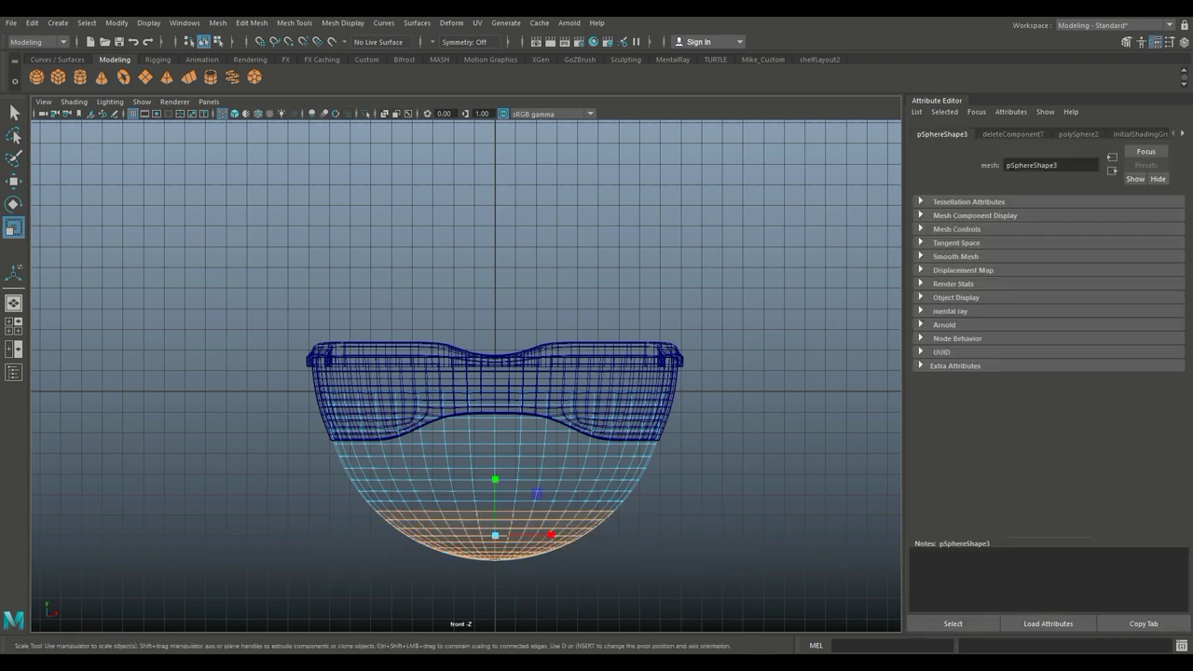
key("Delete")
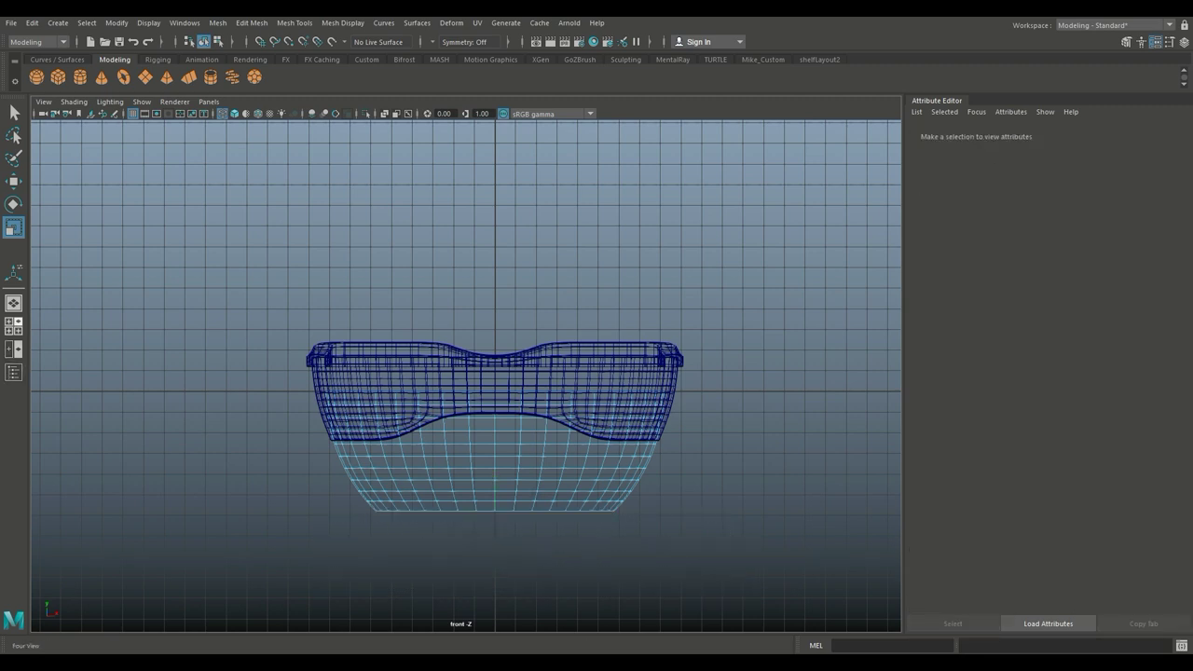
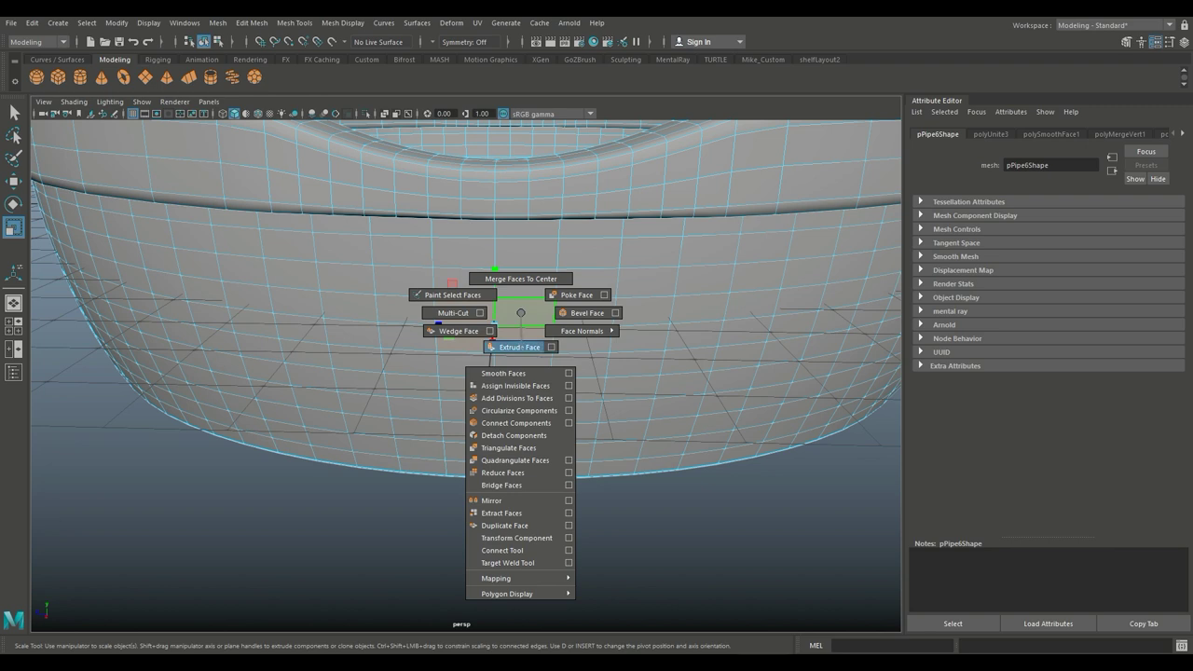
Step: Circularize the selected faces on the band's outer wall with Twist -15.9 and 2 added divisions, and delete them to open a round hole
left_click(518, 411)
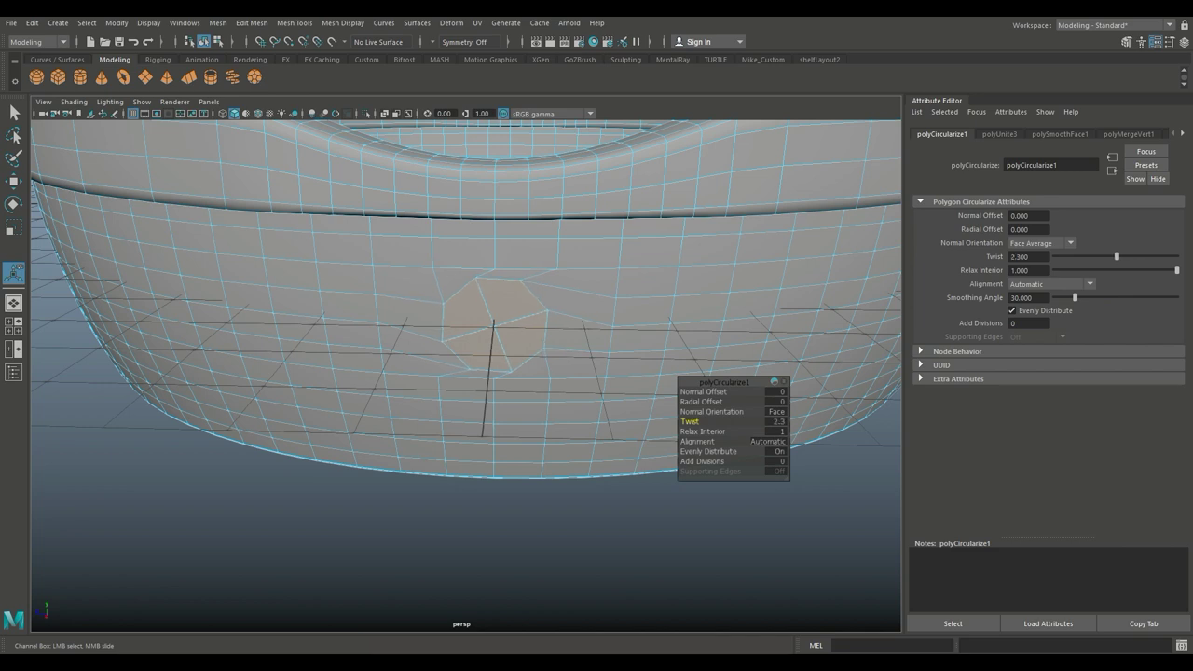
middle_click_drag(485, 373, 448, 373)
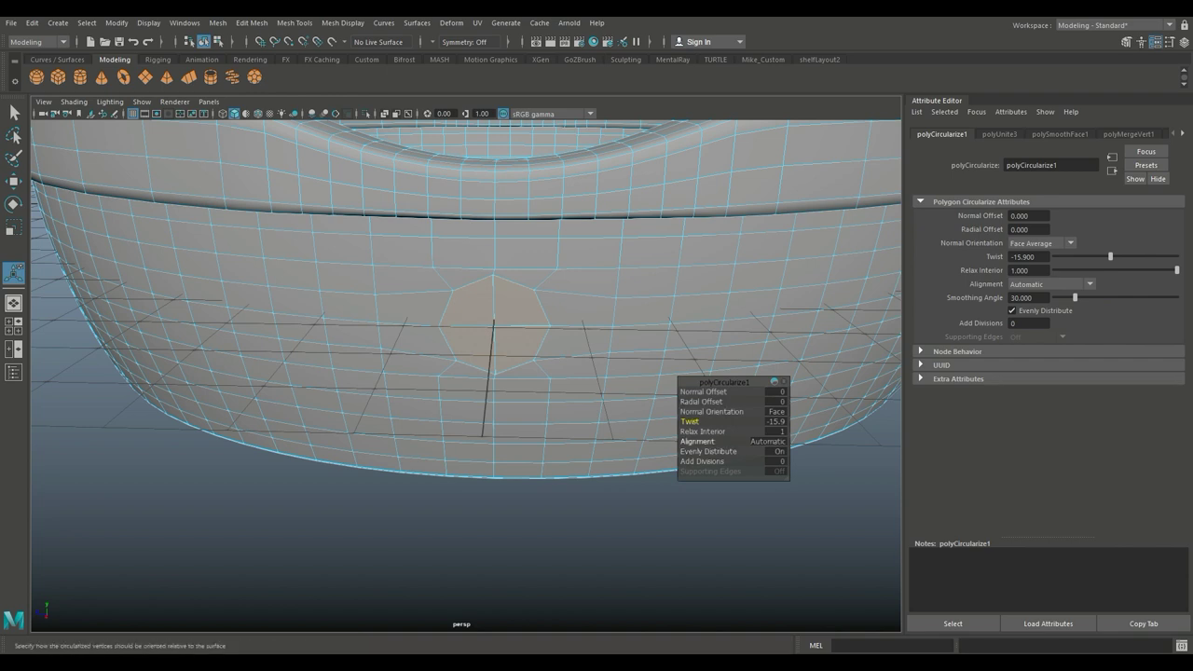
middle_click_drag(709, 461, 737, 462)
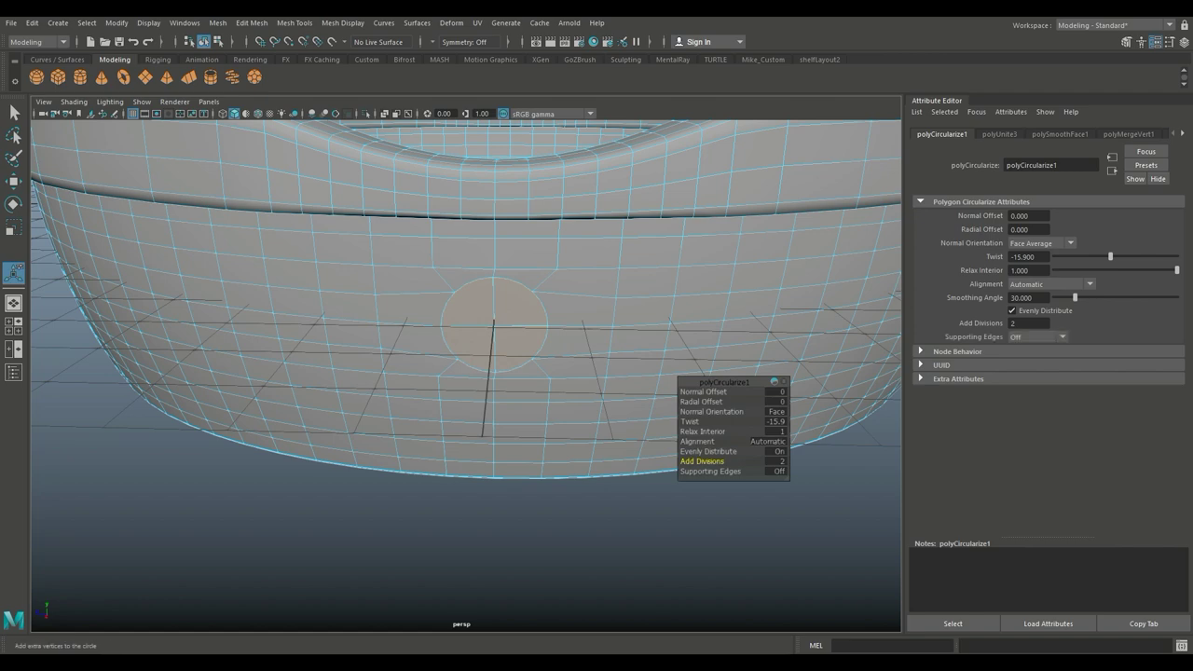
scroll(467, 373, "down", 5)
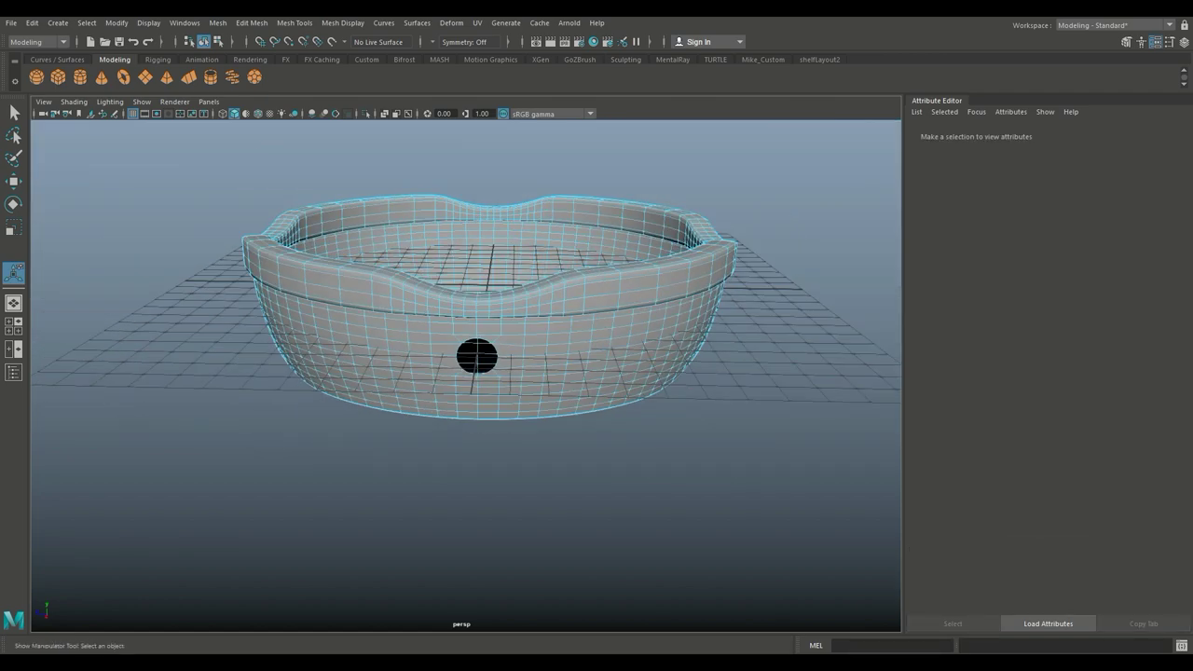
Step: Select the matching faces on the band's opposite side and check their alignment with the first hole in the wireframe side view
left_click_drag(466, 373, 340, 369, "alt")
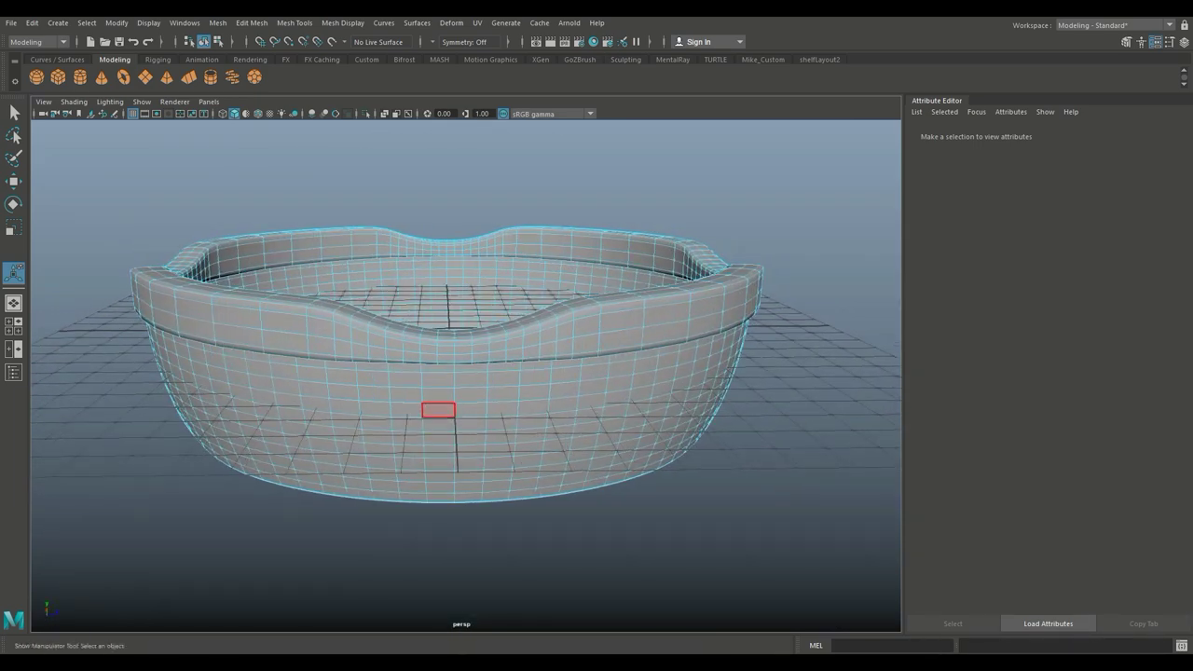
left_click(438, 408)
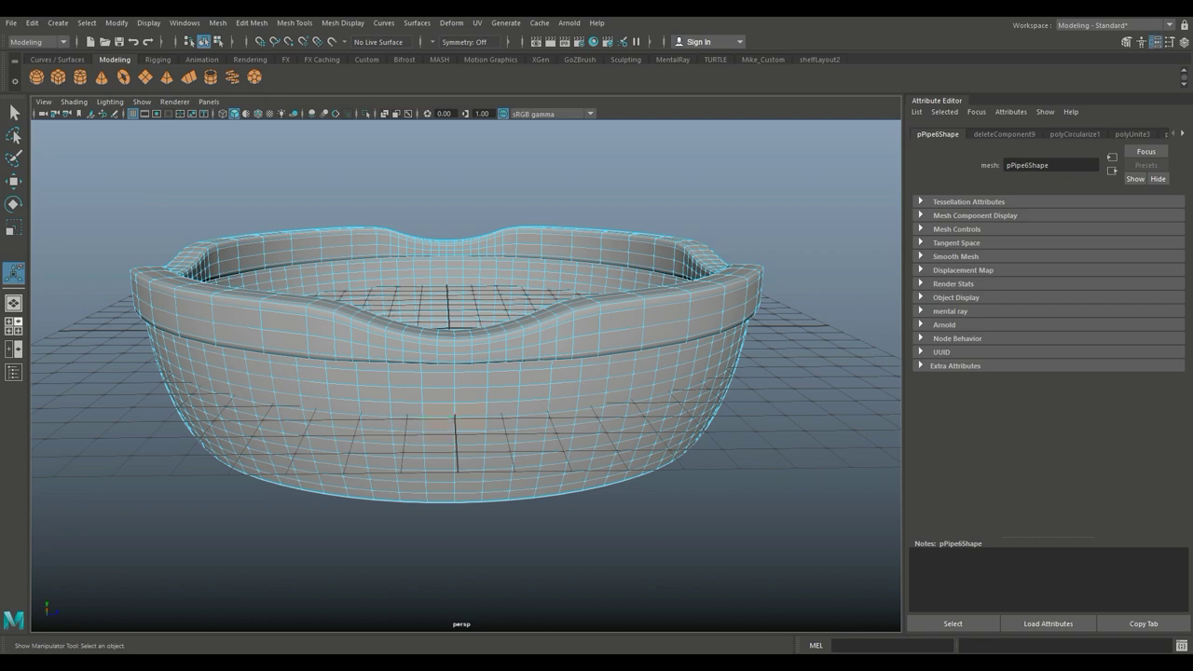
left_click(14, 325)
key("space")
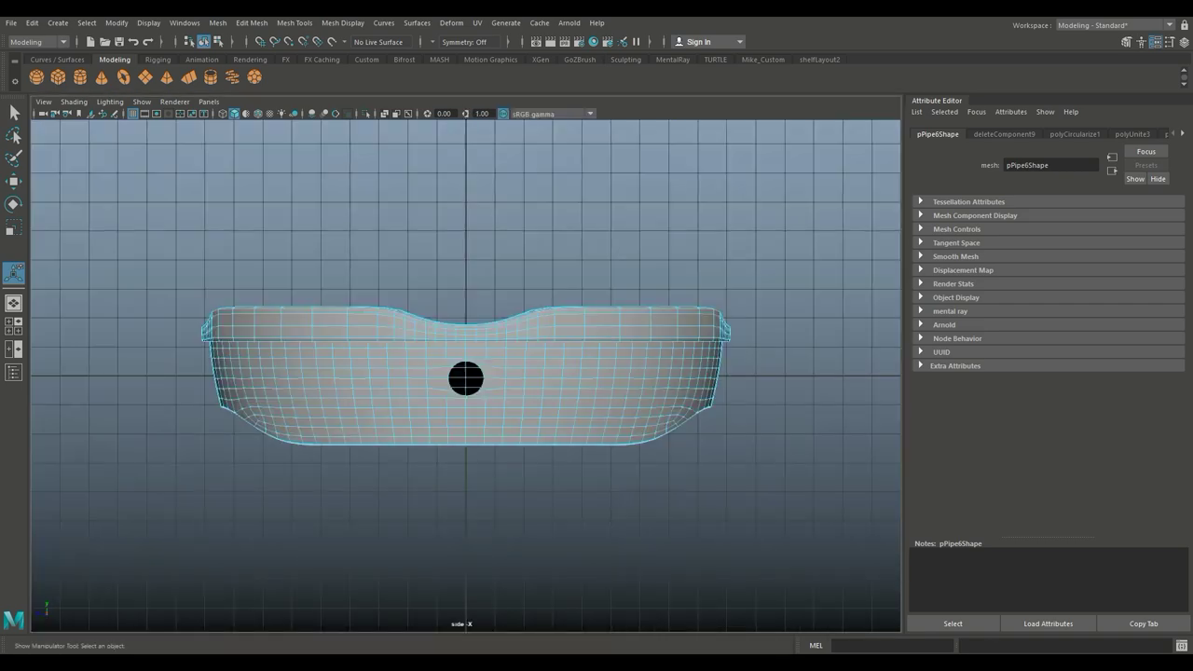
key("4")
scroll(466, 378, "up", 6)
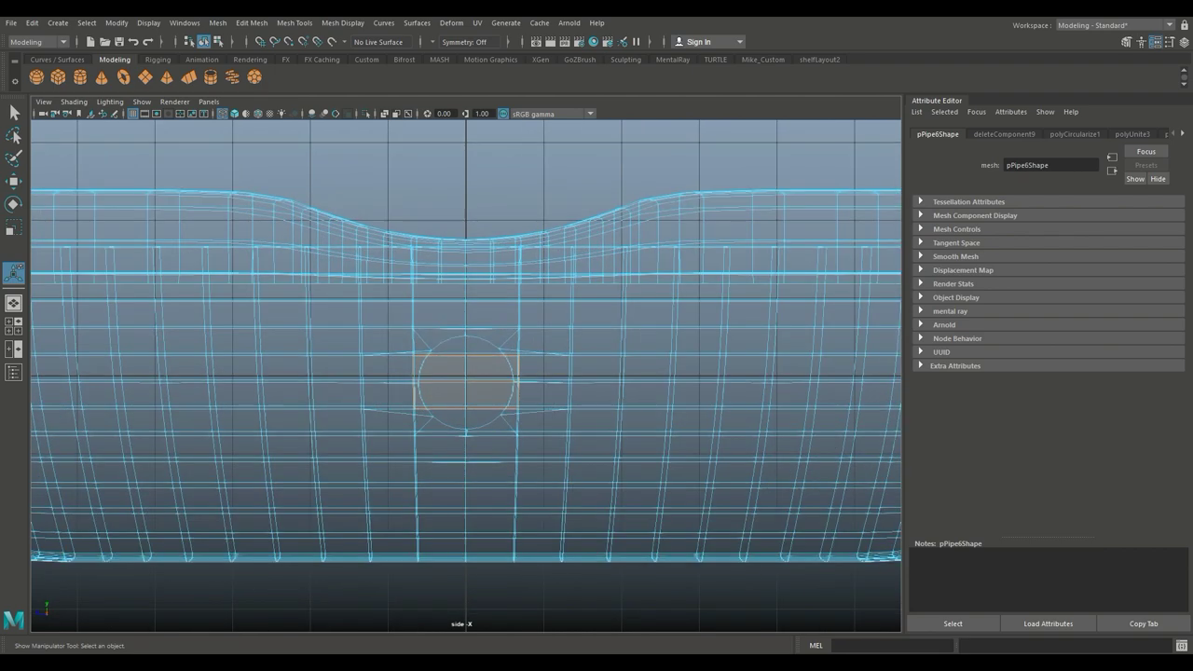
left_click(14, 326)
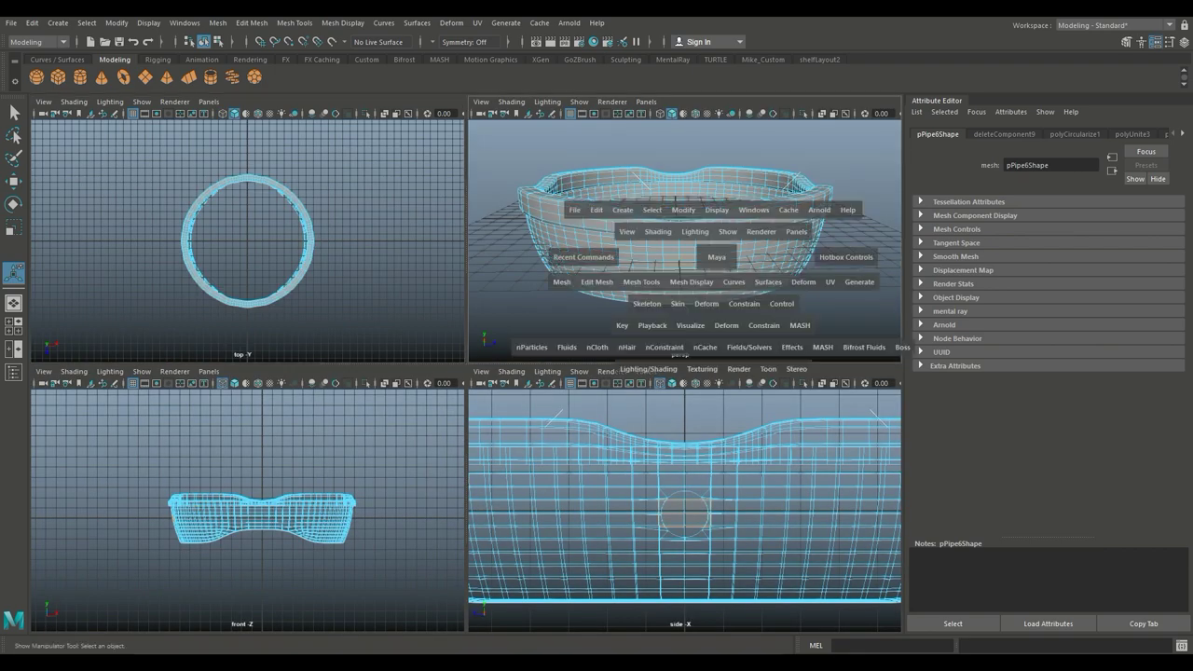
key("space")
scroll(666, 333, "up", 5)
scroll(586, 386, "down", 4)
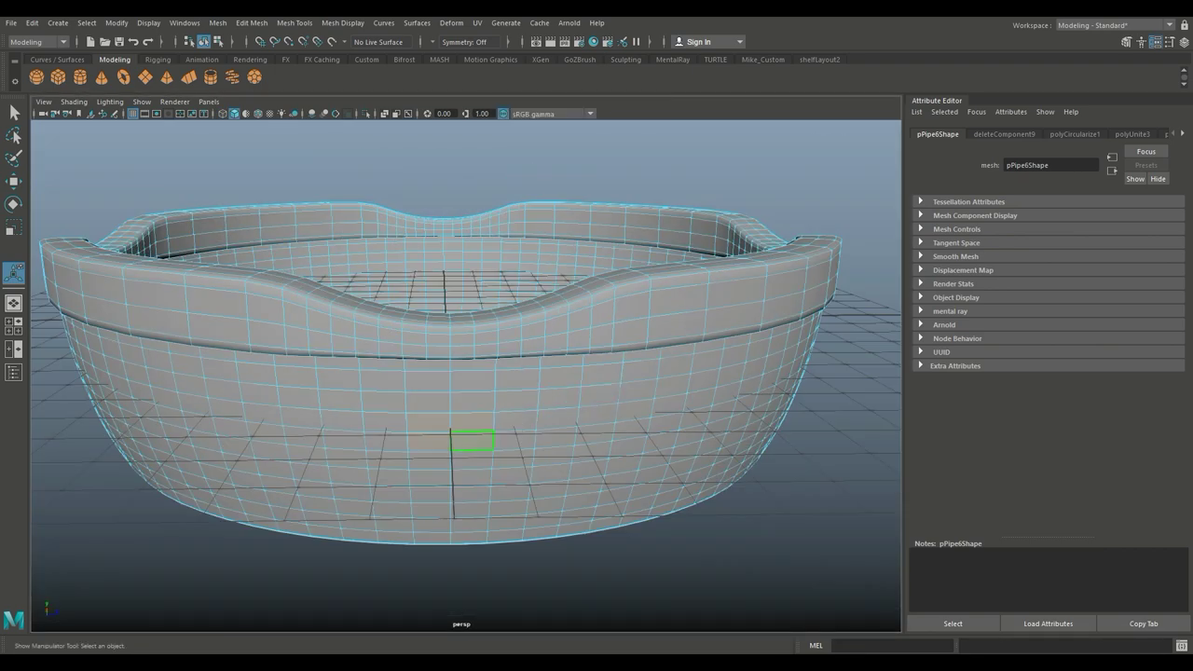
Step: Circularize the selected faces on the band's opposite side with 1 added division and delete them to open a second round hole
right_click_drag(470, 381, 466, 478, "shift")
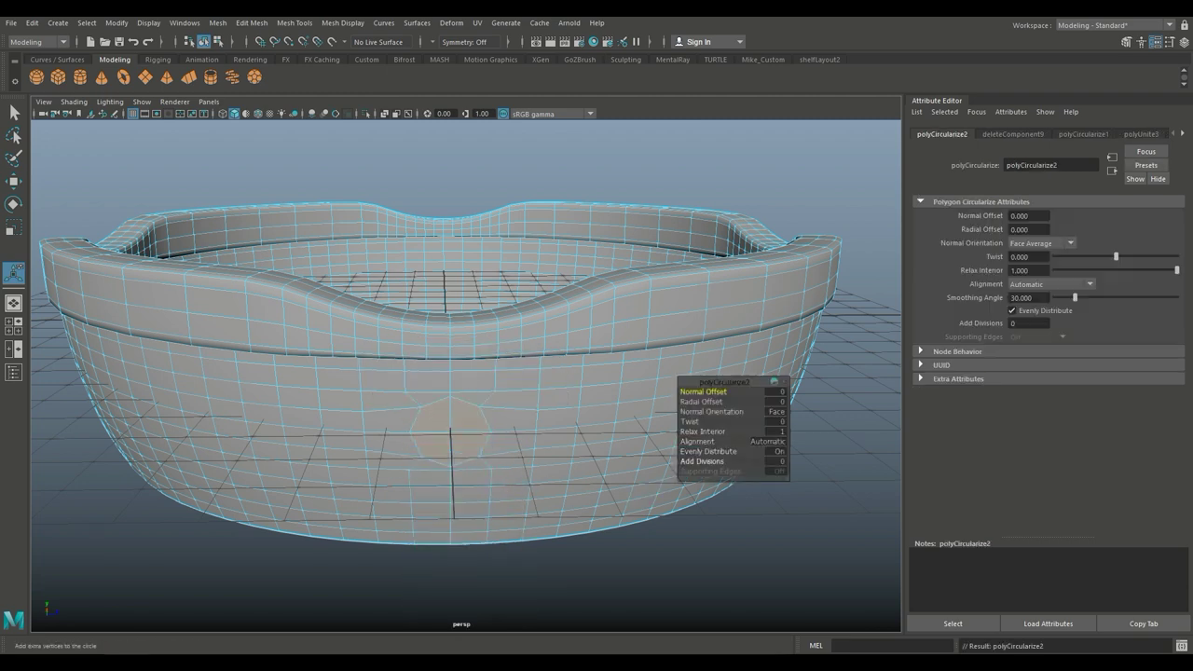
left_click_drag(702, 461, 718, 461)
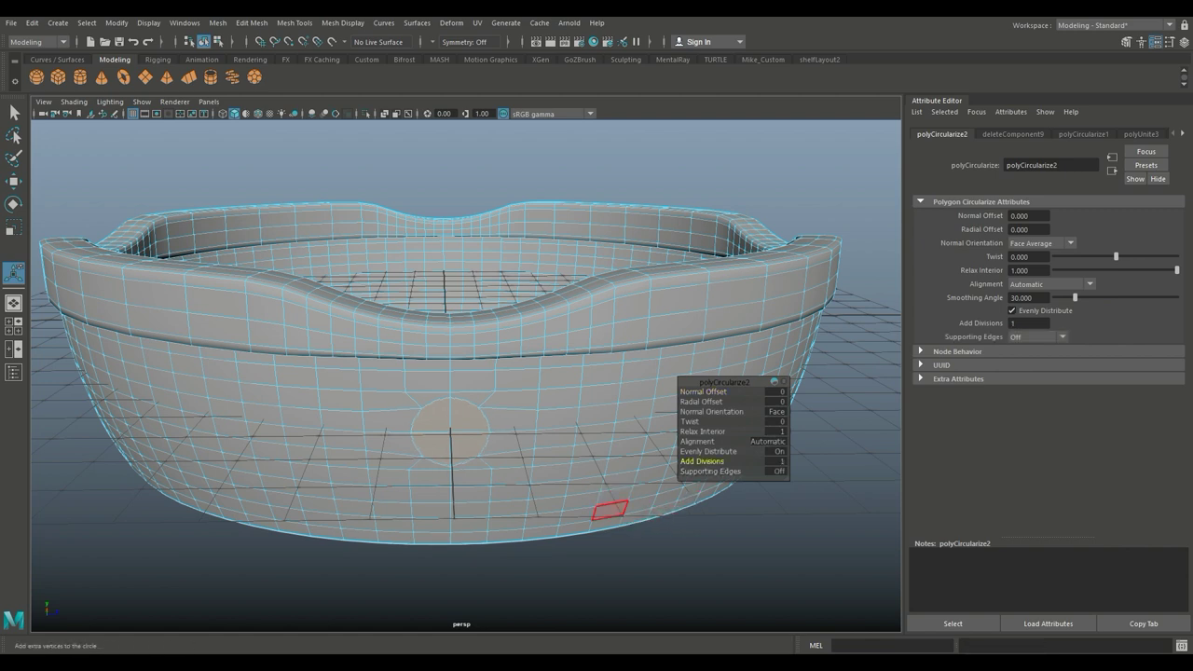
key("Delete")
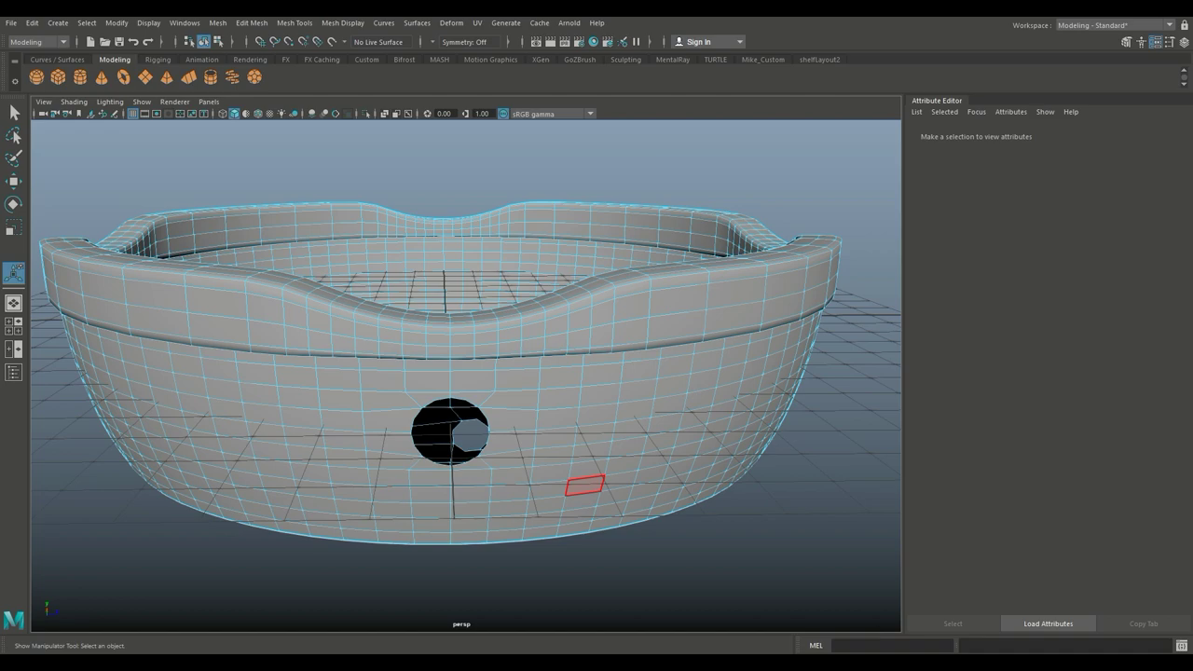
Step: Grow a face selection across the band's inner wall and delete those faces
left_click_drag(585, 485, 658, 308, "alt")
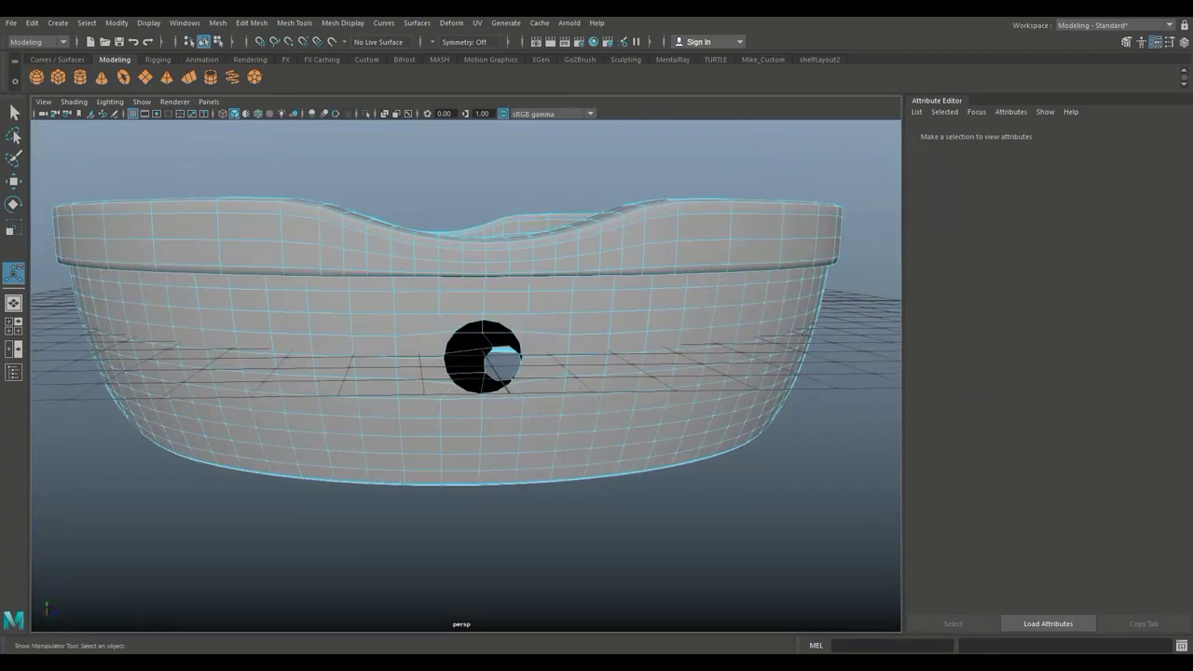
scroll(497, 484, "up", 3)
left_click_drag(509, 493, 525, 310, "alt")
scroll(592, 483, "down", 5)
scroll(504, 264, "up", 6)
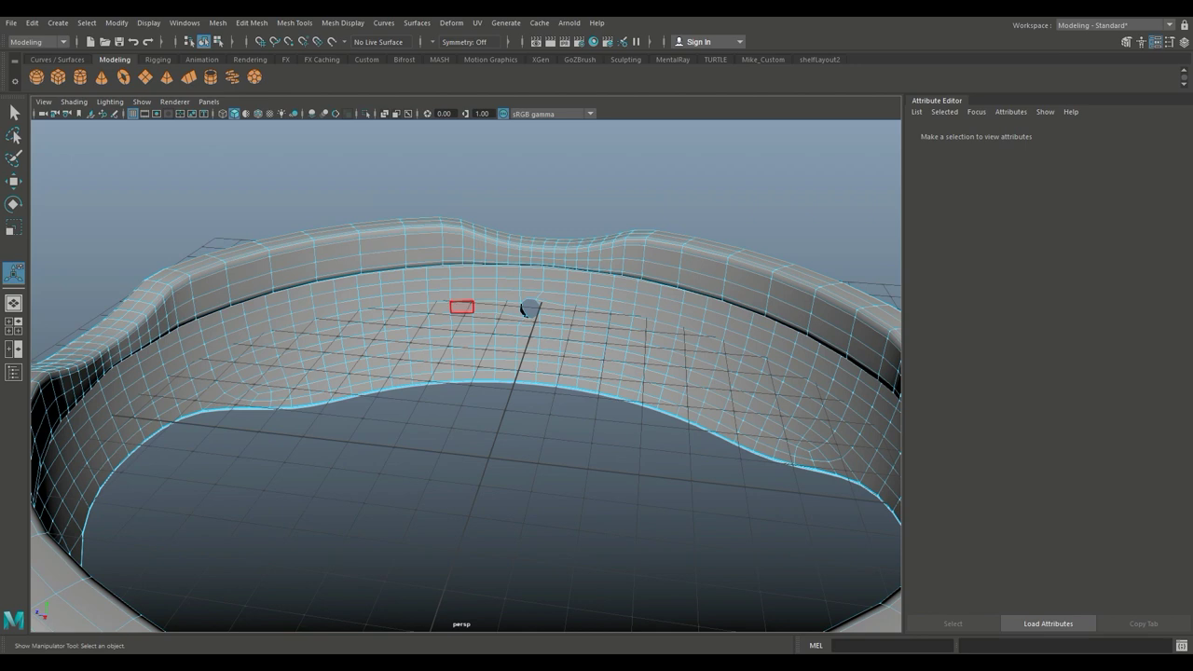
left_click(526, 310)
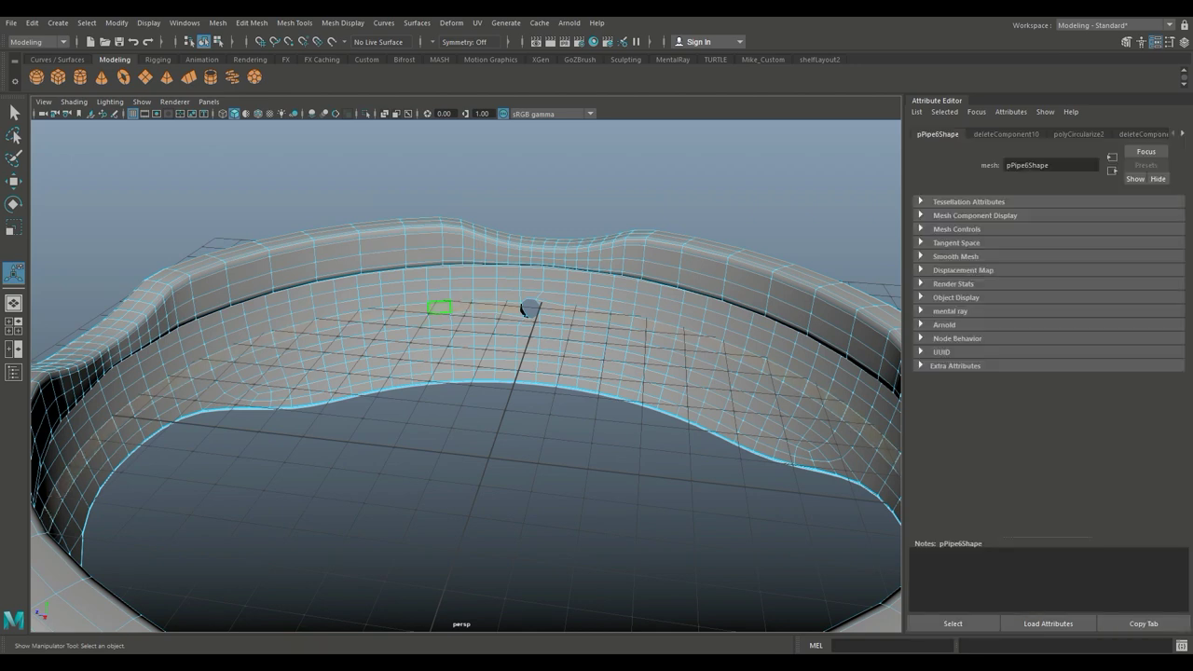
key("greater")
key("greater")
key("greater")
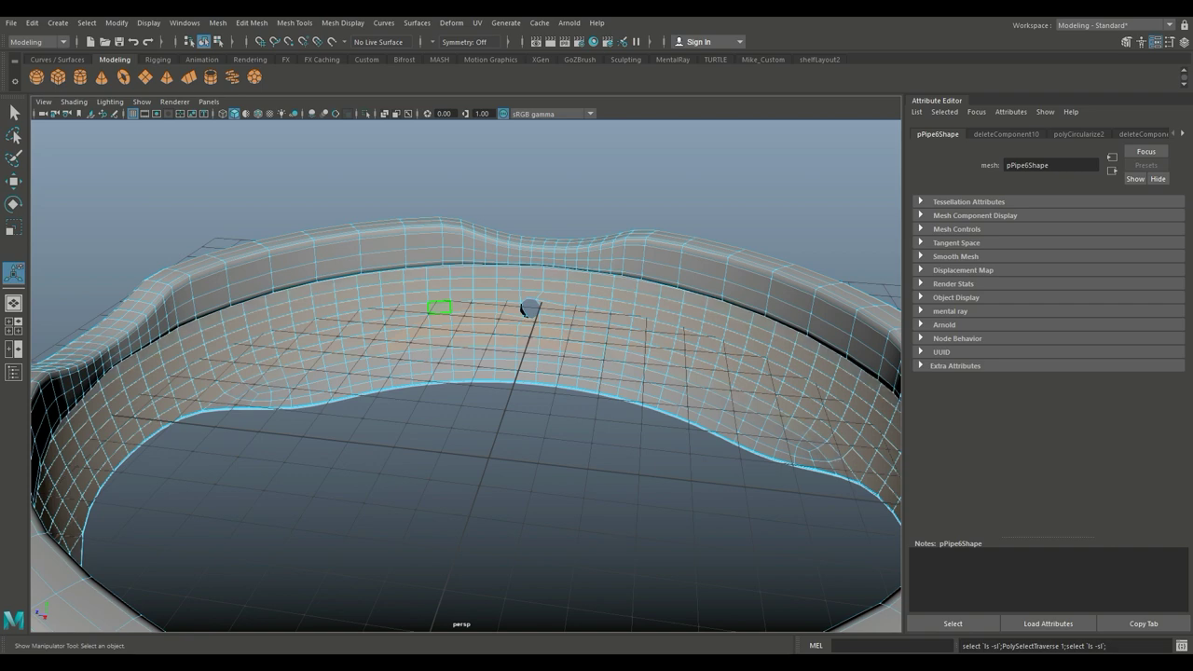
key("Delete")
left_click_drag(395, 323, 504, 320, "alt")
scroll(519, 296, "up", 3)
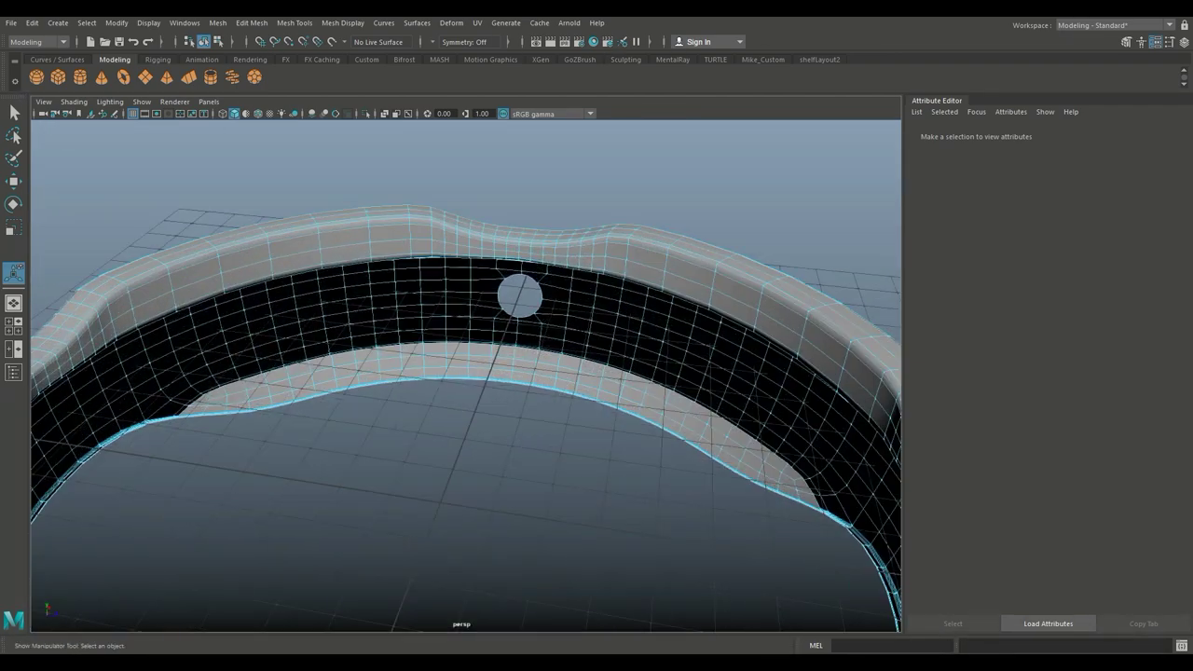
left_click(411, 349)
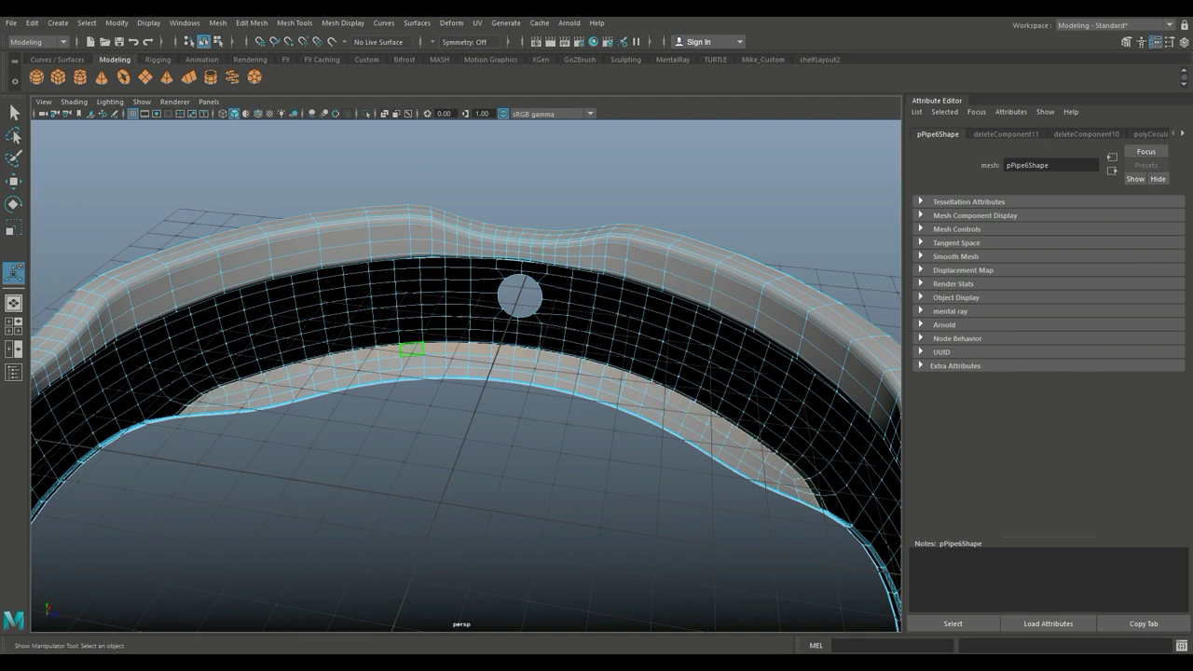
key("shift+period")
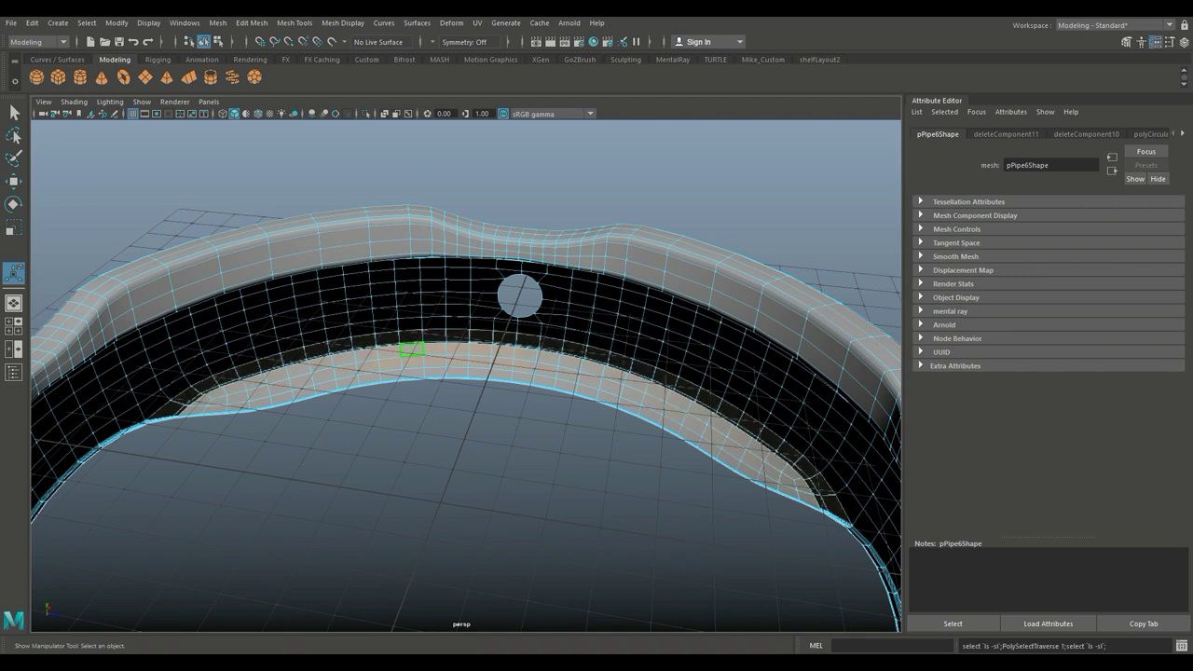
key("ctrl+z")
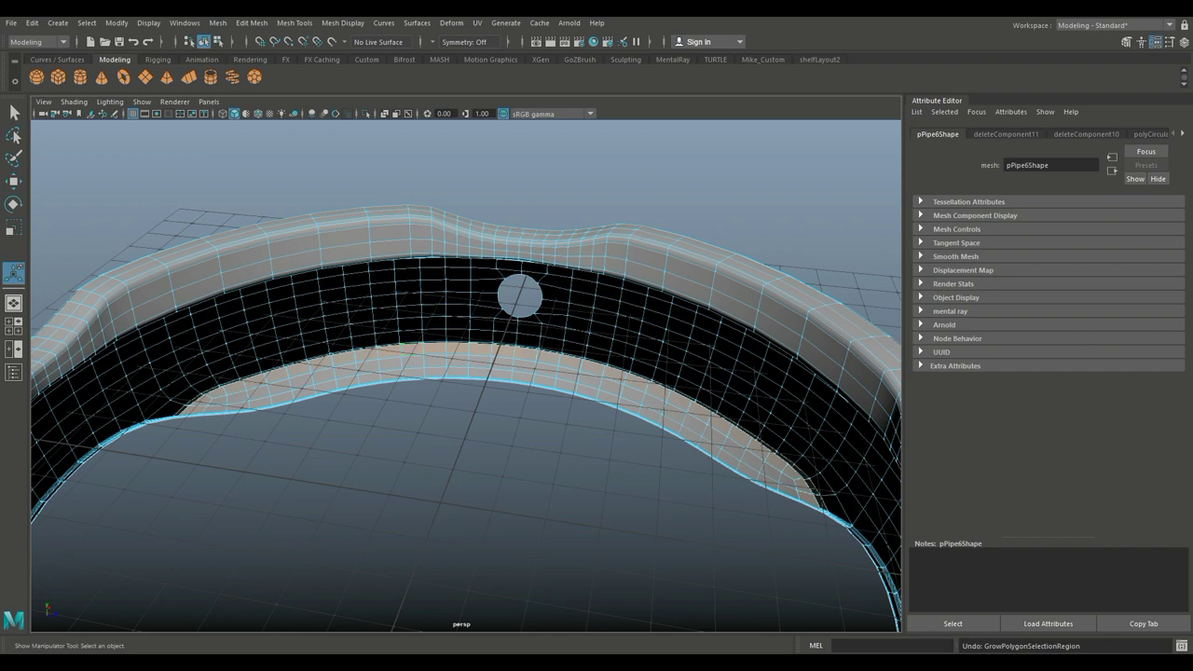
left_click(466, 522)
Step: Select the border edges of both round side holes on the band and extrude them
left_click_drag(466, 392, 522, 271, "alt")
right_click_drag(410, 383, 439, 401, "alt")
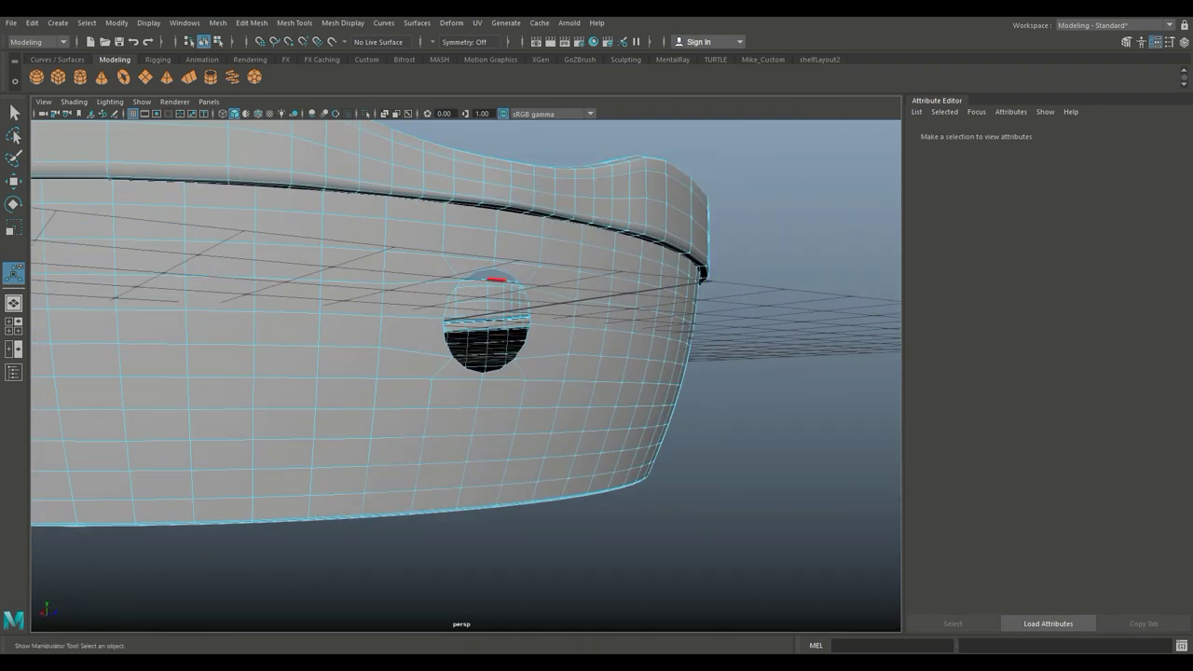
right_click_drag(474, 270, 471, 227)
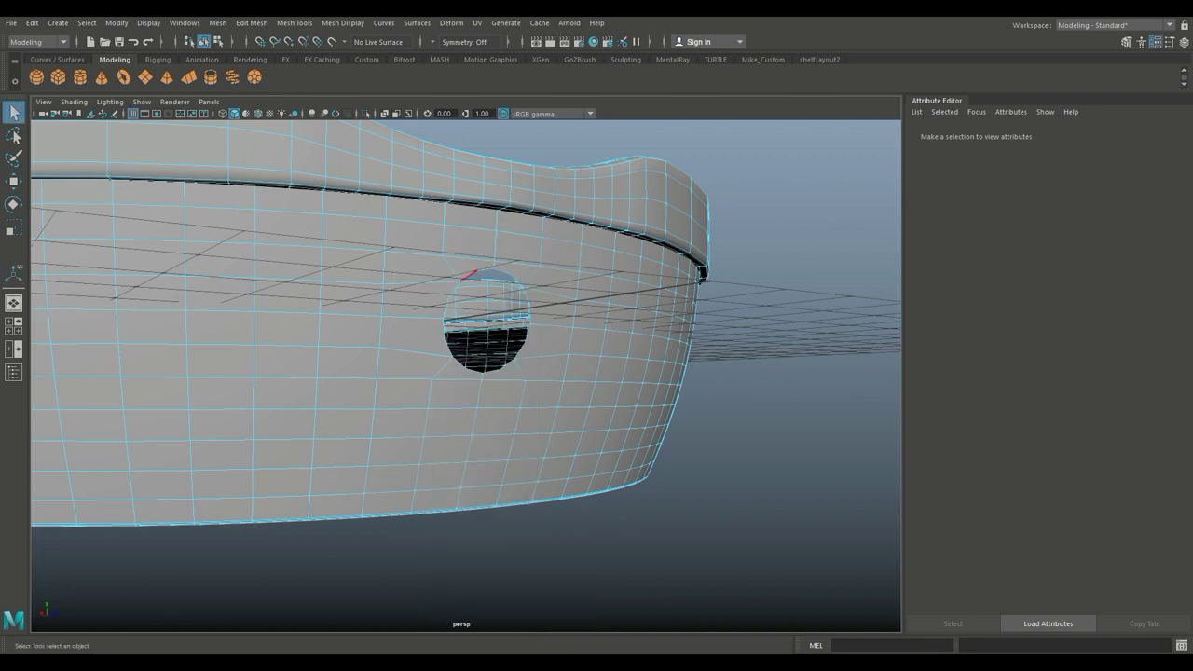
left_click(469, 275)
right_click_drag(467, 373, 410, 373, "alt")
left_click_drag(411, 373, 448, 466, "alt")
scroll(466, 373, "up", 3)
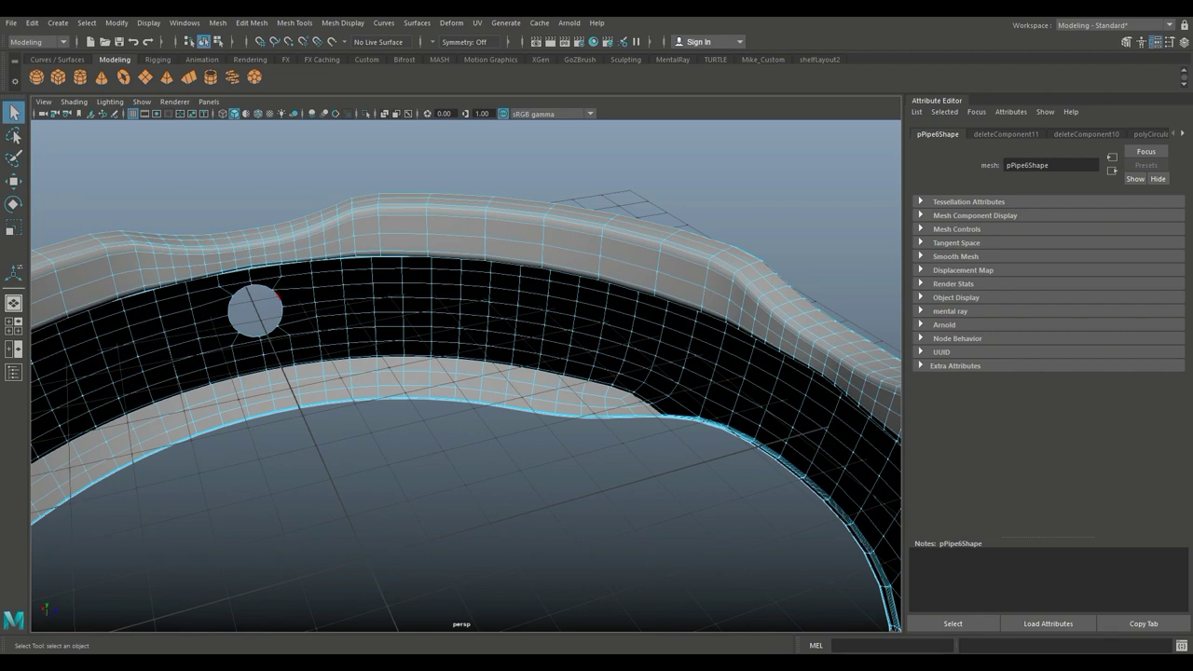
scroll(466, 373, "down", 5)
mouse_move(466, 392)
left_mouse_down("alt")
mouse_move(466, 335)
mouse_move(466, 373)
left_mouse_up("alt")
key("ctrl+e")
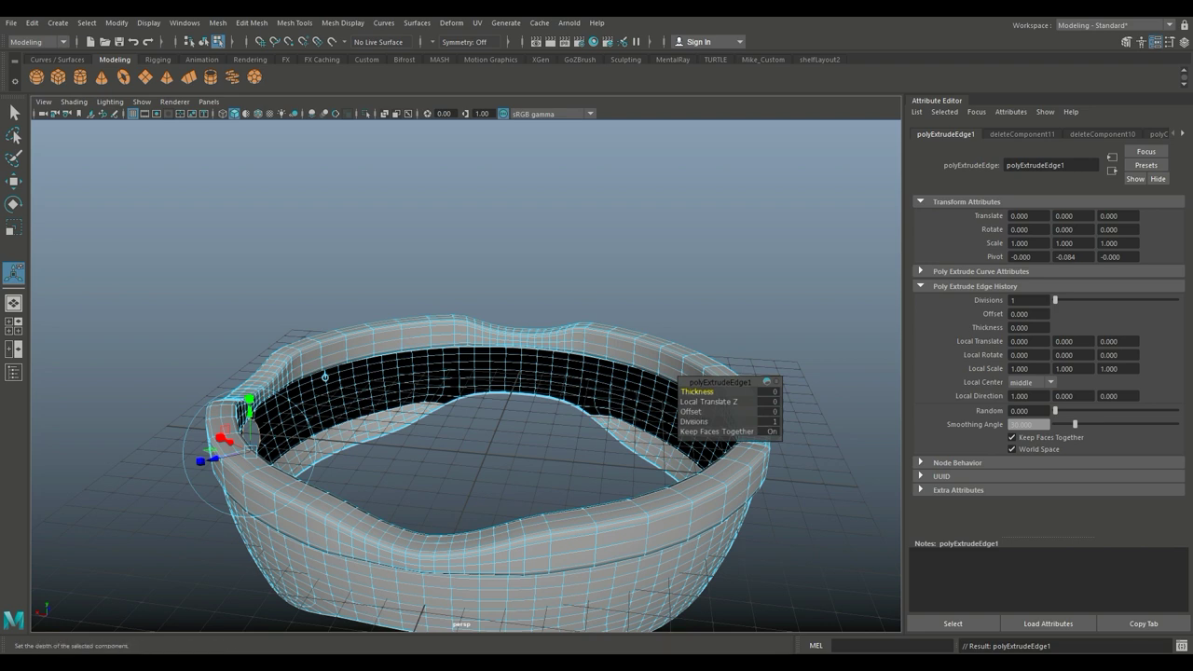
left_click(691, 411)
middle_click_drag(691, 412, 784, 411)
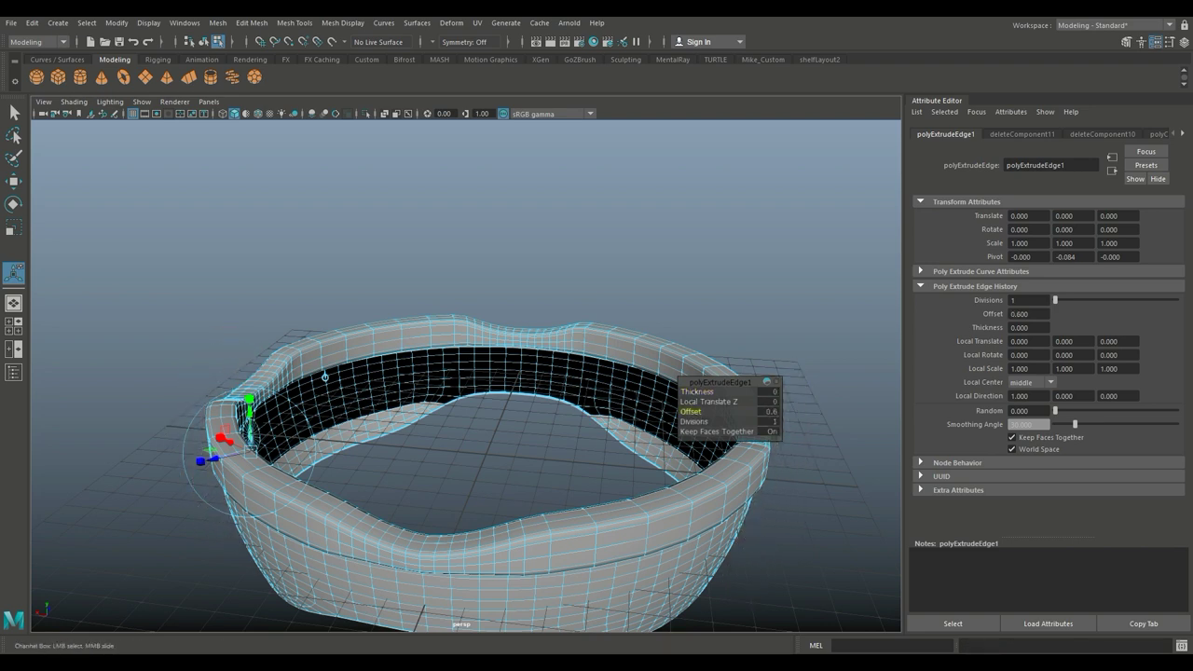
key("ctrl+z")
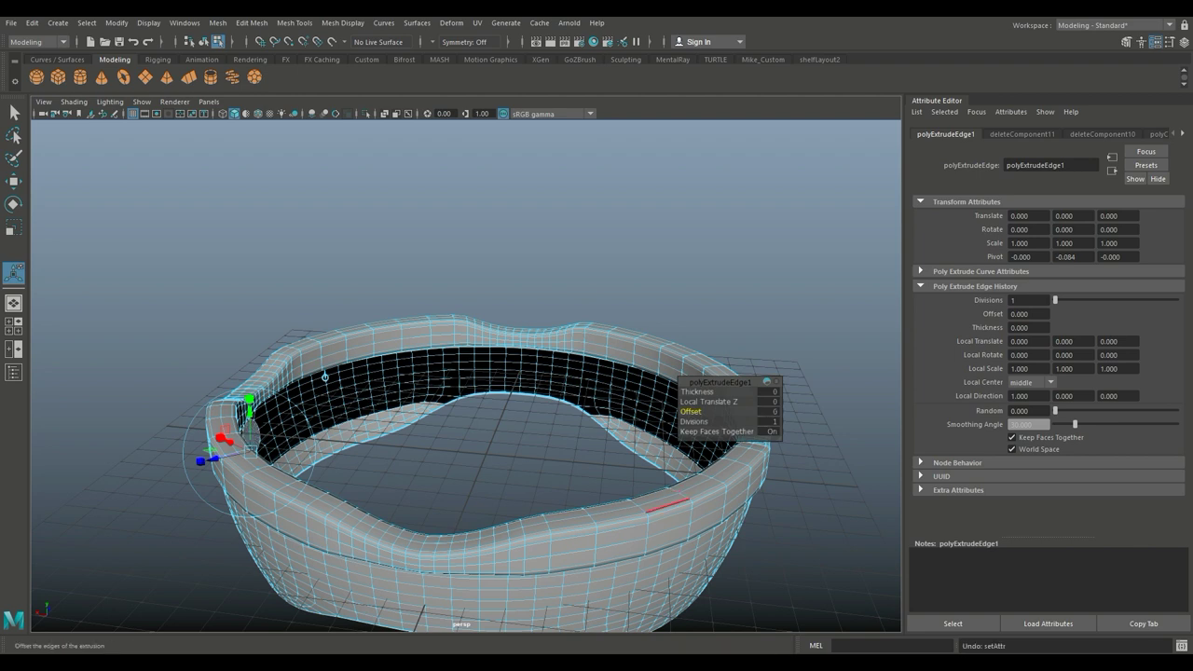
Step: Set the hole-edge extrusion's Thickness to -2.3 so both openings form tubes reaching inside the band
left_click(697, 392)
middle_click_drag(697, 392, 634, 391)
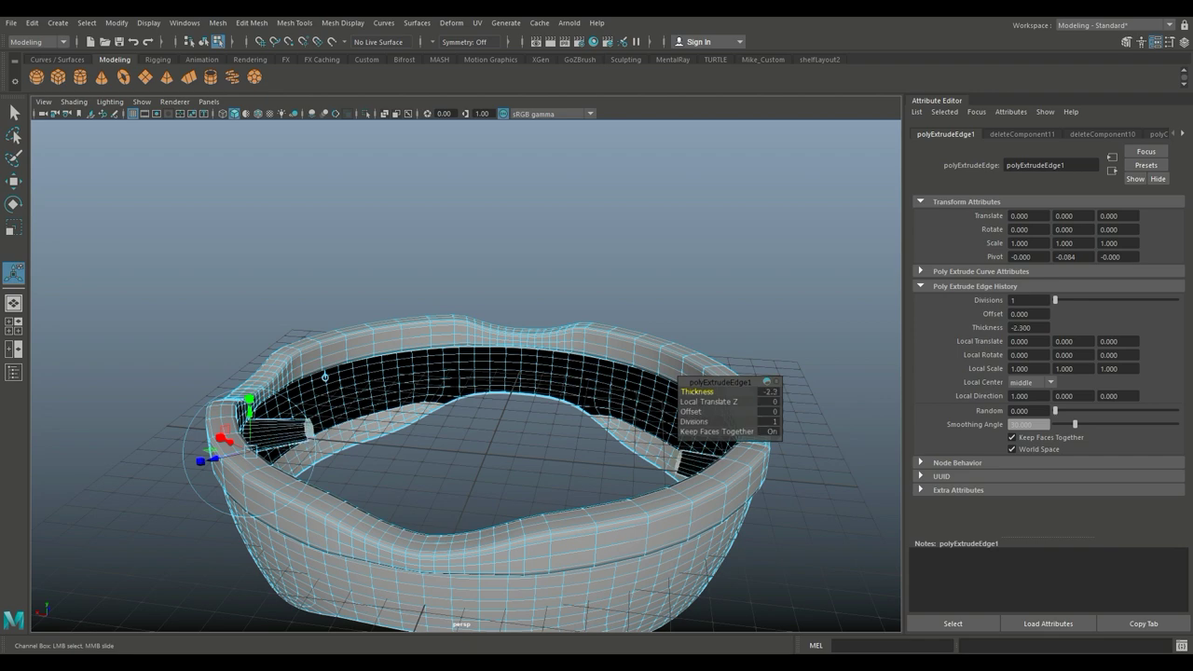
left_click_drag(634, 392, 751, 466, "alt")
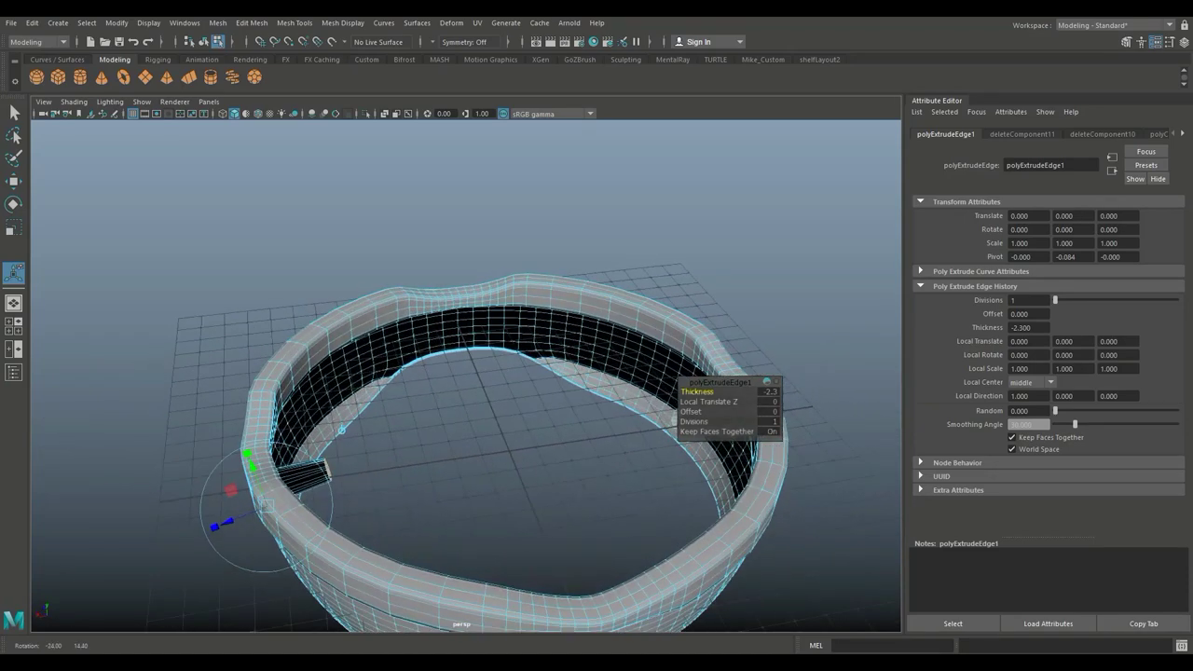
Step: Move the inner ends of both extruded tubes upward, scale them down to taper the tubes, and clear the selection
key("w")
left_click_drag(511, 403, 517, 271)
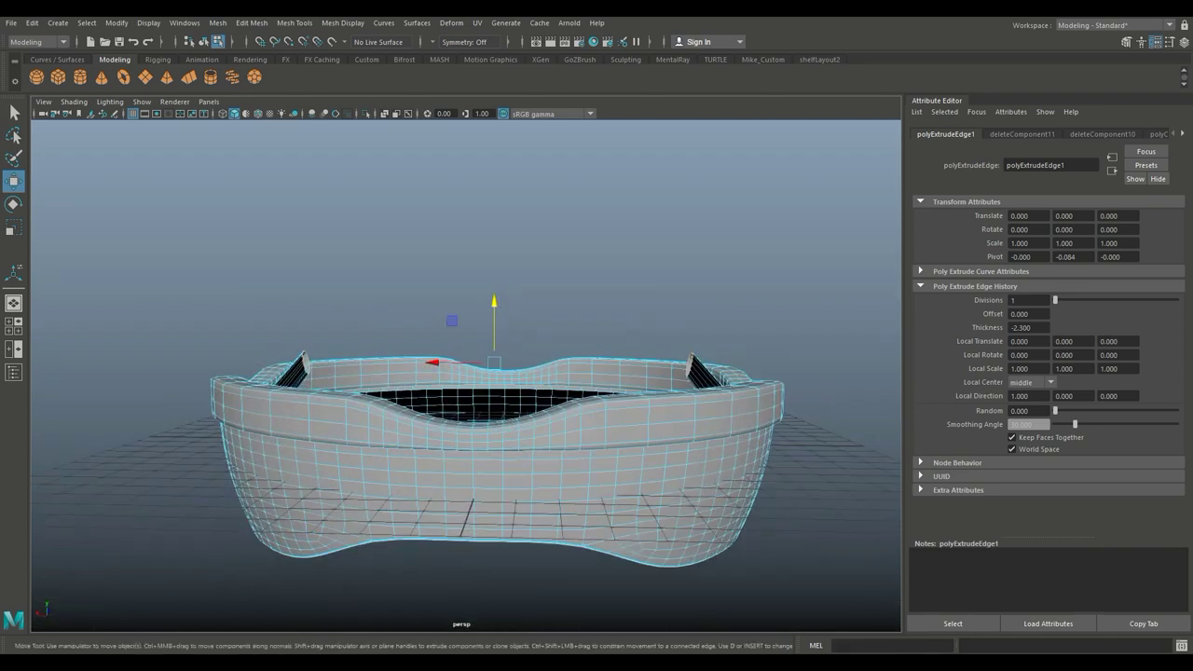
left_click_drag(494, 317, 471, 366)
key("r")
left_click(186, 560)
scroll(461, 373, "down", 5)
scroll(466, 365, "up", 5)
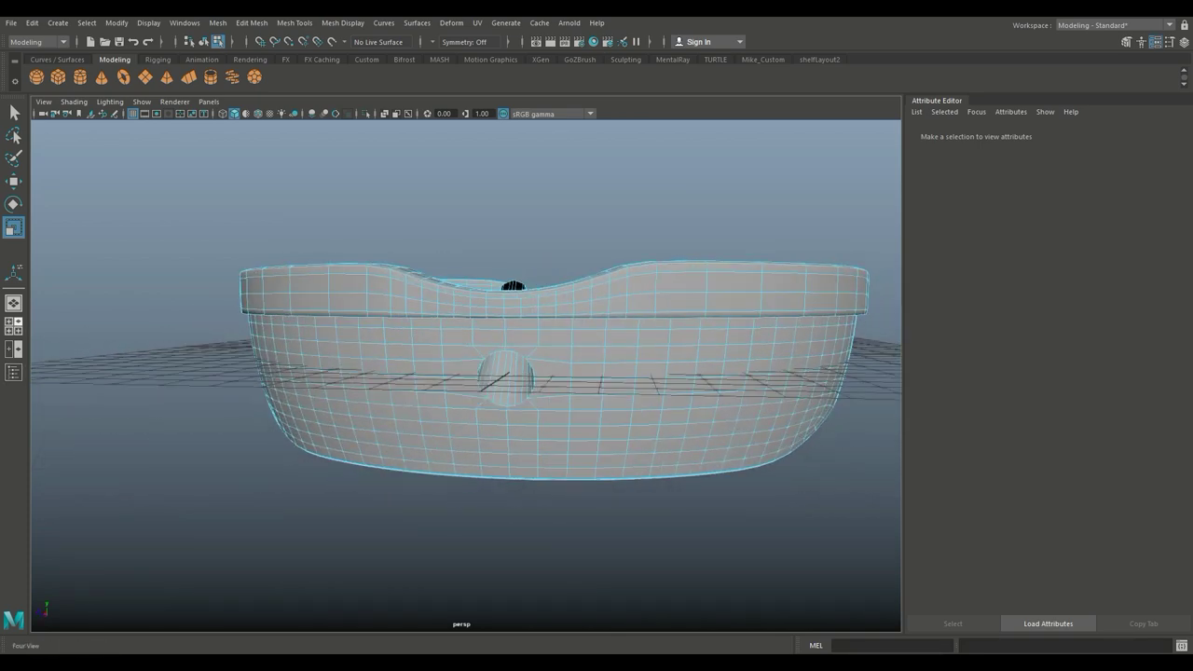
Step: Reselect the inner tube ends and lower them slightly below the ring's dip in the wireframe side view
left_click(14, 331)
key("space")
middle_click_drag(597, 466, 611, 547, "alt")
key("ctrl+z")
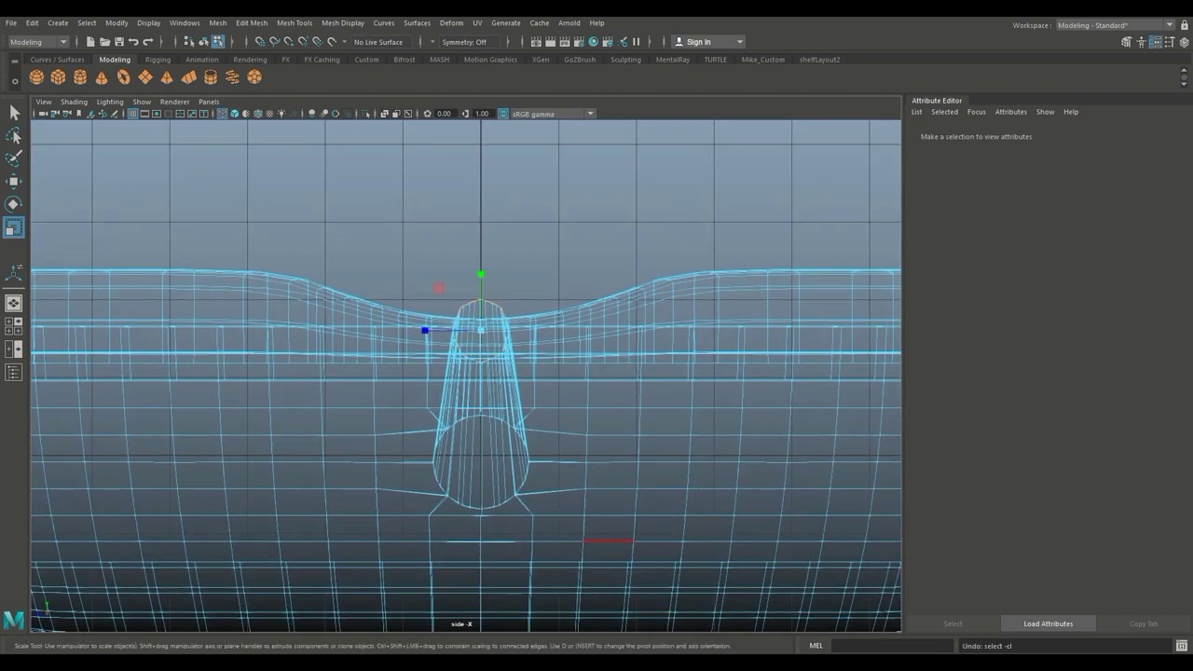
key("w")
middle_click_drag(439, 288, 438, 318)
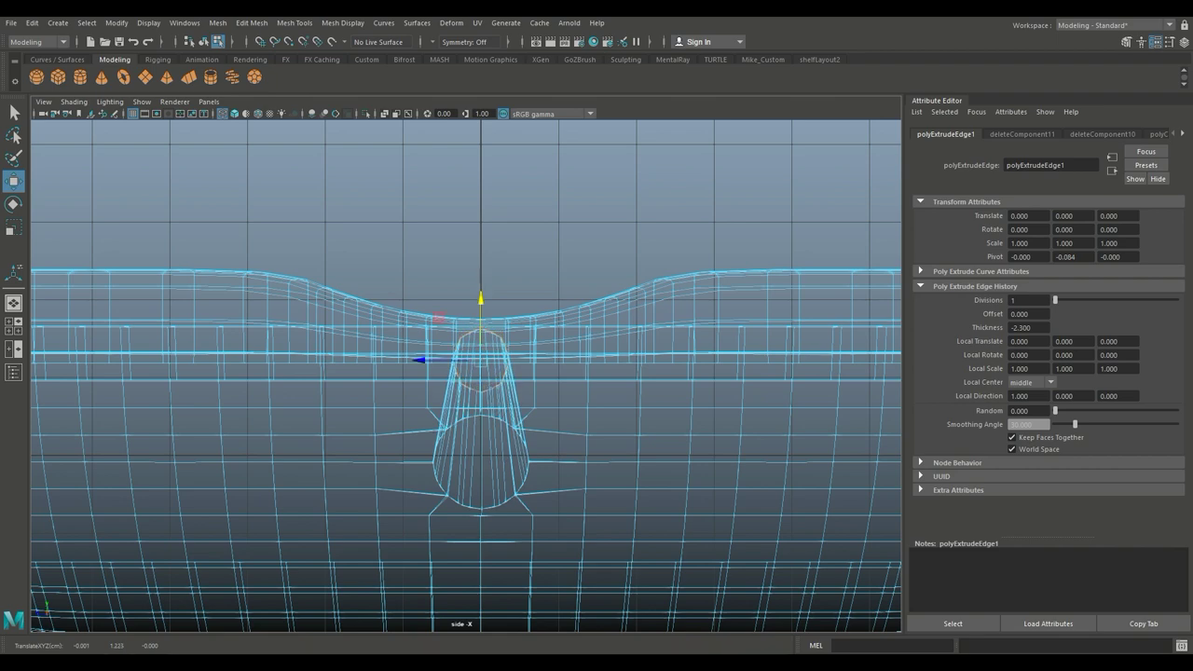
key("space")
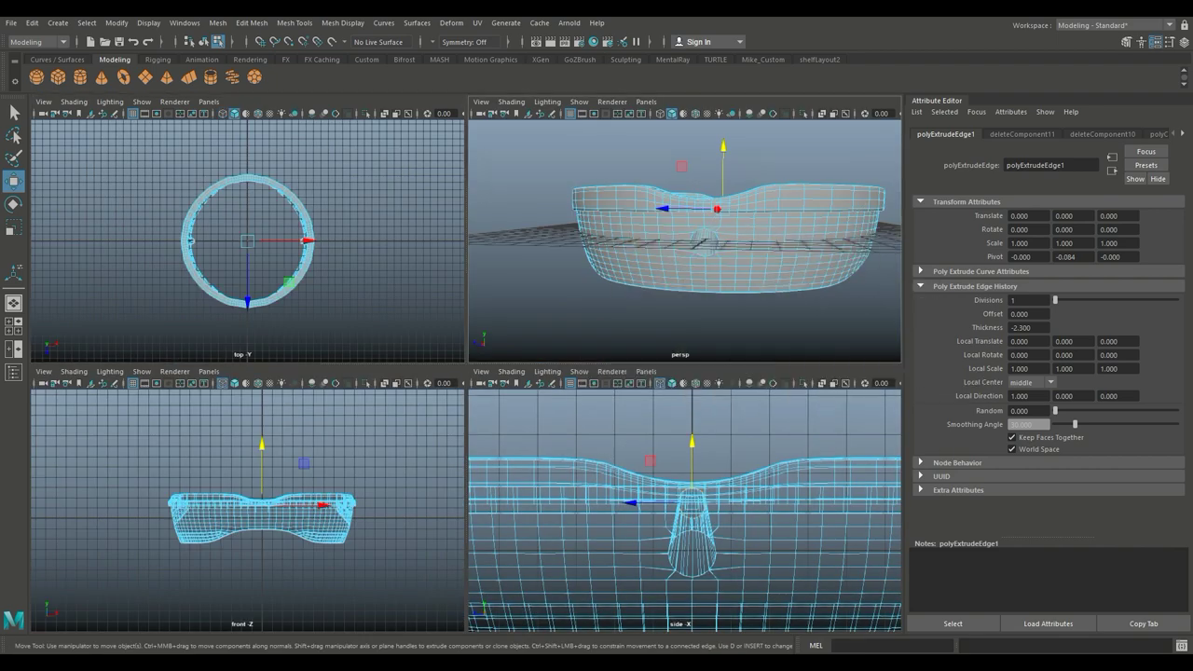
Step: Return the mesh to object mode, separate it into its individual parts, and select the lower band
key("space")
left_click_drag(640, 432, 649, 290, "alt")
right_click(649, 290)
left_click(708, 272)
left_click(217, 23)
left_click(253, 70)
left_click(529, 246, "ctrl")
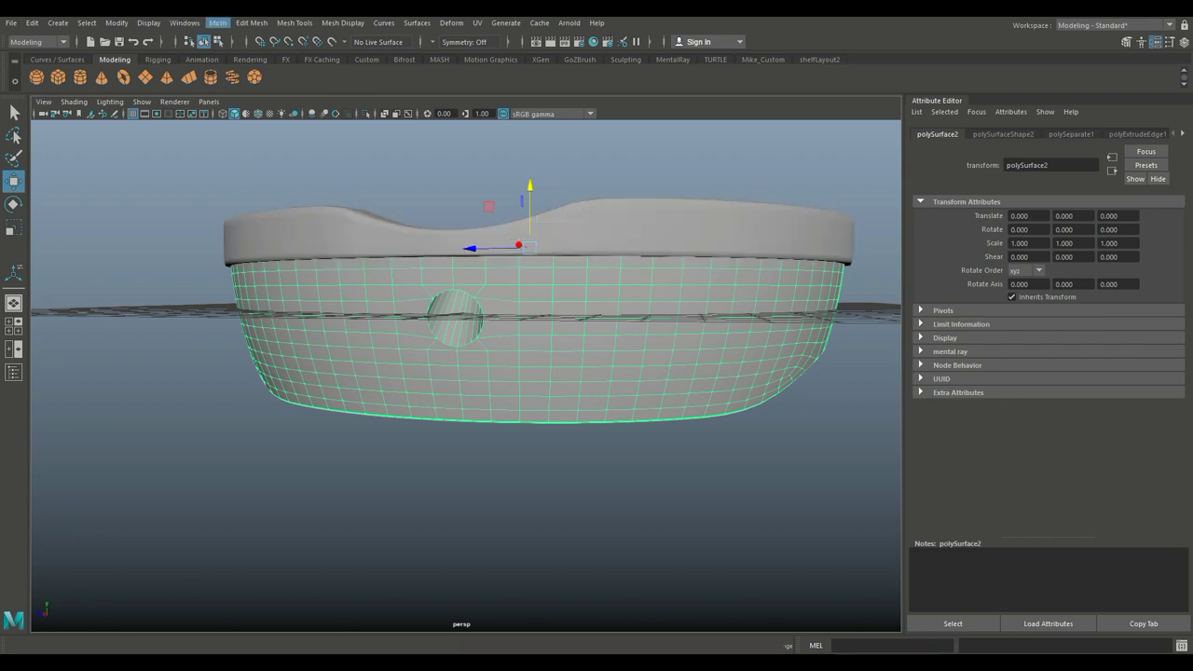
Step: Run Cleanup on the lower band to select 4-sided, more-than-4-sided, concave, holed and non-planar faces, and clear the resulting selection
left_click(218, 22)
left_click(244, 269)
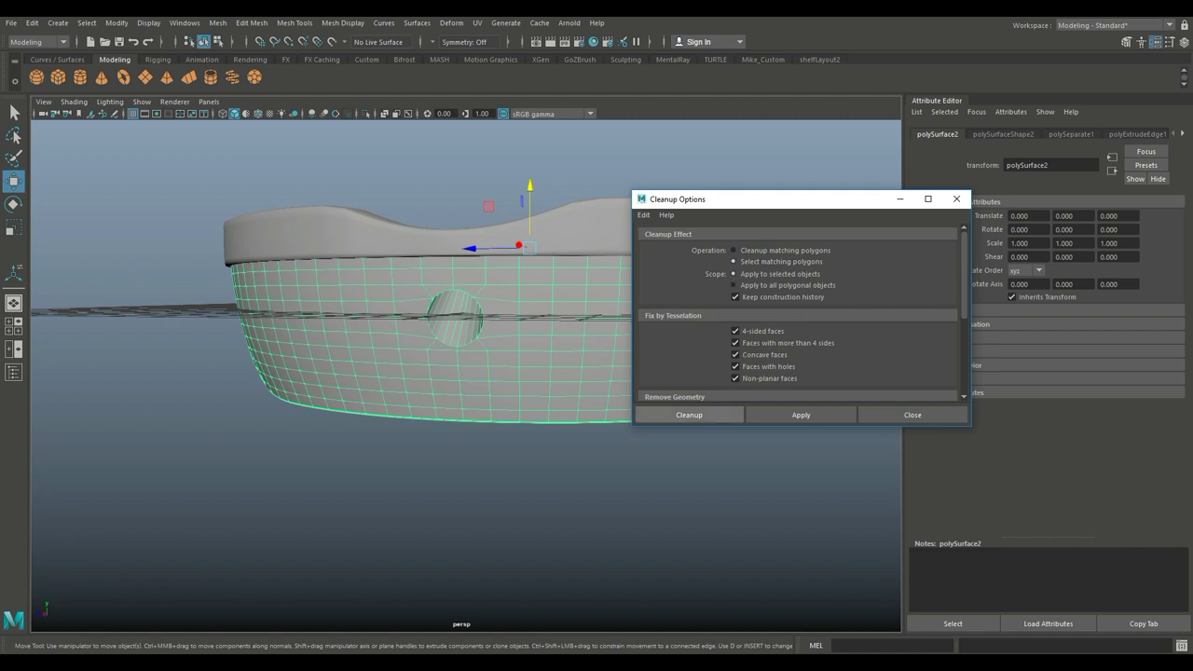
left_click(689, 415)
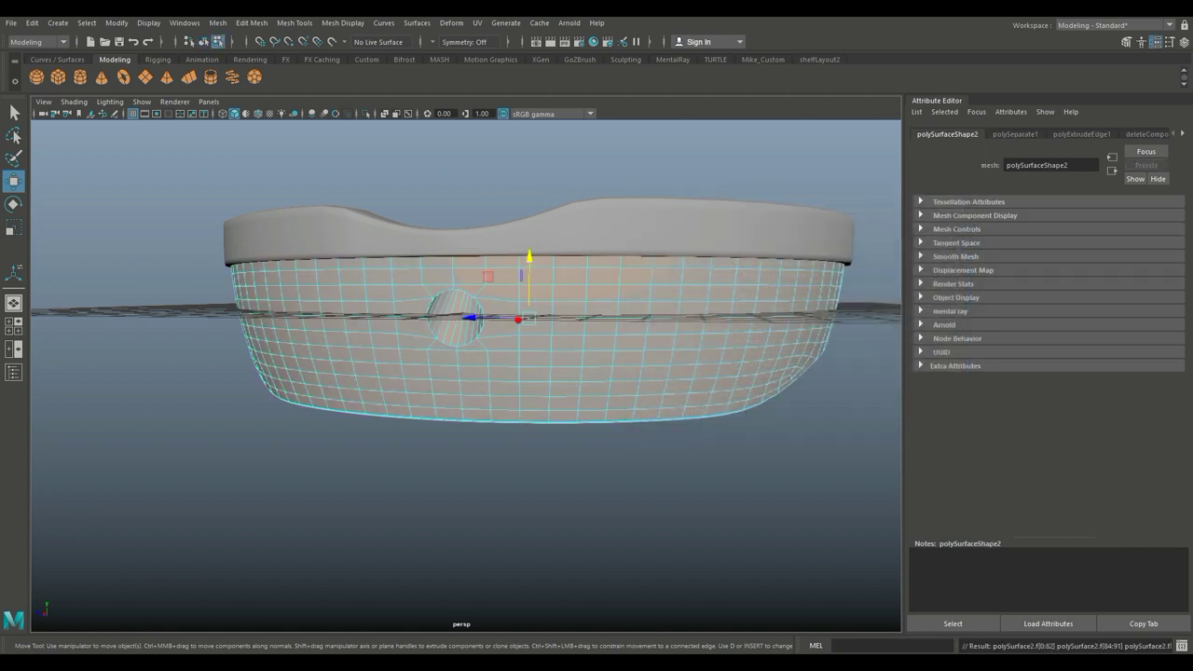
left_click(532, 466)
Step: Select the face beside the band's round side hole and examine how its edges meet the hole
scroll(532, 420, "up", 3)
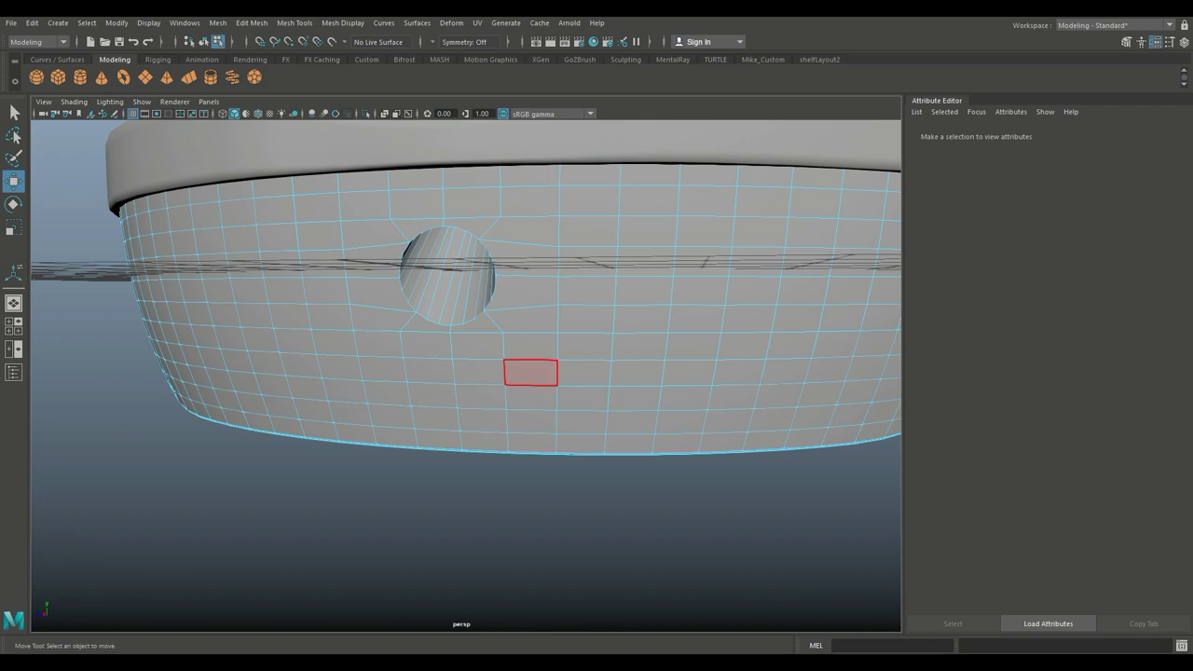
scroll(531, 373, "up", 2)
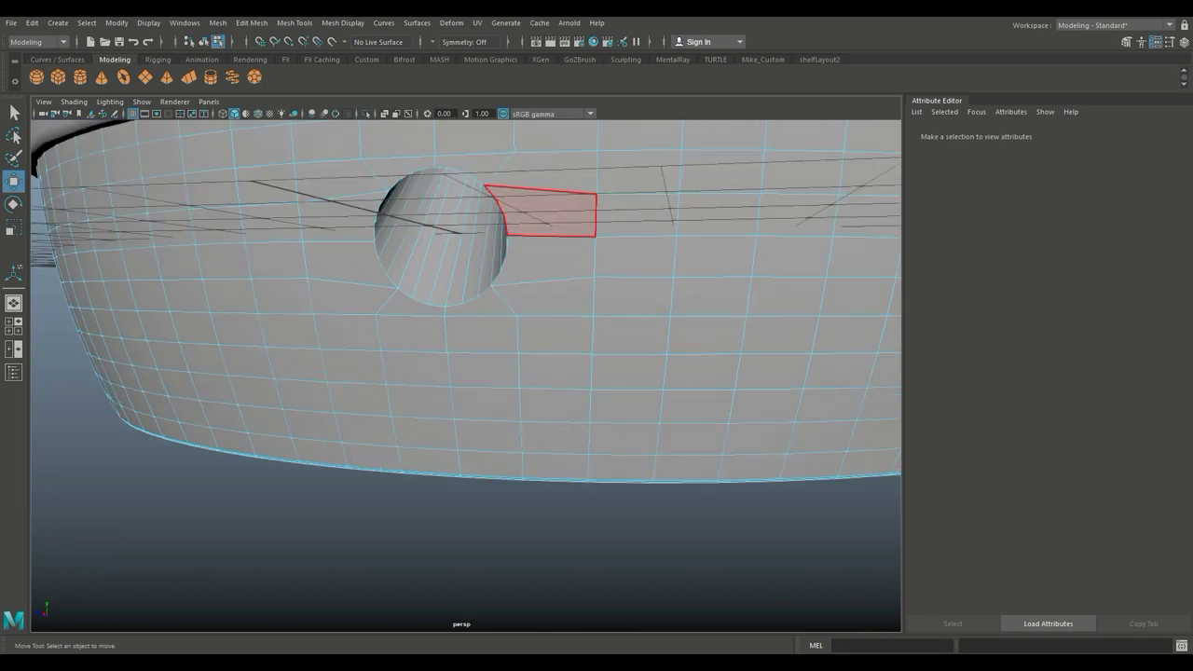
left_click(541, 210)
left_click_drag(541, 209, 410, 228, "alt")
scroll(438, 392, "up", 2)
left_click(466, 362)
scroll(485, 391, "up", 2)
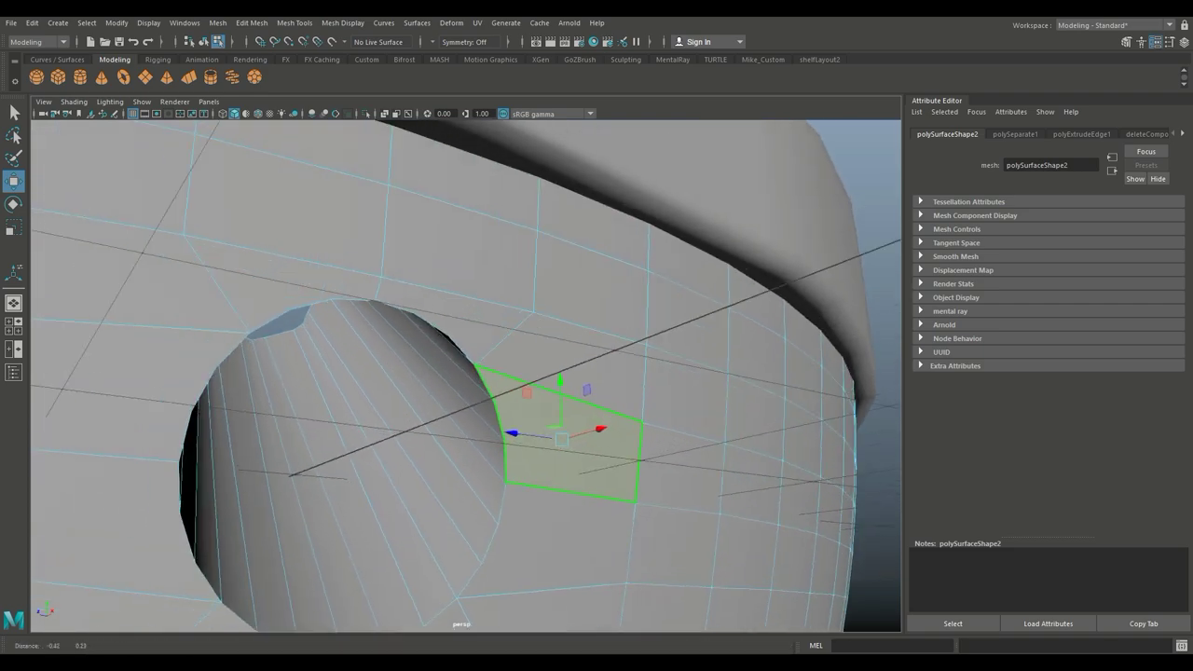
scroll(438, 401, "down", 3)
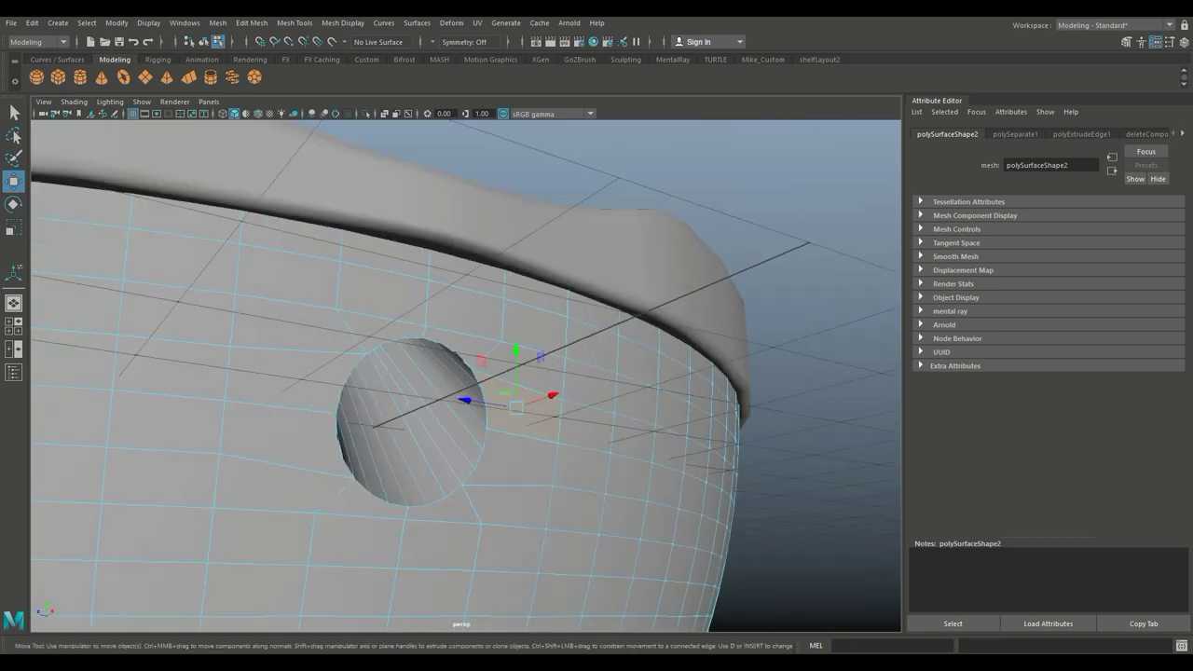
scroll(438, 391, "down", 2)
Step: Run Cleanup on the lower band with default settings plus matching-polygon cleanup, tessellating only faces with more than 4 sides
right_click(378, 291)
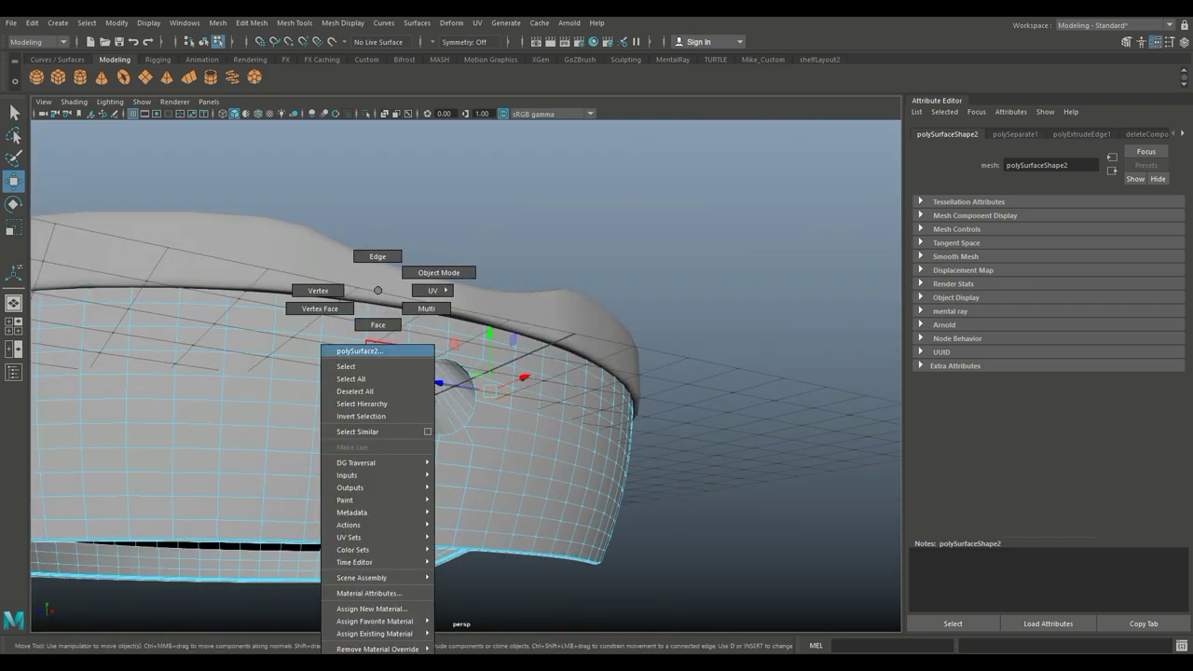
left_click(432, 290)
right_click_drag(406, 289, 462, 274)
left_click(217, 23)
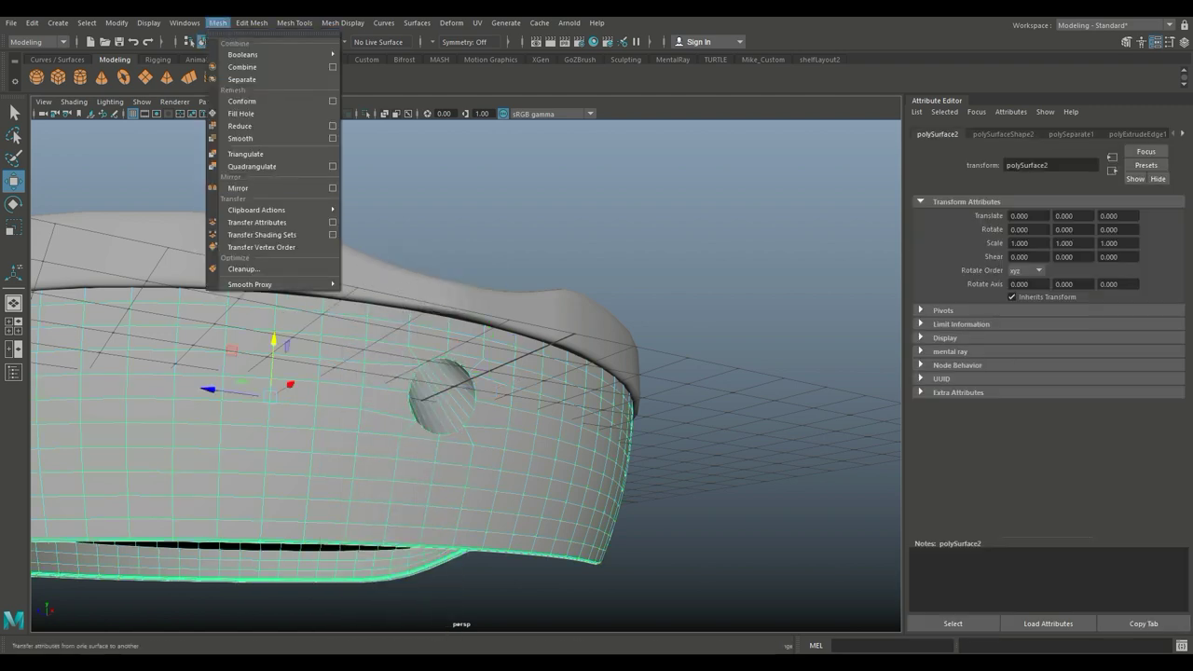
key("Escape")
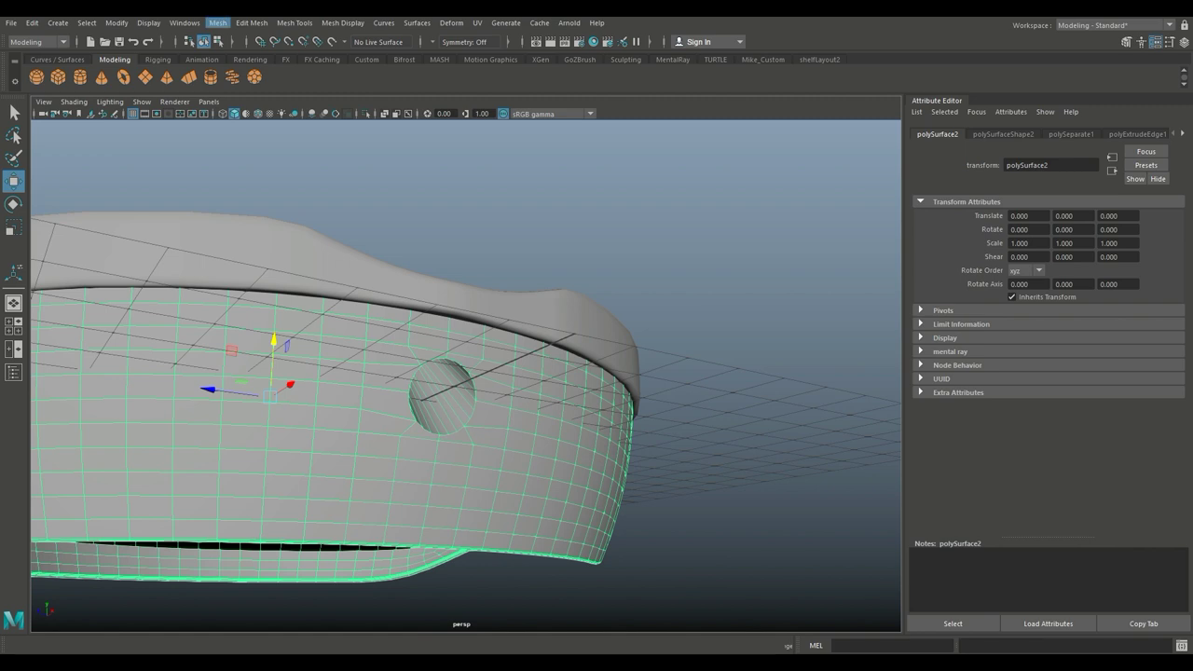
left_click(217, 22)
left_click(245, 268)
left_click(643, 215)
left_click(671, 240)
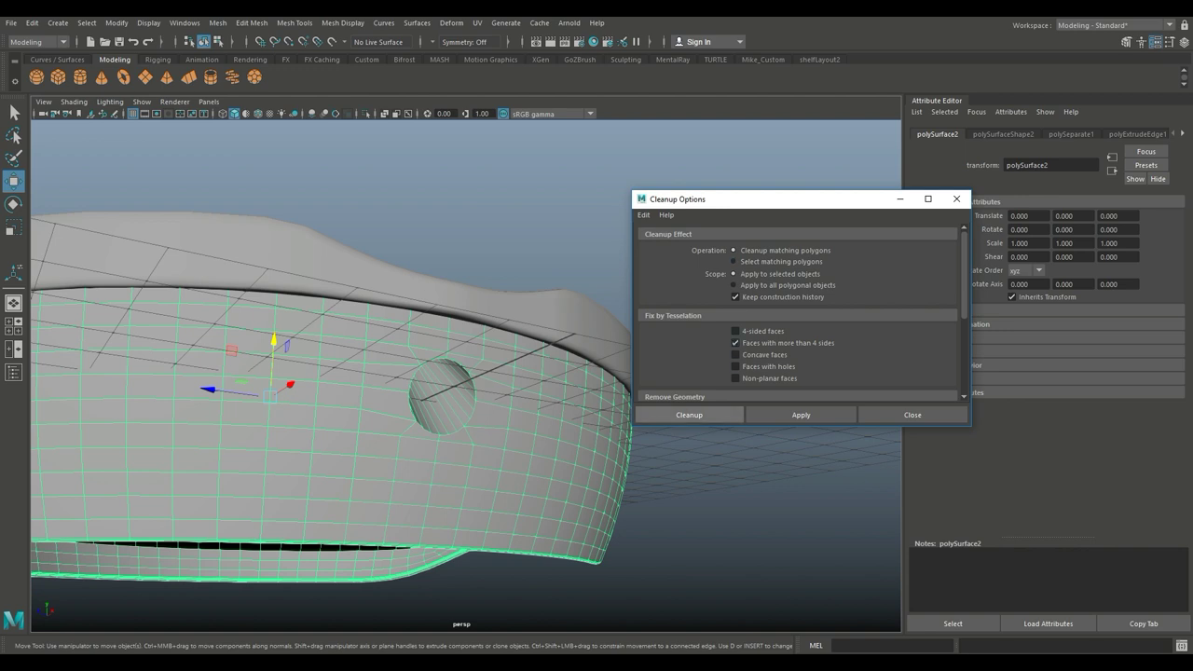
left_click(689, 415)
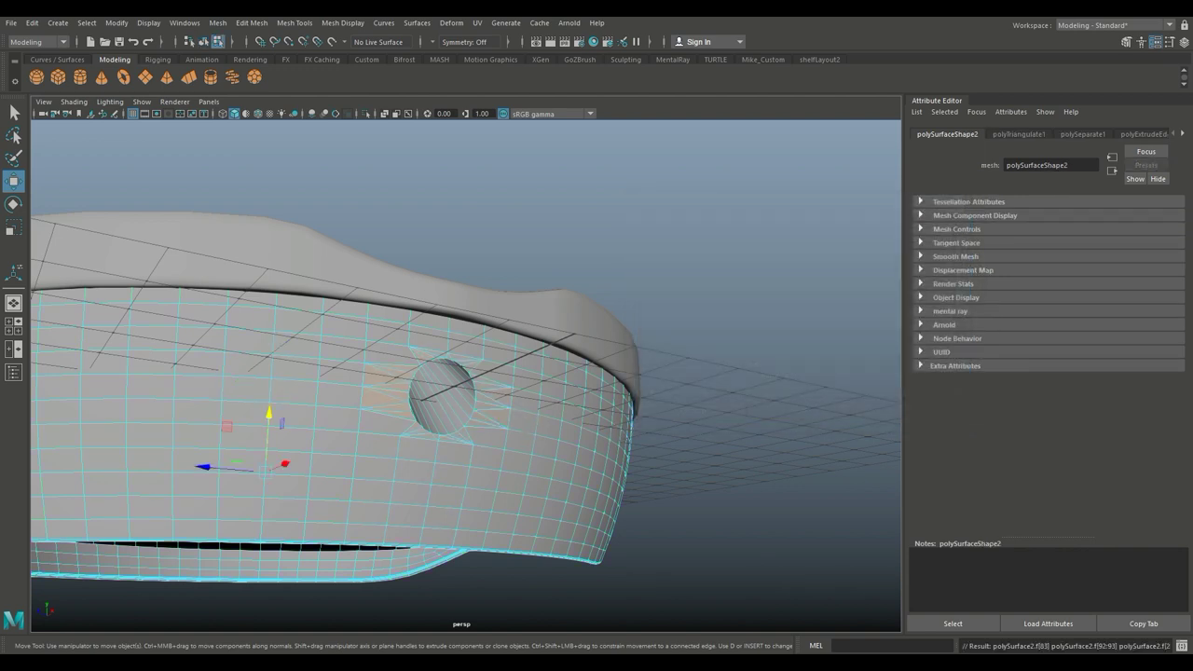
left_click_drag(466, 373, 723, 399, "alt")
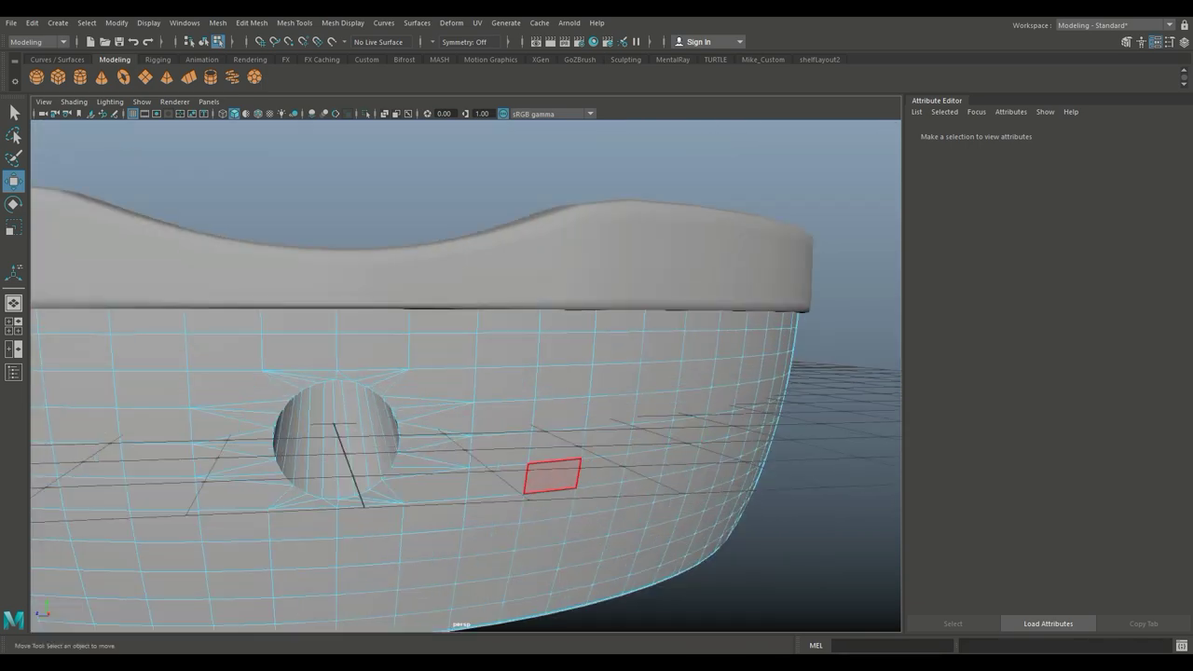
Step: Create a polygon cylinder at the centre of the ring
scroll(552, 475, "down", 5)
left_click_drag(552, 475, 504, 373, "alt")
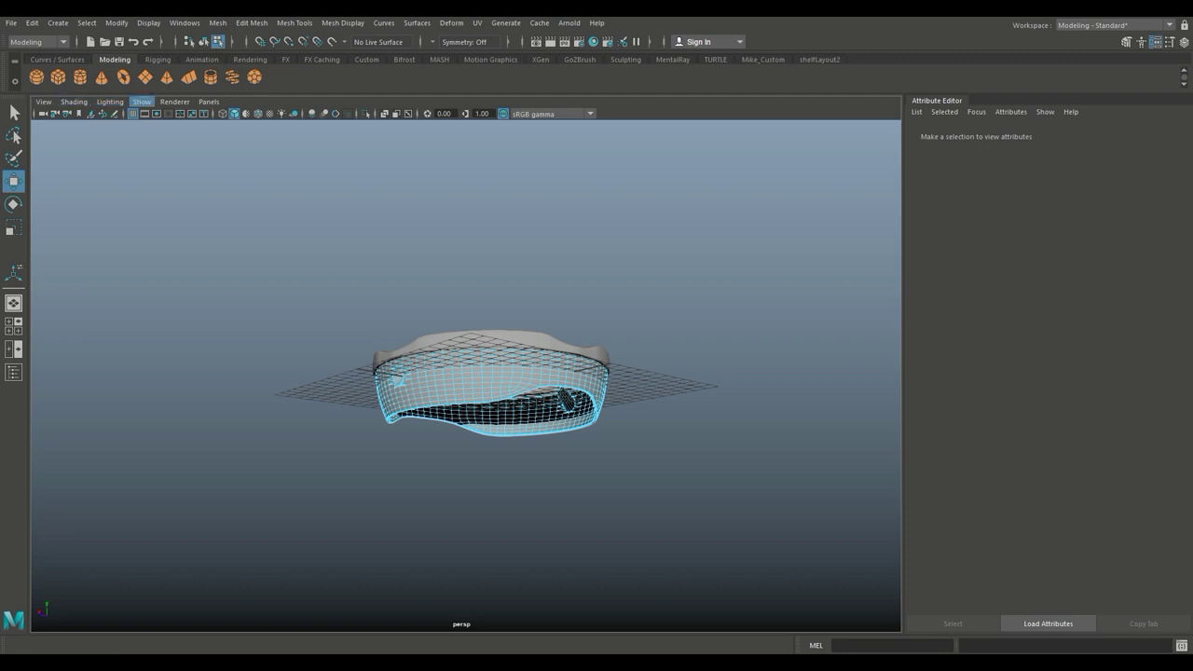
left_click(80, 77)
left_click_drag(467, 280, 466, 363, "alt")
scroll(478, 354, "up", 10)
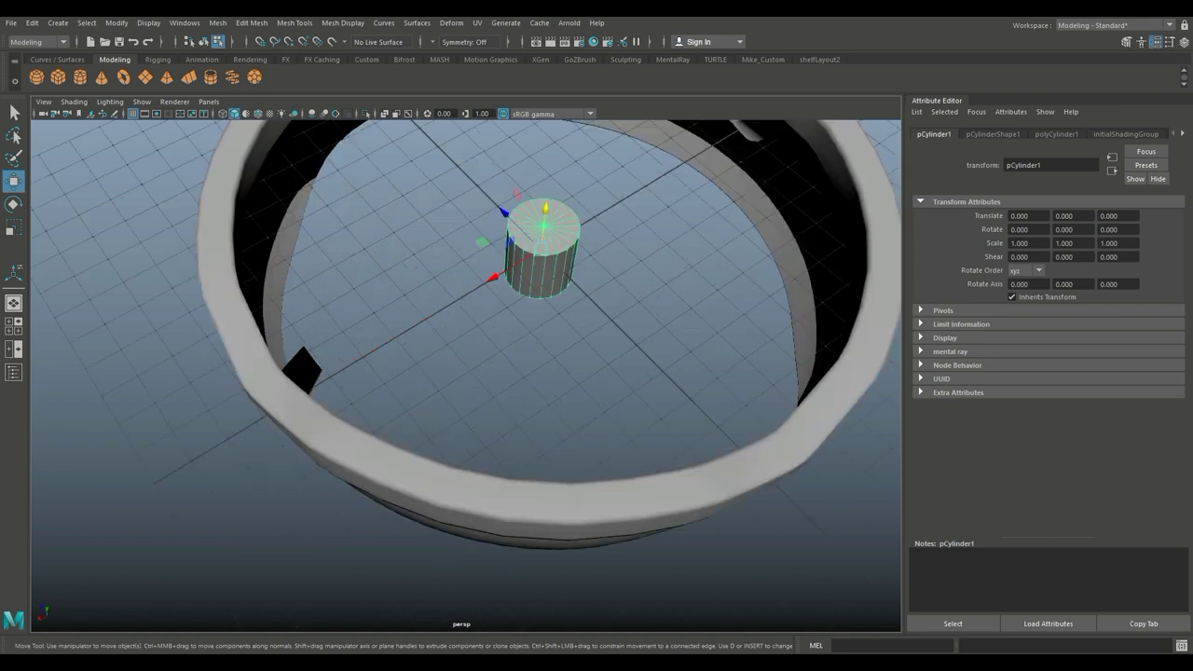
scroll(480, 373, "up", 1)
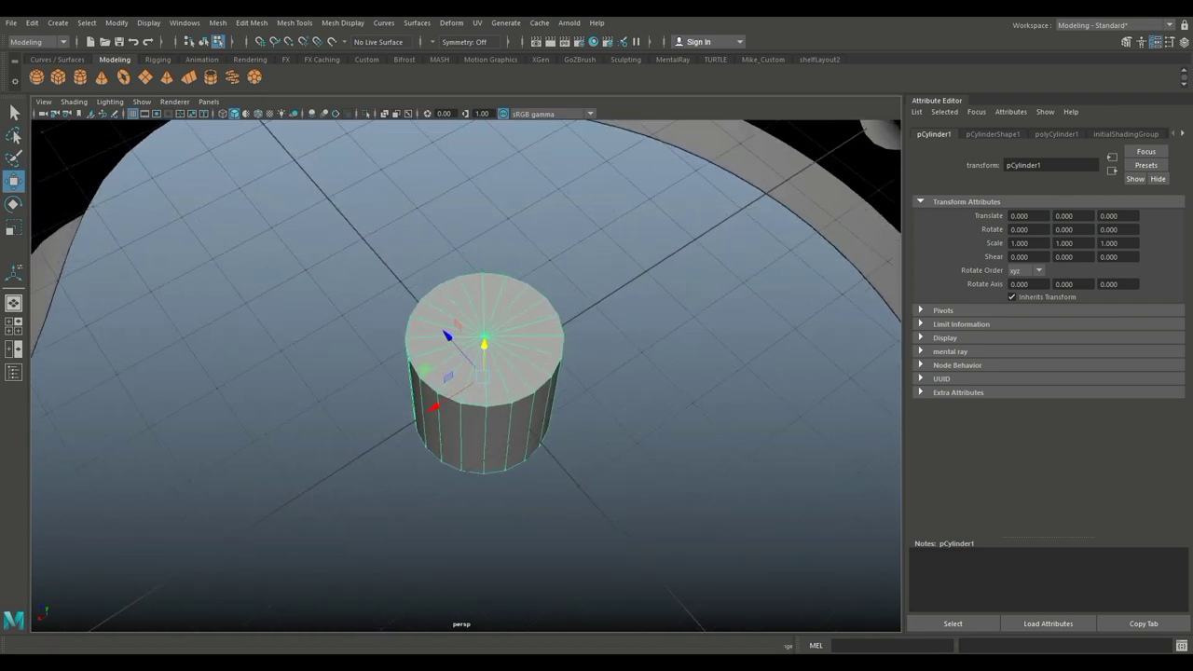
Step: Set the cylinder's cap subdivisions to 0 and switch it to face selection
left_click(1056, 133)
left_click(1030, 272)
type("0")
left_click_drag(466, 280, 466, 307, "alt")
right_click_drag(488, 290, 490, 323)
left_click(487, 436)
left_click(466, 280)
left_click_drag(466, 373, 499, 252, "alt")
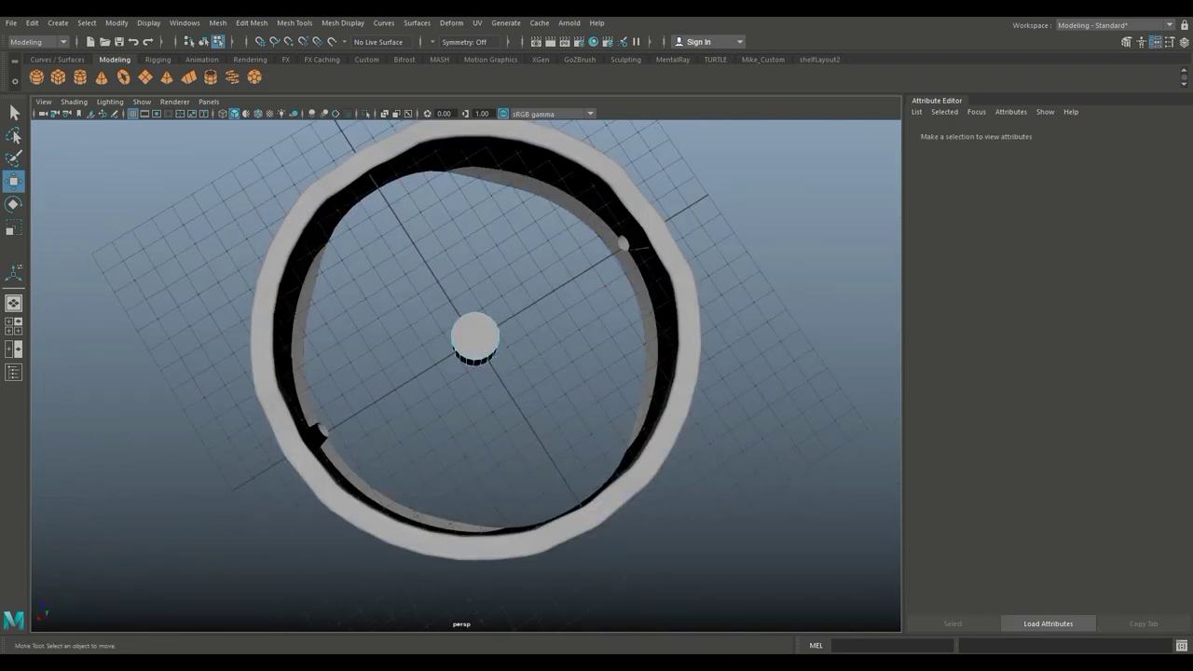
Step: In the top wireframe view, use Multi-Cut to cut two parallel front-to-back edges across the cylinder's cap, either side of its centre
left_click(14, 325)
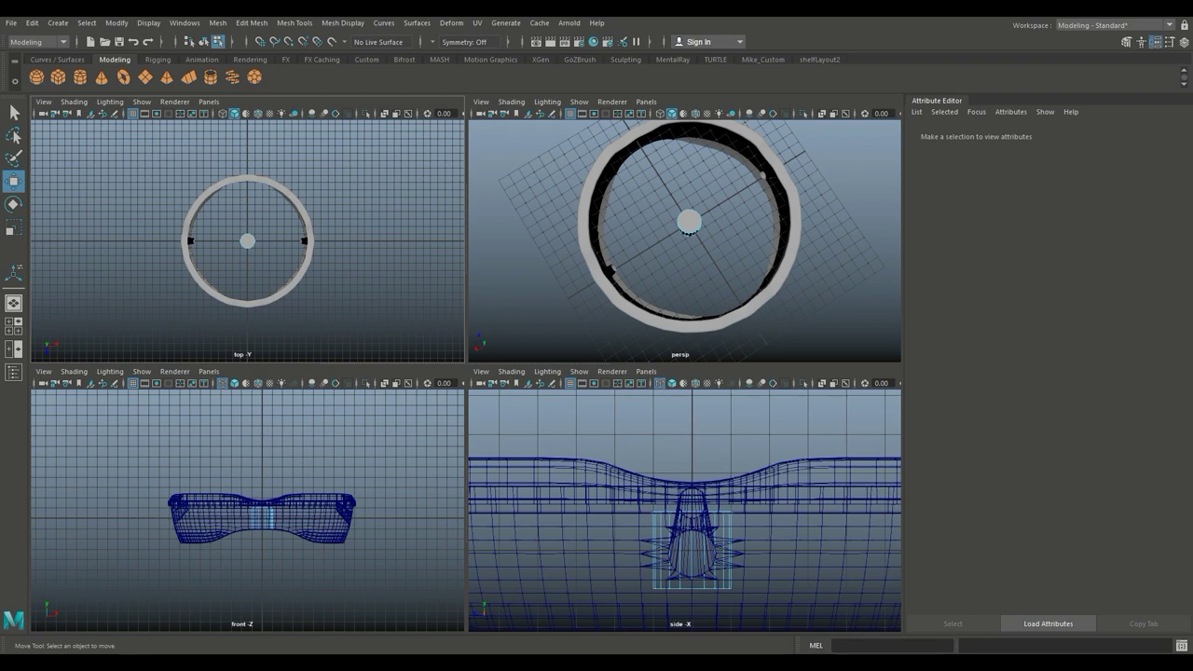
key("space")
scroll(466, 373, "up", 10)
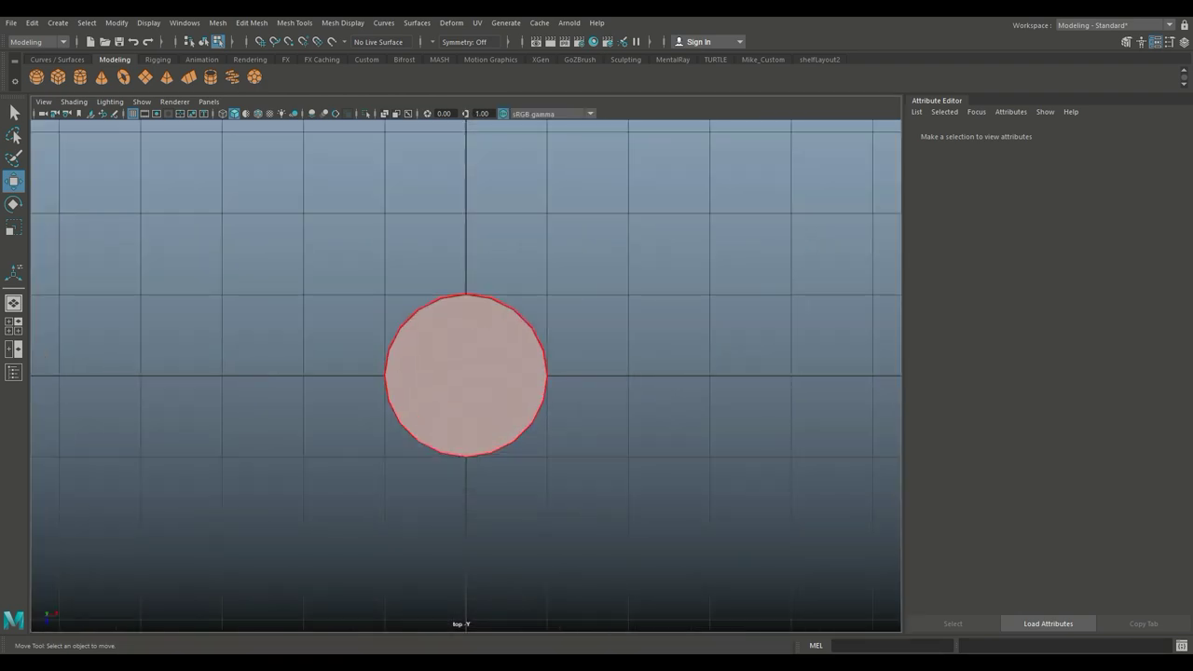
key("4")
scroll(495, 285, "up", 5)
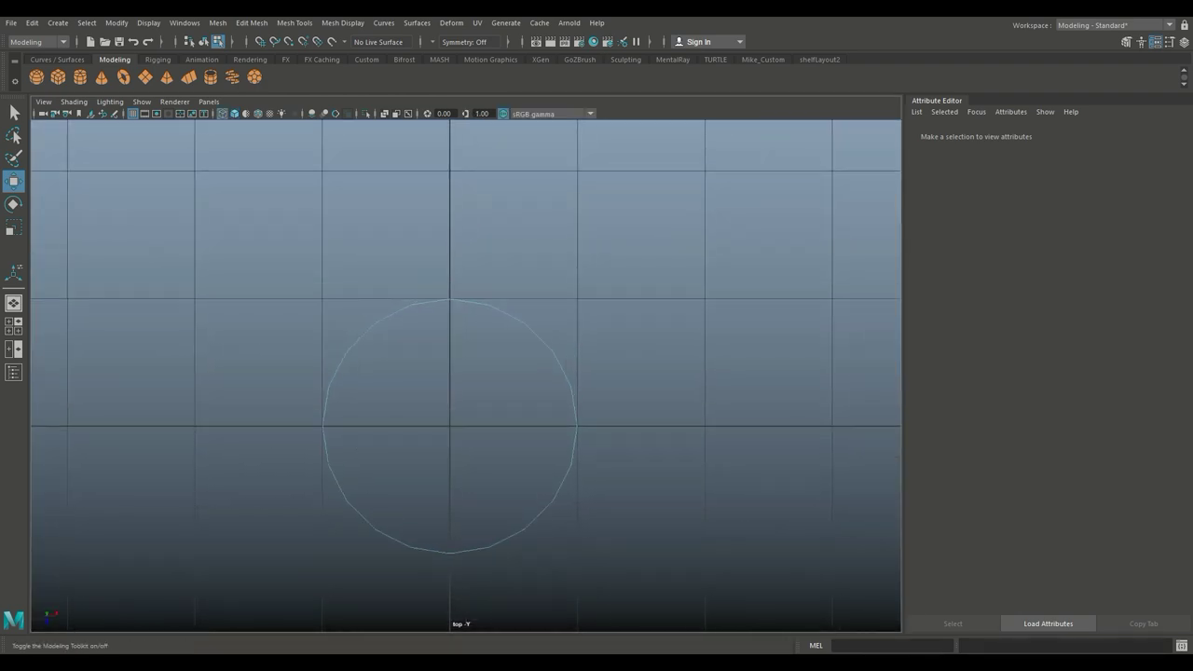
left_click(1127, 42)
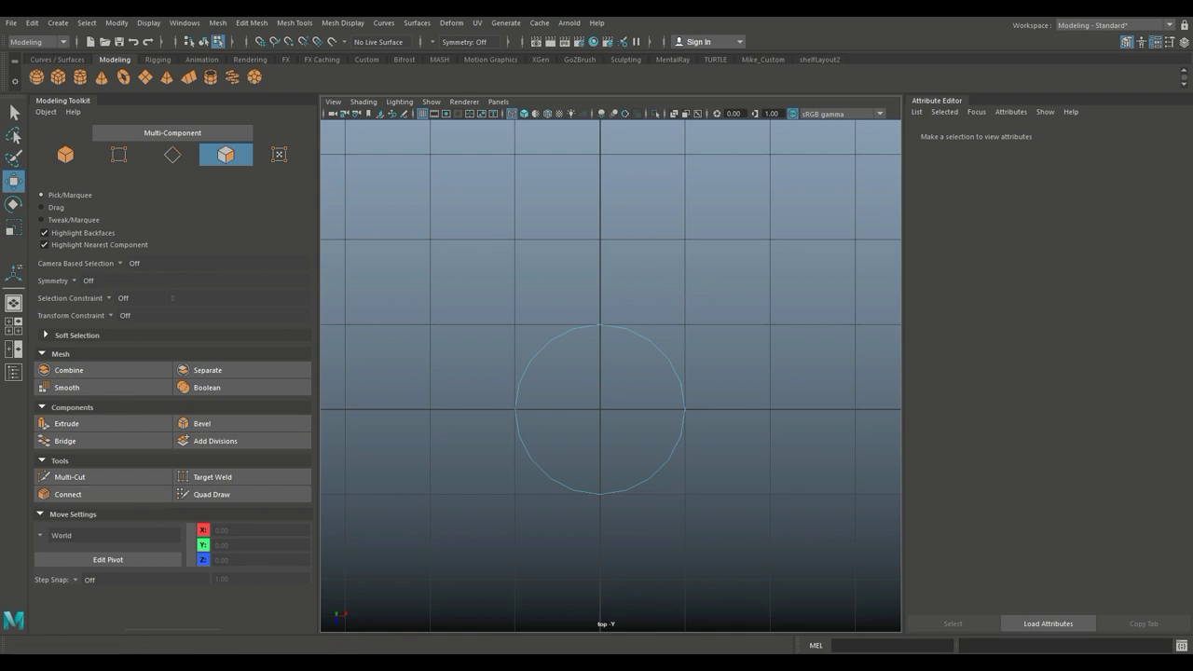
scroll(611, 376, "up", 3)
left_click(70, 477)
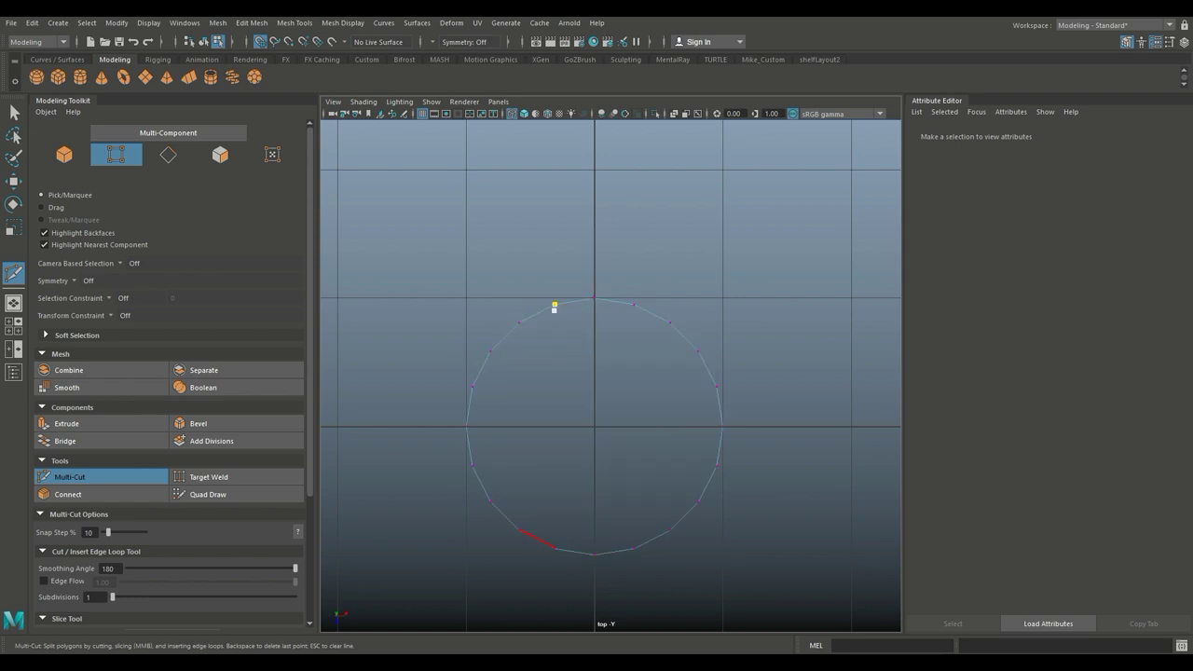
left_click(556, 548)
key("Return")
left_click(634, 304)
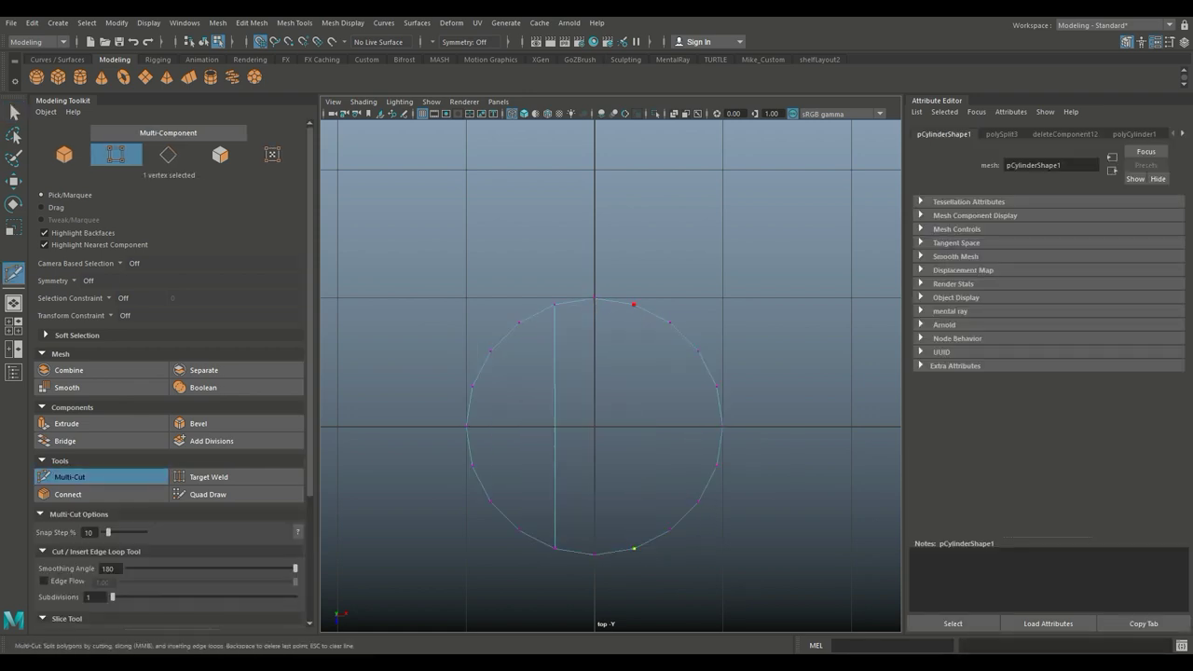
left_click(634, 549)
key("Return")
Step: Cut three more front-to-back edges across the cap between opposite vertices, including one through the centre
left_click(519, 322)
left_click(519, 529)
left_click(670, 322)
left_click(670, 530)
left_click(593, 299)
left_click(594, 554)
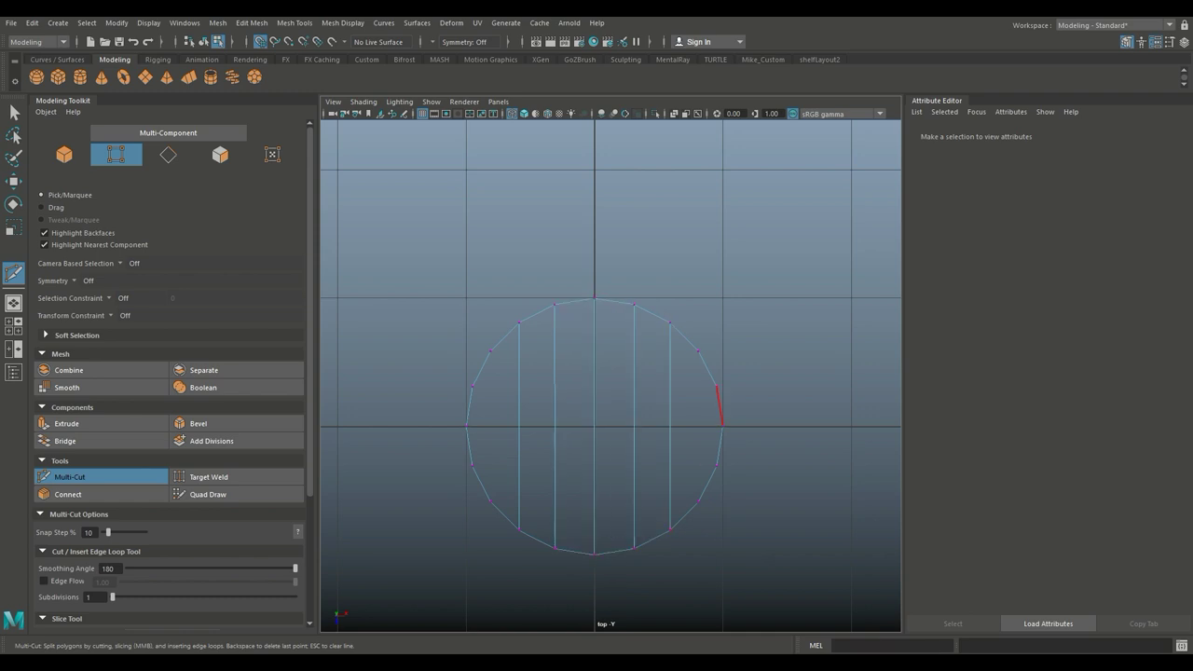
Step: Add the crosswise cuts and remaining outer front-to-back cuts between opposite rim vertices to complete a square grid on the cap
left_click(670, 322)
left_click(491, 352)
left_click(716, 385)
left_click(466, 426)
left_click(722, 426)
left_click(473, 466)
left_click(717, 465)
key("Return")
left_click(490, 502)
left_click(699, 502)
key("Return")
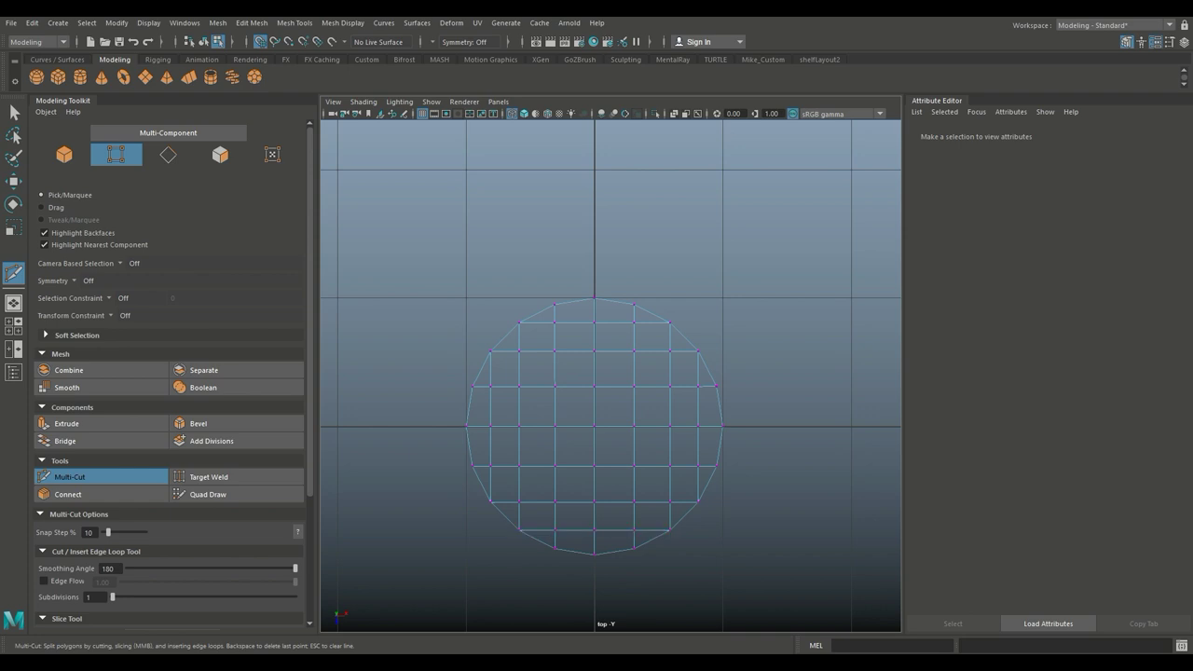
key("q")
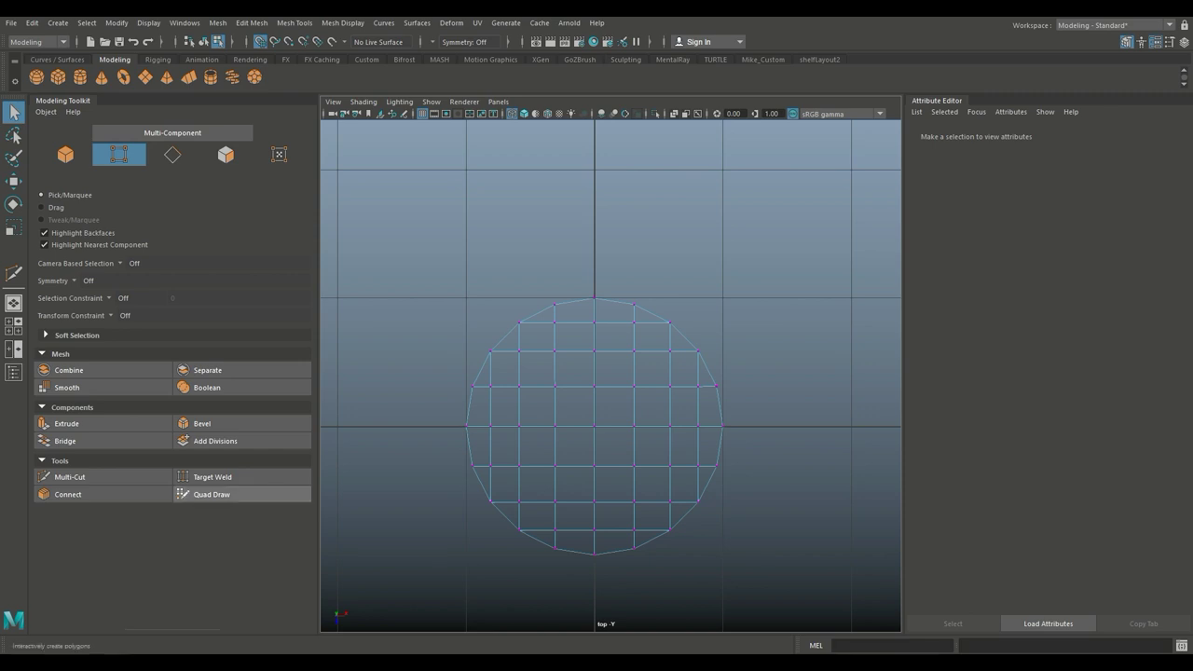
left_click(1128, 42)
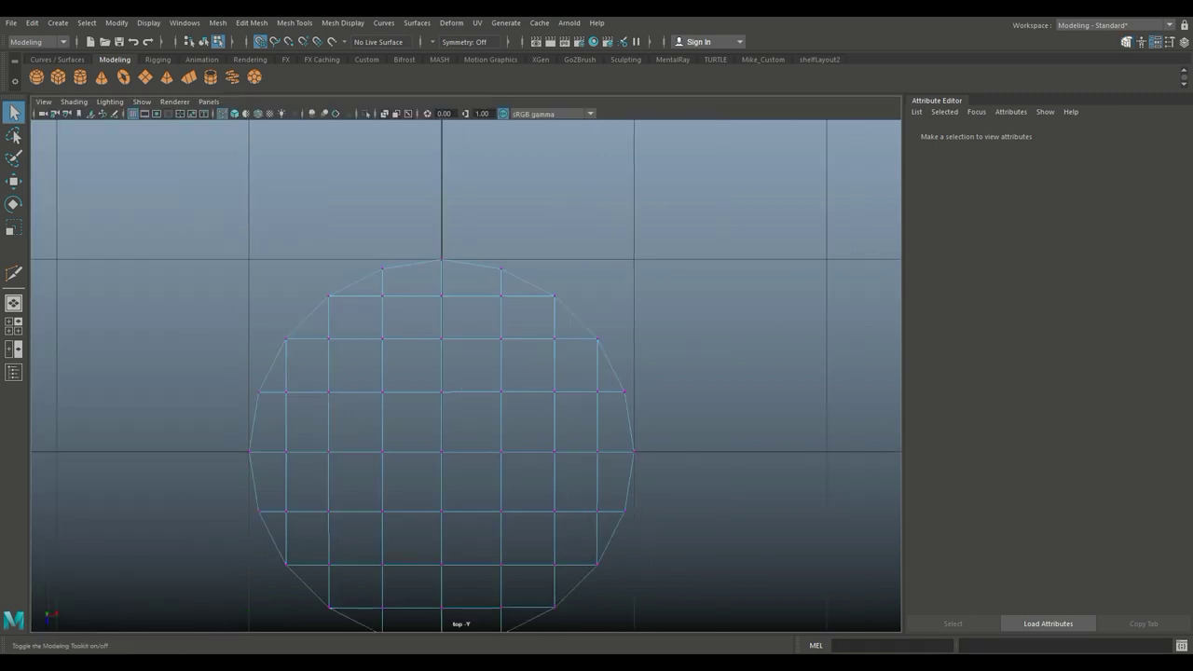
Step: In the perspective view, select the cylinder's bottom vertices and move them up to shorten it into a thin disc
left_click(14, 325)
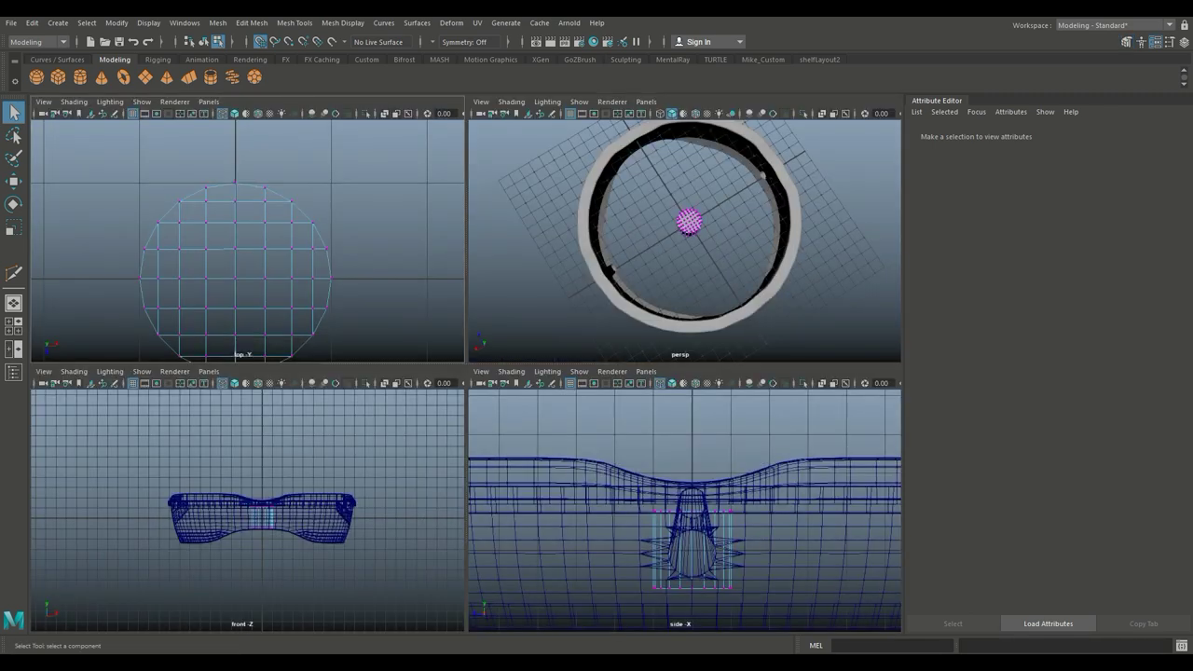
key("space")
scroll(467, 373, "up", 5)
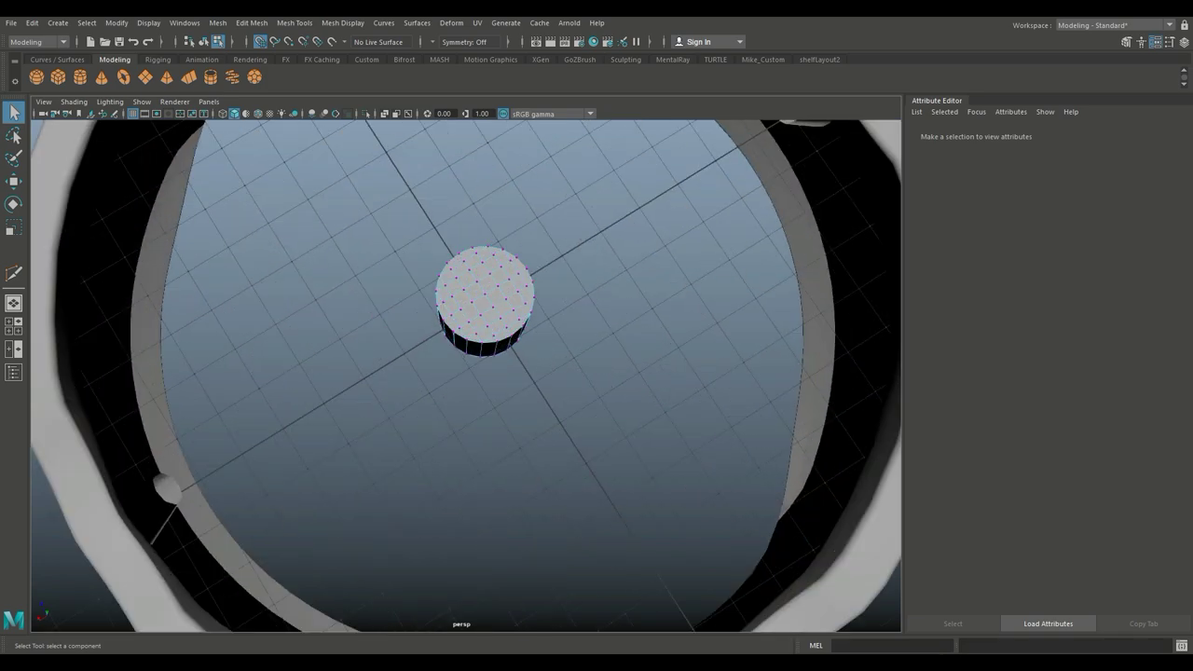
left_click_drag(466, 373, 536, 220, "alt")
right_click_drag(506, 301, 452, 290)
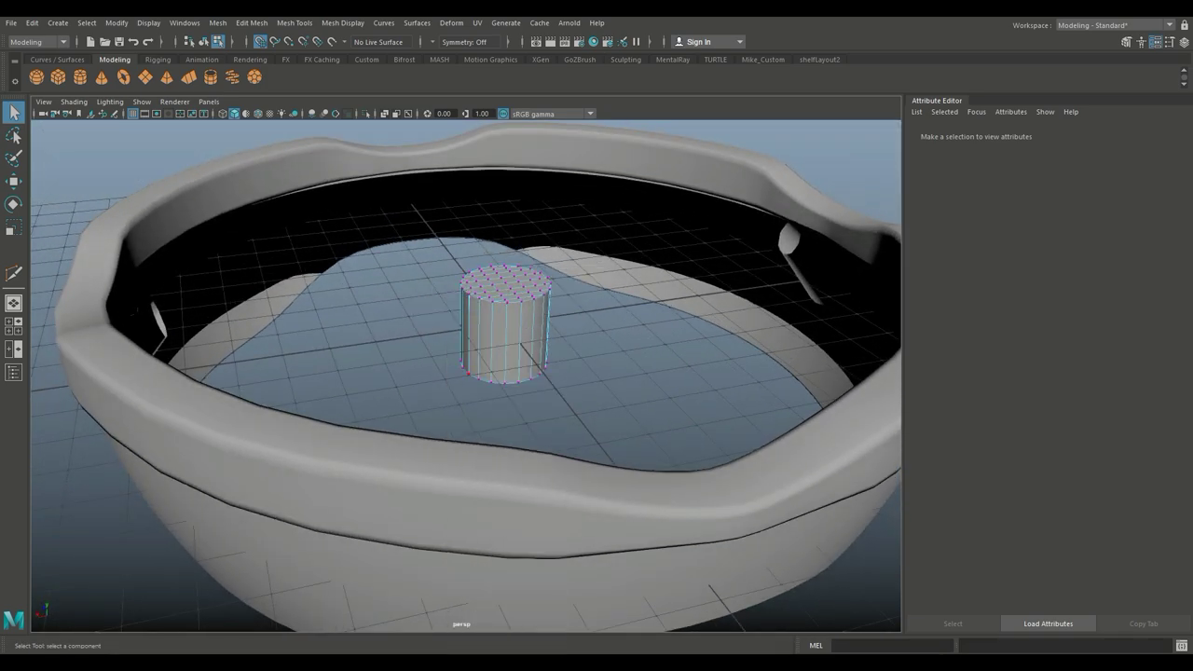
left_click_drag(385, 341, 662, 492)
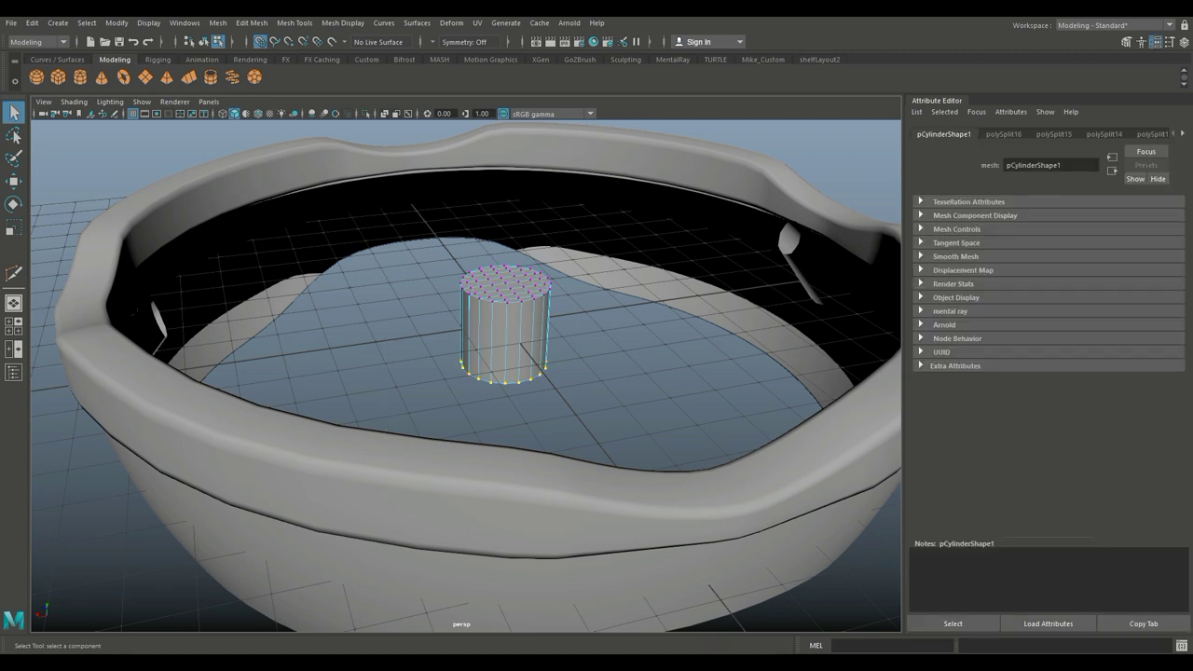
key("w")
left_click_drag(492, 308, 492, 225)
key("ctrl+z")
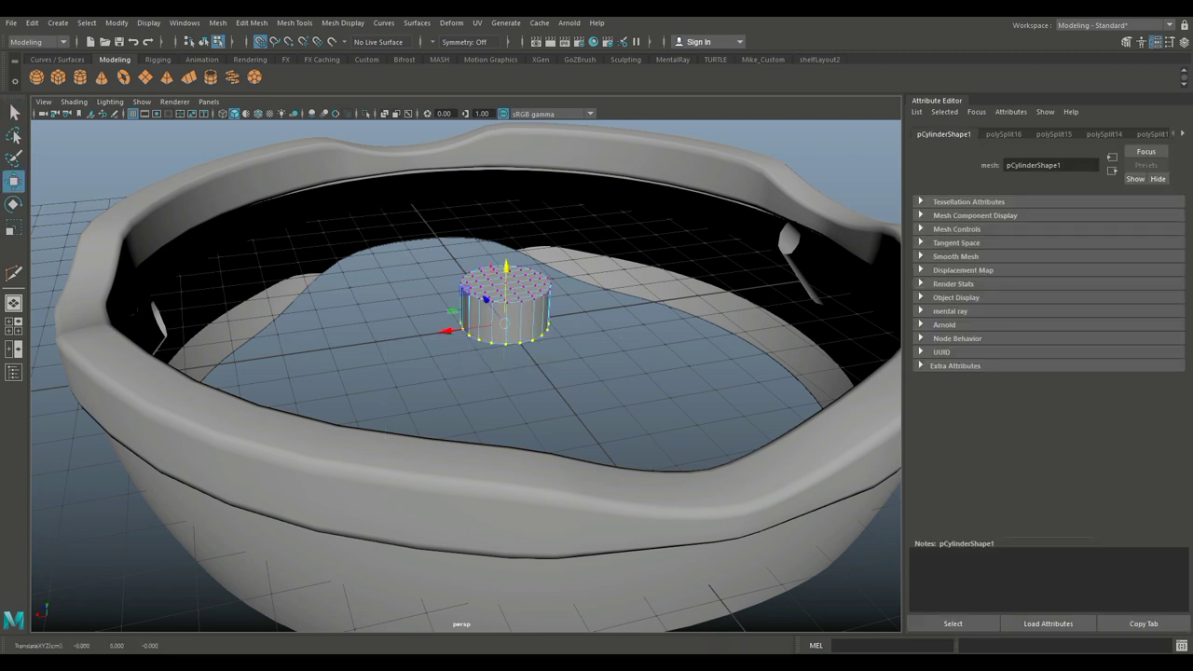
left_click_drag(506, 280, 506, 254)
Step: Select a cross-shaped group of faces on the disc's top cap, with arms two faces wide
left_click_drag(466, 420, 466, 280, "alt")
middle_click_drag(467, 373, 473, 420, "alt")
middle_click_drag(560, 280, 338, 312, "alt")
left_click_drag(338, 312, 337, 261, "alt")
middle_click_drag(338, 261, 421, 339, "alt")
middle_click_drag(460, 277, 477, 328, "alt")
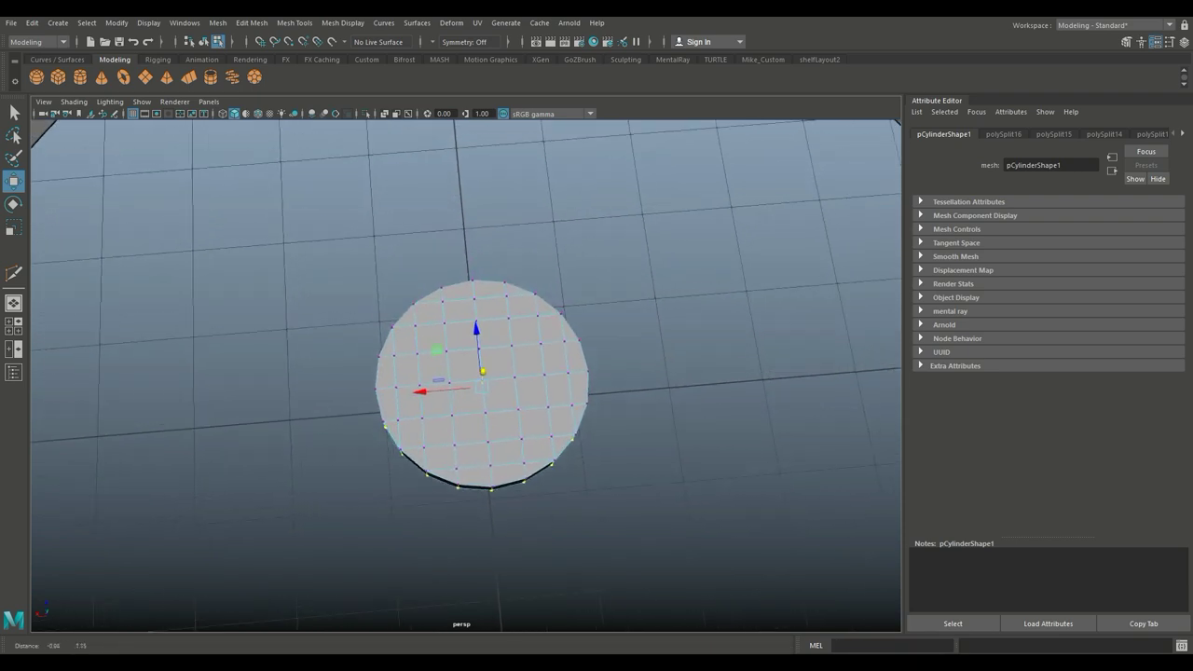
right_click_drag(460, 292, 466, 322)
mouse_move(446, 302)
left_mouse_down()
mouse_move(476, 321)
mouse_move(459, 310)
left_mouse_up()
left_click(495, 336, "shift")
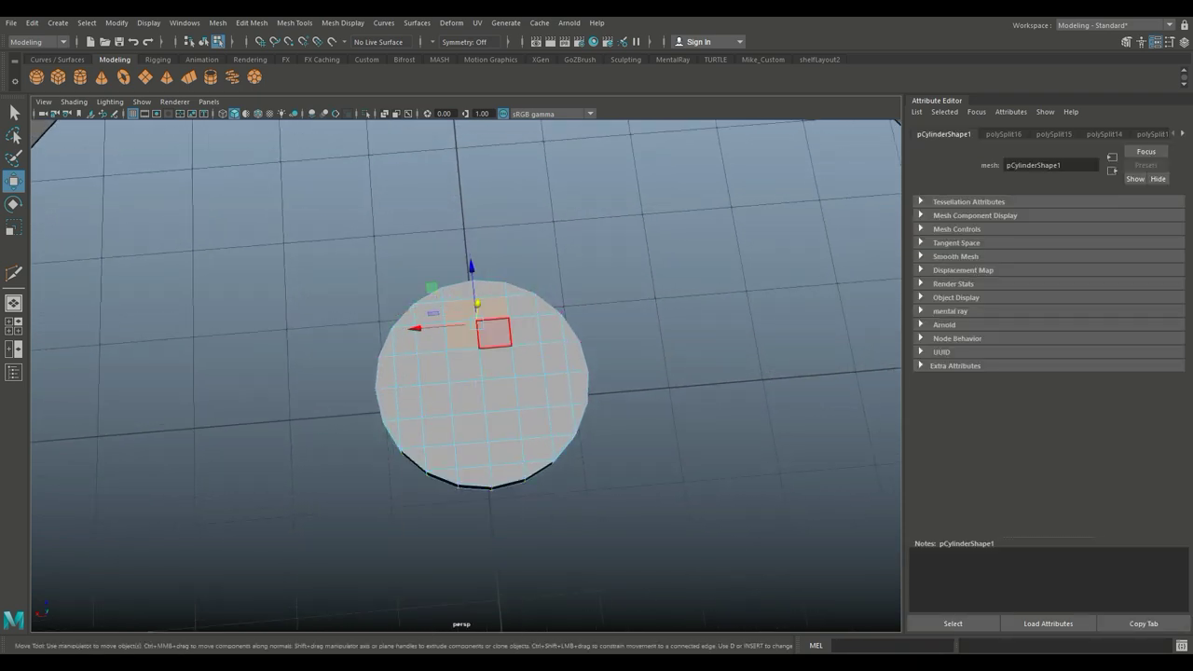
left_click(466, 394, "shift")
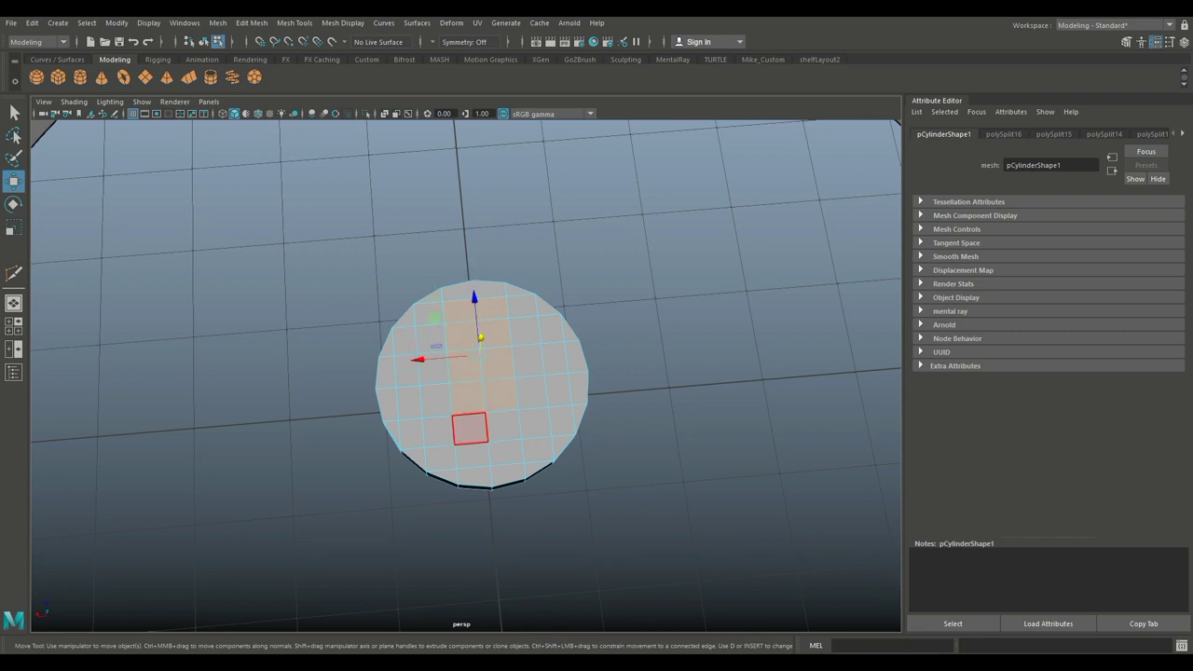
left_click(469, 426, "shift")
left_click(530, 392, "shift")
left_click(551, 357, "shift")
left_click(558, 389, "shift")
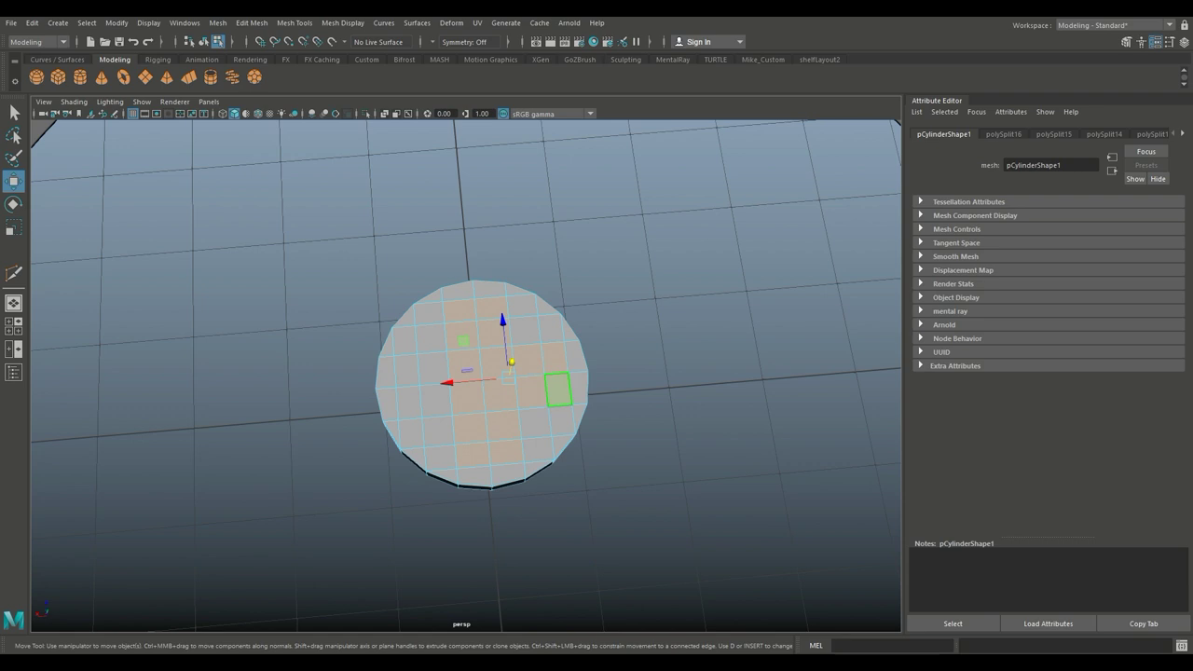
left_click(432, 368, "shift")
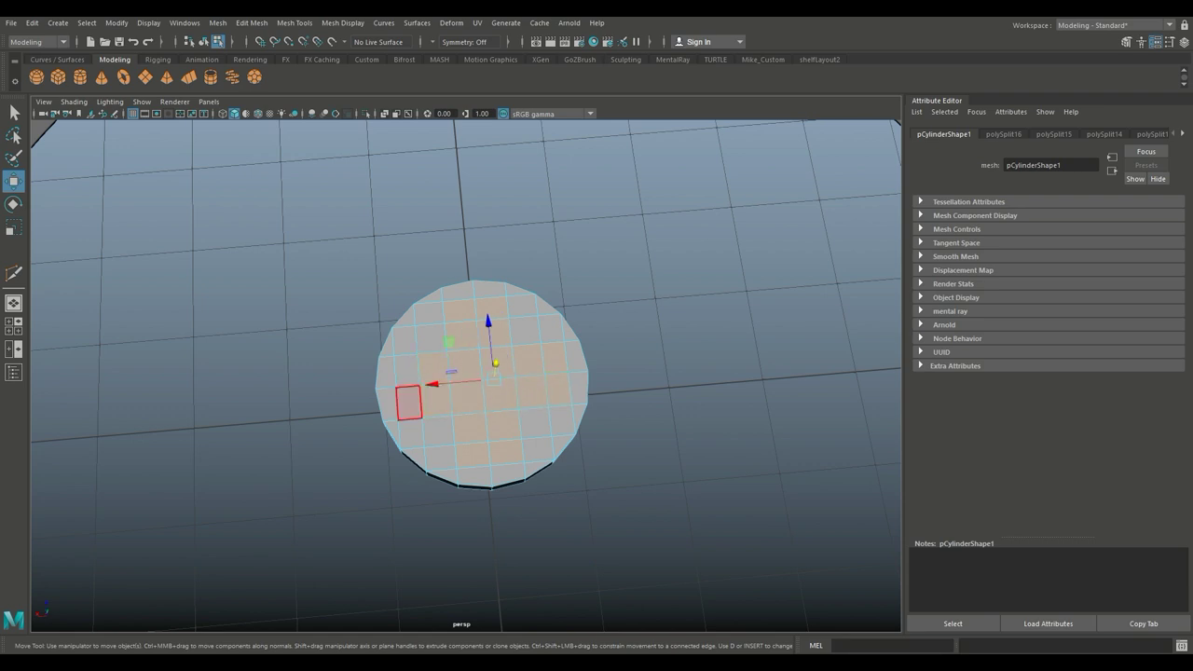
left_click(406, 367, "shift")
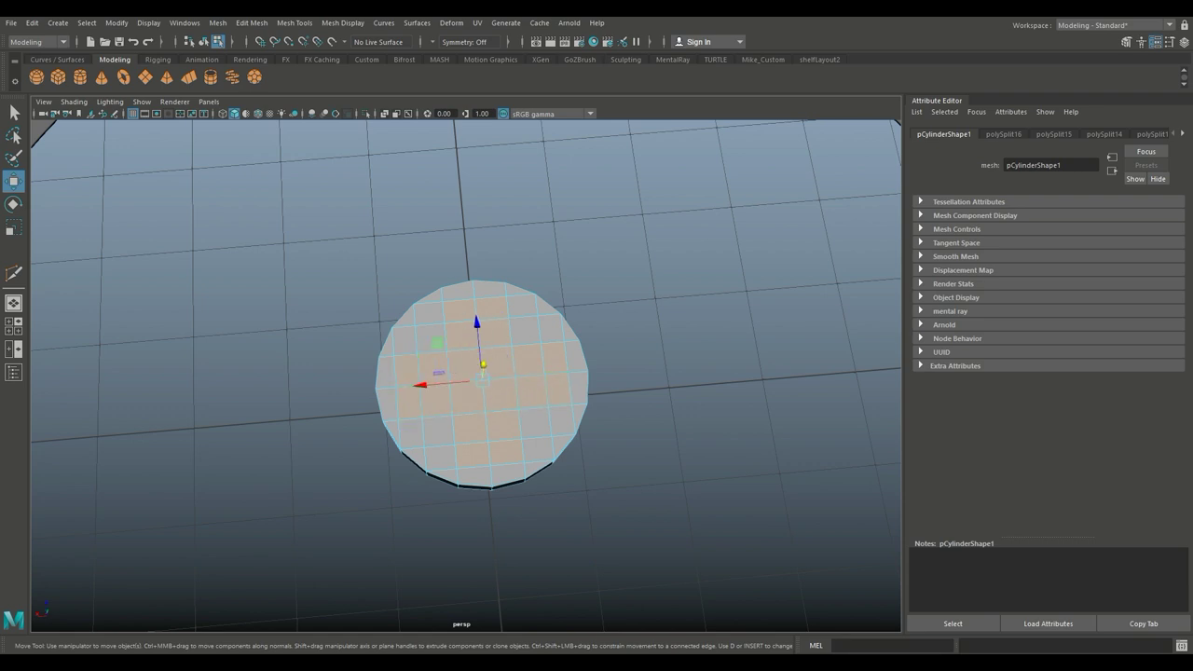
Step: Extrude the cross-shaped faces and move them down to form a shallow recess in the disc
key("ctrl+e")
key("w")
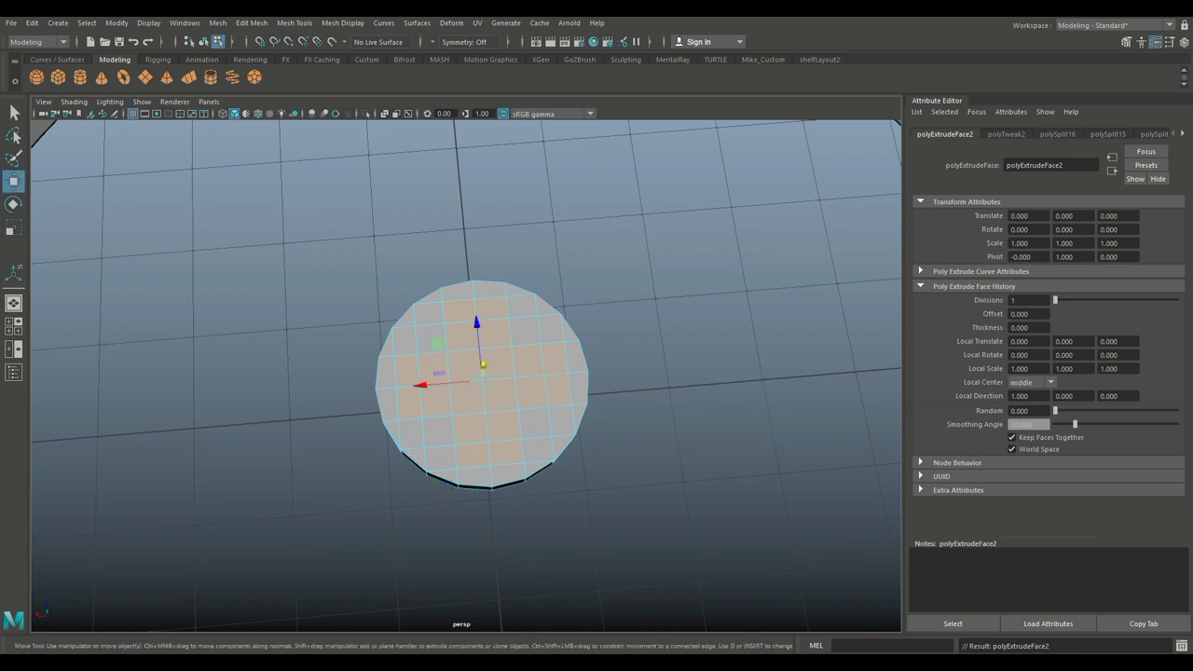
left_click_drag(550, 401, 559, 303, "alt")
left_click_drag(497, 254, 497, 268)
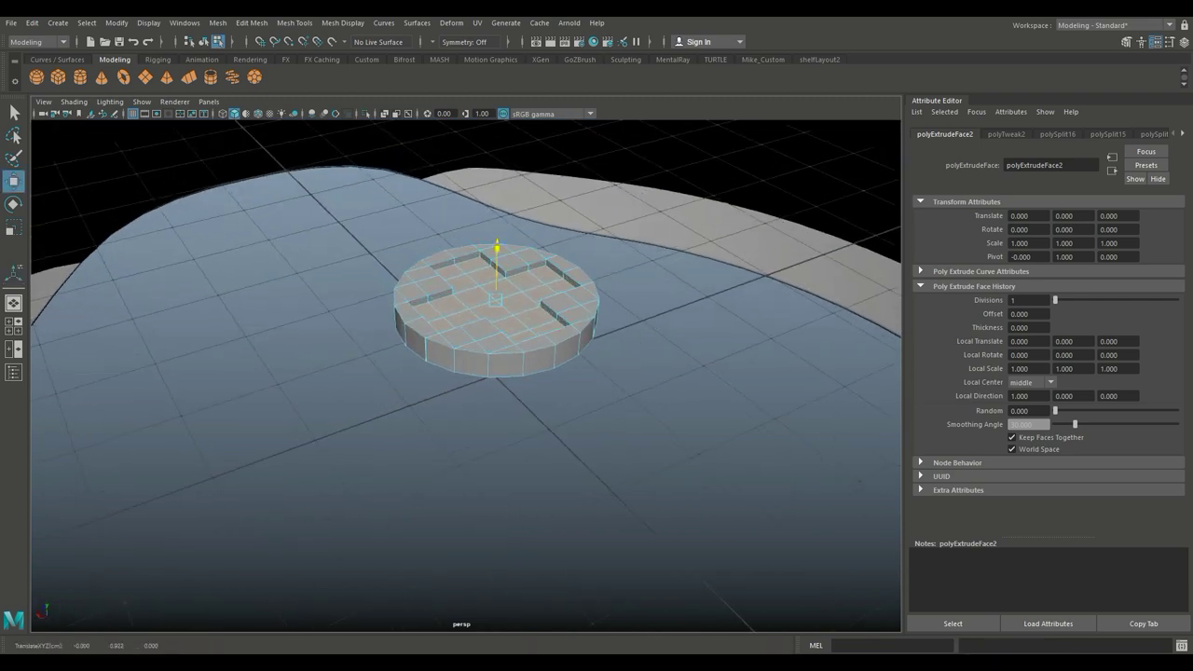
Step: Extrude the recessed cross faces again with an offset of 0.1 and lower them slightly
key("ctrl+e")
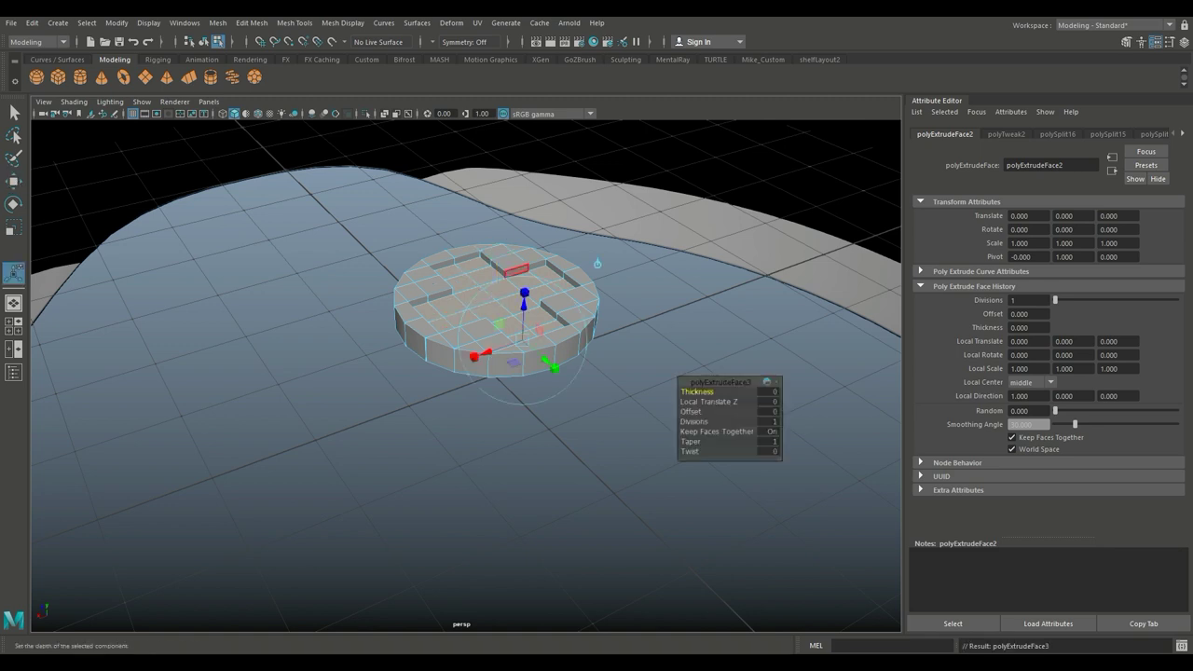
left_click_drag(690, 411, 728, 411)
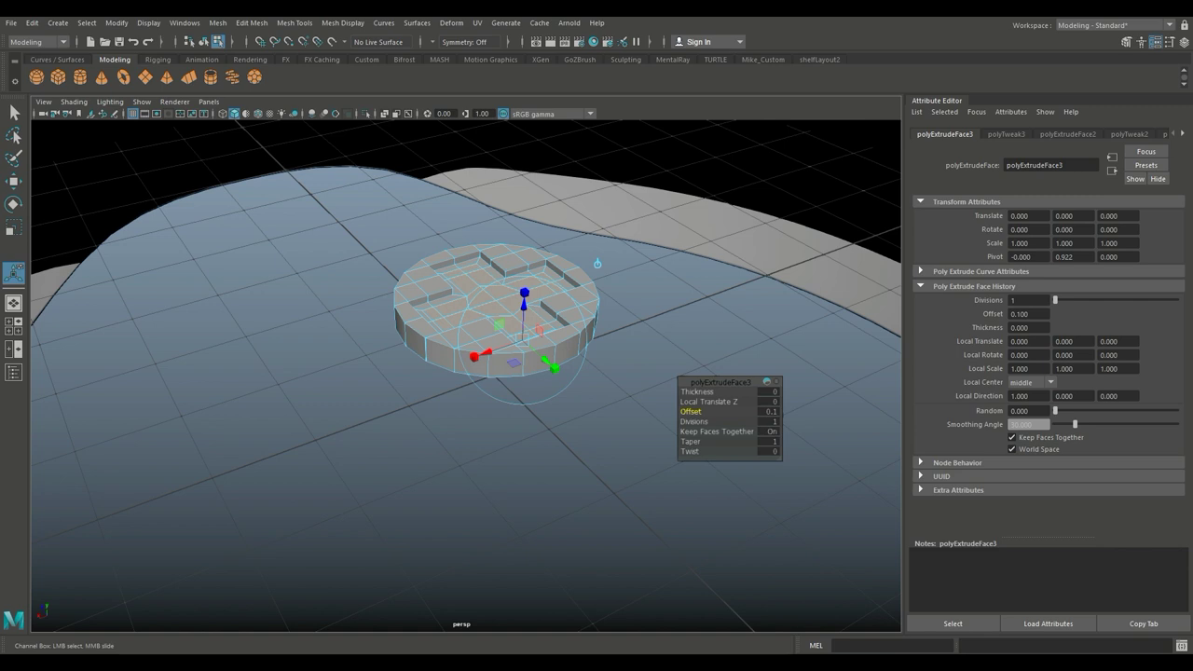
key("w")
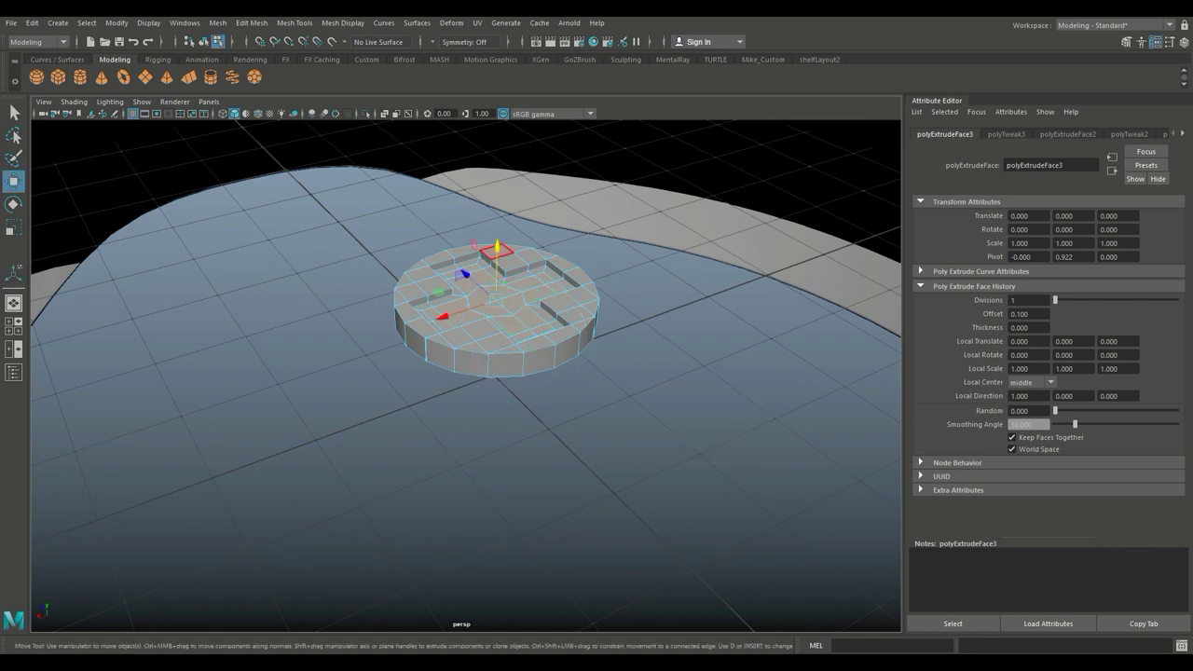
left_click_drag(497, 248, 497, 249)
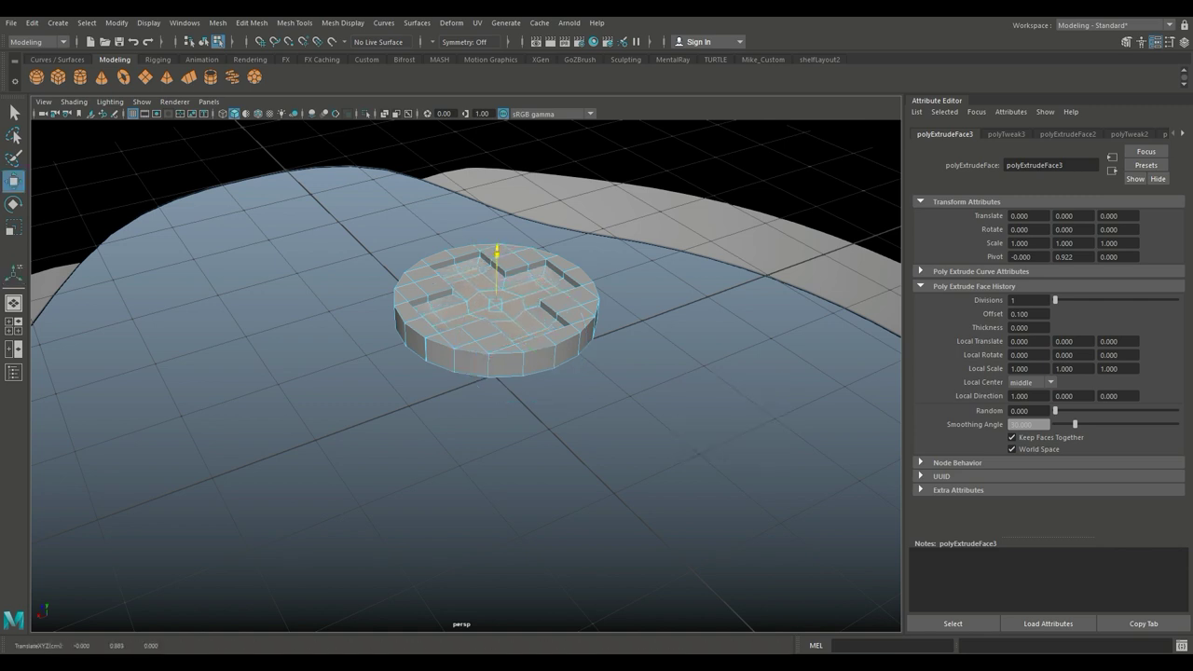
Step: Return the disc to object mode and turn on its smooth preview to check the cross-shaped recess
right_click(526, 252)
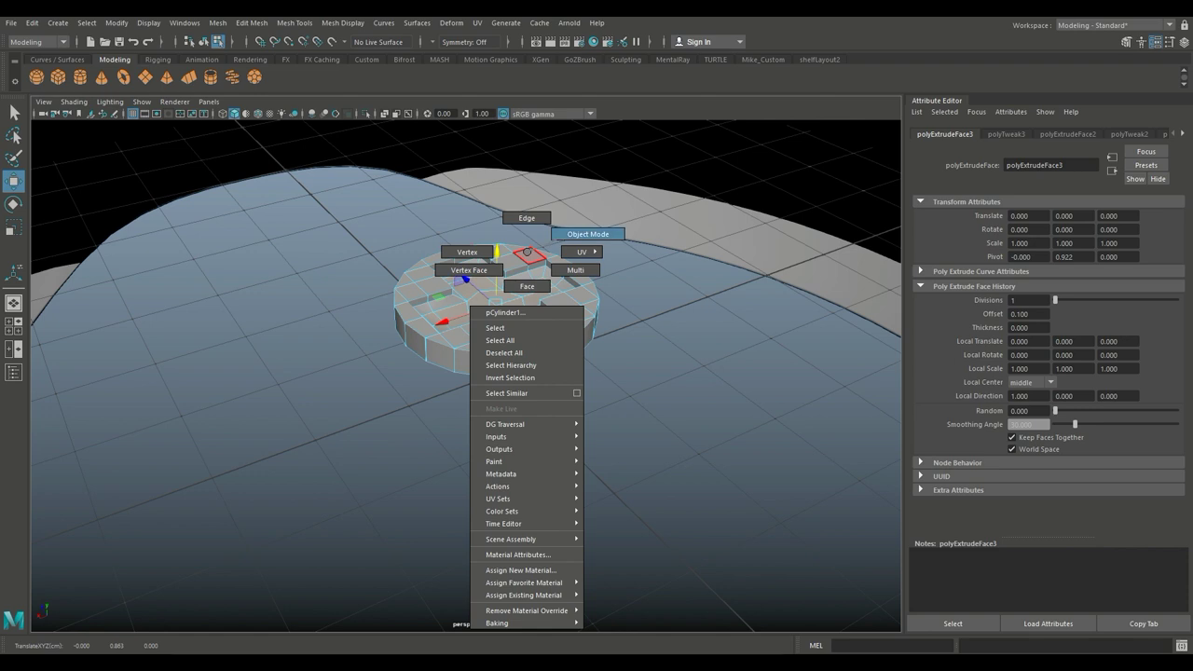
left_click(587, 234)
key("3")
scroll(509, 308, "up", 2)
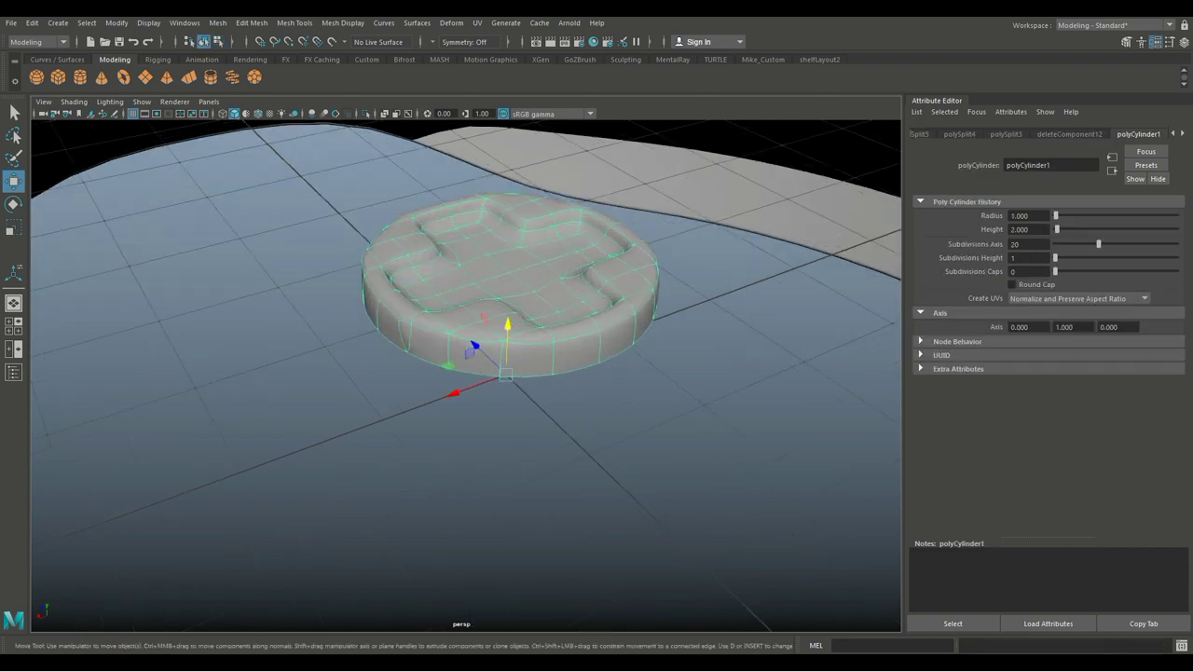
left_click(466, 513)
left_click_drag(467, 373, 439, 387, "alt")
left_click(494, 364)
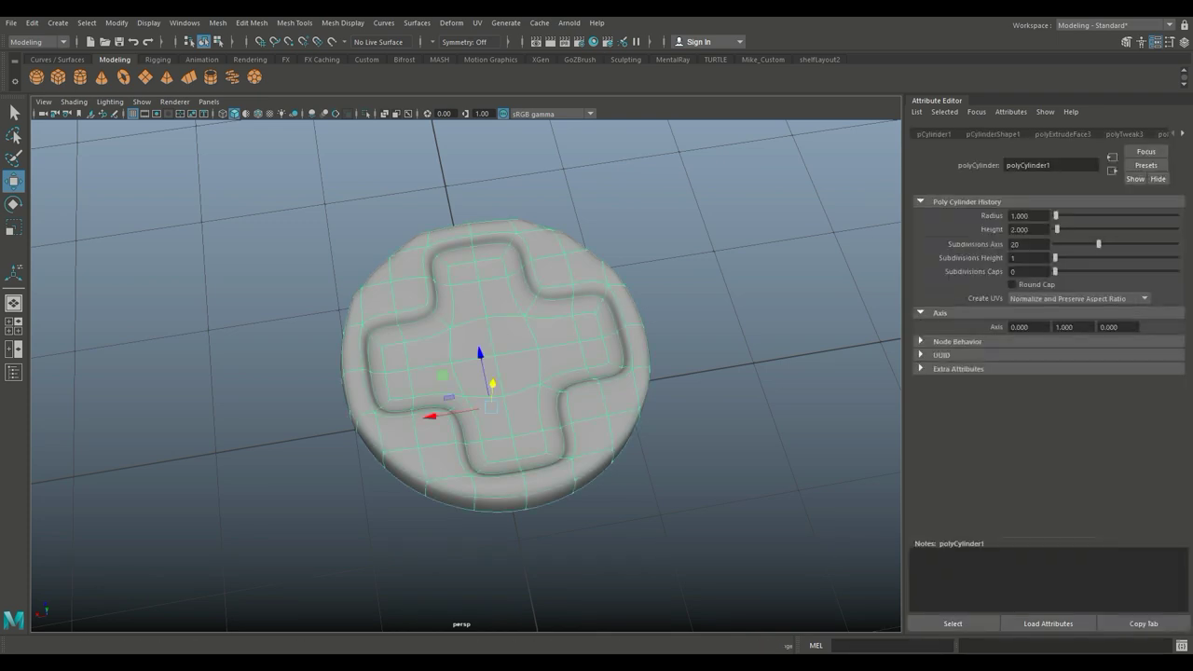
Step: Apply Smooth to the disc with 1 division
left_click(217, 23)
left_click(261, 138)
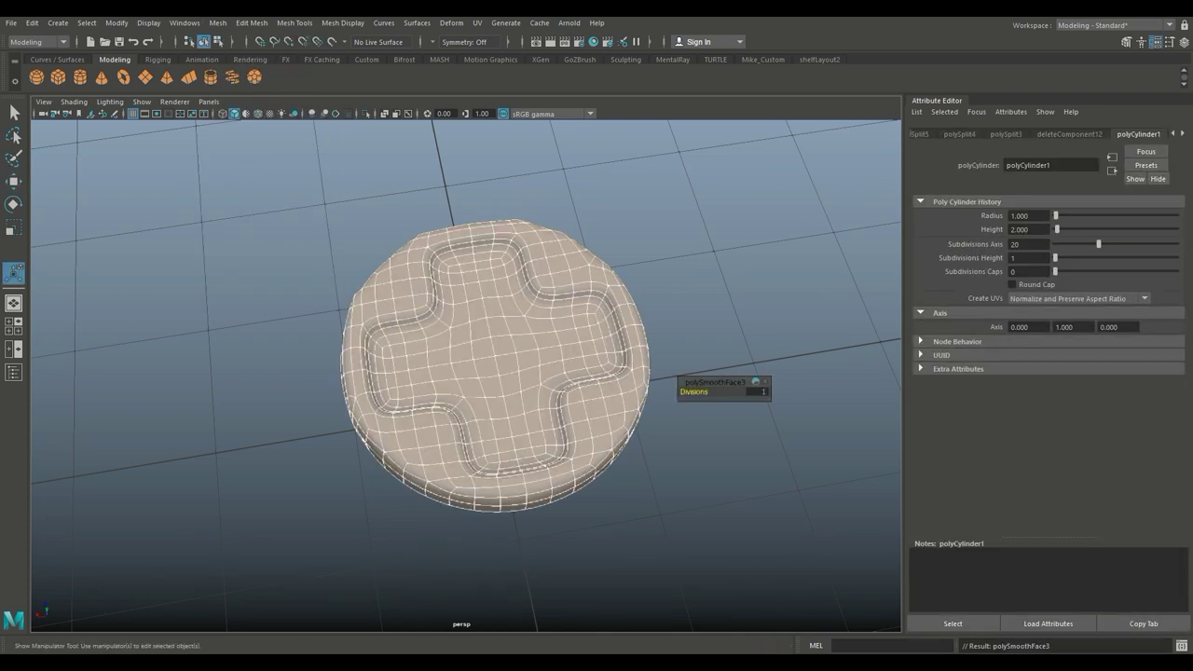
scroll(485, 368, "down", 3)
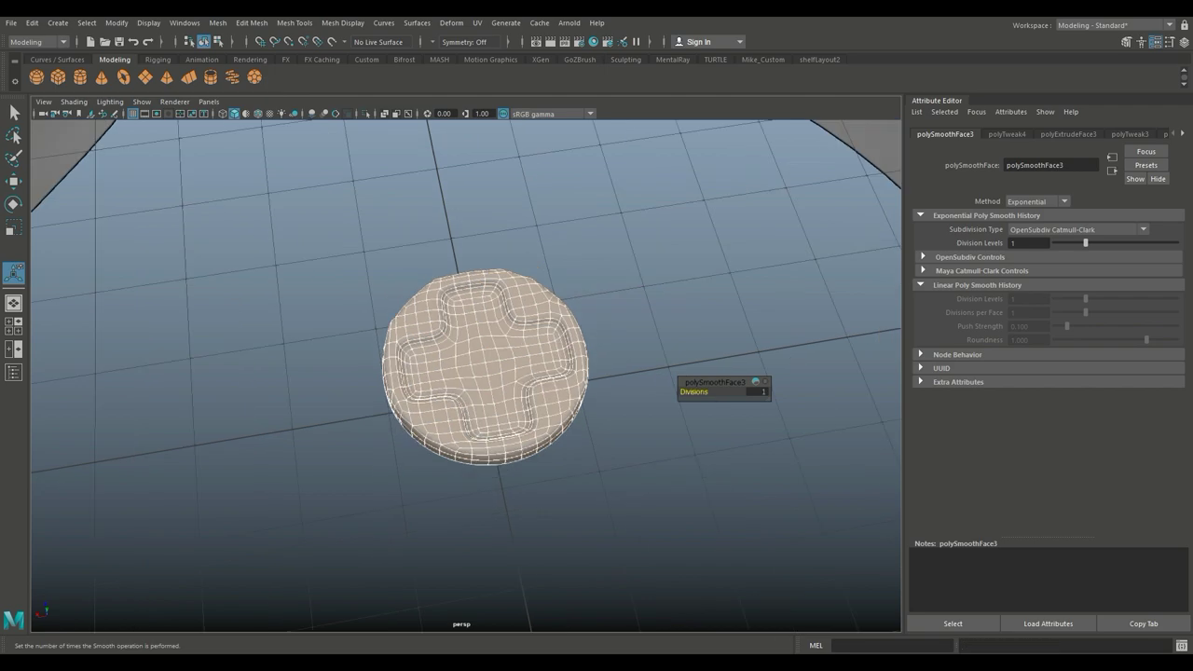
scroll(466, 373, "down", 5)
Step: Select the smoothed disc in object mode, lower it at the ring's centre and center its pivot for rotation
left_click_drag(205, 317, 163, 355, "alt")
right_click_drag(461, 279, 513, 289)
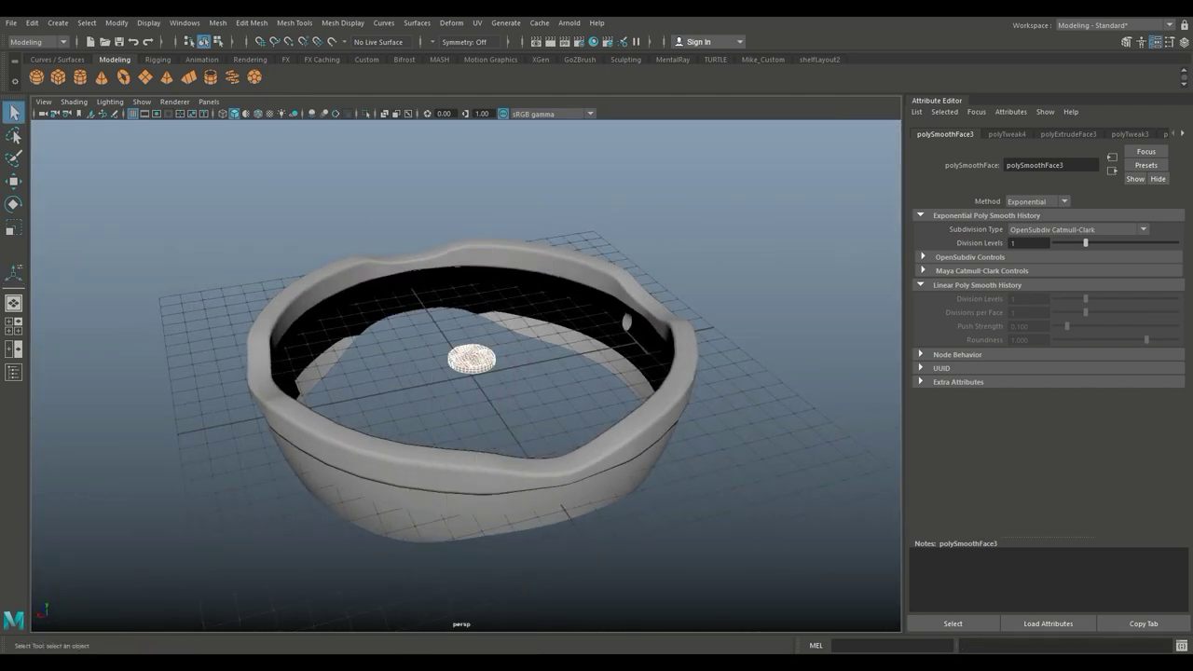
left_click(471, 359)
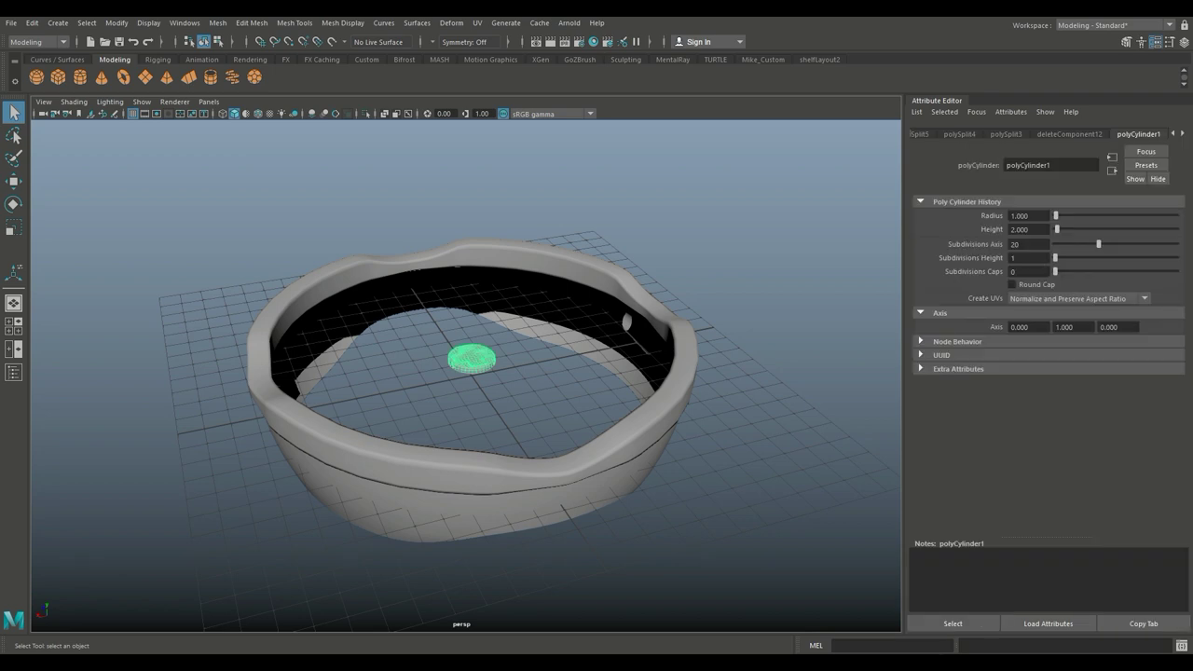
key("e")
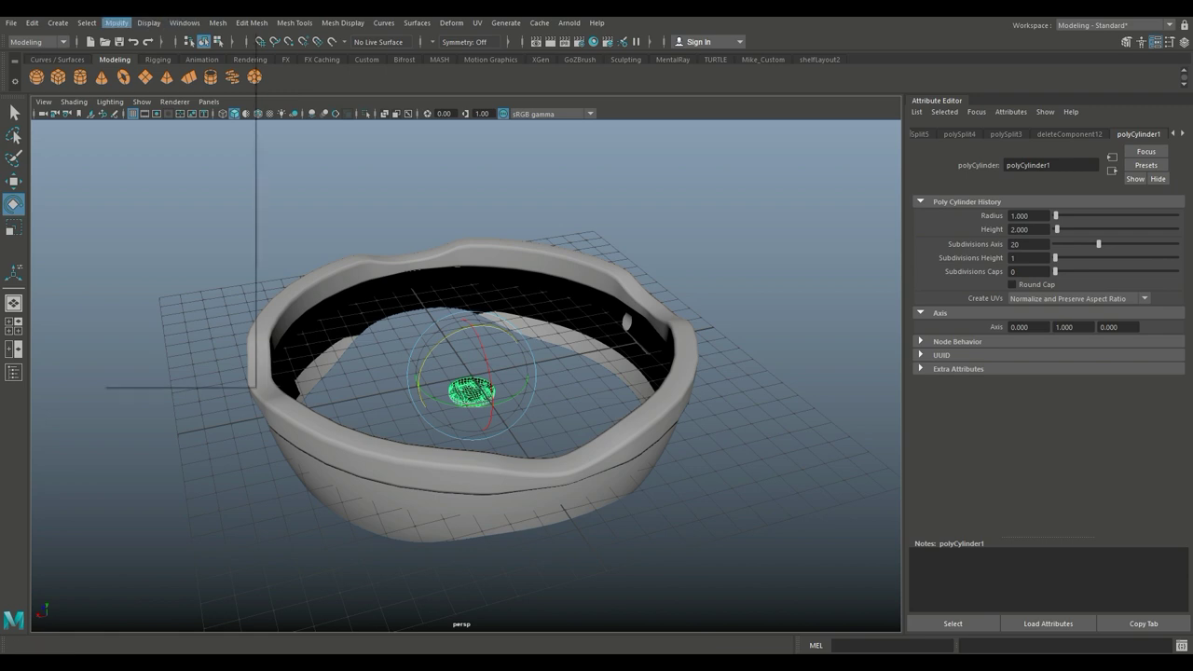
left_click(116, 23)
left_click(140, 113)
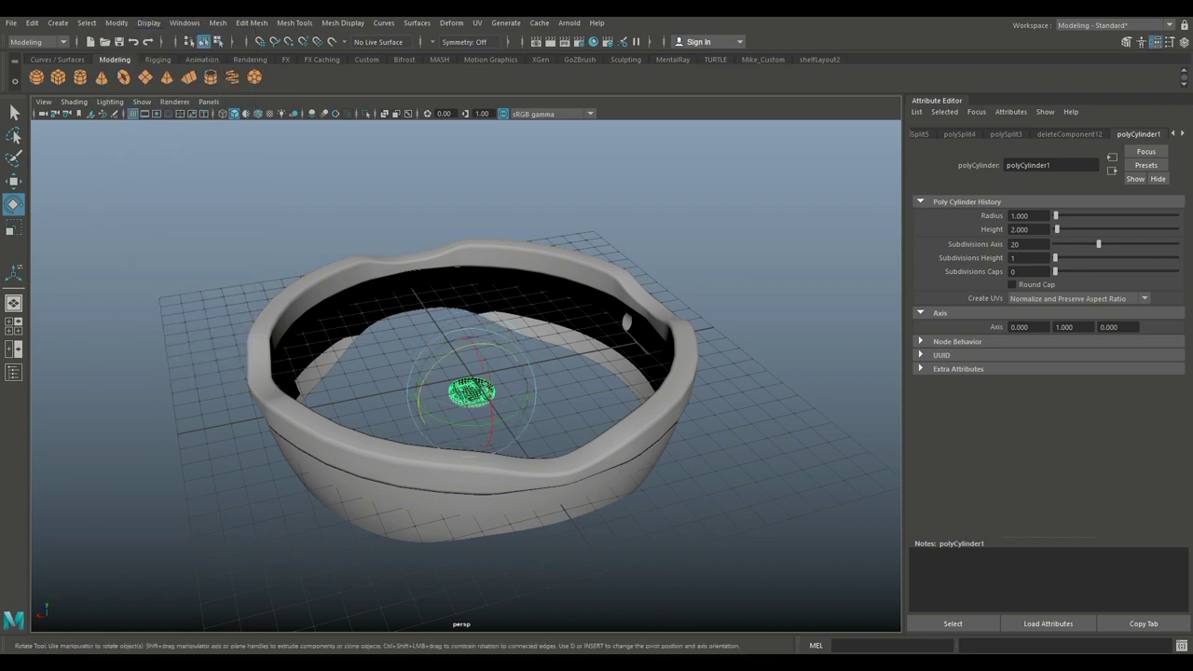
Step: Move the small cylinder from the centre of the ring out to the round hole in the shell's side wall
key("w")
left_click_drag(415, 402, 222, 442)
mouse_move(466, 373)
left_mouse_down("alt")
mouse_move(419, 354)
mouse_move(401, 326)
mouse_move(463, 296)
mouse_move(465, 280)
mouse_move(511, 346)
mouse_move(487, 378)
left_mouse_up("alt")
key("e")
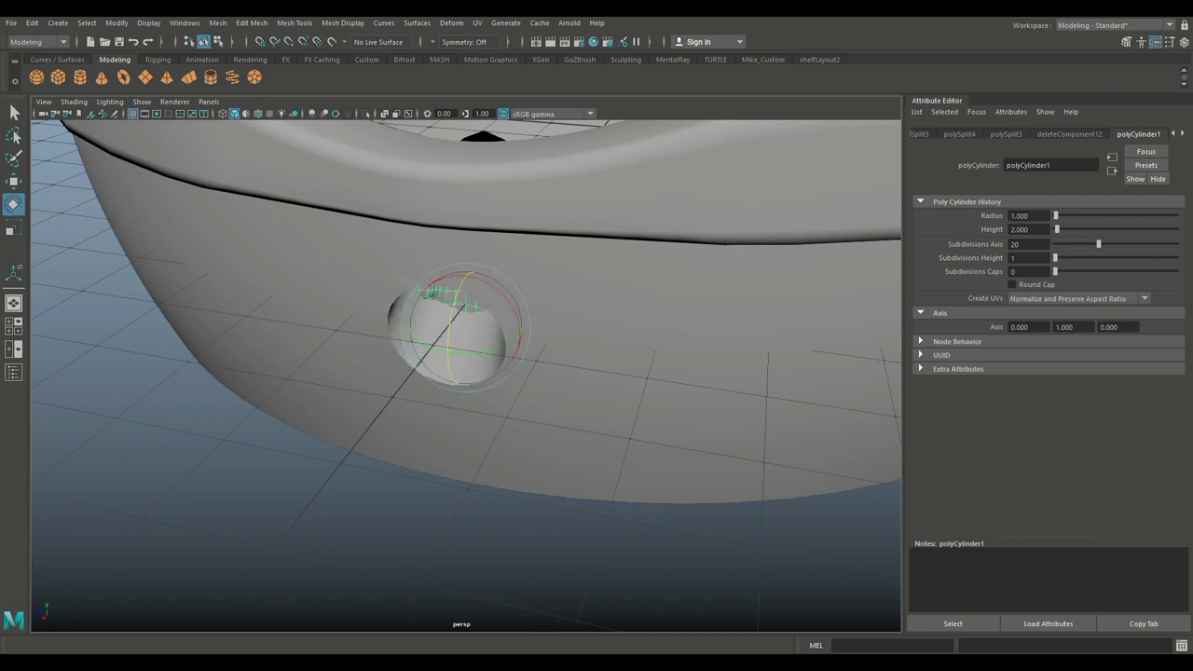
Step: In the side view, scale the cylinder down uniformly and raise it so it sits centred within the round hole
left_click(13, 325)
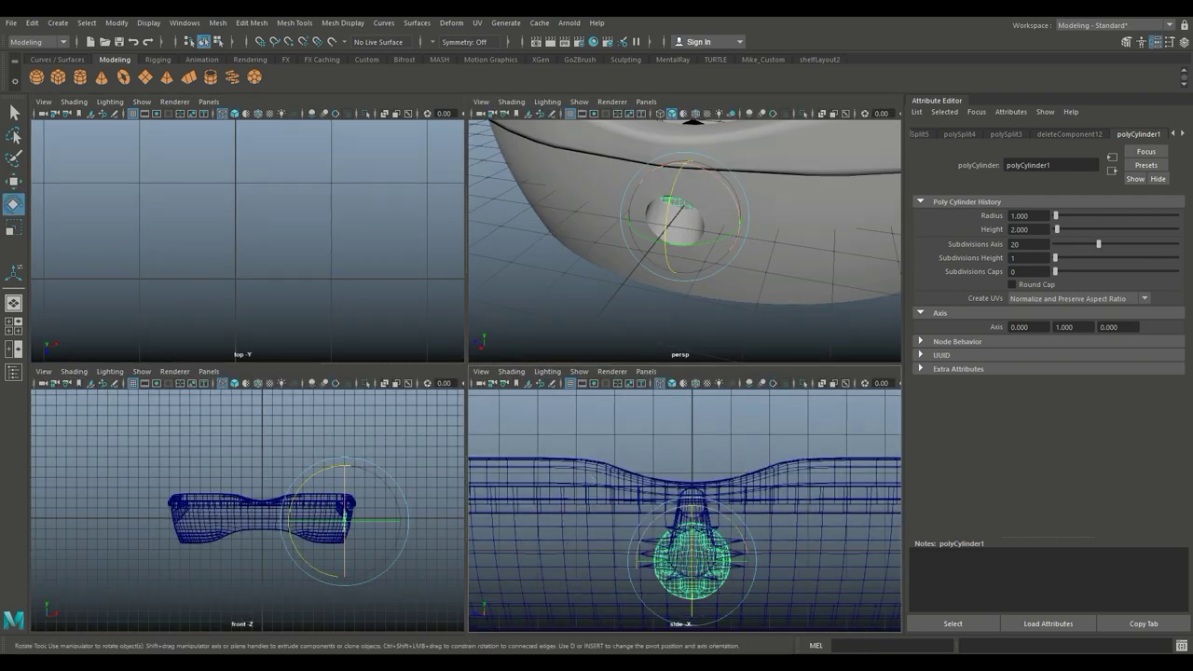
key("space")
scroll(494, 382, "up", 5)
scroll(518, 326, "up", 5)
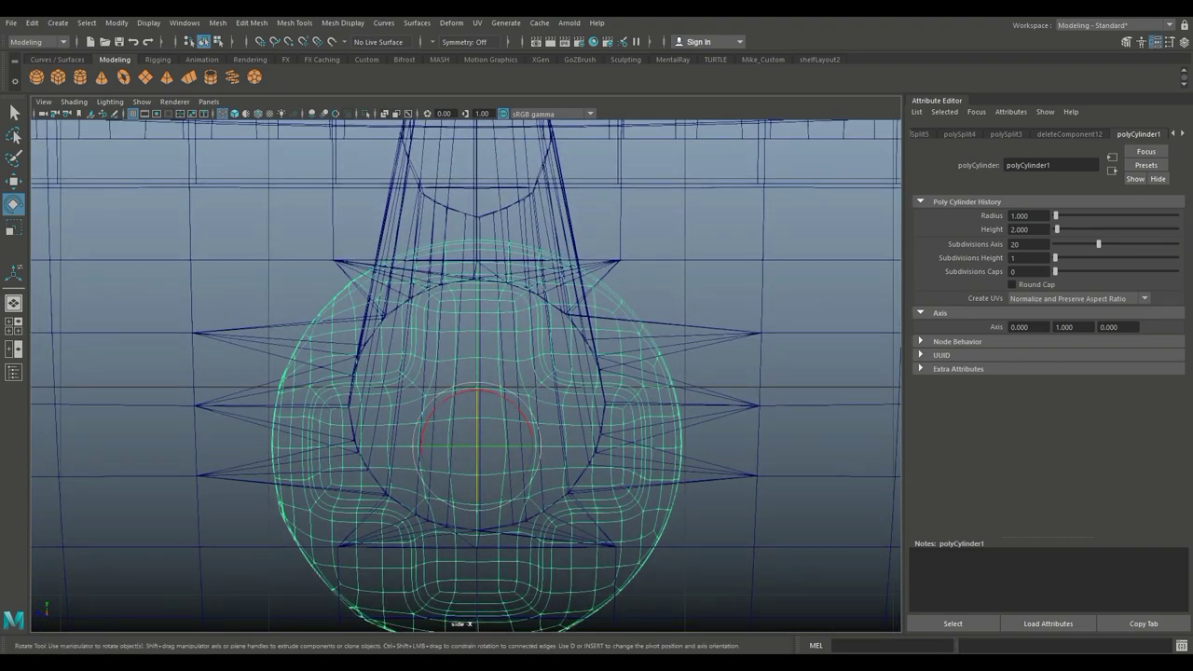
key("w")
left_click_drag(476, 386, 477, 354)
key("r")
left_click_drag(477, 415, 373, 416)
key("w")
left_click_drag(434, 373, 434, 361)
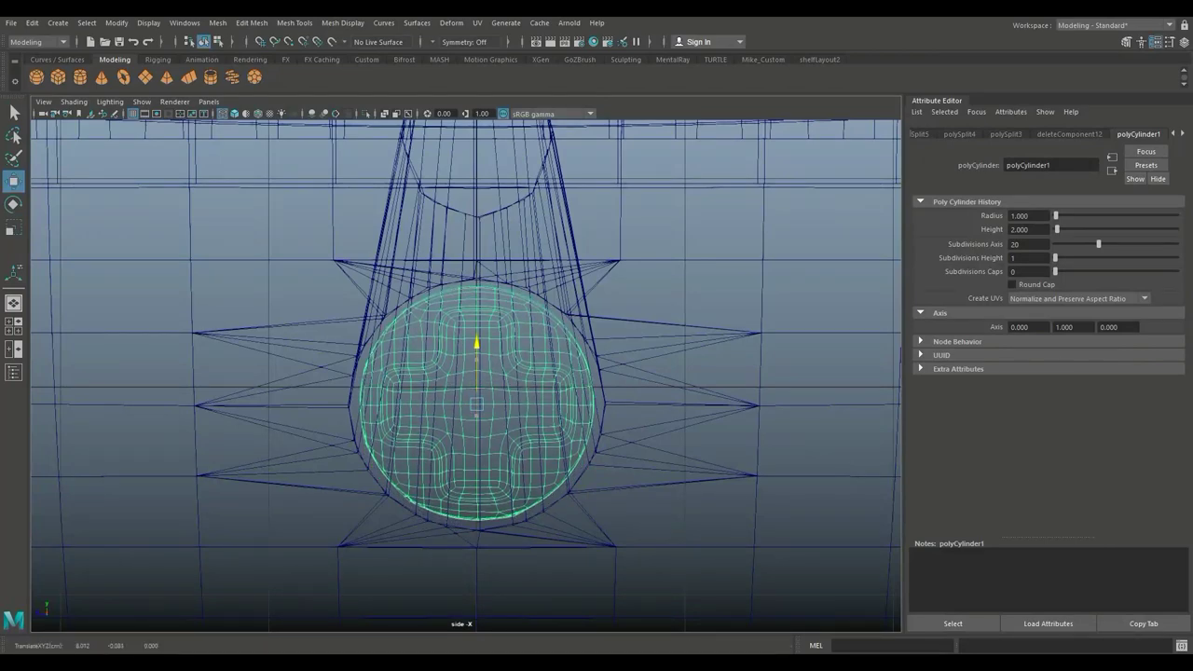
Step: Tilt the cylinder towards the slope of the shell wall and raise it inside the hole, working in the perspective view
left_click(14, 326)
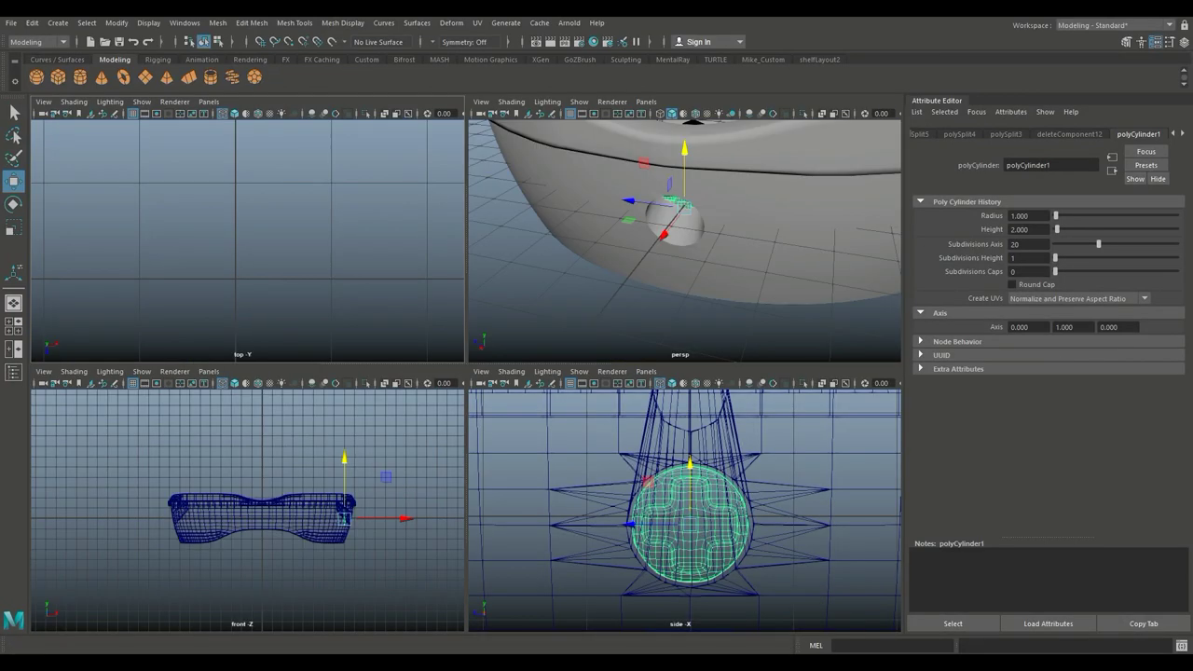
key("space")
left_click_drag(559, 326, 466, 321, "alt")
right_click_drag(466, 322, 550, 335, "alt")
left_click_drag(550, 336, 504, 308, "alt")
key("e")
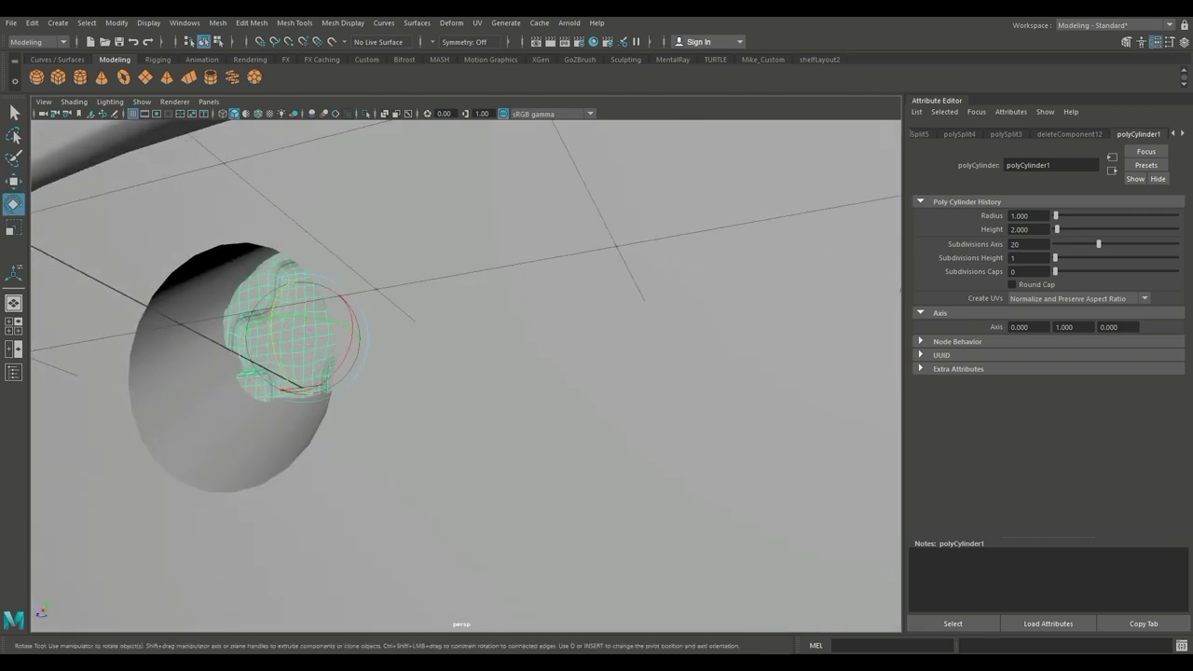
left_click_drag(359, 313, 310, 288)
left_click_drag(522, 373, 597, 326, "alt")
key("w")
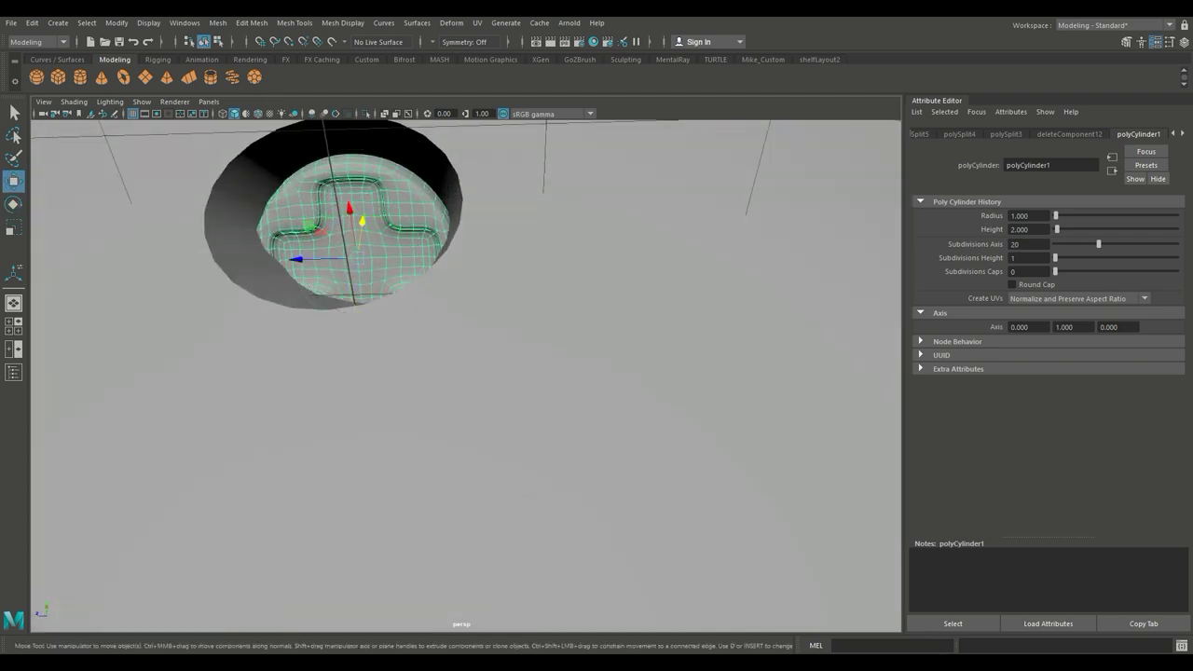
left_click_drag(362, 224, 344, 175)
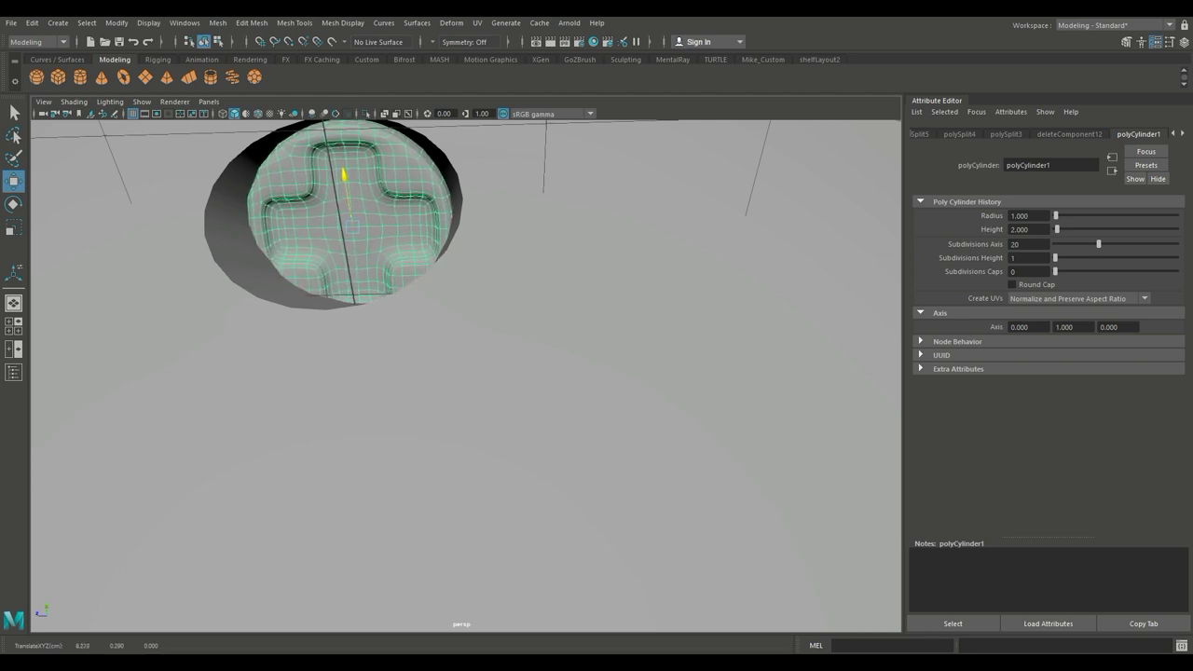
Step: Refine the cylinder's rotation so its cross-shaped face follows the shell wall, and scale it down slightly
scroll(467, 372, "down", 5)
left_click_drag(466, 373, 373, 345, "alt")
key("e")
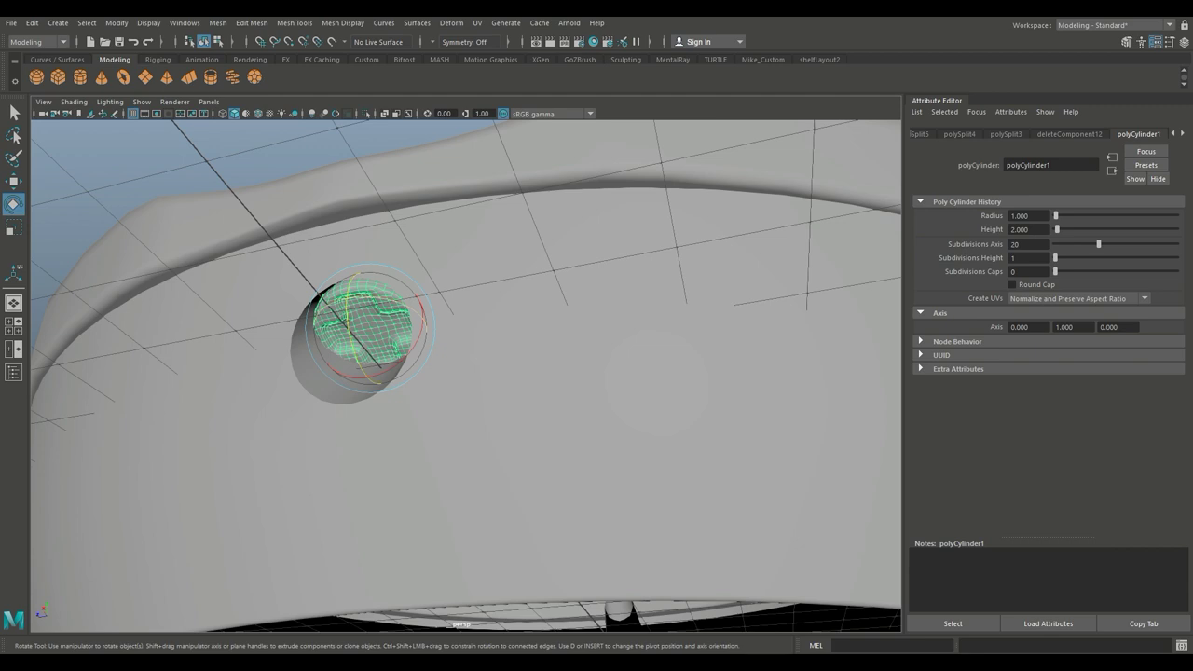
left_click_drag(423, 317, 391, 375)
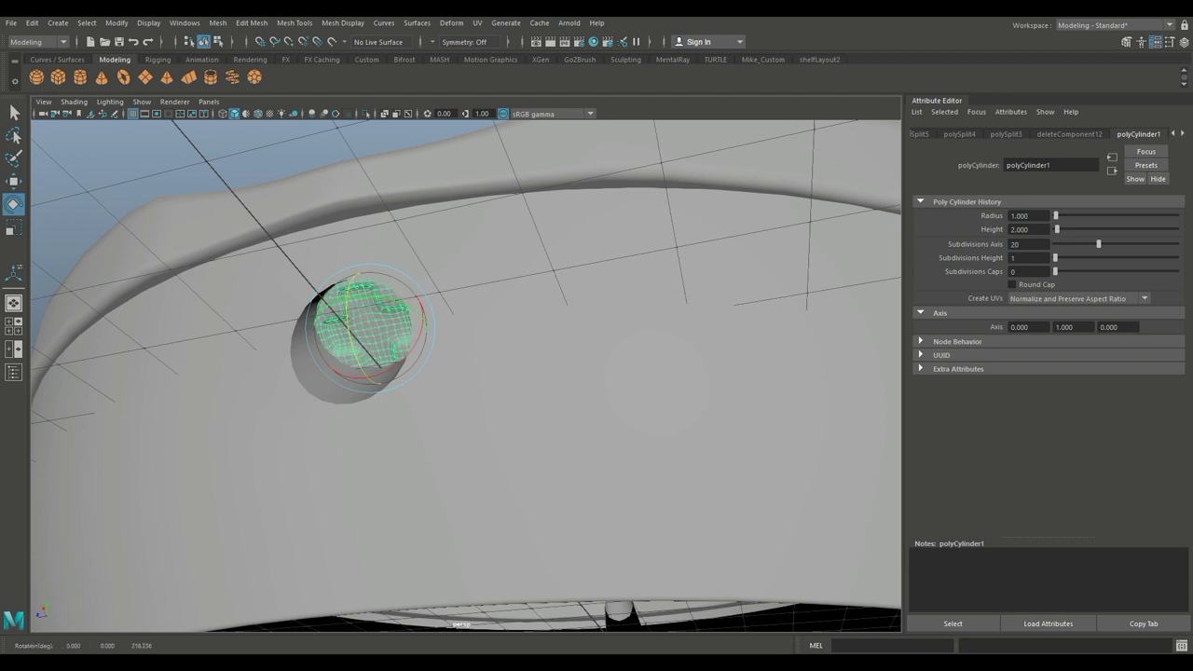
key("r")
left_click_drag(372, 328, 366, 332)
key("w")
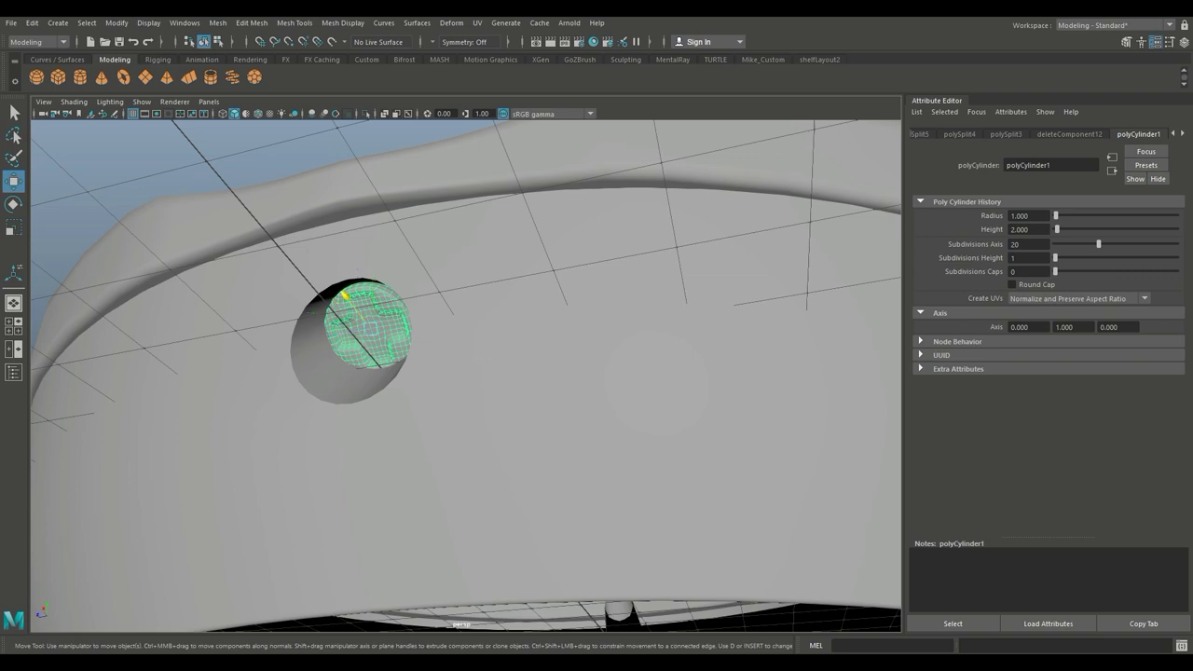
Step: In the top view, move the cylinder's pivot along X to the centre of the ring
key("a")
left_click_drag(466, 373, 528, 448, "alt")
left_click(13, 325)
key("space")
key("f")
scroll(466, 373, "down", 5)
scroll(465, 376, "down", 3)
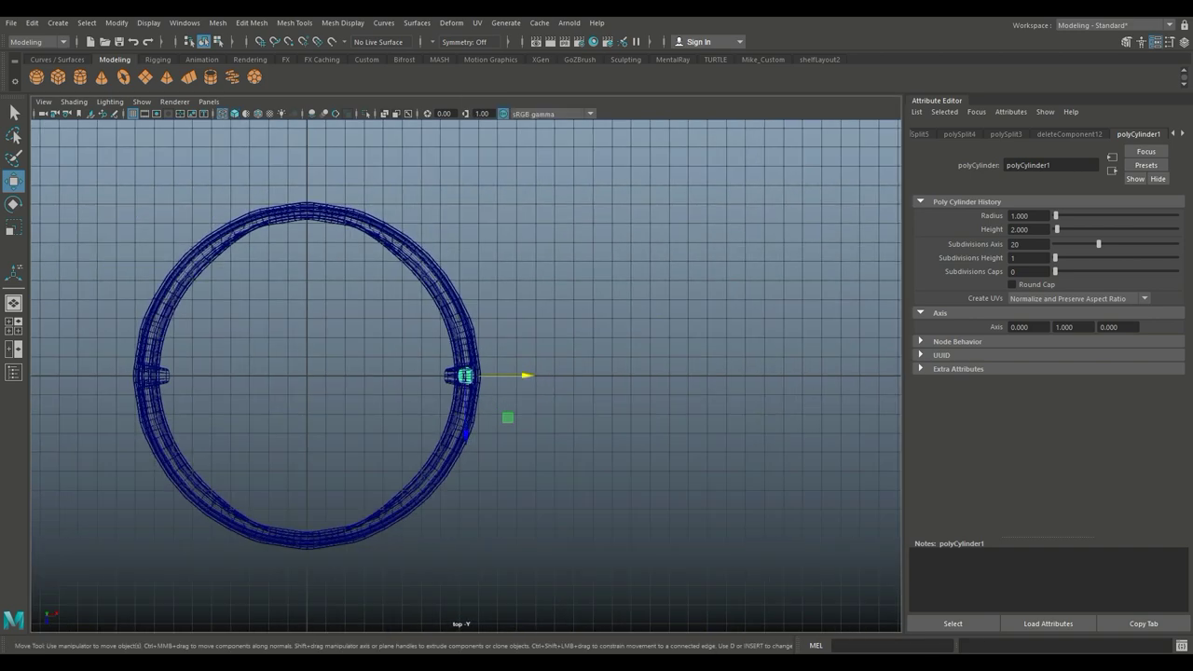
key("d")
left_click_drag(513, 376, 354, 375)
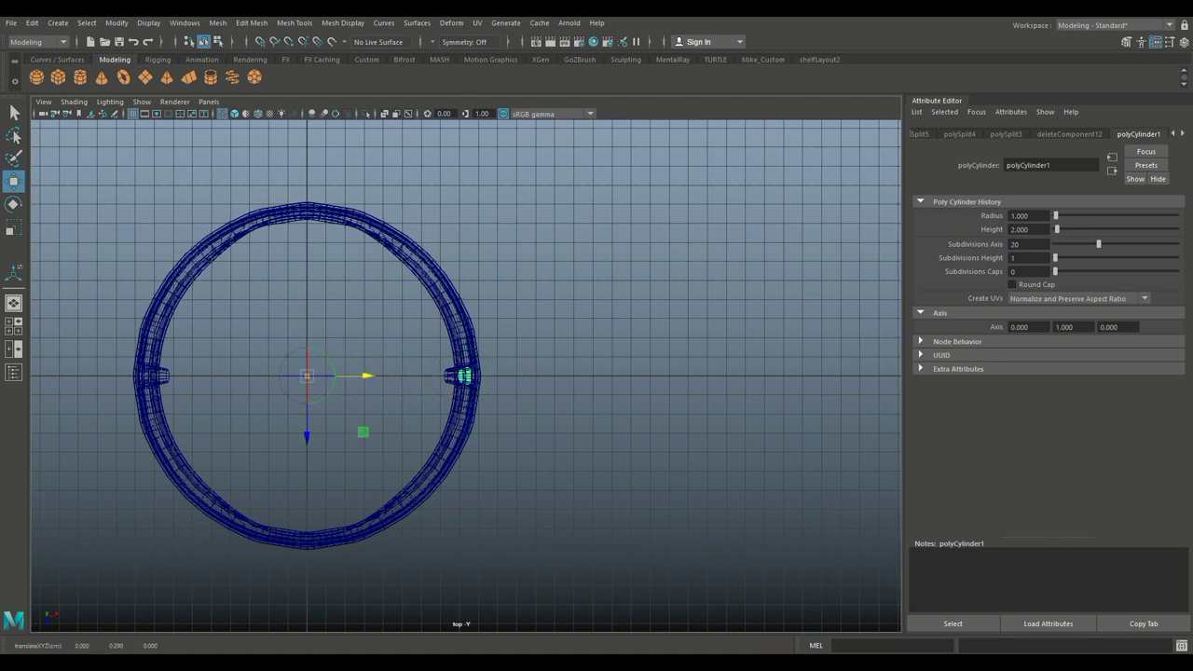
Step: Duplicate the cylinder and rotate the copy around the ring's centre into the opposite side hole
key("d")
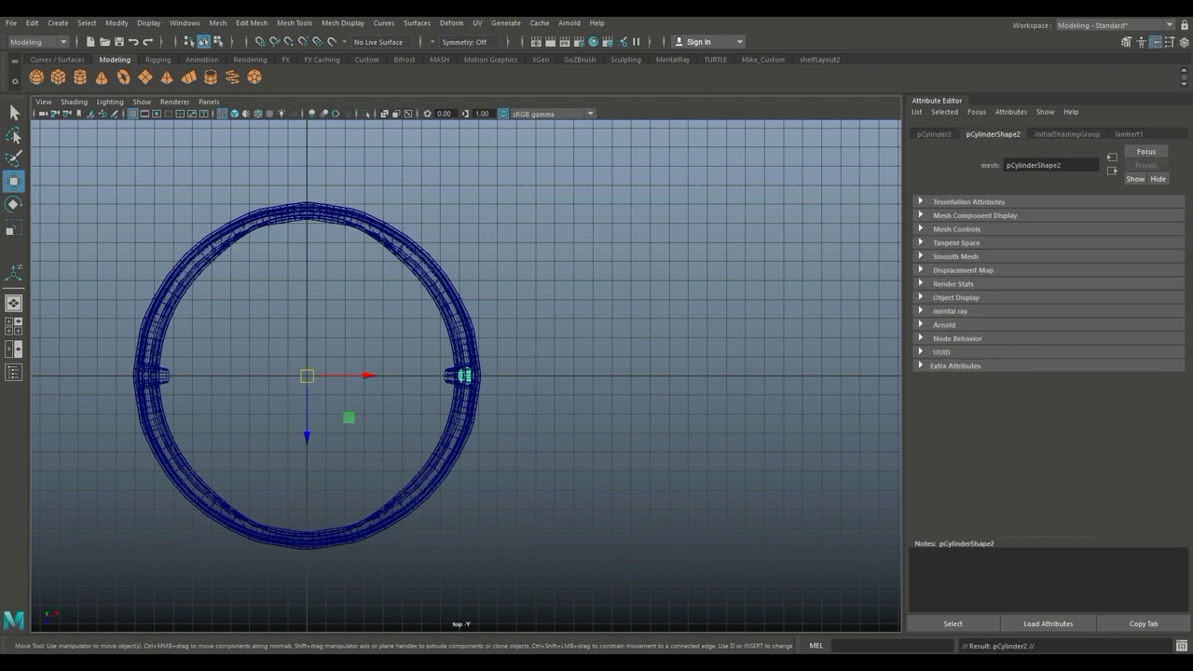
key("e")
middle_click_drag(464, 376, 146, 373)
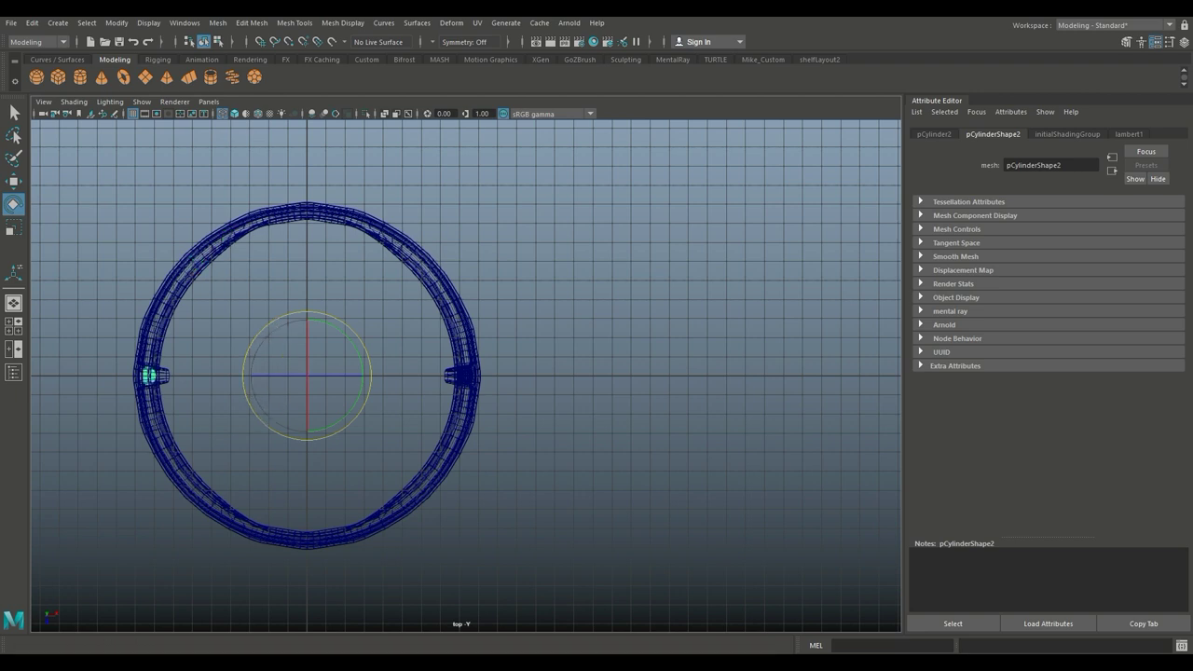
key("space")
key("space")
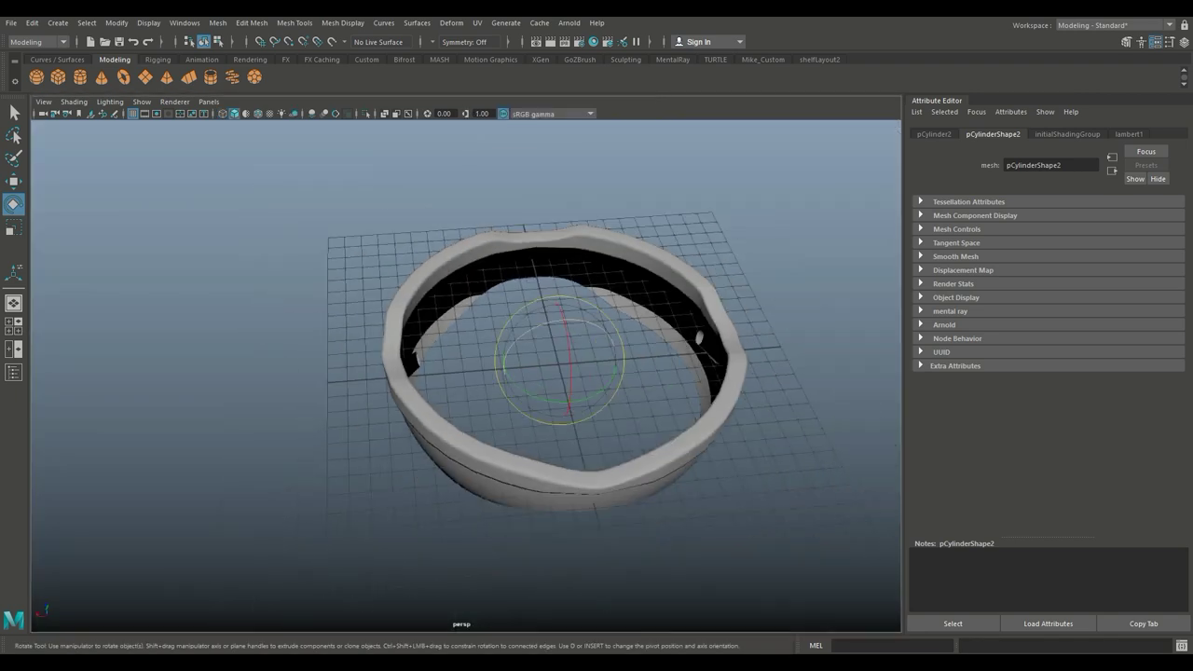
Step: Combine the selected shell parts into a single mesh and clear the selection
left_click_drag(559, 373, 606, 410, "alt")
left_click(606, 523)
left_click(411, 386)
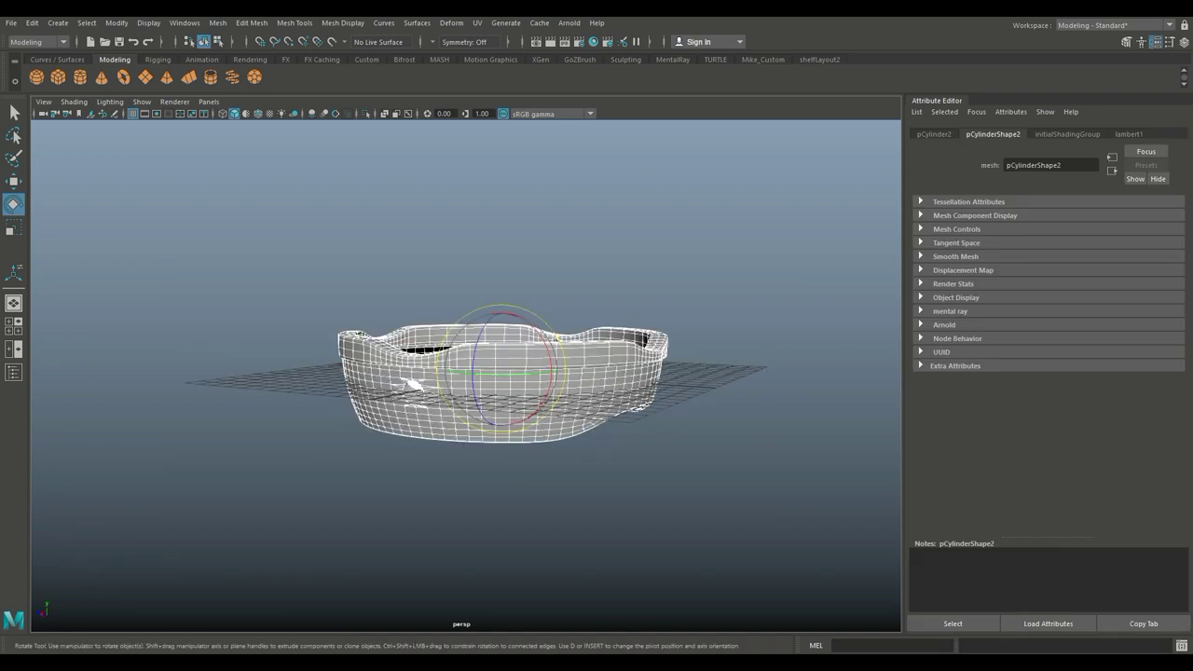
left_click(218, 22)
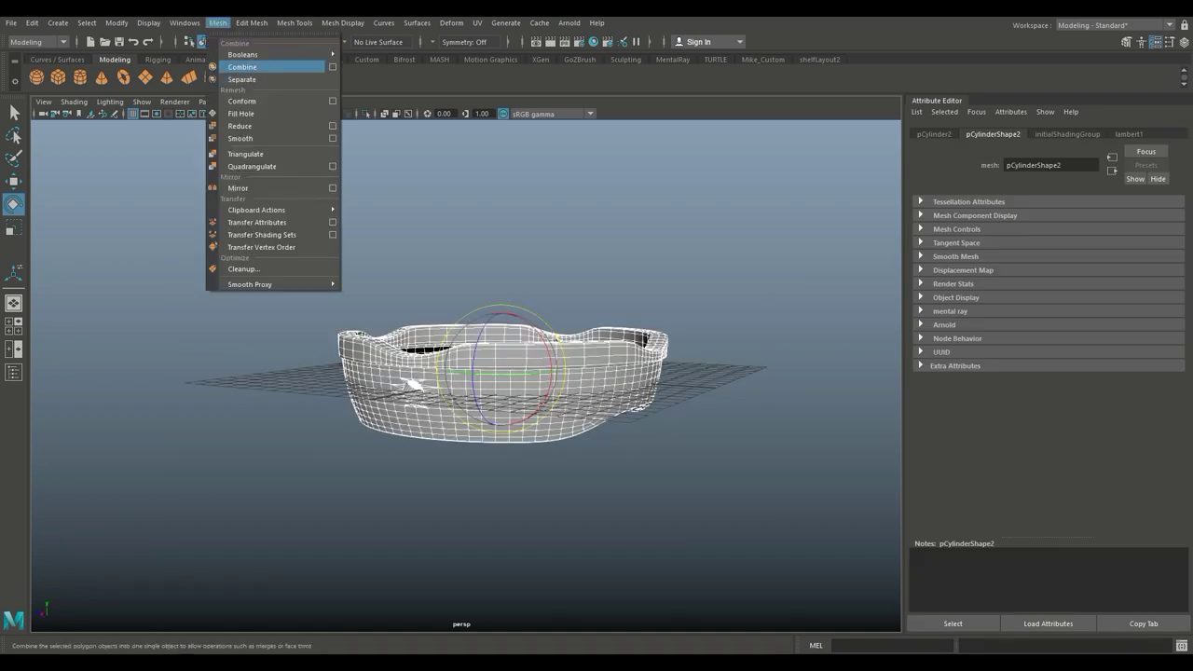
left_click(244, 67)
left_click(410, 485)
left_click_drag(410, 485, 531, 504, "alt")
scroll(467, 326, "down", 5)
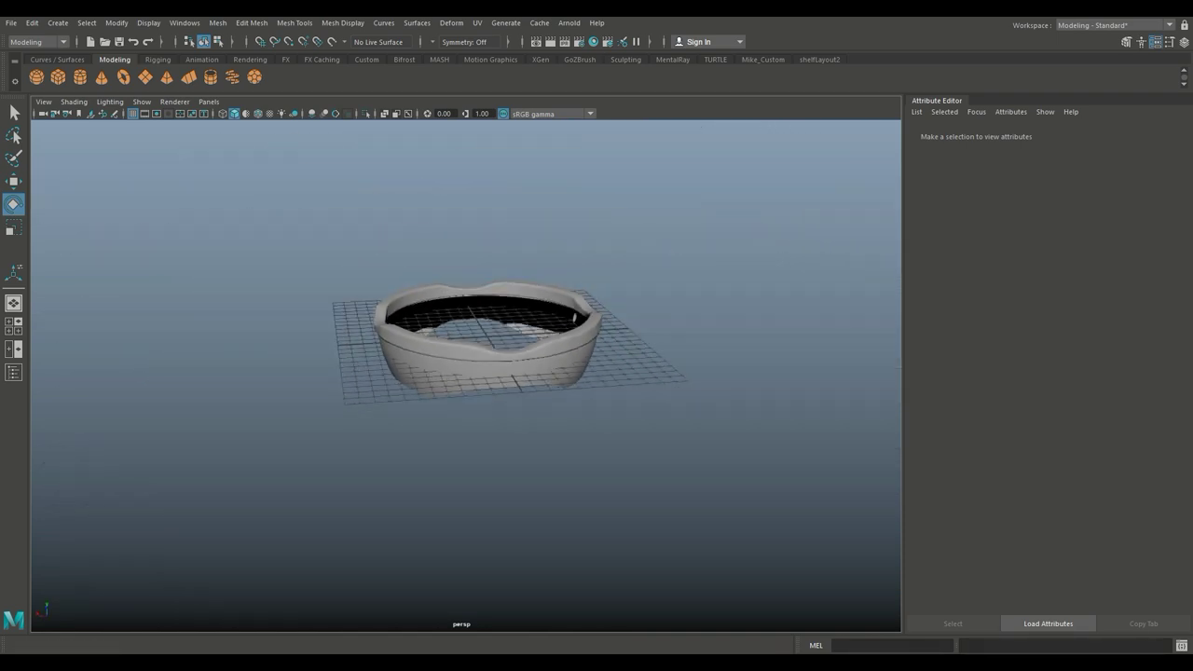
Step: Show all hidden objects and turn the view to the underside of the model
left_click(148, 22)
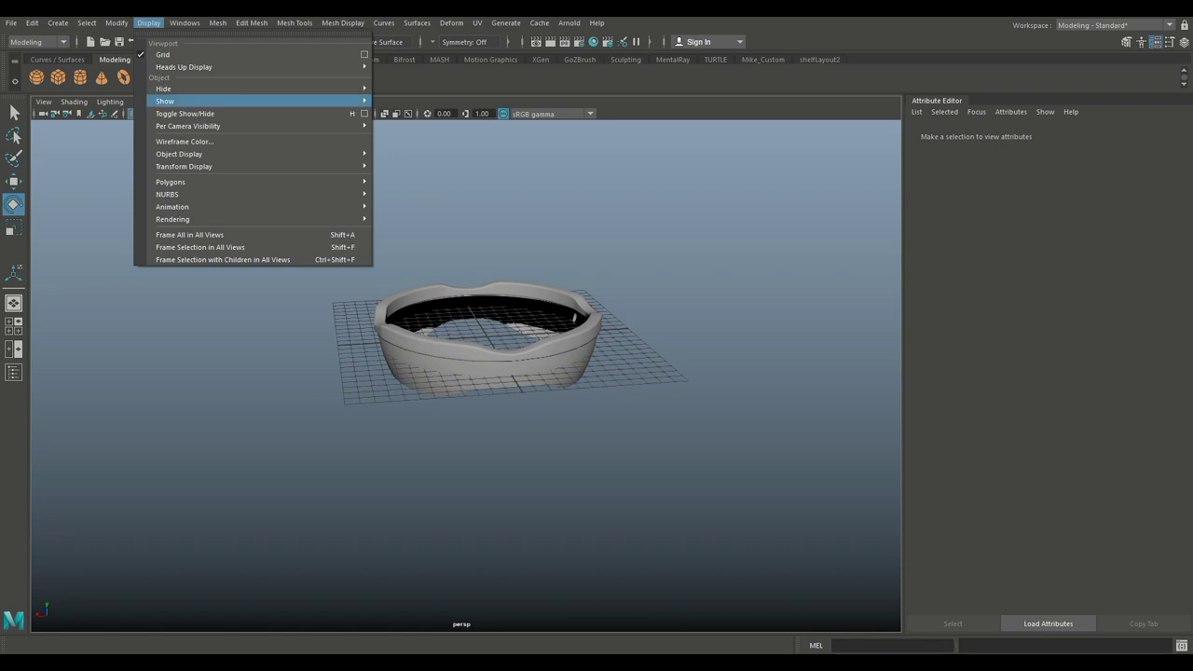
mouse_move(186, 101)
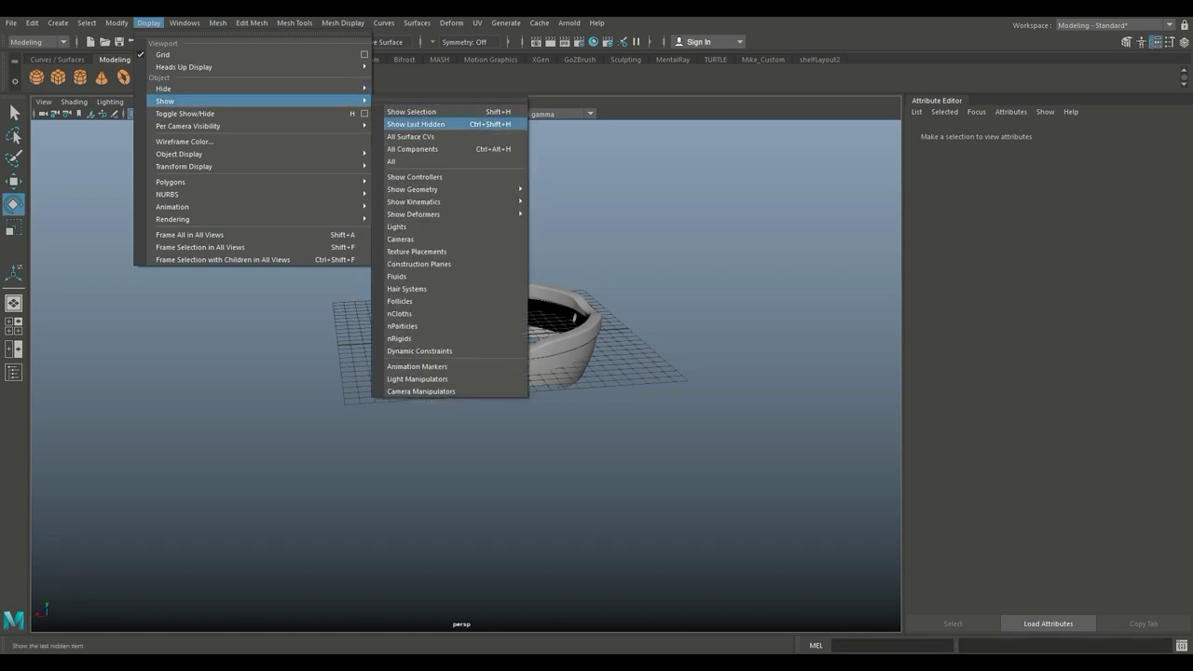
left_click(392, 161)
left_click_drag(467, 420, 448, 252, "alt")
scroll(443, 252, "up", 2)
scroll(448, 289, "up", 3)
Step: Select the border edge loop around the lower sphere's bottom opening and extrude it slightly downward
left_click(466, 280)
right_click_drag(560, 284, 561, 258)
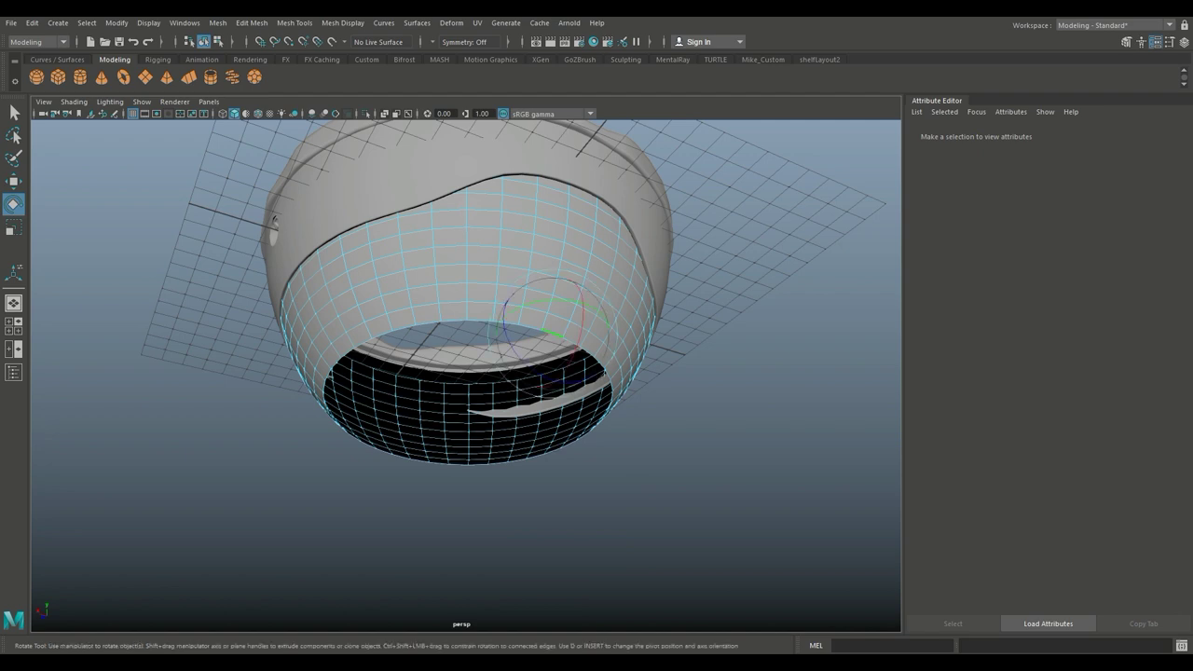
left_click(470, 396)
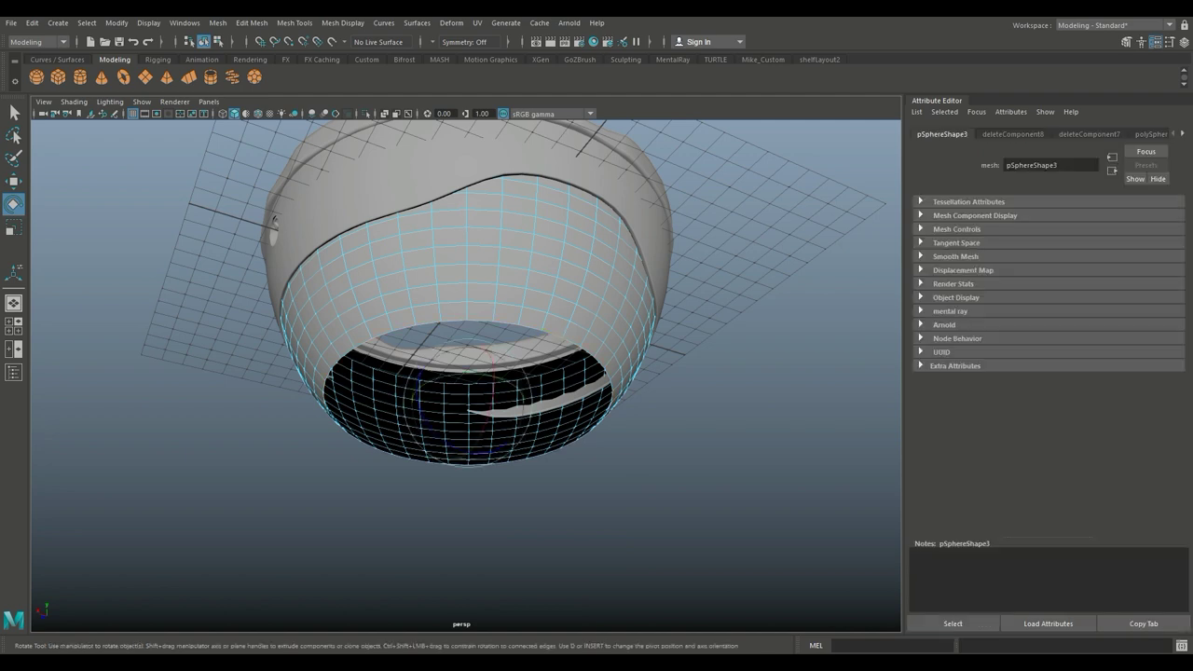
key("ctrl+e")
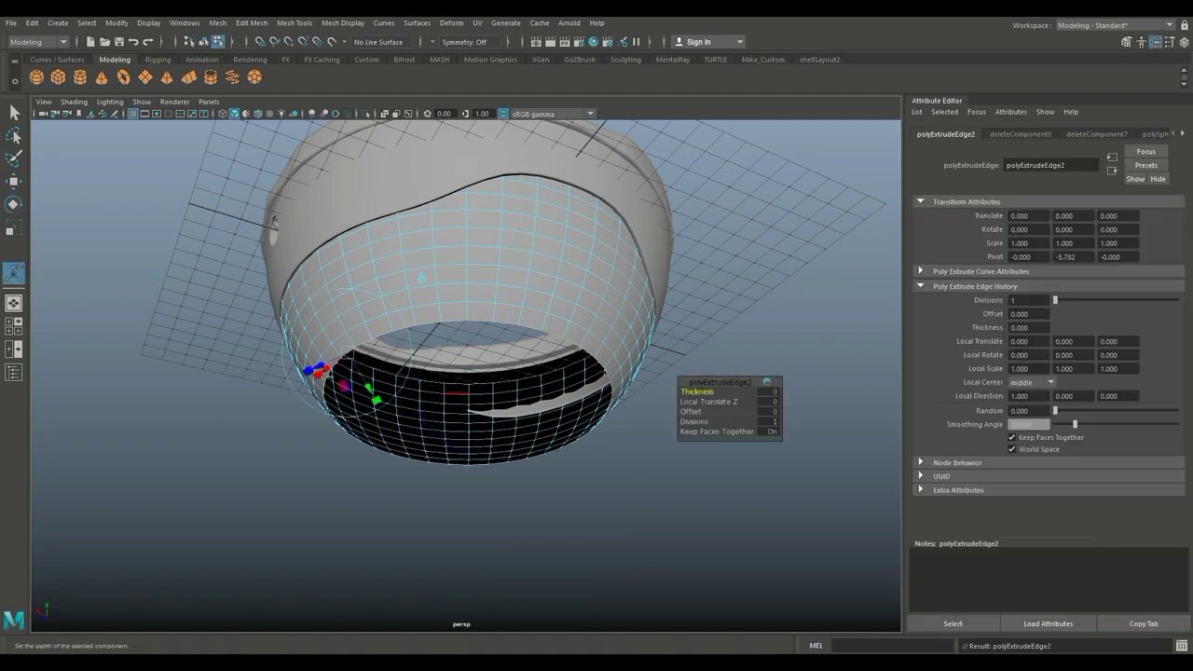
key("w")
left_click_drag(467, 352, 468, 358)
Step: Extrude the bottom border slightly inward, and extrude it again upward to a height of about -5.784 to form a thin lip
key("ctrl+e")
key("r")
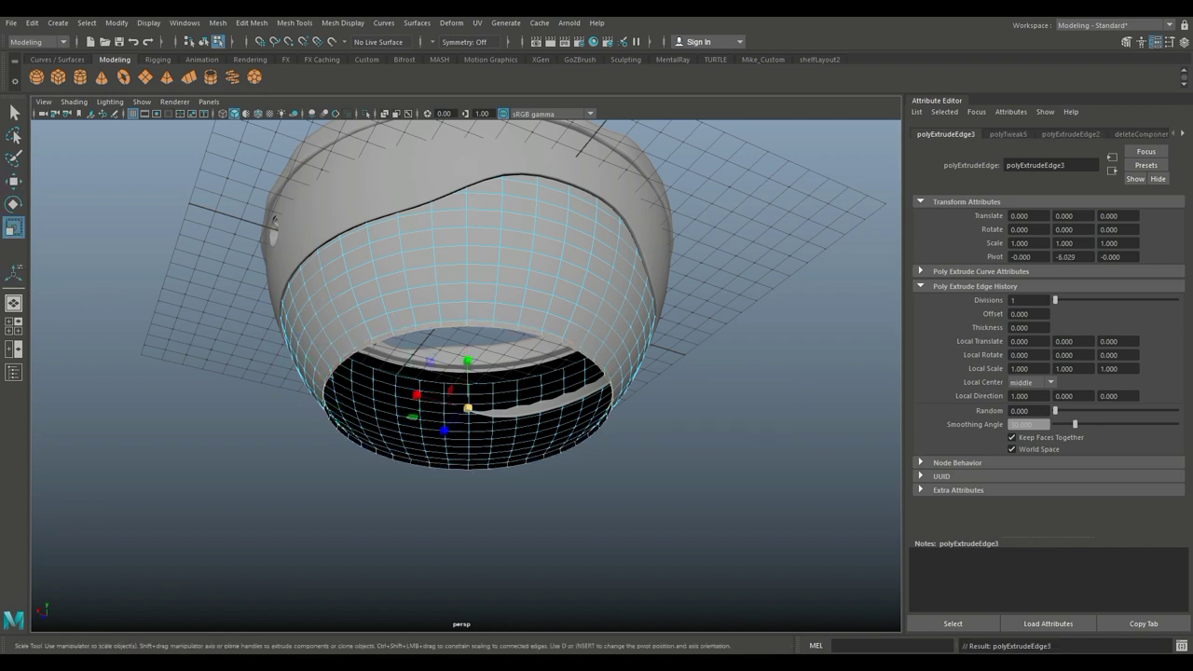
left_click_drag(468, 409, 461, 408)
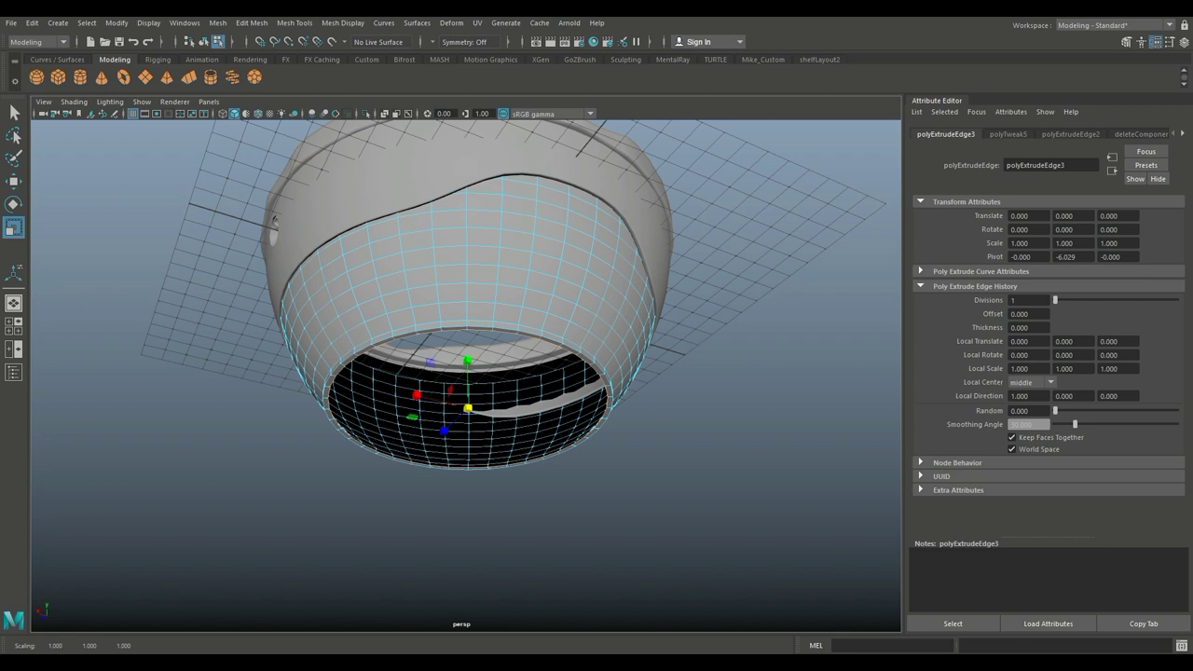
key("ctrl+e")
key("w")
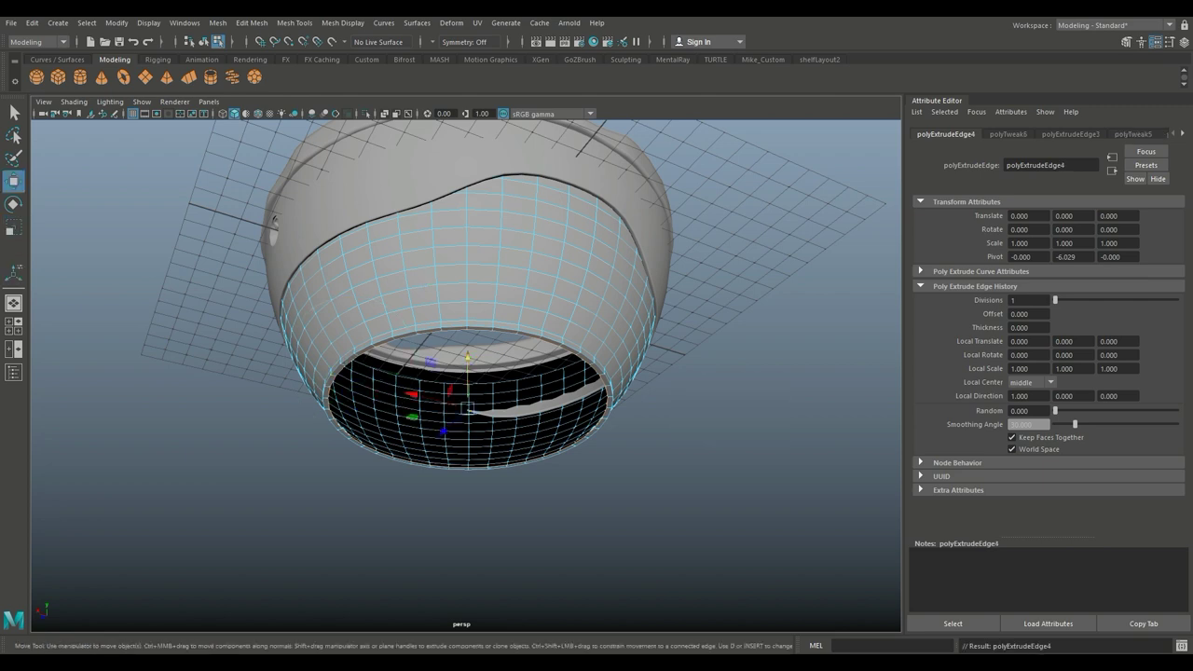
left_click_drag(466, 408, 468, 403)
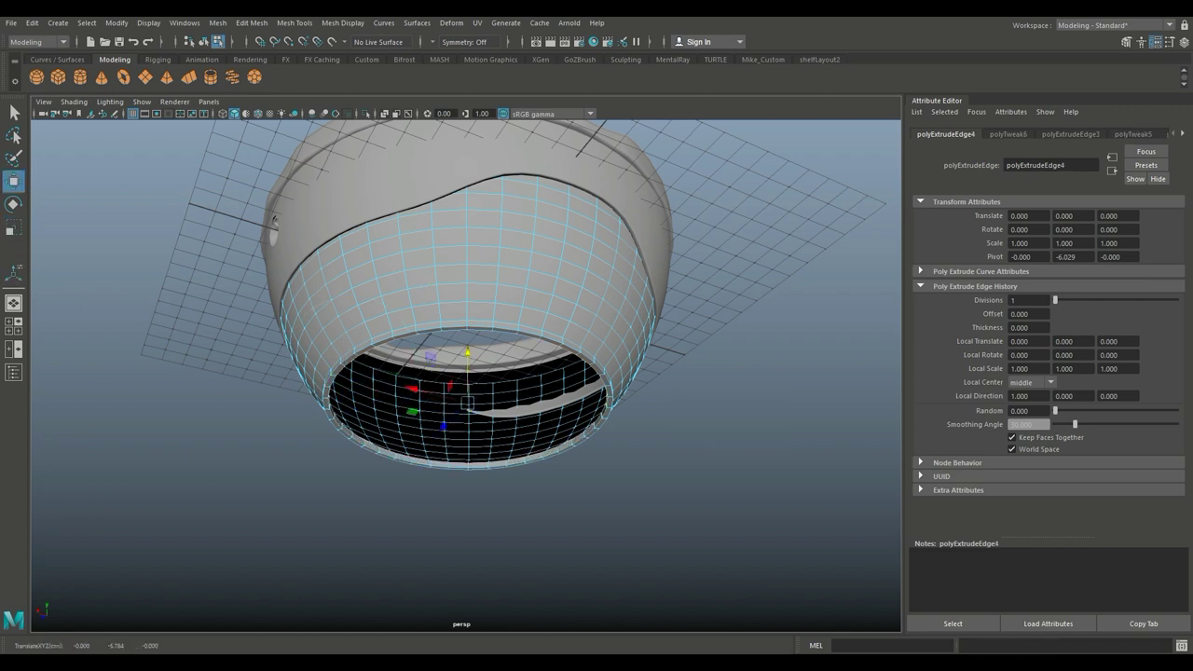
Step: Extrude the lip's inner border and scale it inward to form a wide flat ring across the bottom opening
key("ctrl+e")
key("r")
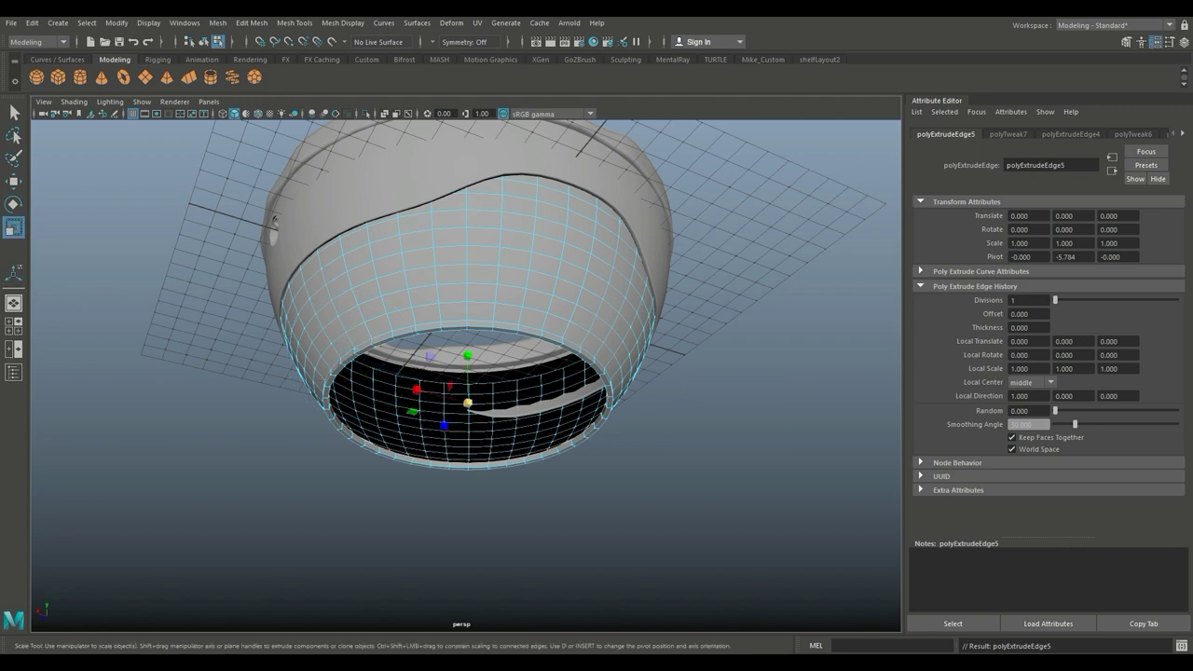
left_click_drag(468, 403, 433, 377)
Step: Build a protruding rim around the remaining opening by extruding its border downward, slightly inward and back up
key("ctrl+e")
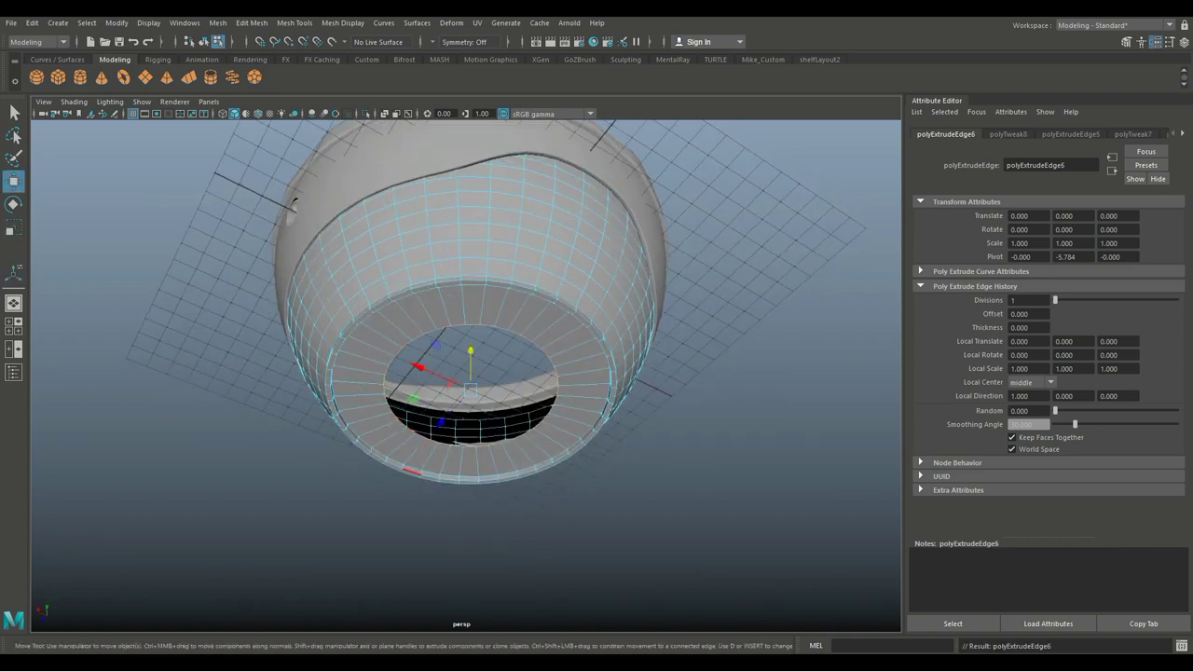
left_click_drag(447, 373, 470, 363, "alt")
right_click_drag(679, 376, 716, 391, "shift")
key("r")
left_click_drag(470, 411, 454, 411)
right_click_drag(679, 377, 716, 391, "shift")
key("w")
middle_click_drag(466, 413, 468, 407)
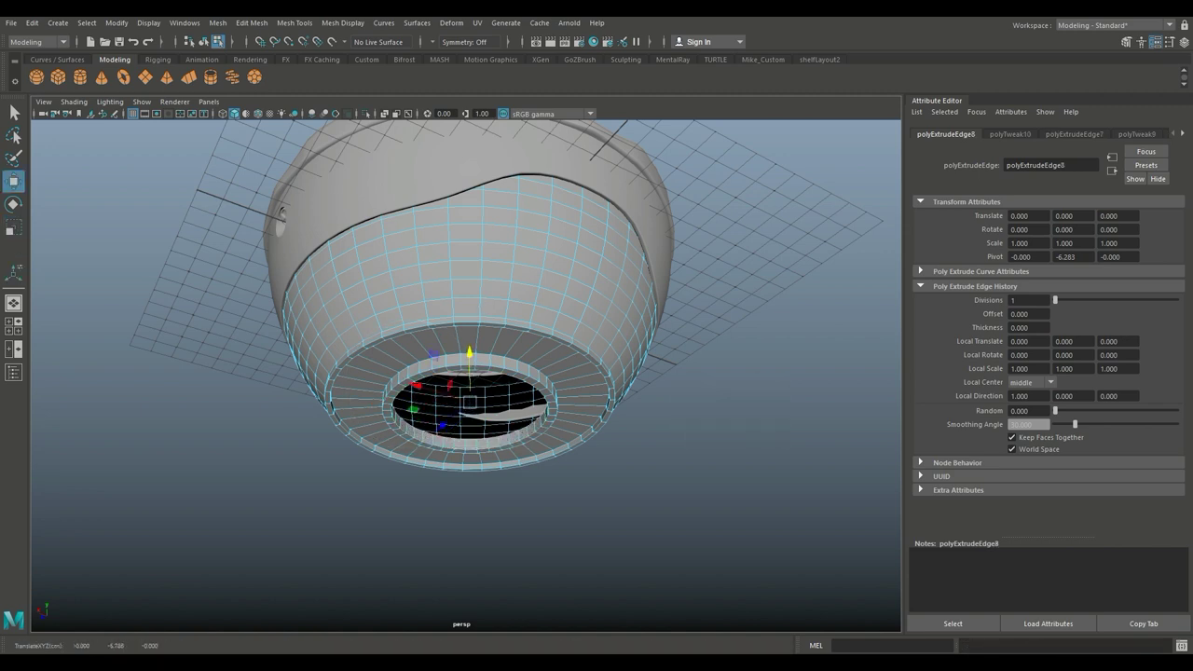
Step: Narrow the opening inside the rim with five successive edge extrusions, each scaled inward to form a flat concentric ring
right_click_drag(679, 377, 713, 390, "shift")
key("r")
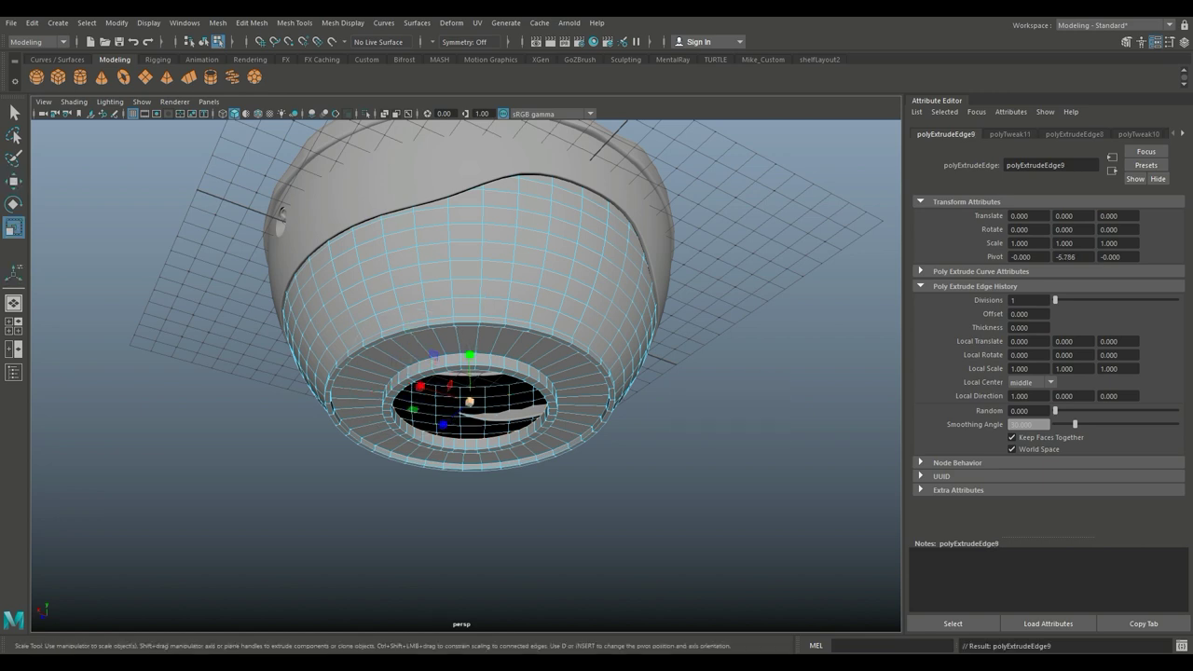
middle_click_drag(469, 402, 456, 402)
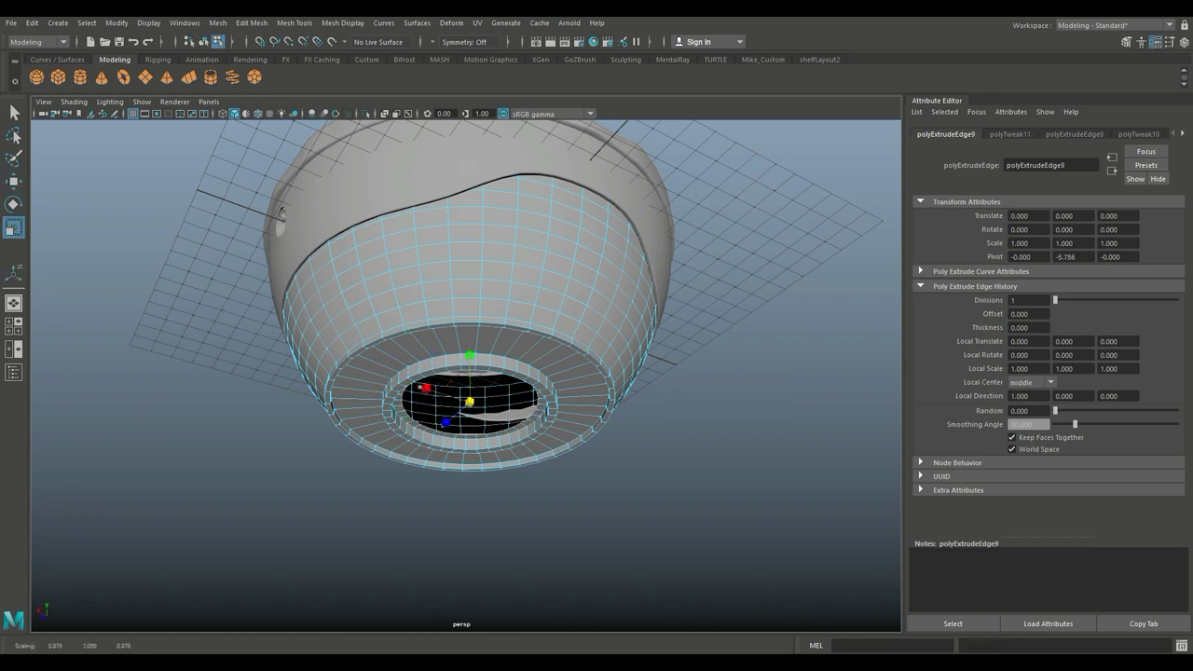
right_click_drag(680, 378, 709, 390, "shift")
key("r")
middle_click_drag(469, 402, 457, 402)
right_click_drag(680, 378, 708, 390, "shift")
key("r")
middle_click_drag(469, 402, 462, 402)
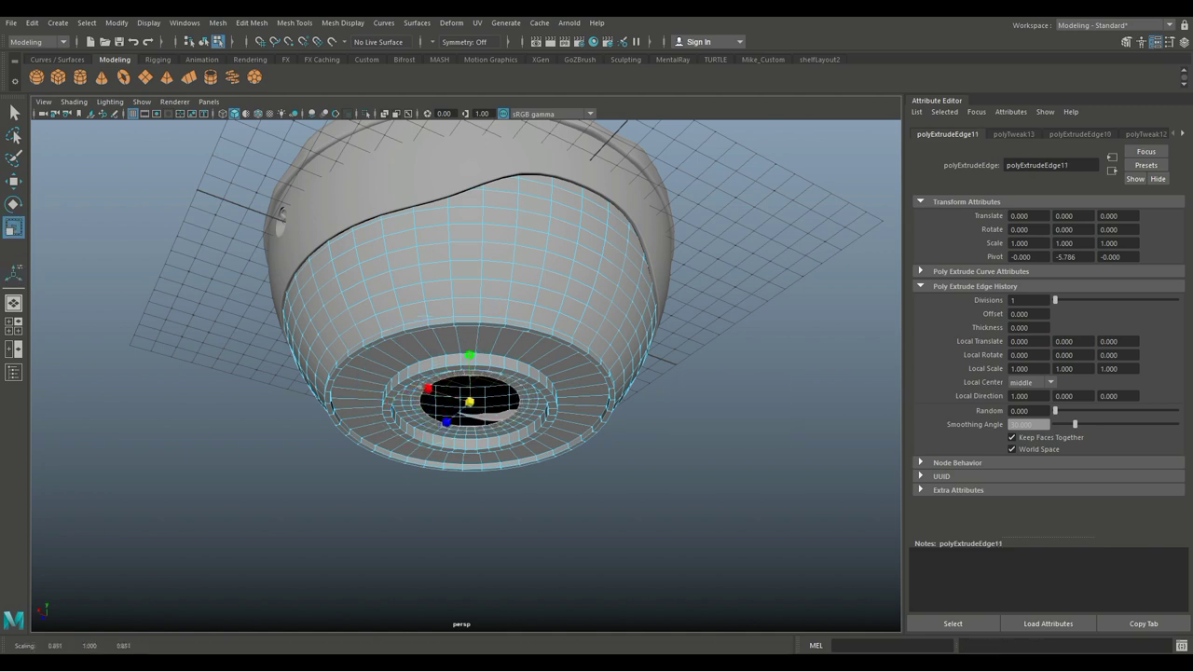
right_click_drag(680, 379, 713, 392, "shift")
key("r")
middle_click_drag(469, 402, 460, 402)
right_click_drag(680, 380, 713, 392, "shift")
key("r")
middle_click_drag(469, 402, 464, 402)
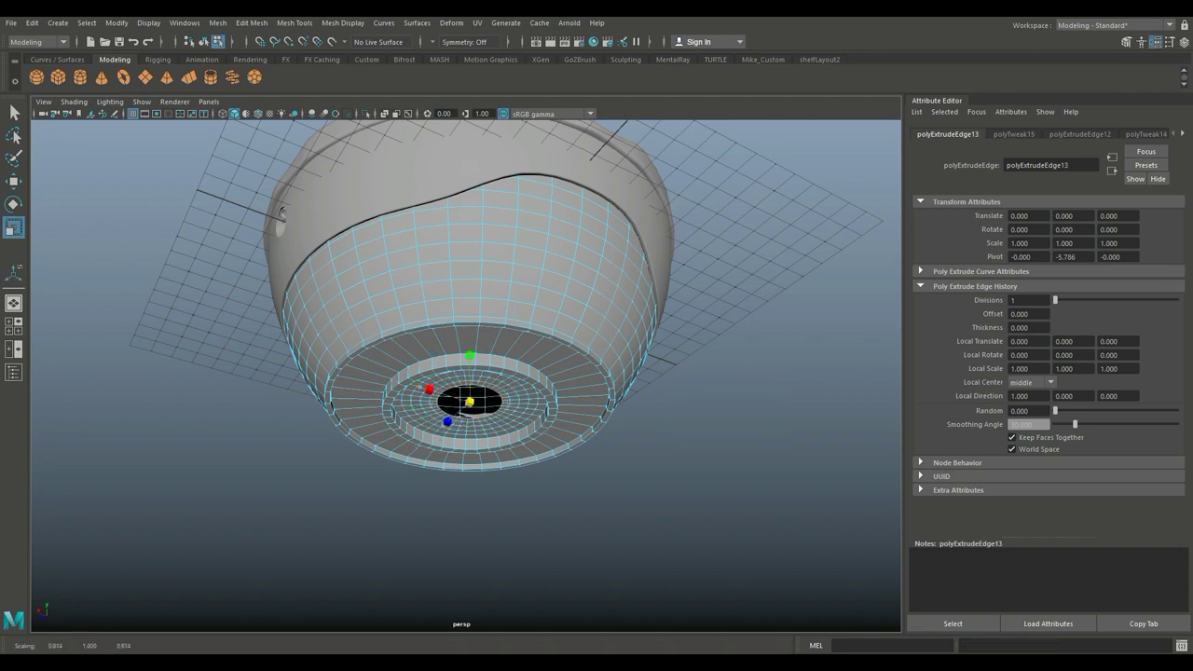
Step: Extrude the inner border edge of the bottom three more times, scaling each extrusion inward to leave only a tiny central opening
right_click_drag(681, 380, 713, 392, "shift")
key("r")
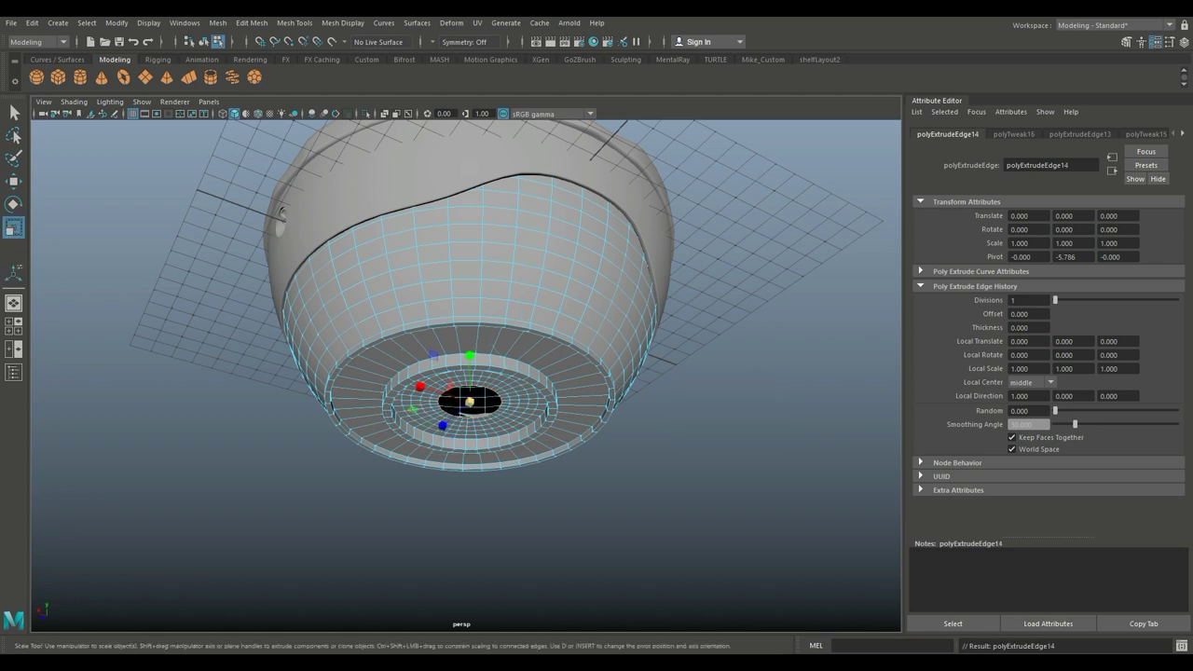
middle_click_drag(469, 401, 464, 402)
right_click_drag(681, 381, 714, 392, "shift")
key("r")
middle_click_drag(469, 402, 475, 402)
right_click_drag(681, 380, 713, 392, "shift")
middle_click_drag(469, 401, 464, 402)
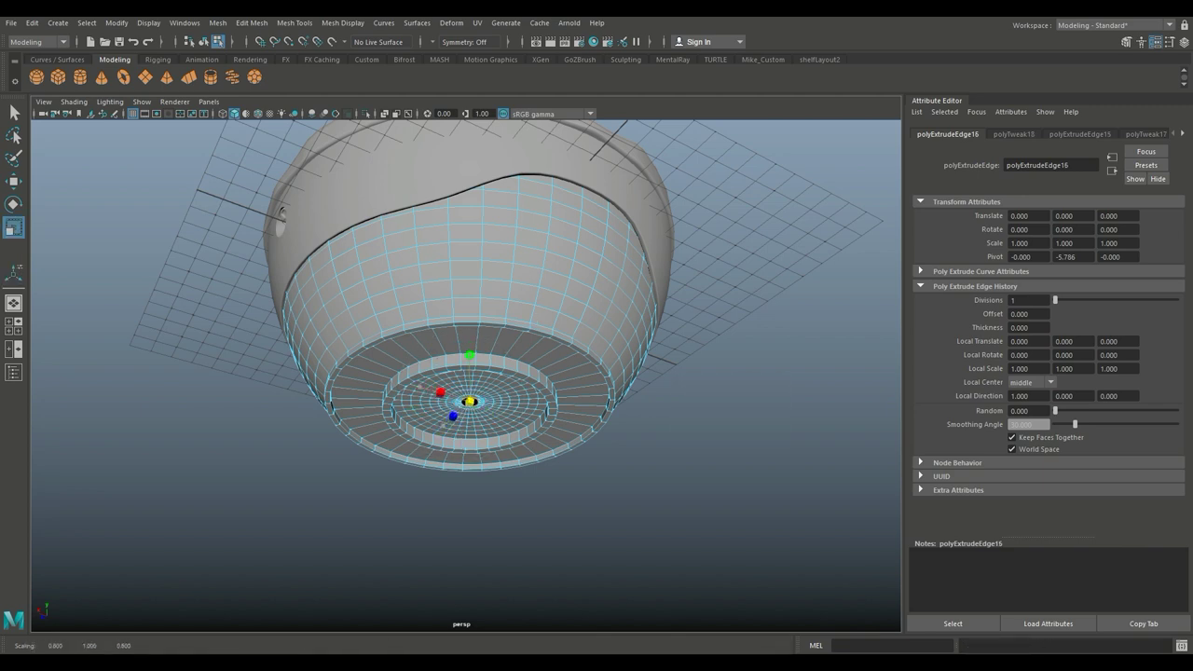
Step: Close the remaining central opening in the bottom disc with Fill Hole
key("f")
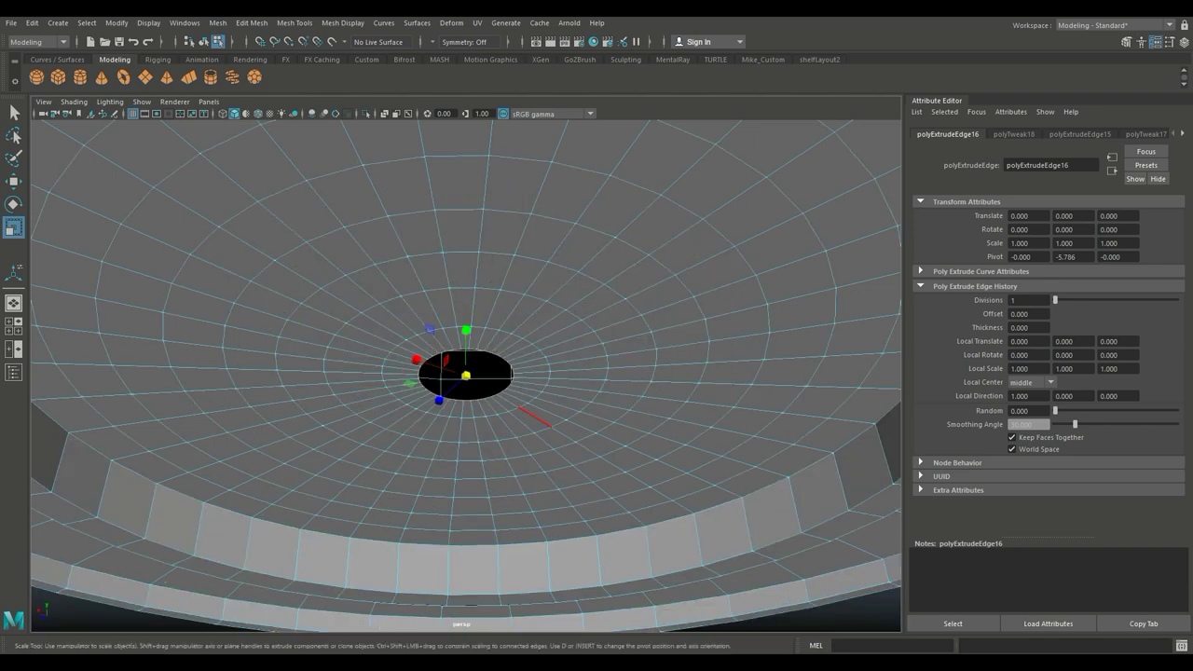
left_click(217, 23)
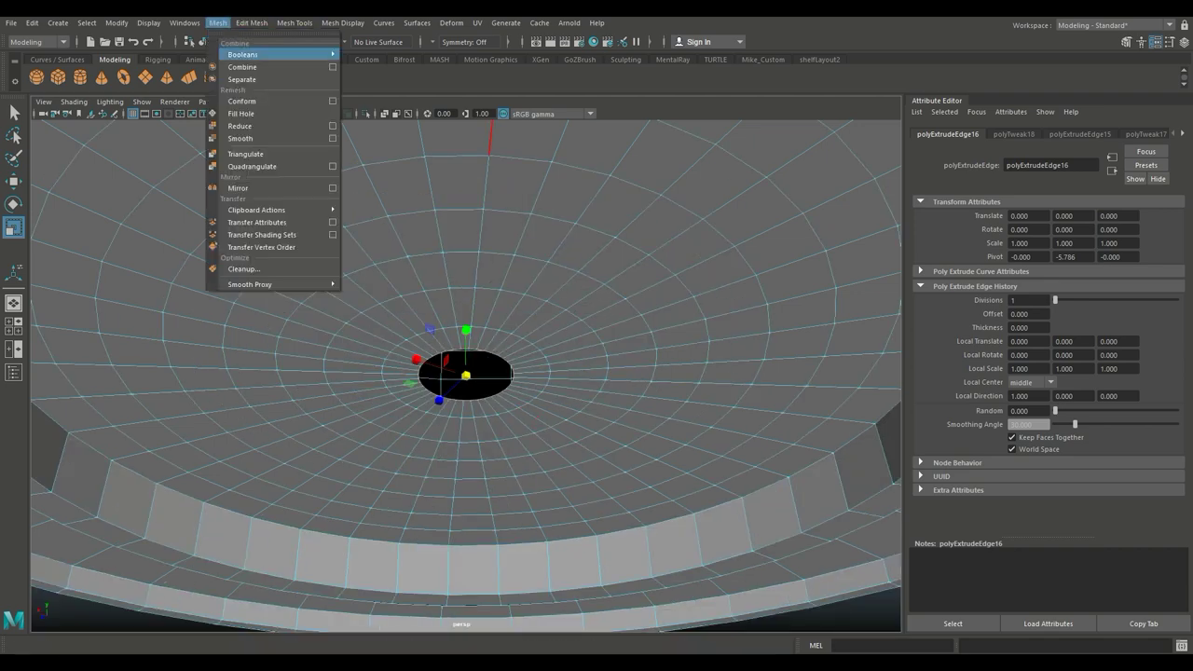
left_click(240, 112)
key("f")
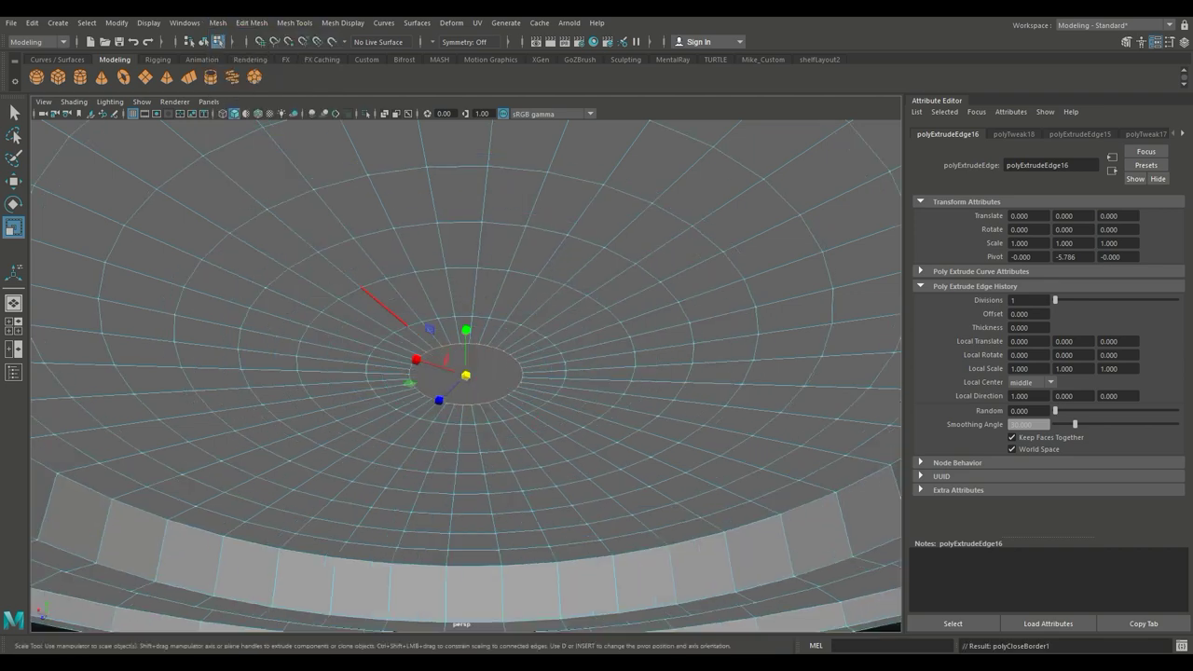
left_click_drag(466, 373, 432, 338, "alt")
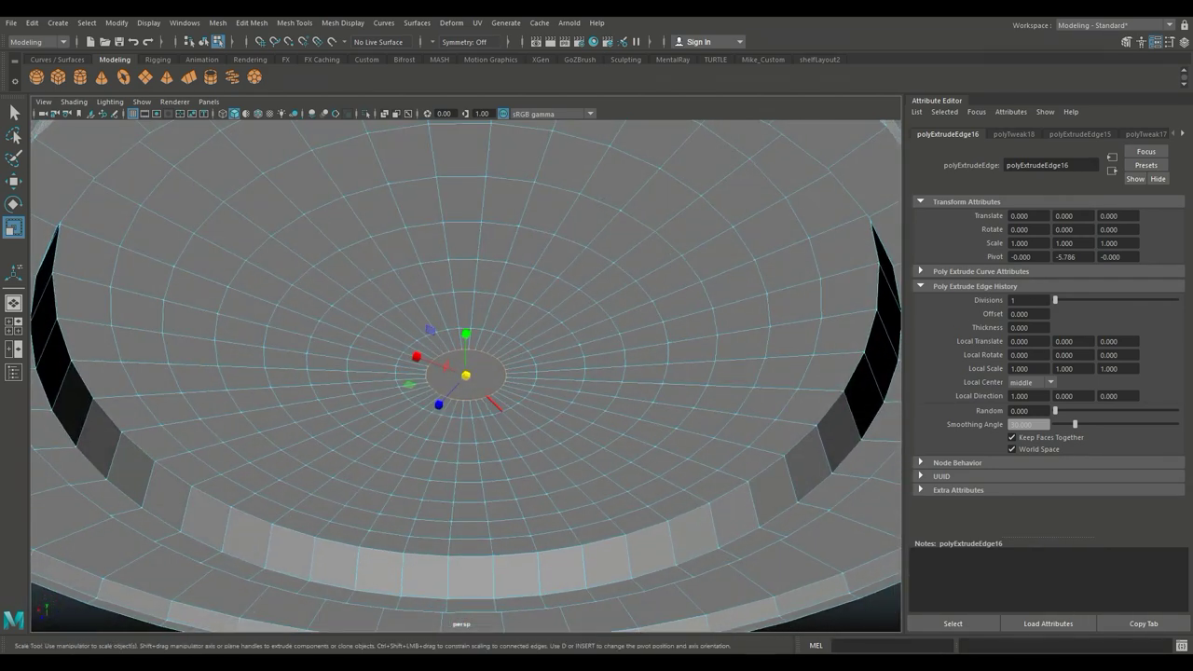
scroll(466, 373, "down", 2)
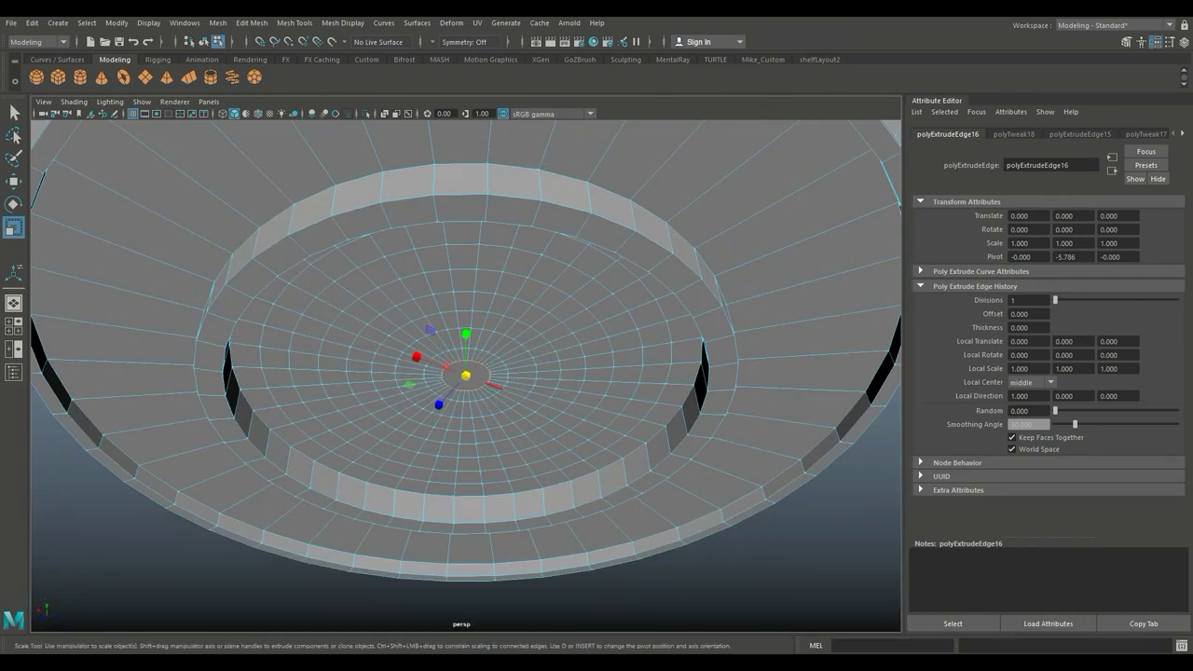
Step: Split the filled centre face into triangles by running Cleanup on it for faces with more than 4 sides
right_click_drag(475, 293, 471, 345)
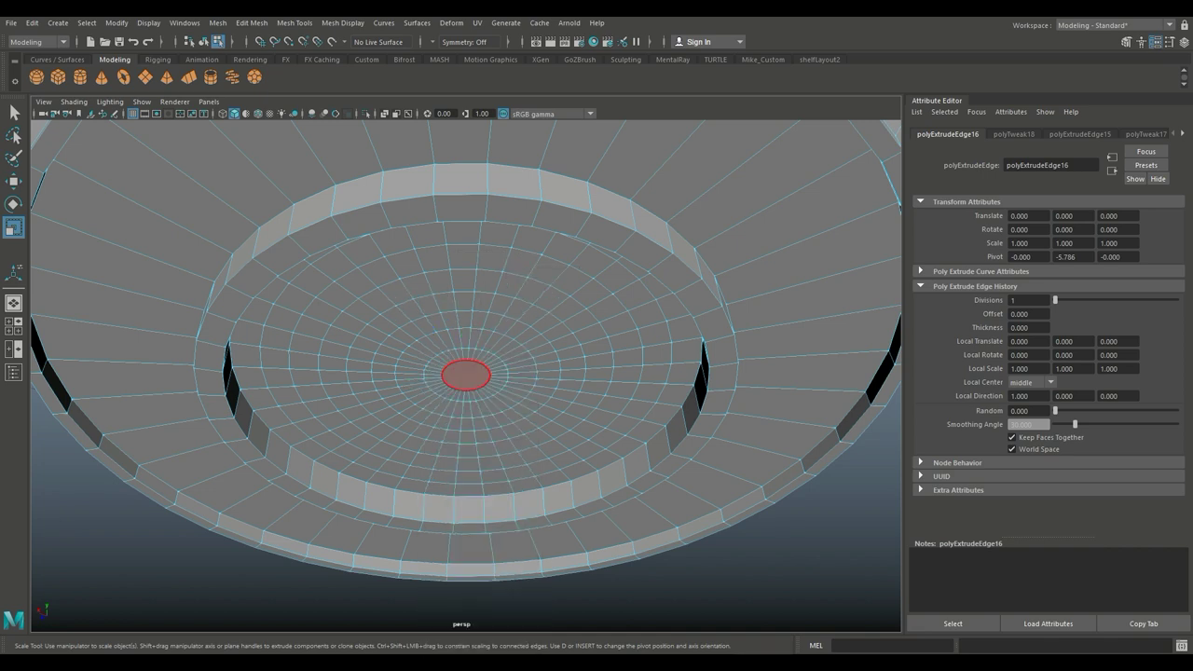
left_click(466, 374)
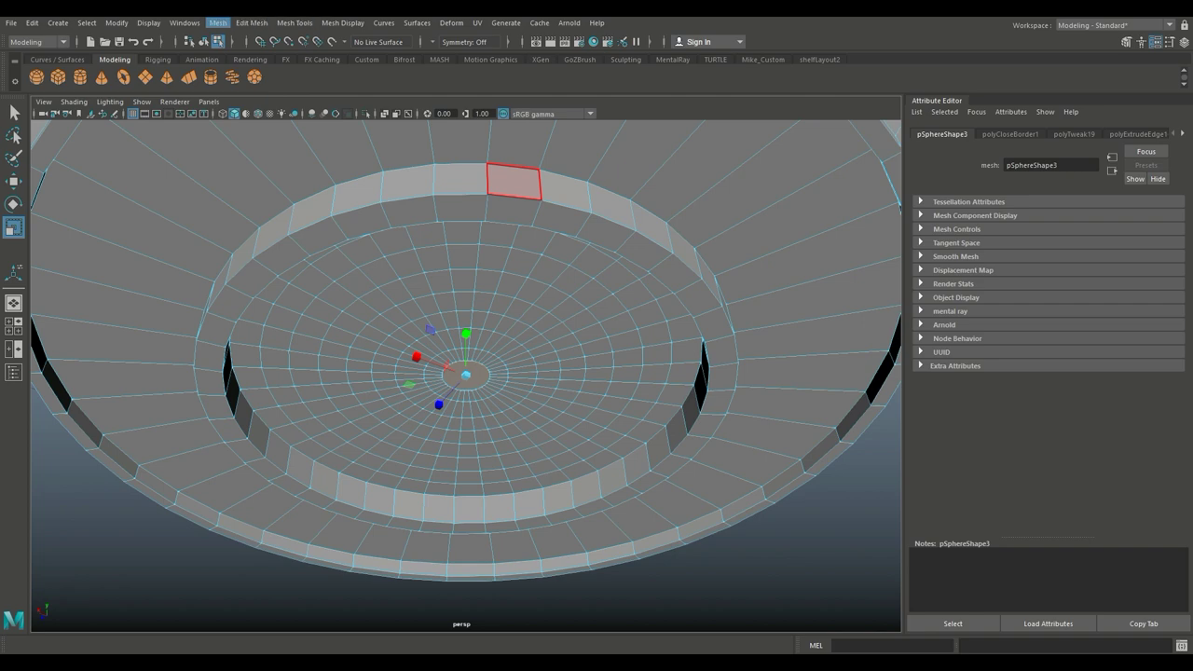
left_click(217, 23)
left_click(333, 268)
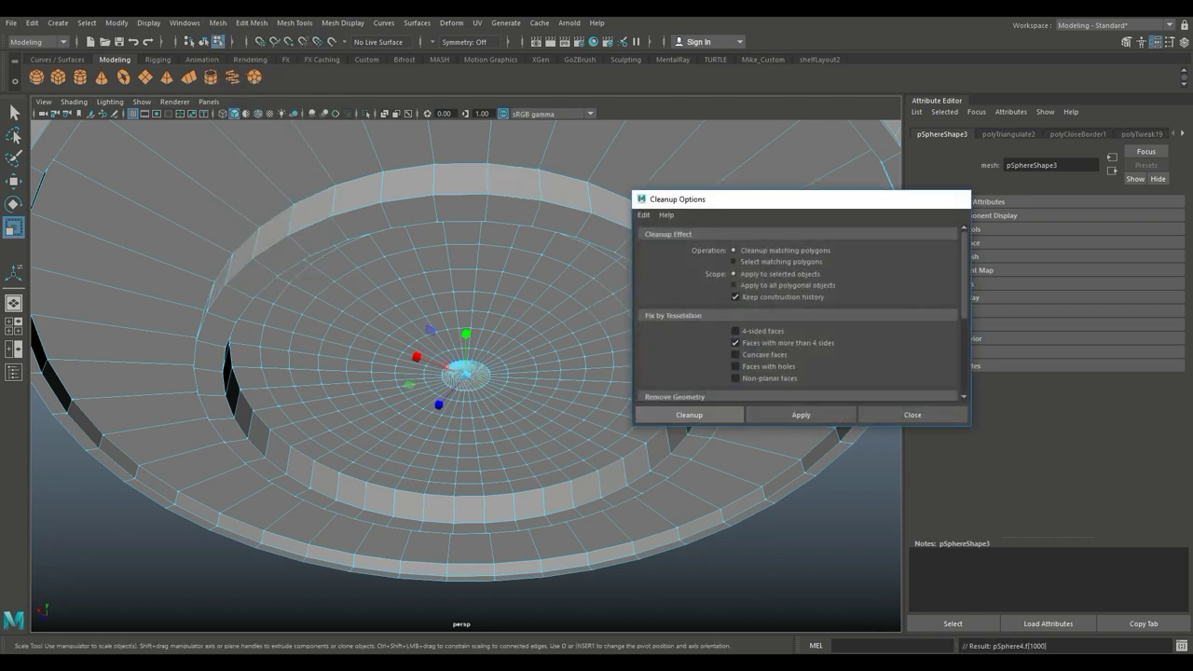
left_click(699, 415)
scroll(466, 373, "down", 10)
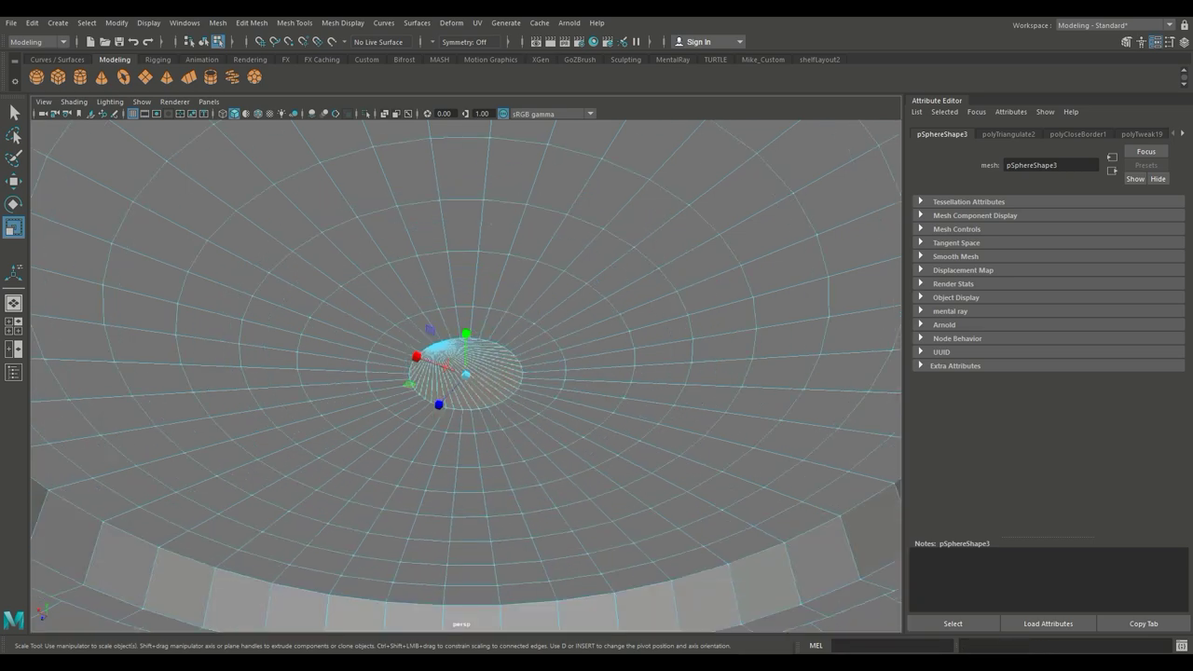
mouse_move(467, 391)
left_mouse_down("alt")
mouse_move(467, 345)
mouse_move(467, 392)
left_mouse_up("alt")
scroll(652, 480, "up", 5)
scroll(653, 480, "up", 5)
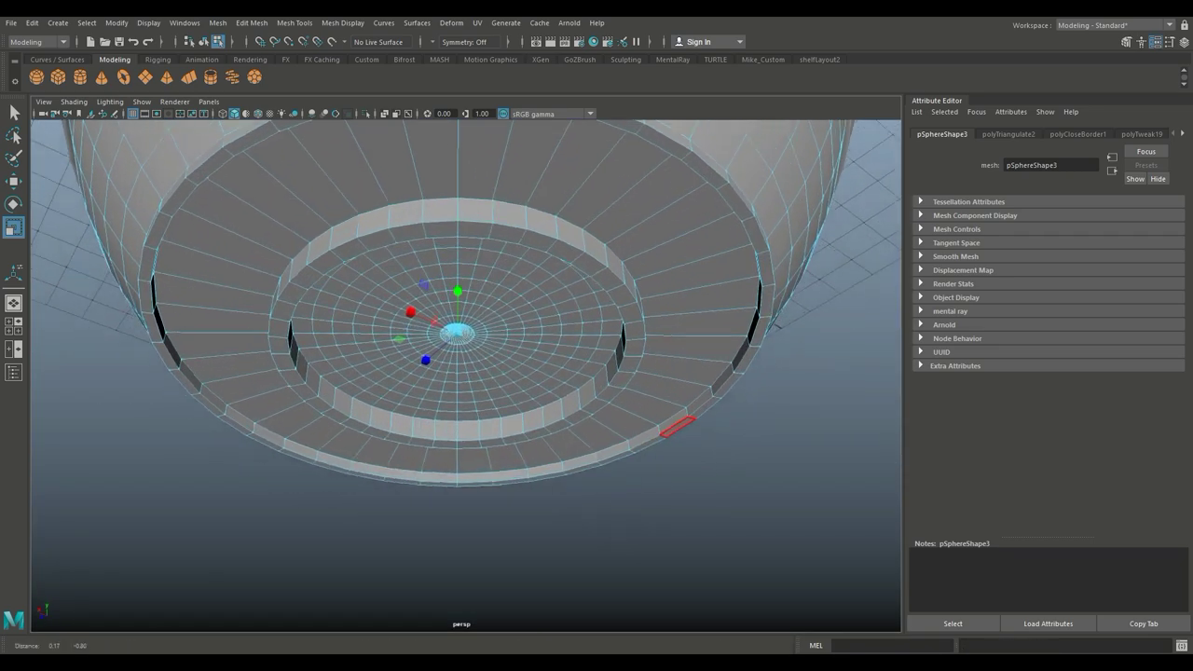
Step: Select the loop of faces around the triangulated centre cap and grow the selection outward four times
right_click(471, 270)
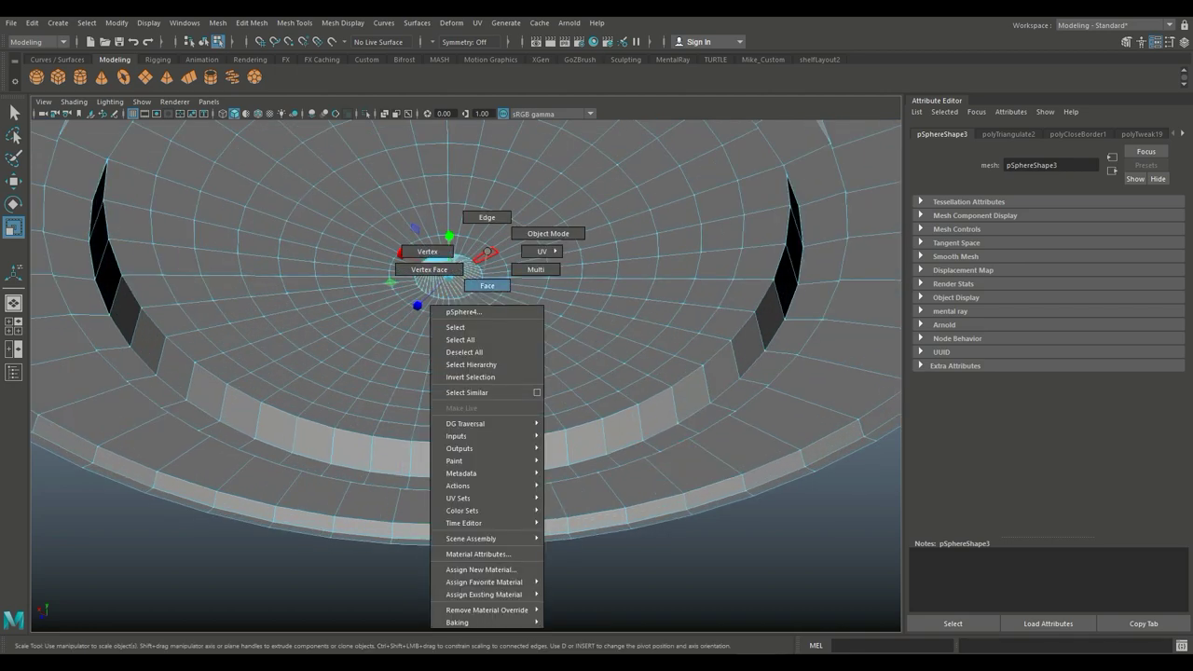
left_click_drag(467, 392, 467, 355, "alt")
left_click(515, 205)
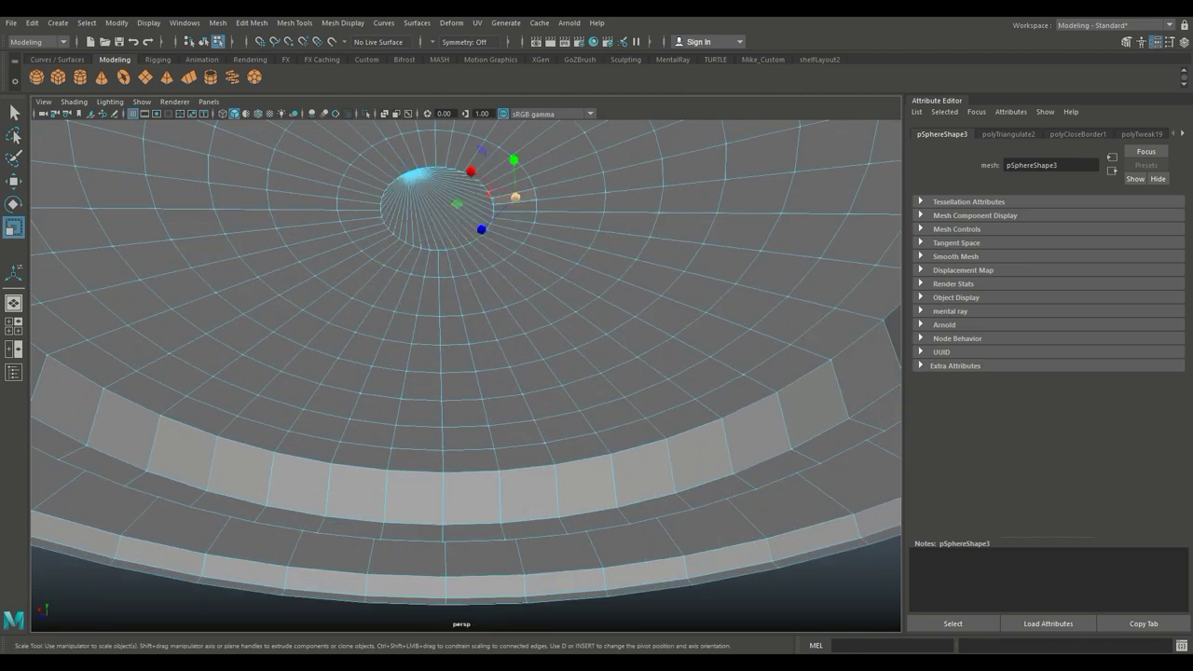
left_click_drag(515, 214, 564, 214, "alt")
double_click(518, 216)
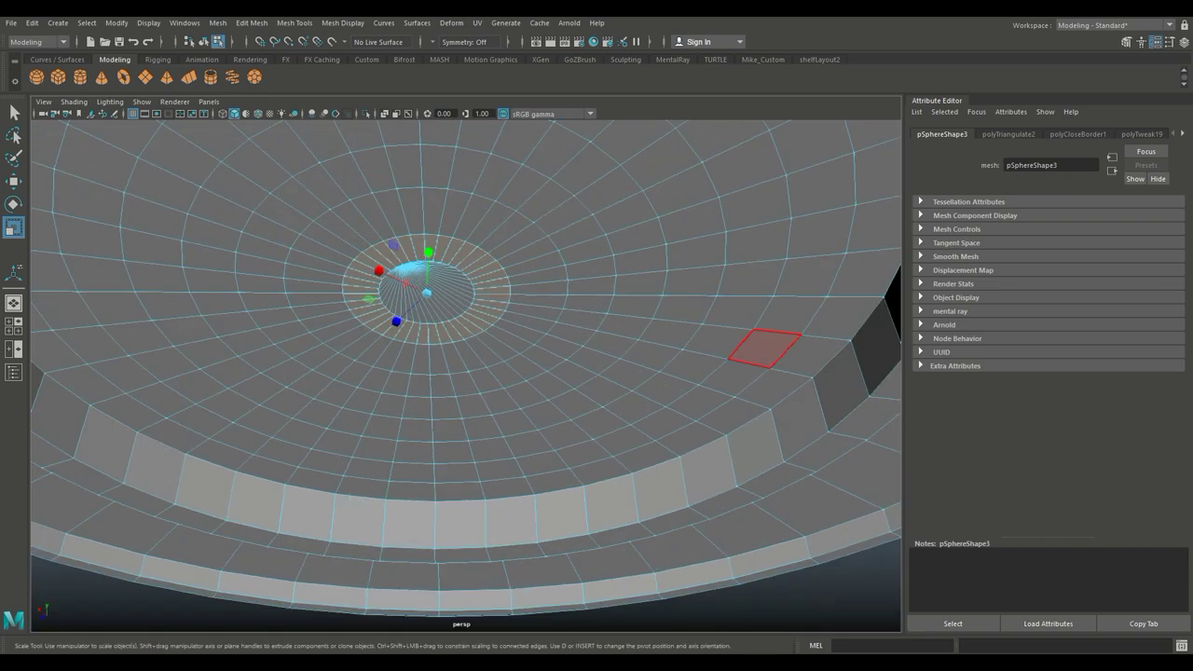
key("shift+period")
key("shift+period")
key("shift+period")
key("shift+period")
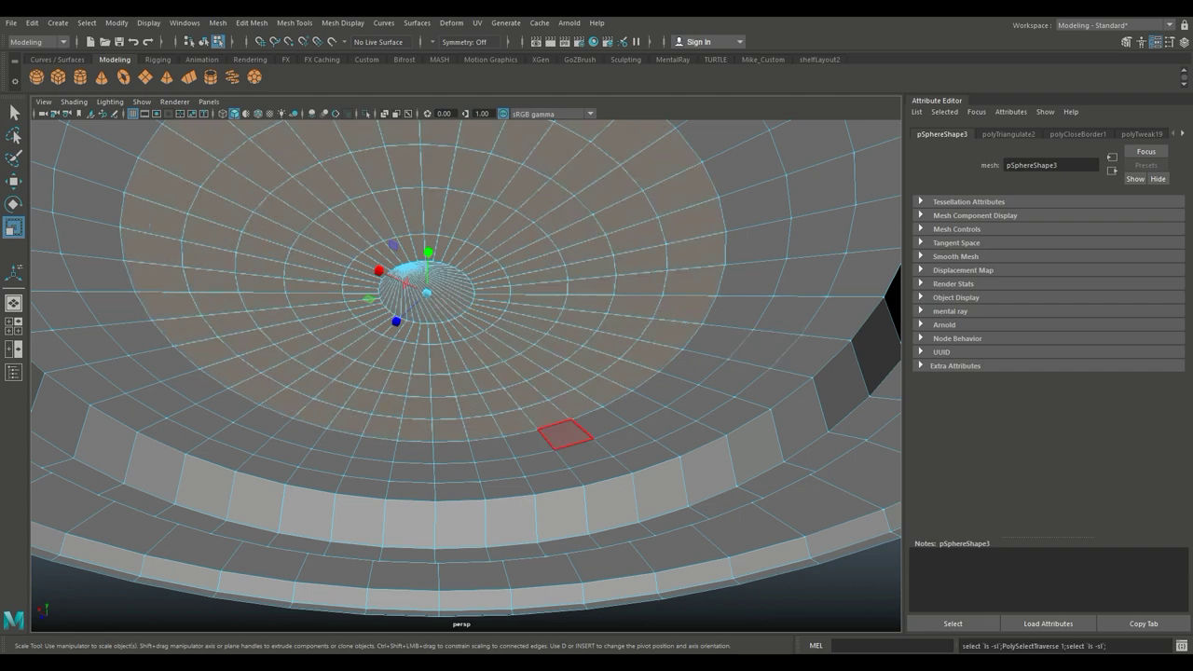
scroll(565, 434, "down", 3)
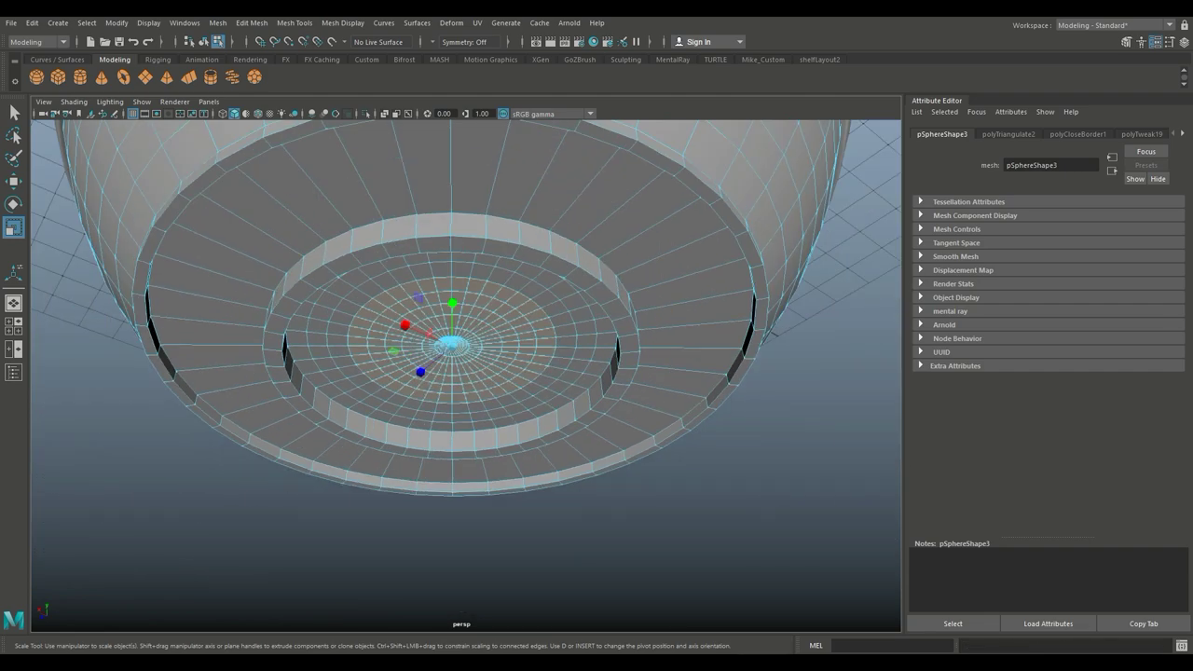
Step: Widen the soft-selection falloff to nearly the inner rim, lower the selected faces to a height of about -6.09, and deselect them
key("b")
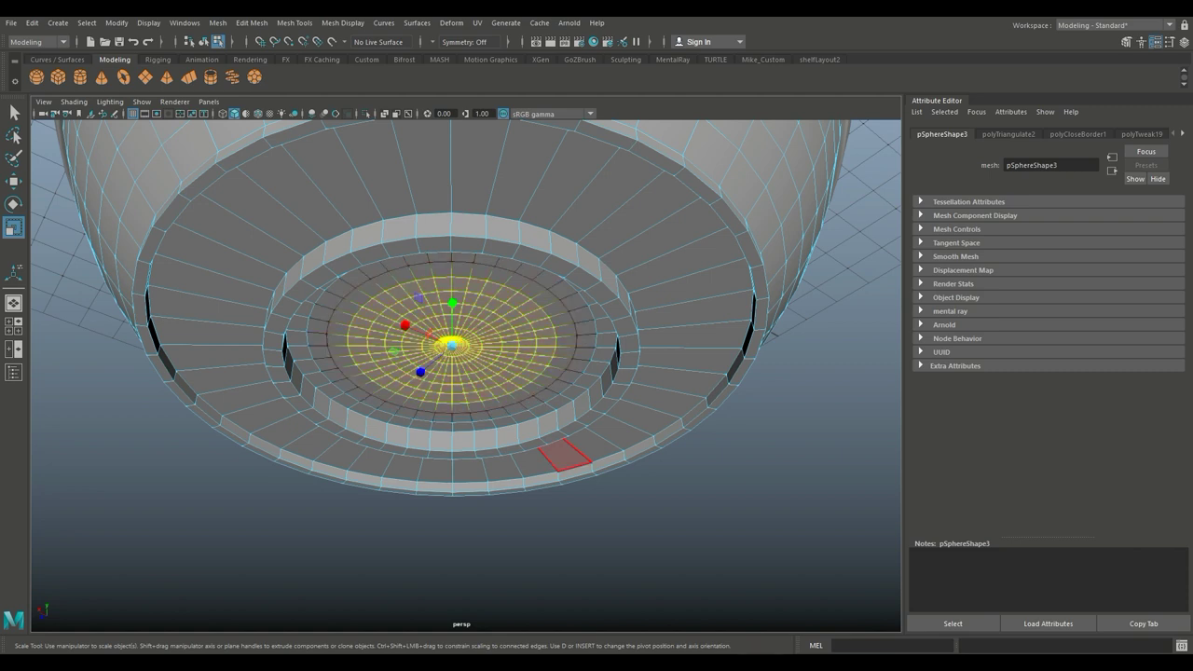
left_click_drag(452, 347, 498, 347)
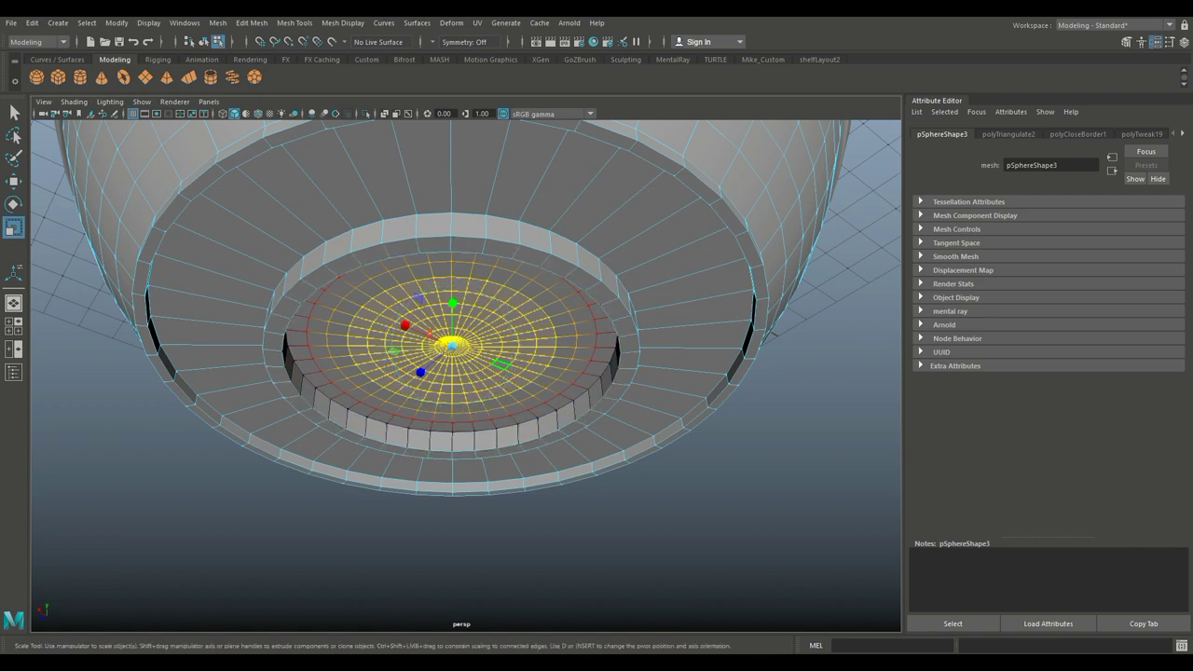
key("w")
left_click_drag(466, 373, 453, 309, "alt")
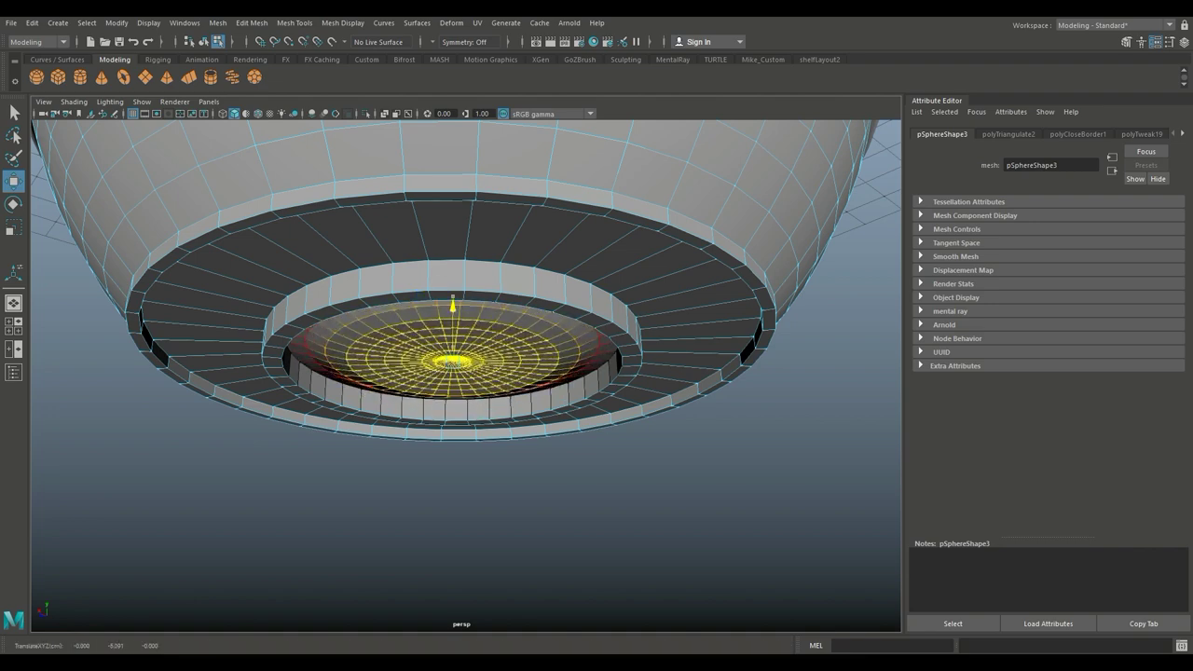
left_click(653, 541)
left_click_drag(653, 541, 657, 508, "alt")
scroll(445, 363, "up", 3)
Step: Select faces at the centre of the bottom disc and grow the selection outward
left_click(445, 363)
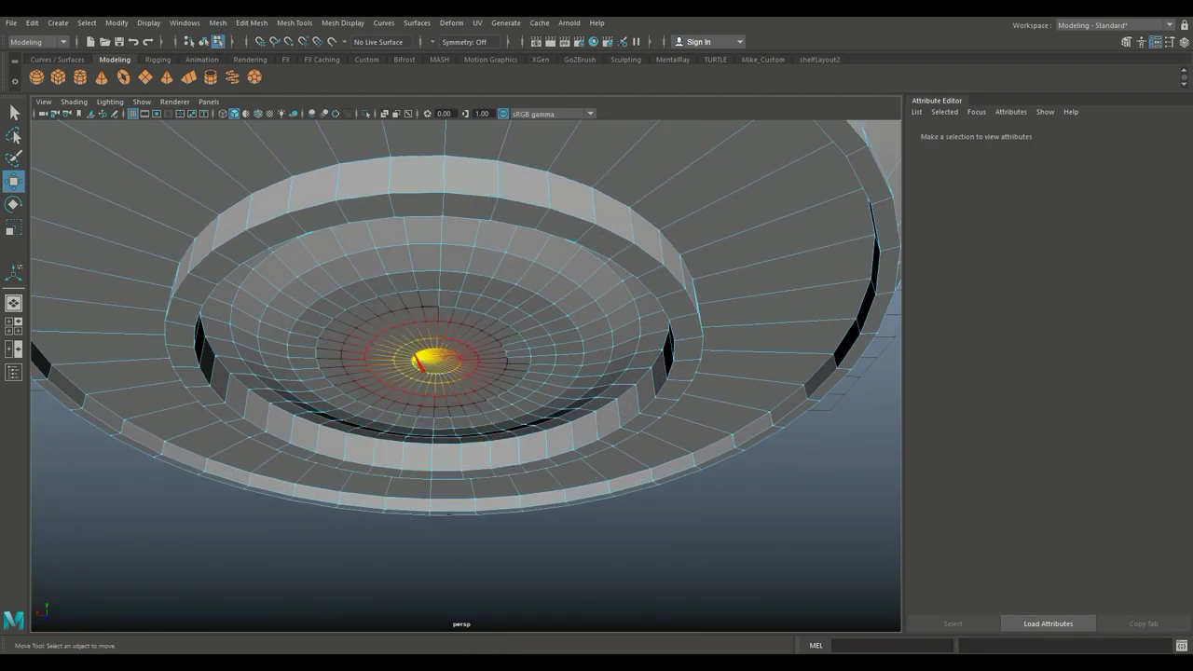
scroll(445, 364, "up", 4)
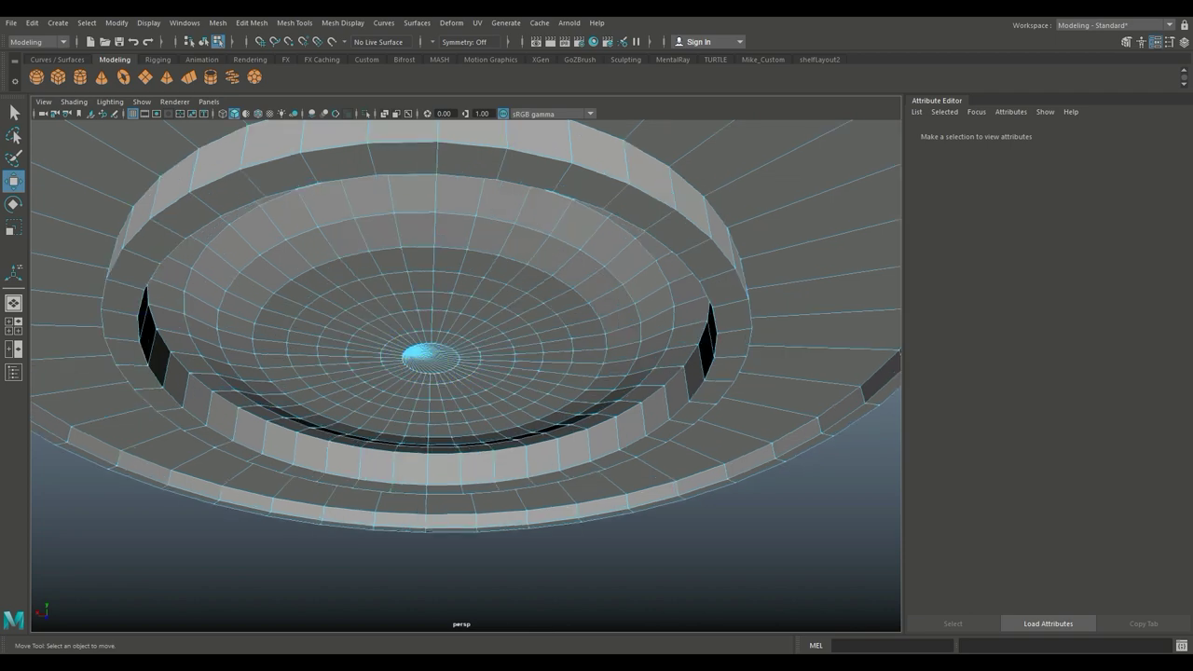
right_click(438, 291)
left_click(438, 325)
left_click(417, 349)
key("shift+period")
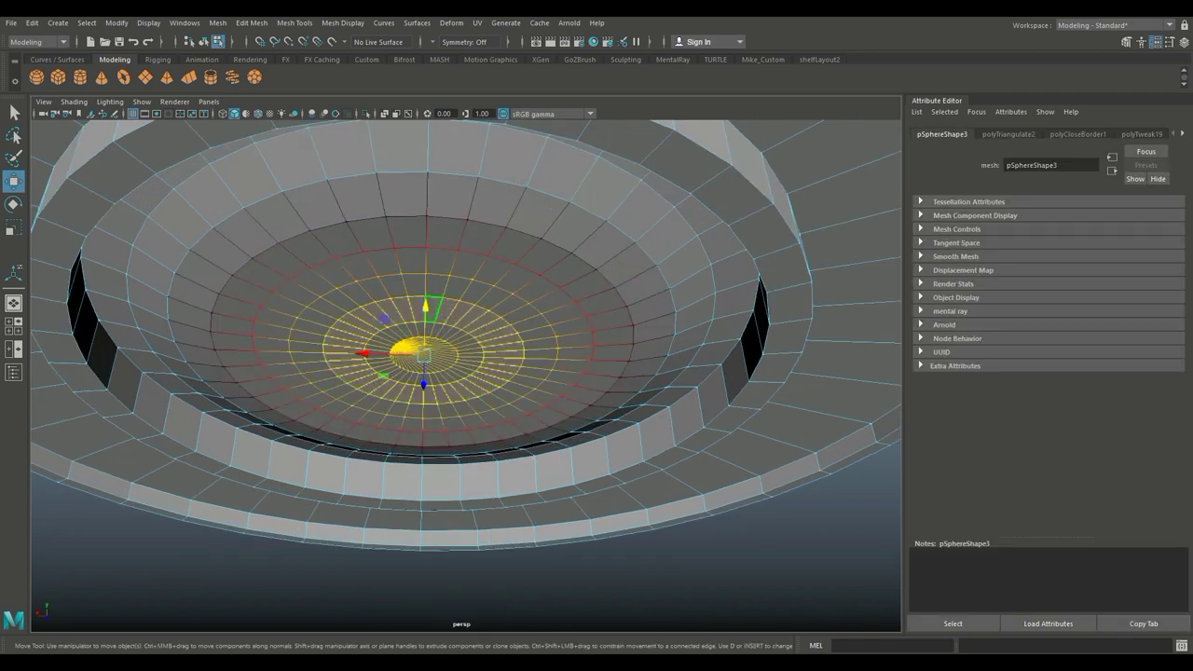
Step: Try lowering the central faces slightly with a narrower soft-selection falloff, and undo the move
key("b")
left_click_drag(466, 342, 430, 342)
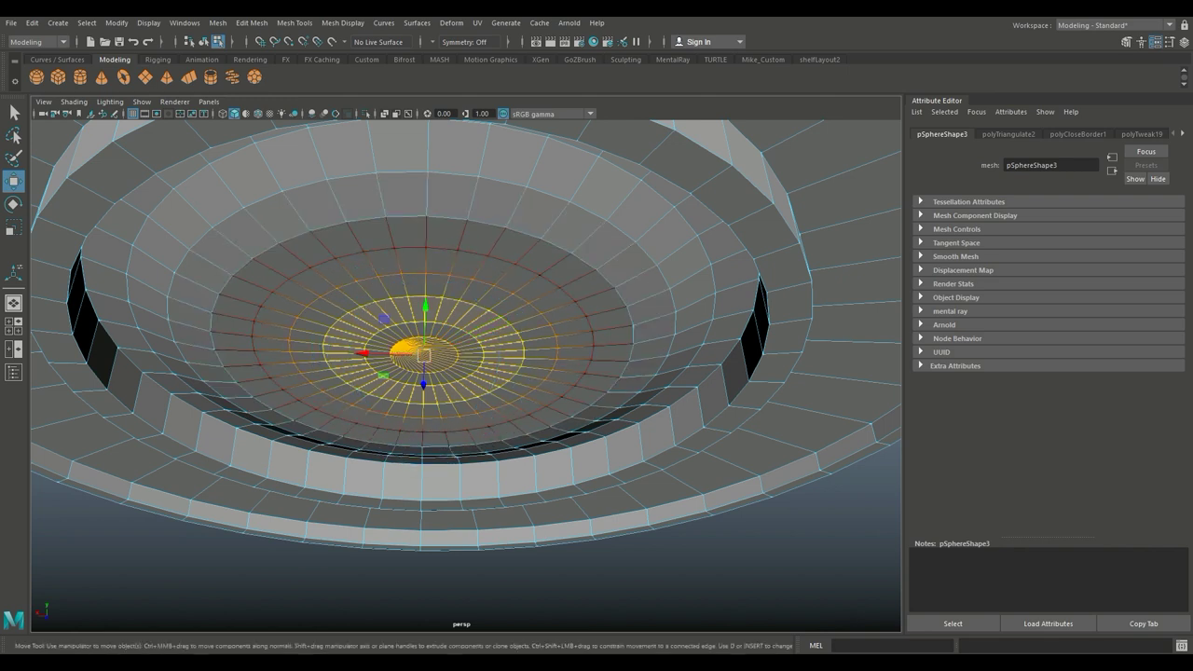
left_click_drag(426, 307, 426, 317)
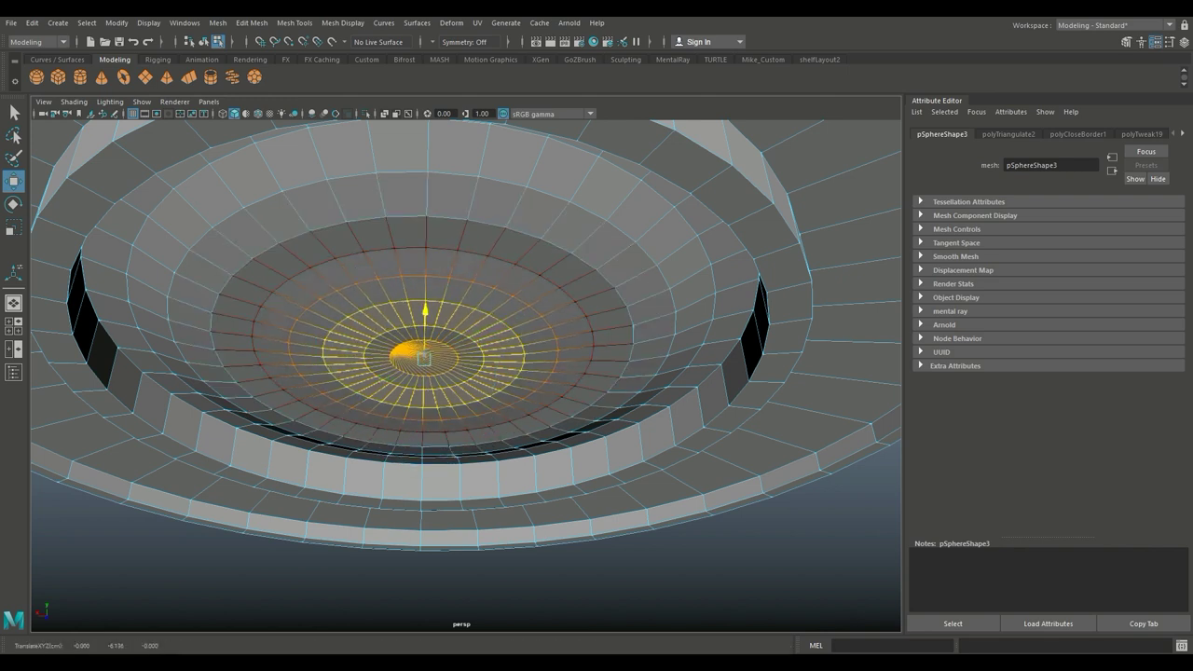
key("ctrl+z")
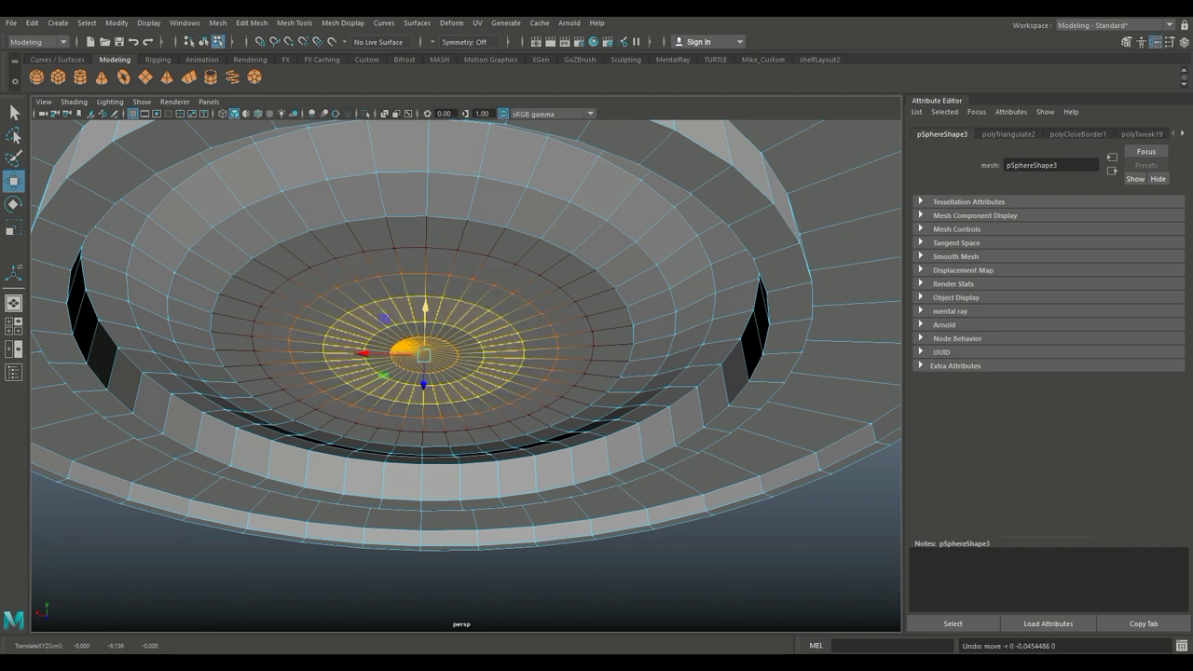
Step: Widen the soft-selection falloff, lower the central faces to a height of about -6.22 as a smooth bulge, and clear the selection
middle_click_drag(426, 355, 489, 354)
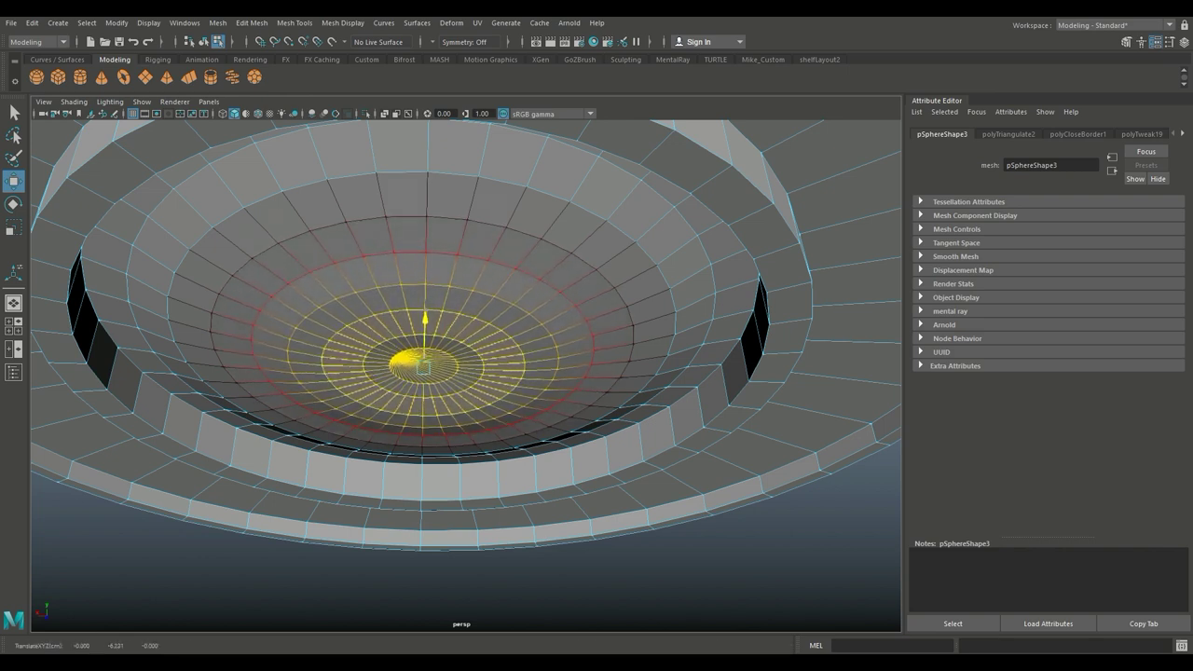
left_click(466, 587)
left_click_drag(466, 588, 433, 363, "alt")
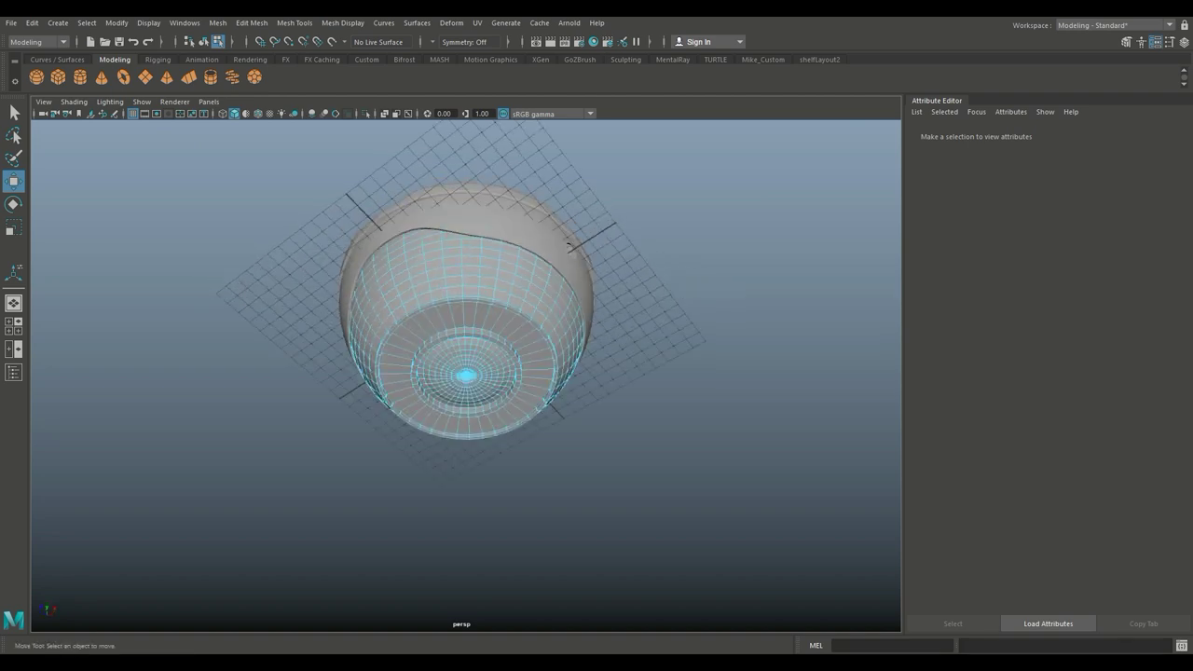
Step: Create a polygon pipe, move it below the sphere to Y -13.722, and scale it to 24.468, 1.947, 24.468 as a flat ring
left_click(210, 76)
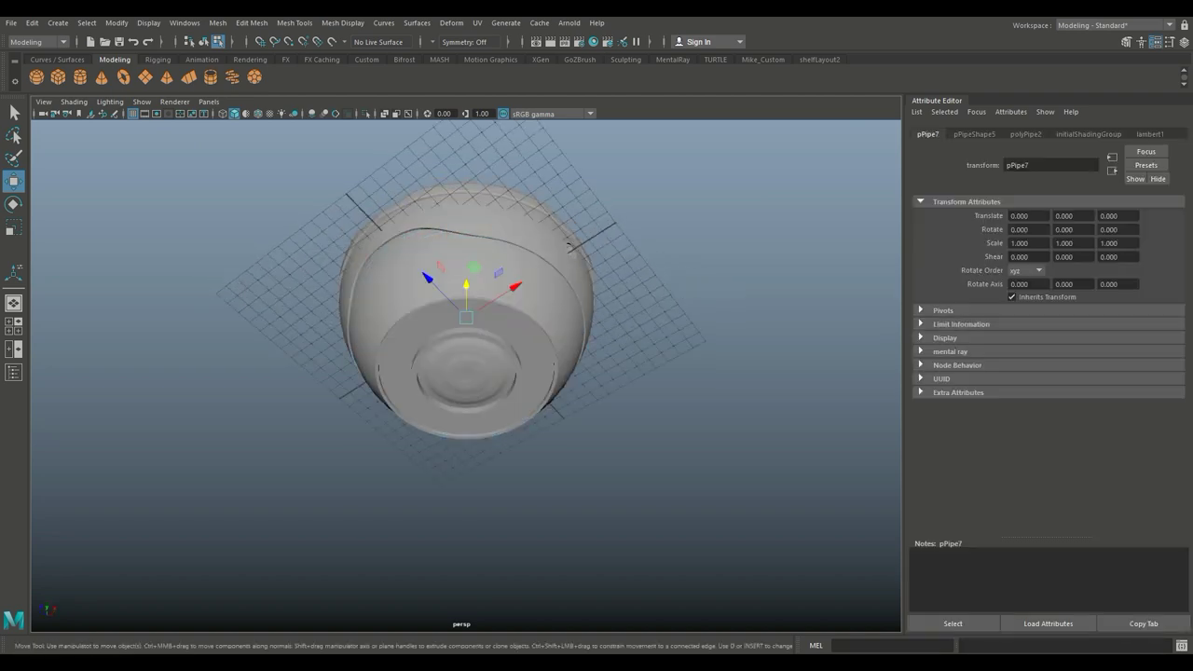
left_click_drag(466, 299, 653, 434)
key("r")
left_click_drag(466, 382, 467, 429)
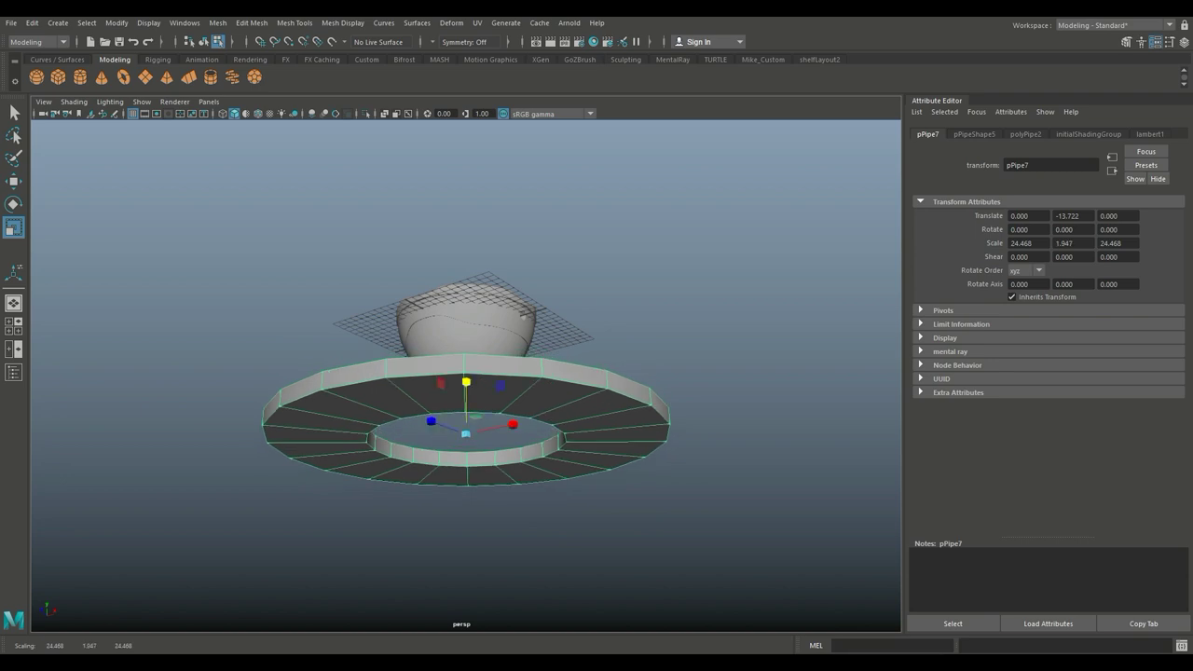
Step: Set the pipe's thickness to 0.1 and its axis subdivisions to 40
left_click(1026, 133)
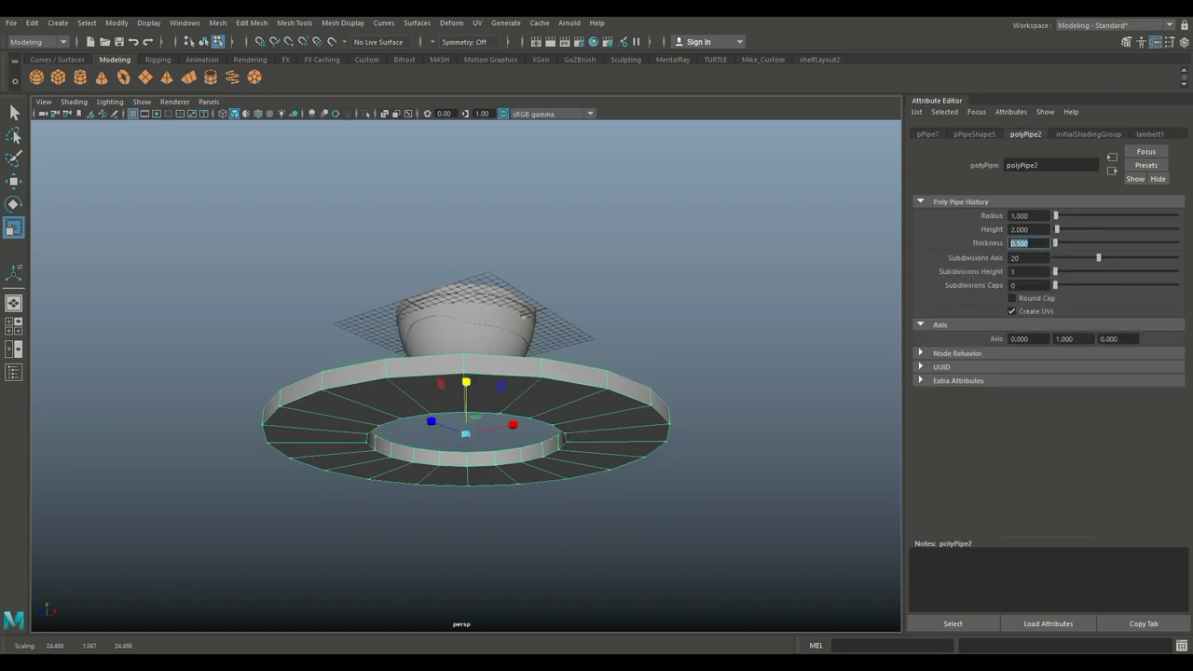
type("0.1")
key("Return")
left_click_drag(467, 373, 466, 503, "alt")
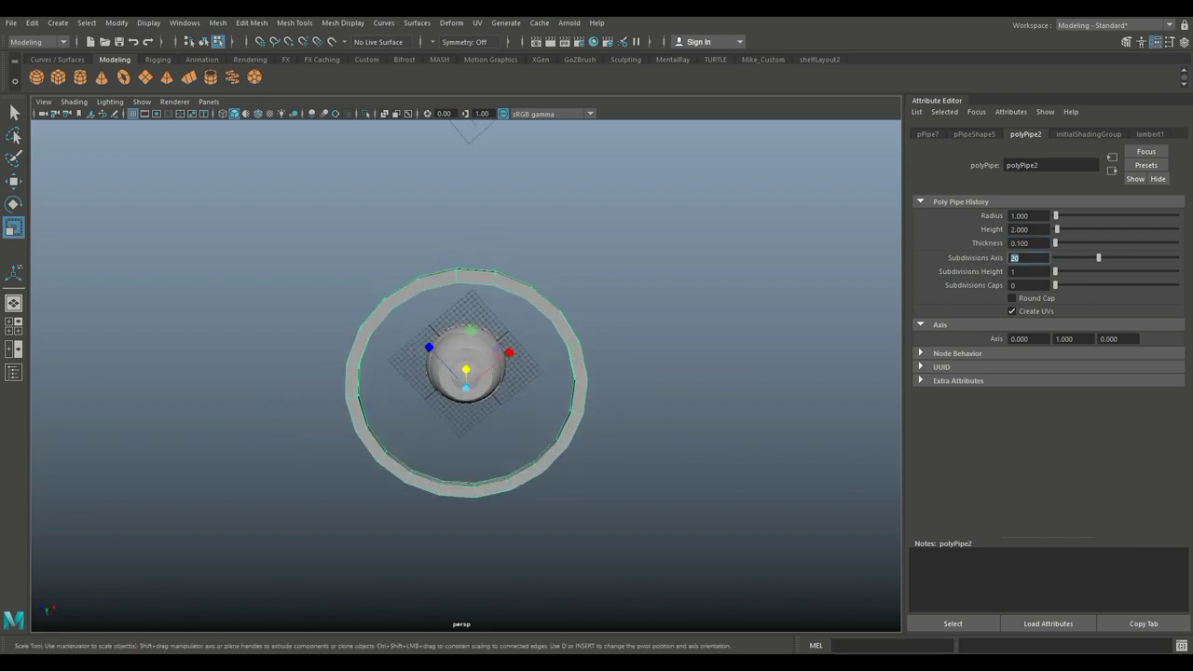
key("Return")
left_click_drag(466, 504, 466, 424, "alt")
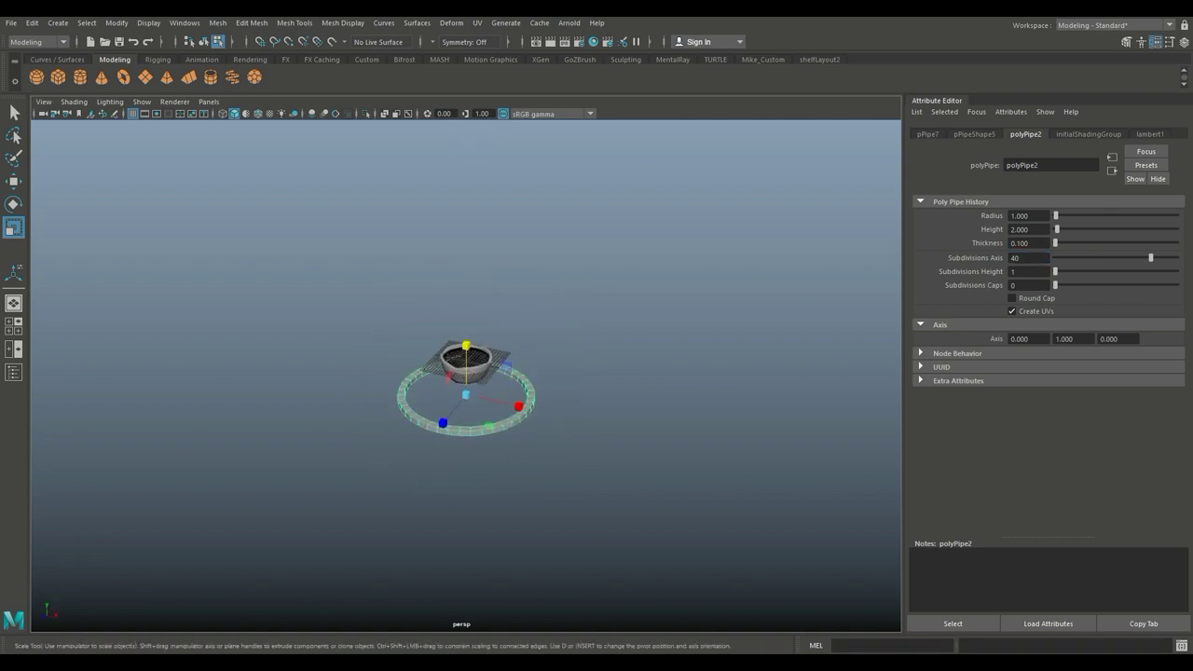
Step: Move the pipe ring up above the spherical object and duplicate it
key("w")
left_click_drag(466, 349, 466, 271)
key("f")
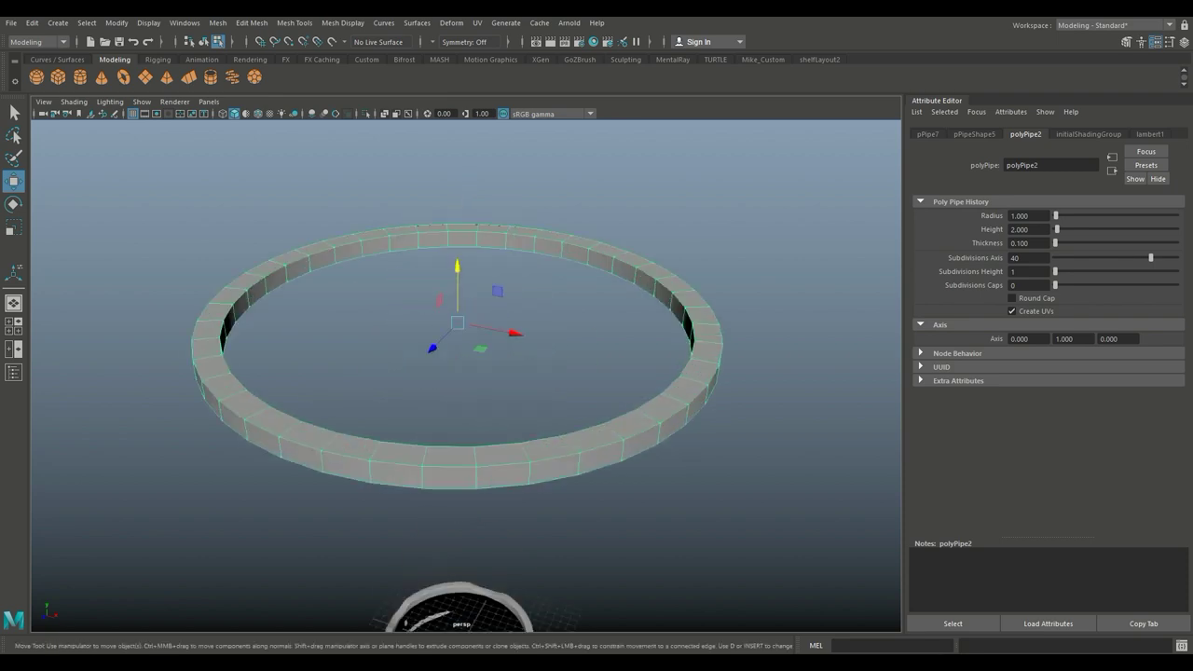
key("ctrl+d")
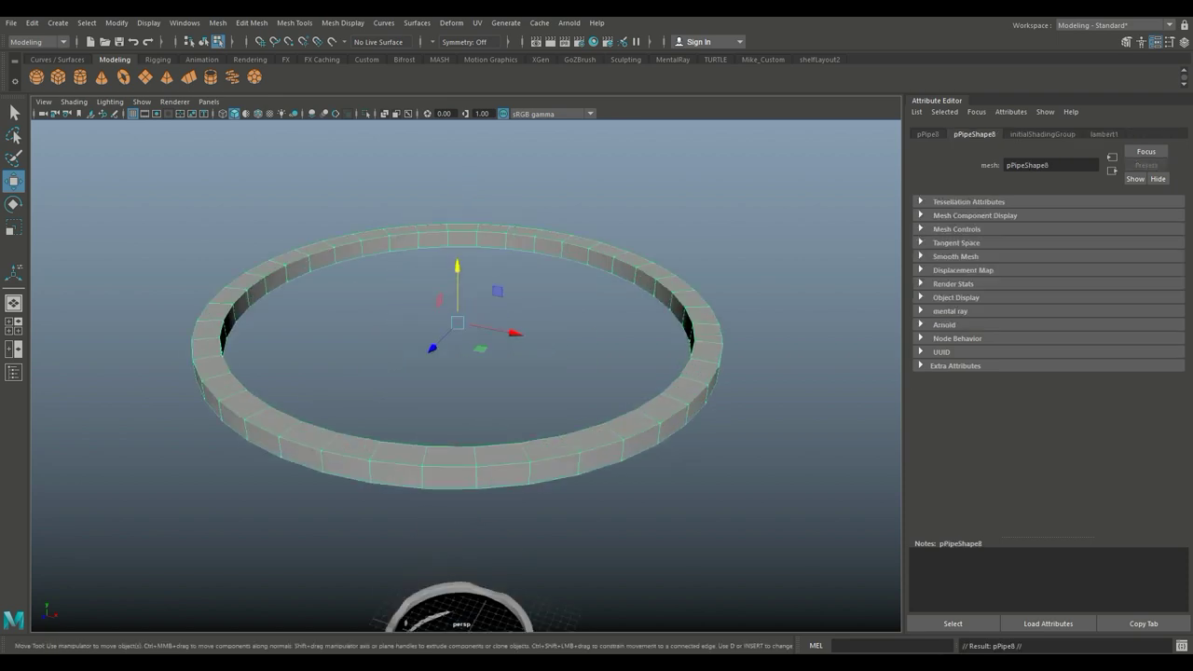
Step: Scale the duplicate ring down to about 13.5 across as an inner ring and match its height to the outer ring
key("r")
left_click_drag(457, 323, 392, 325)
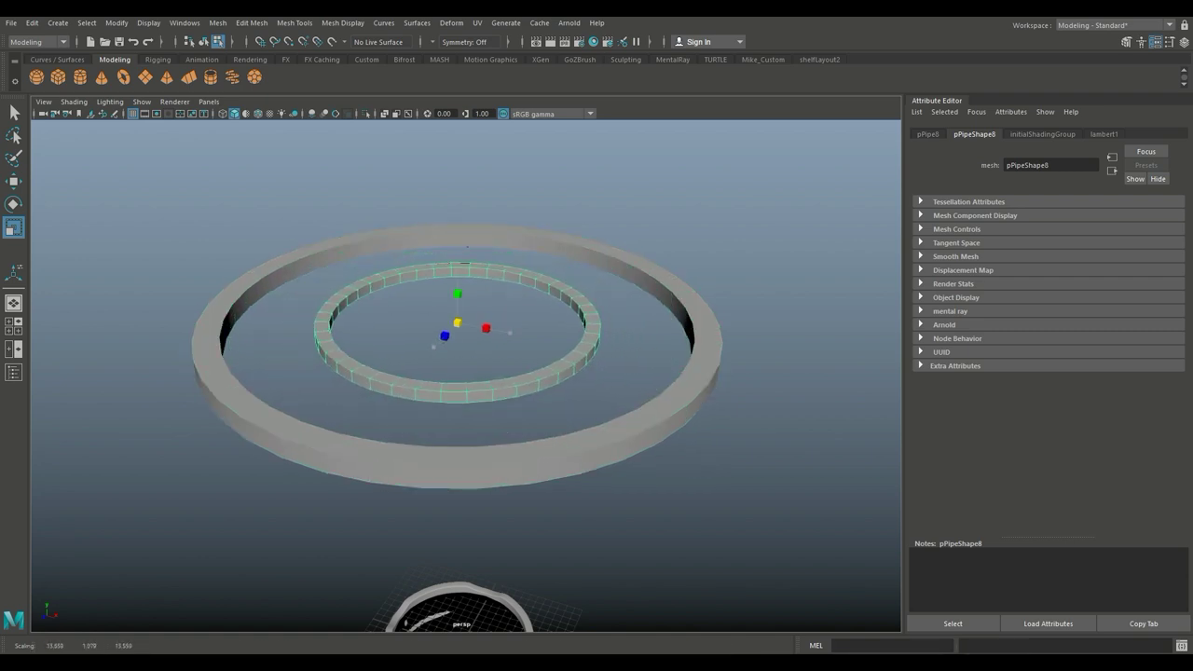
key("space")
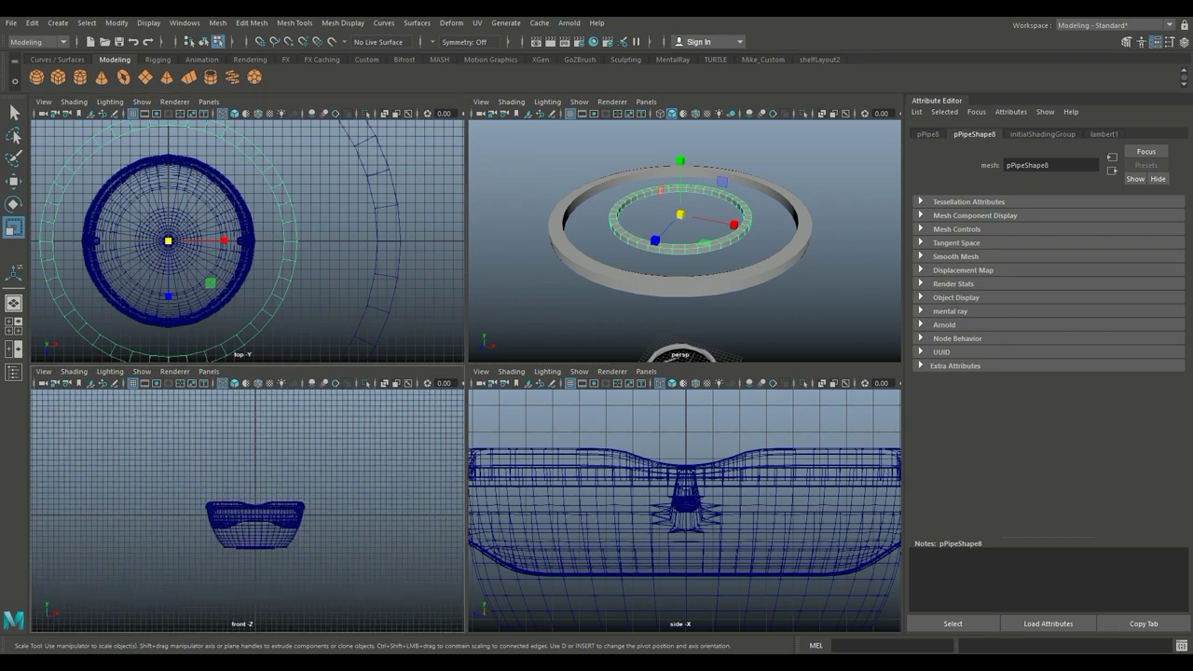
key("space")
key("f")
left_click_drag(465, 320, 465, 275)
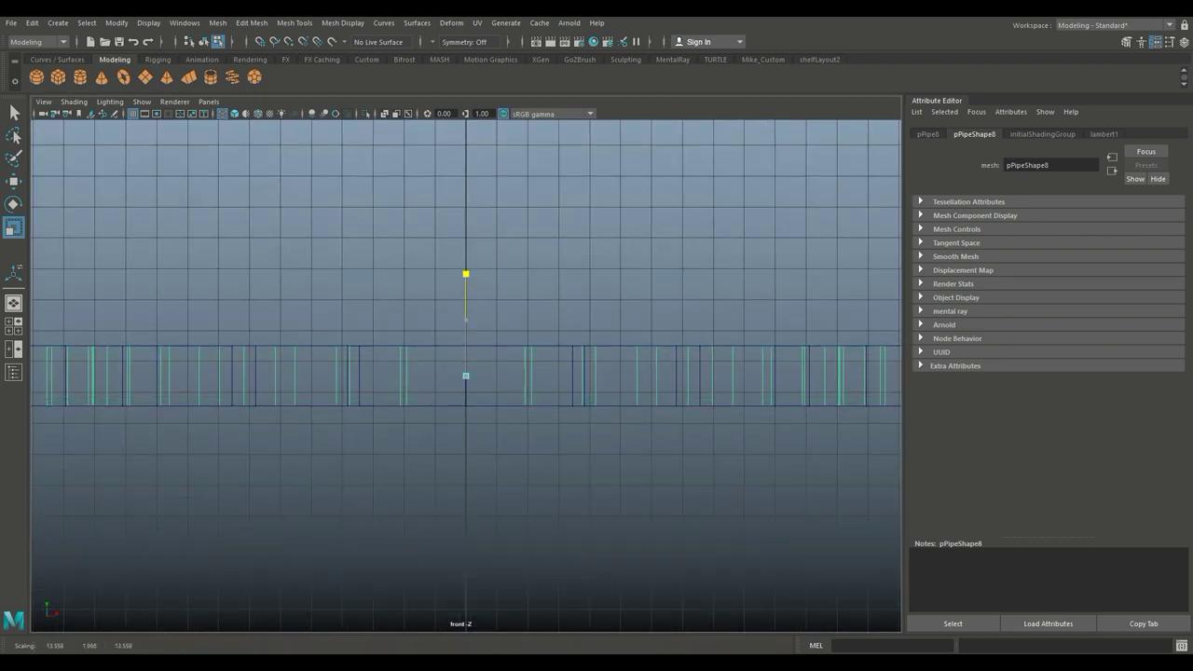
left_click(13, 326)
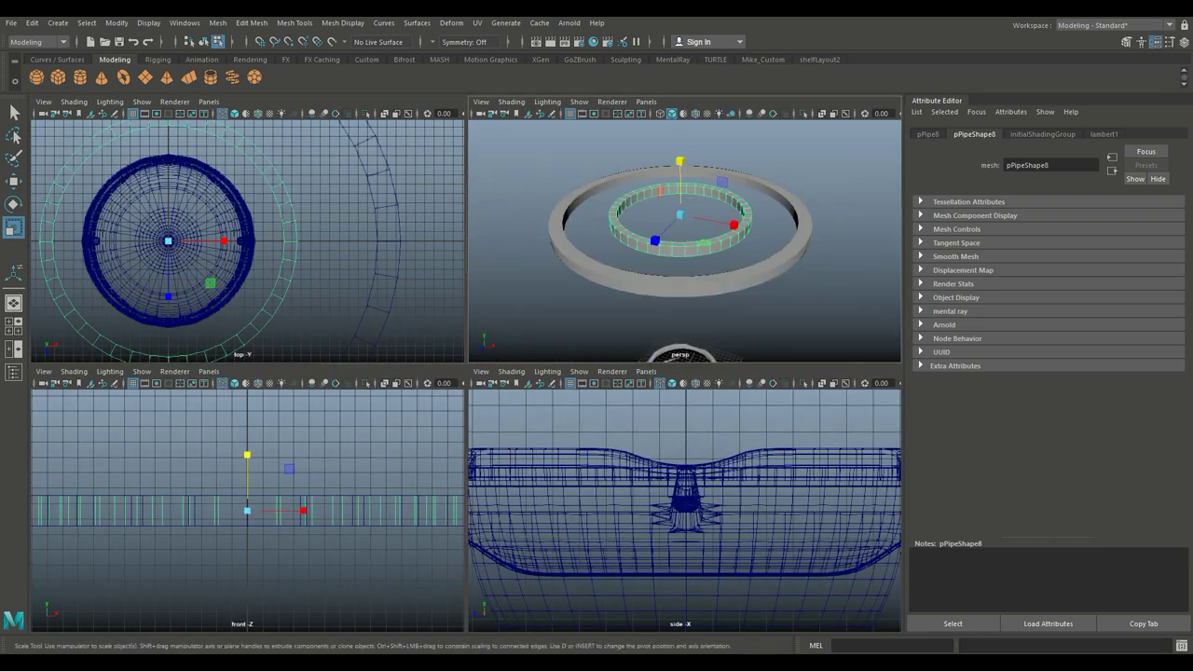
Step: Select the outer and inner rings in object mode and combine them into one mesh
key("space")
left_click(783, 541)
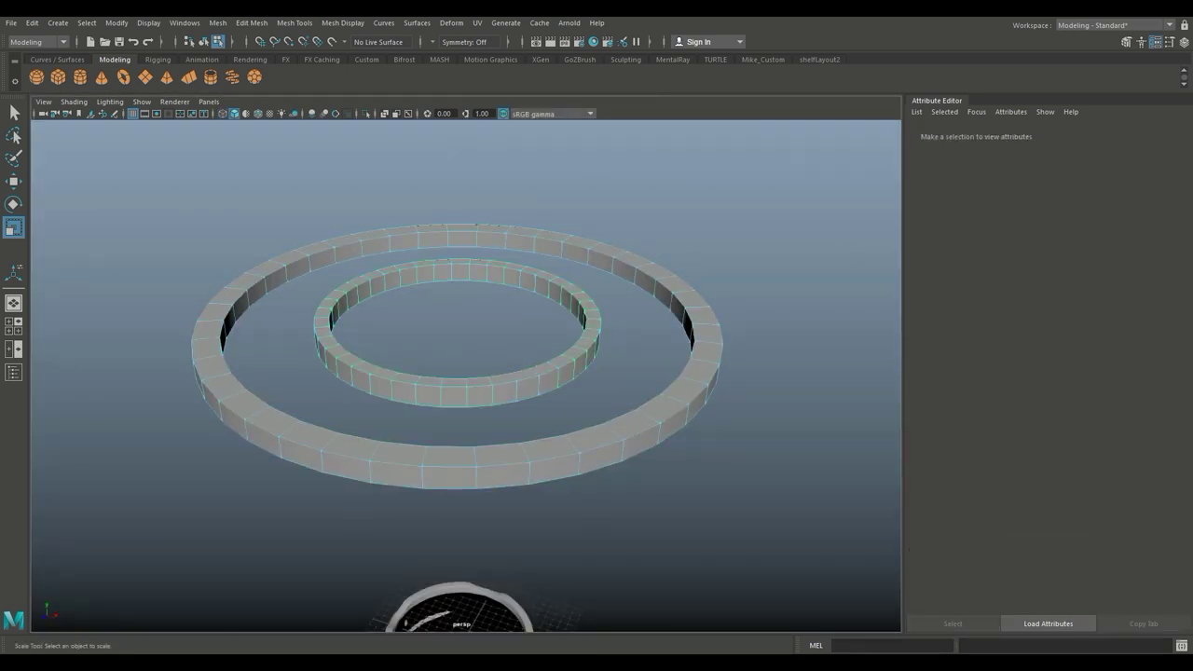
right_click_drag(493, 227, 554, 208)
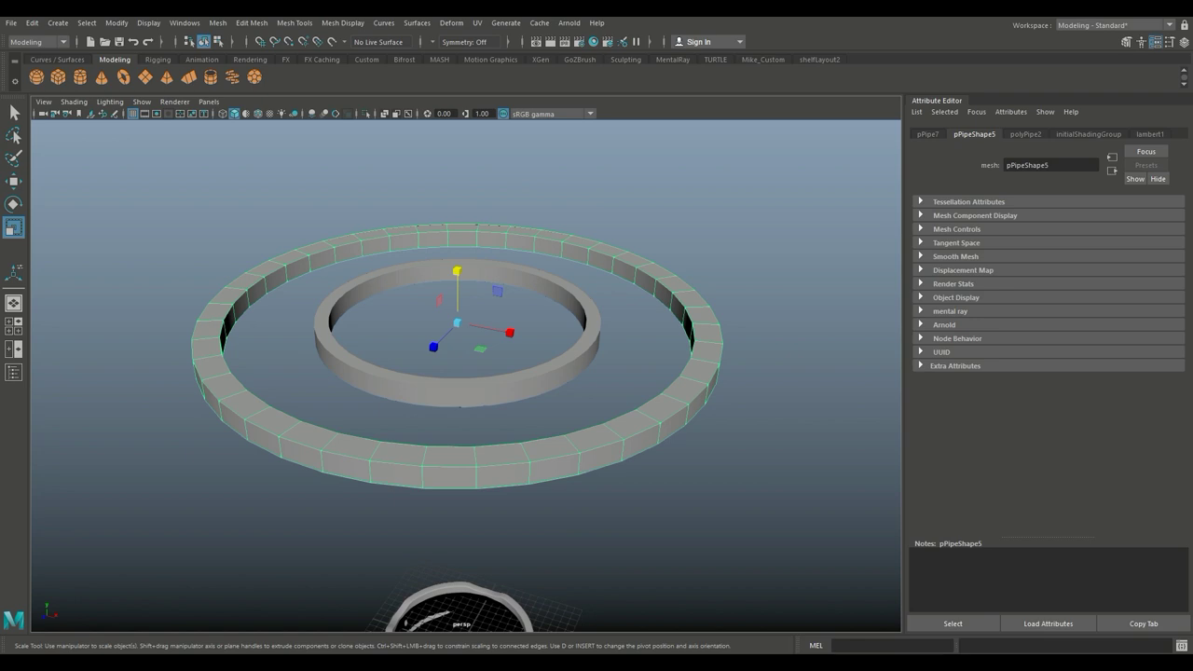
left_click(457, 392, "shift")
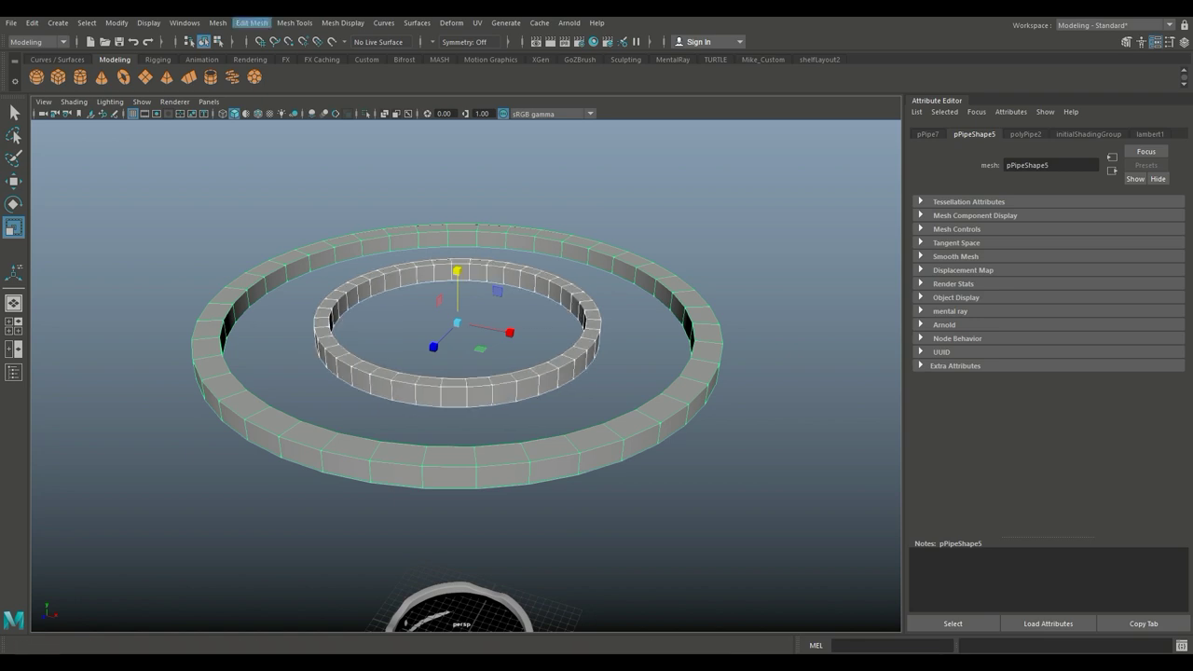
left_click(217, 22)
left_click(242, 67)
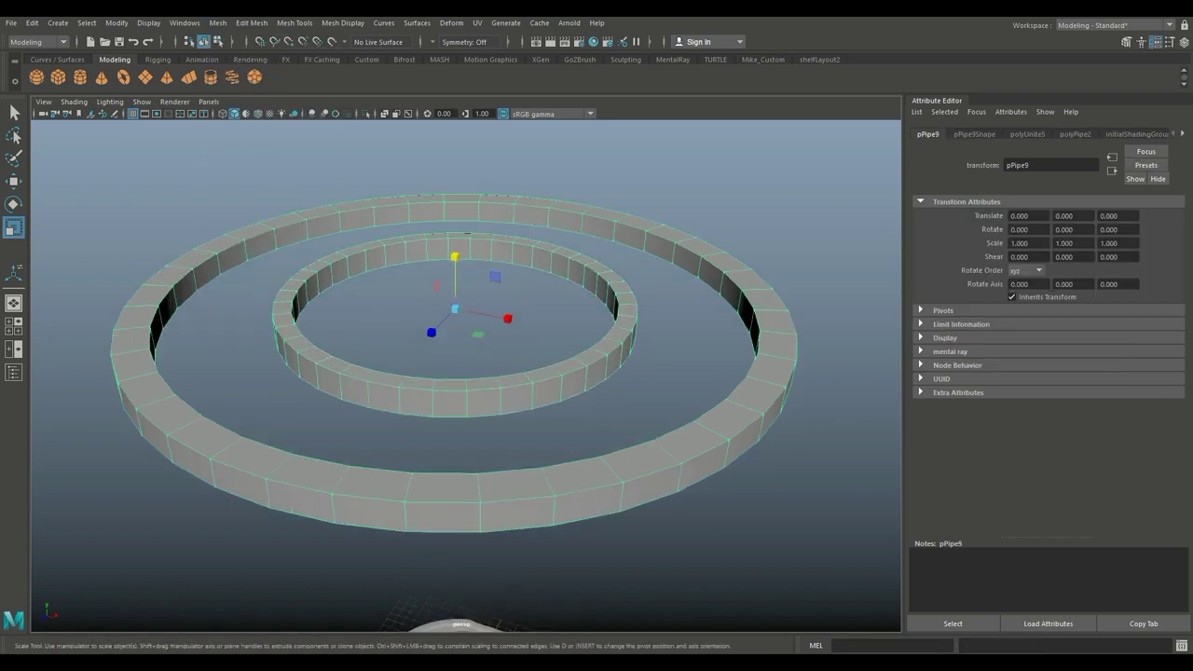
Step: Locate the inner ring's outer edges on the positive X axis from above and delete the two adjacent outward-facing faces there
key("space")
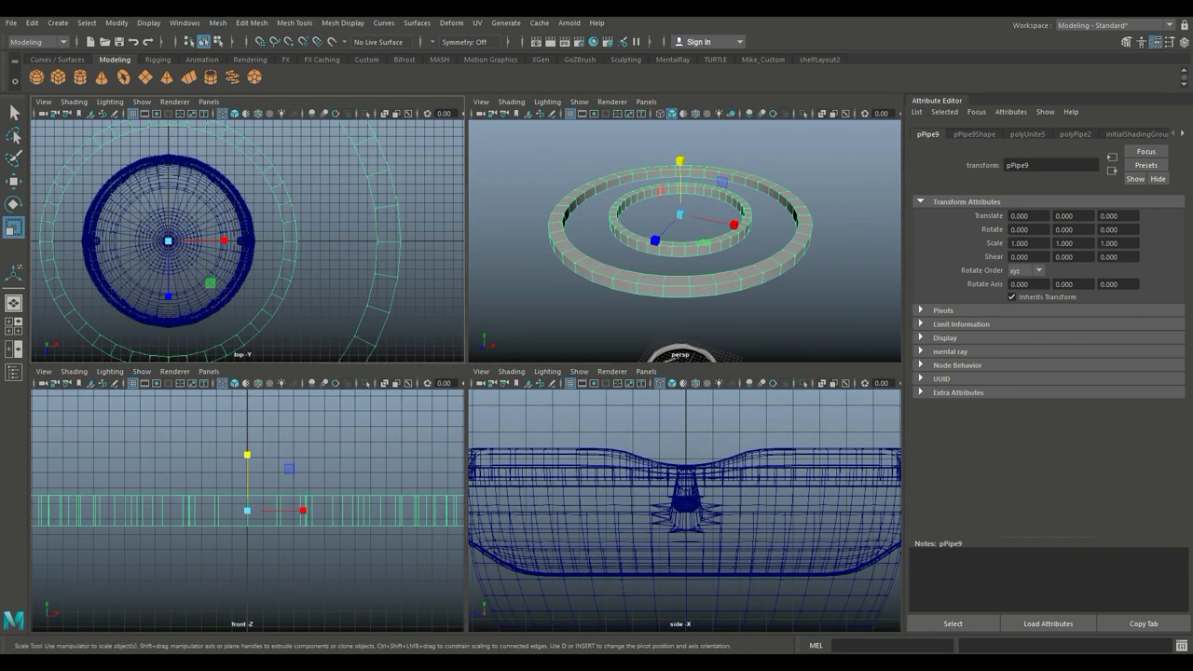
key("space")
middle_click_drag(447, 373, 456, 400, "alt")
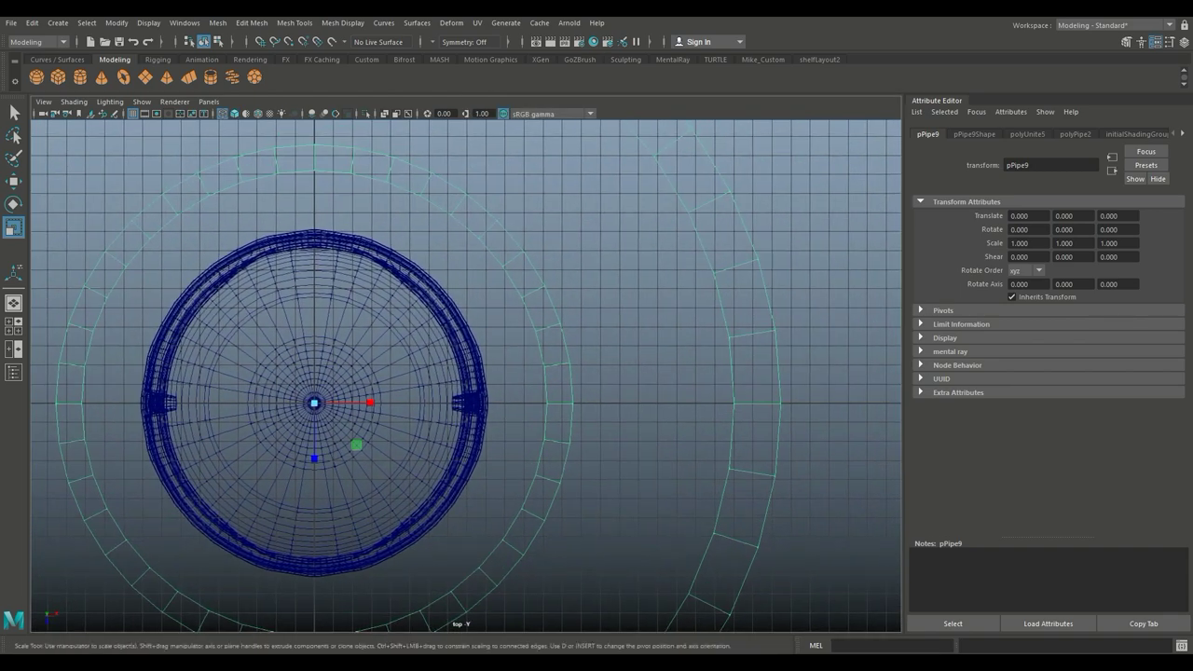
scroll(466, 377, "down", 2)
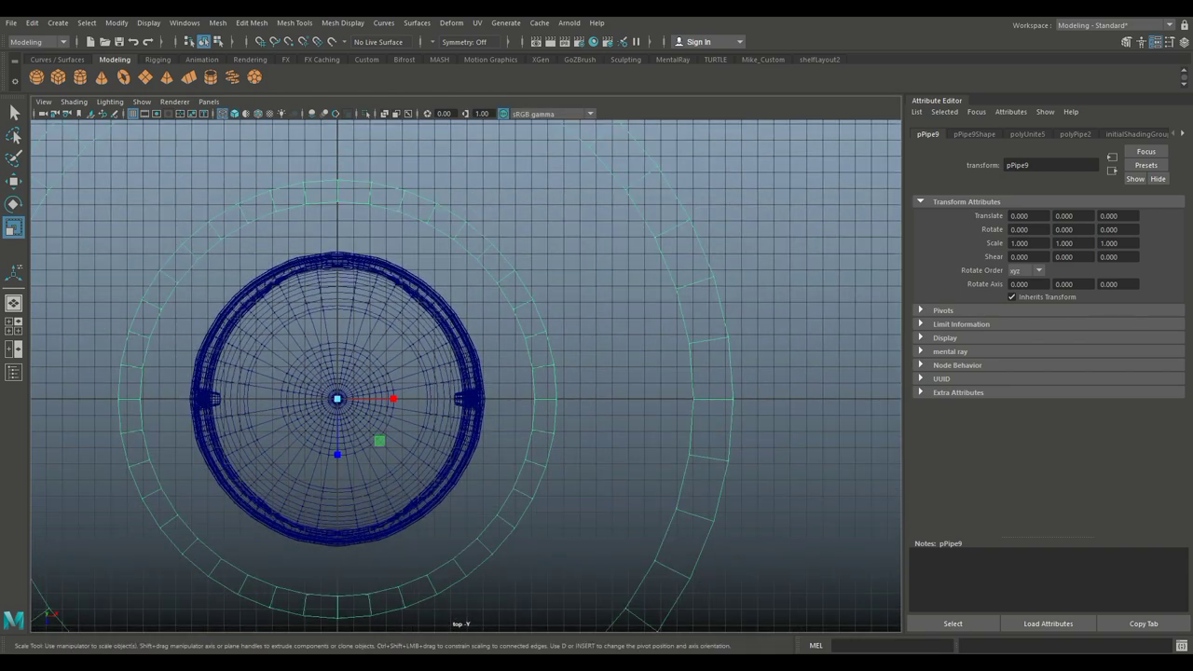
right_click_drag(552, 290, 552, 256)
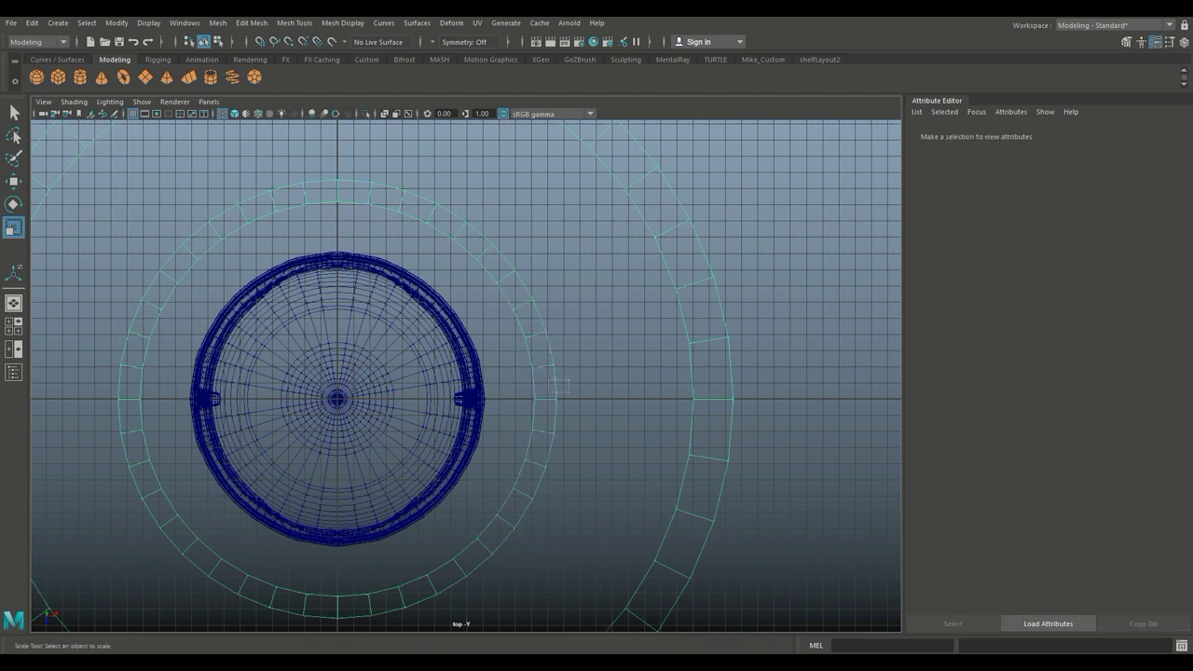
left_click_drag(556, 379, 569, 410)
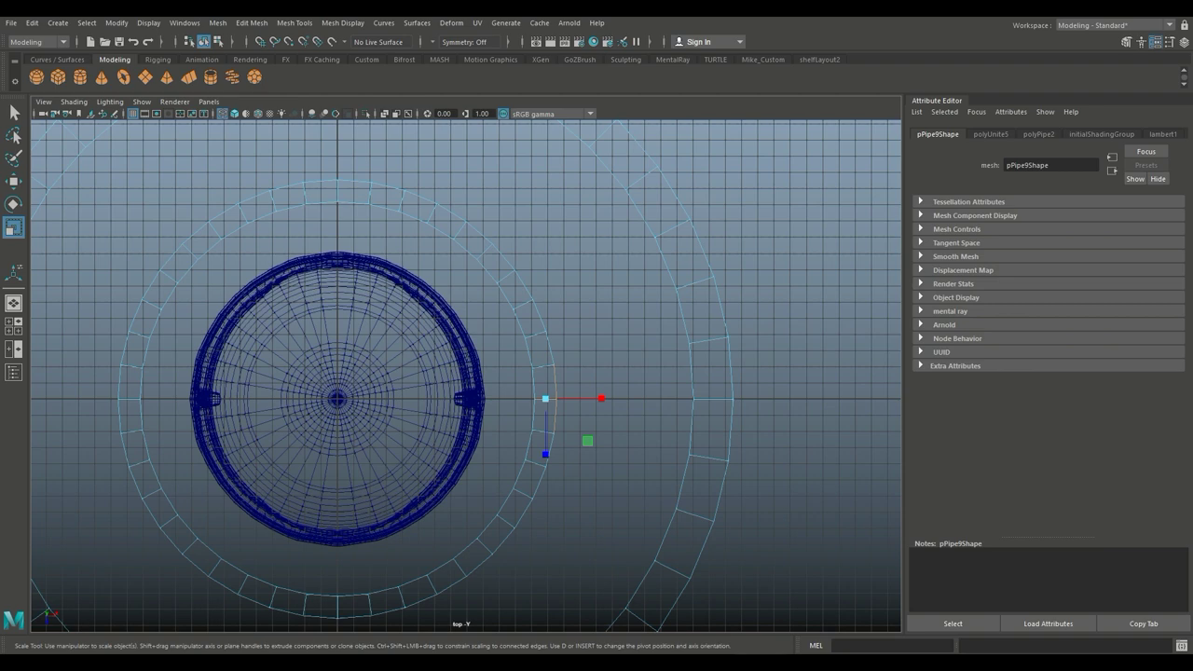
key("space")
key("space")
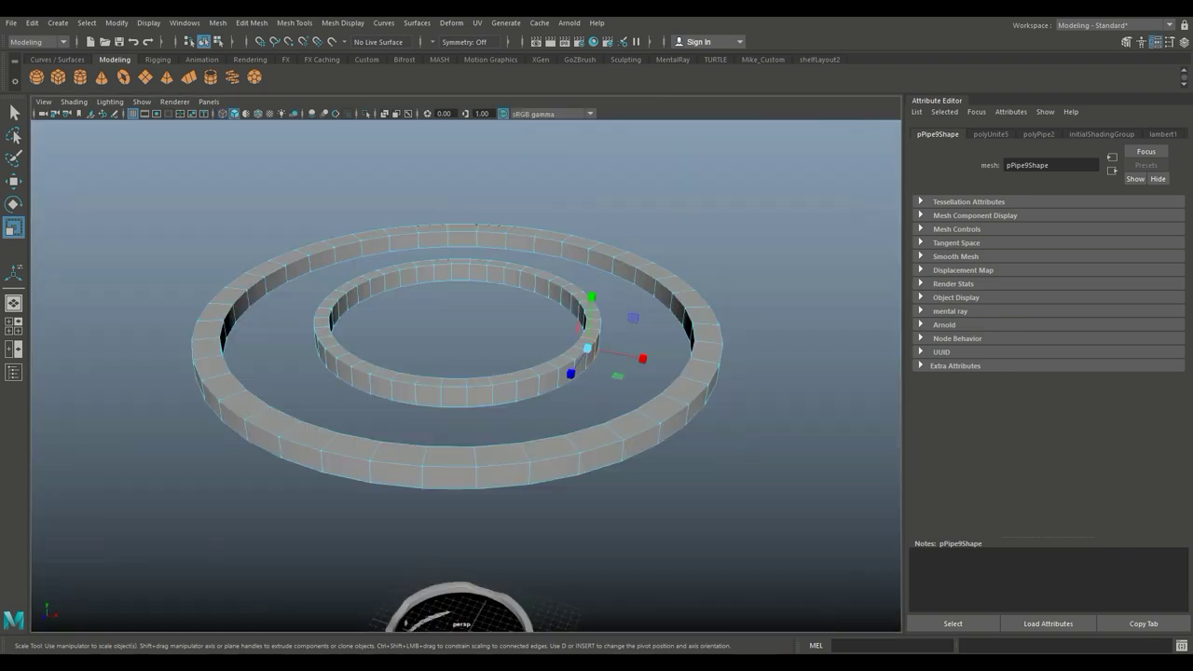
scroll(685, 233, "up", 5)
left_click_drag(597, 373, 466, 376, "alt")
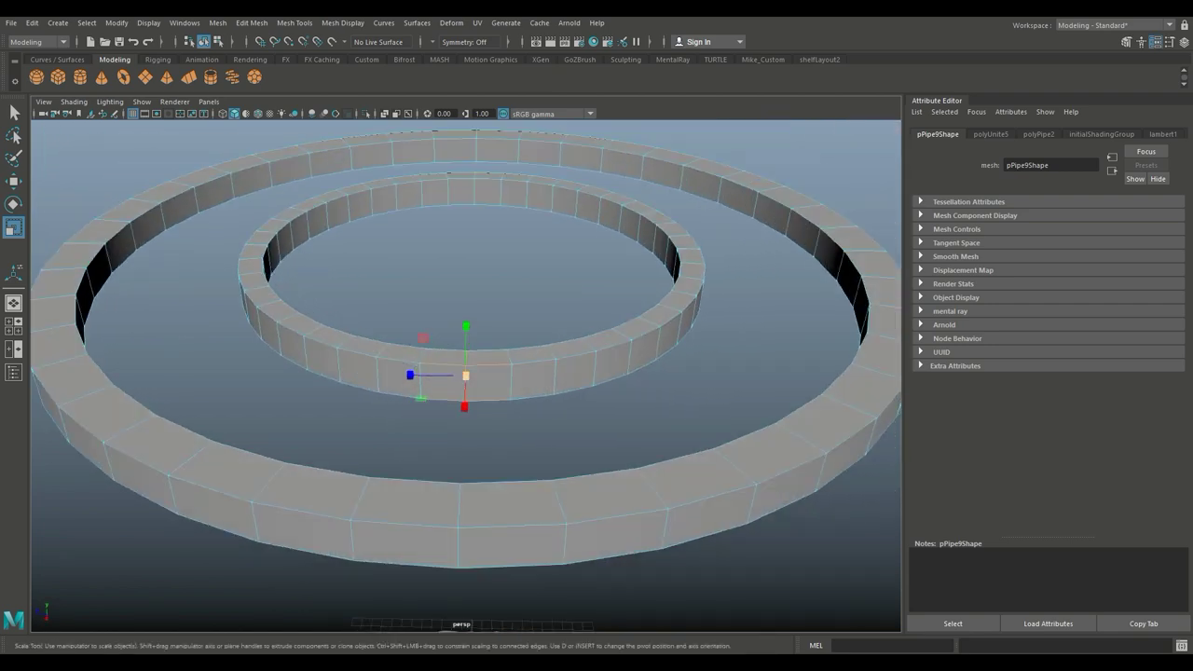
right_click_drag(446, 287, 448, 327)
left_click(489, 383)
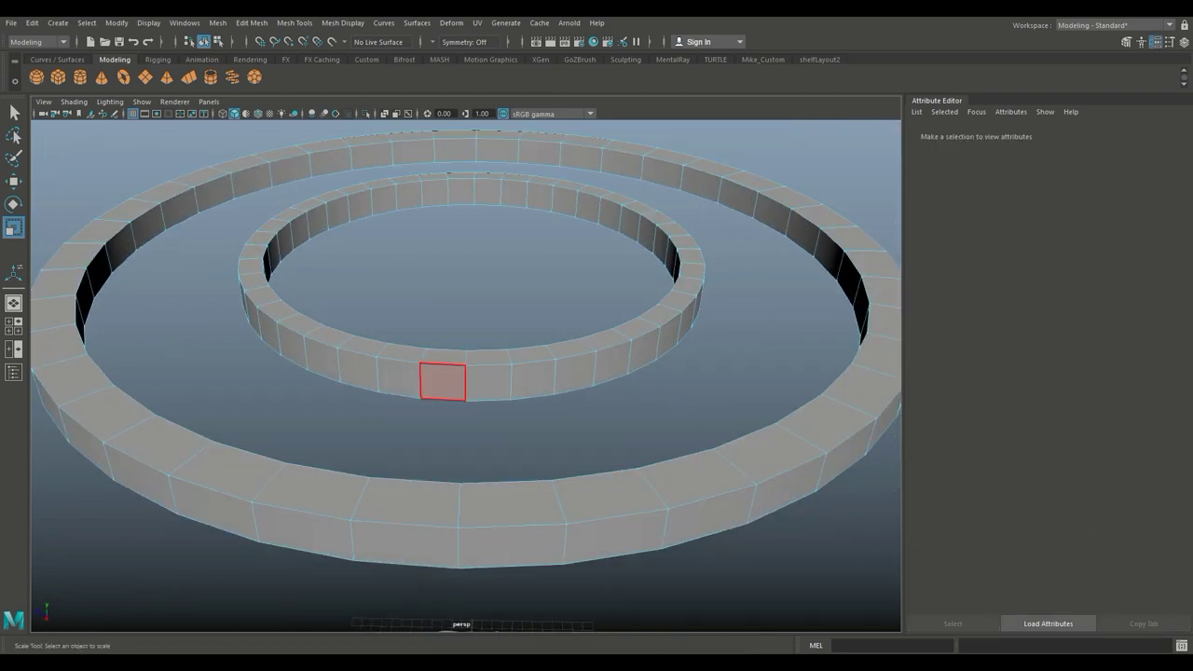
key("Delete")
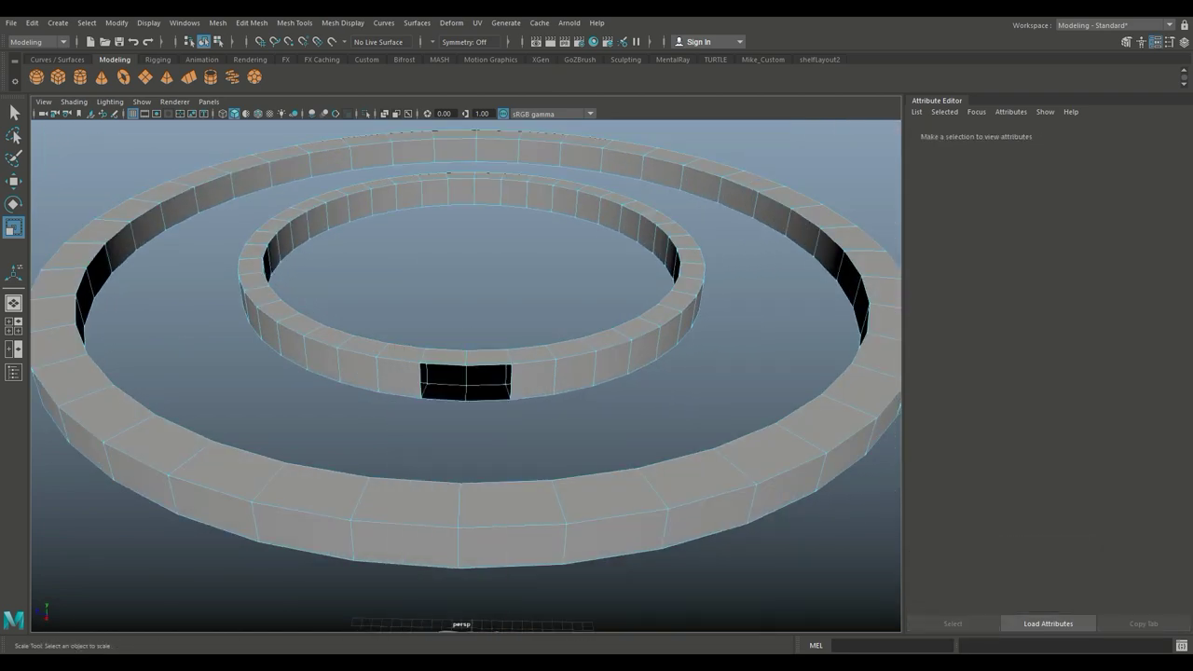
Step: Delete the outer ring's two inward-facing faces directly opposite the opening in the inner ring
scroll(467, 373, "down", 3)
left_click_drag(466, 373, 535, 509, "alt")
left_click(485, 274)
left_click(444, 274)
left_click(485, 274, "ctrl")
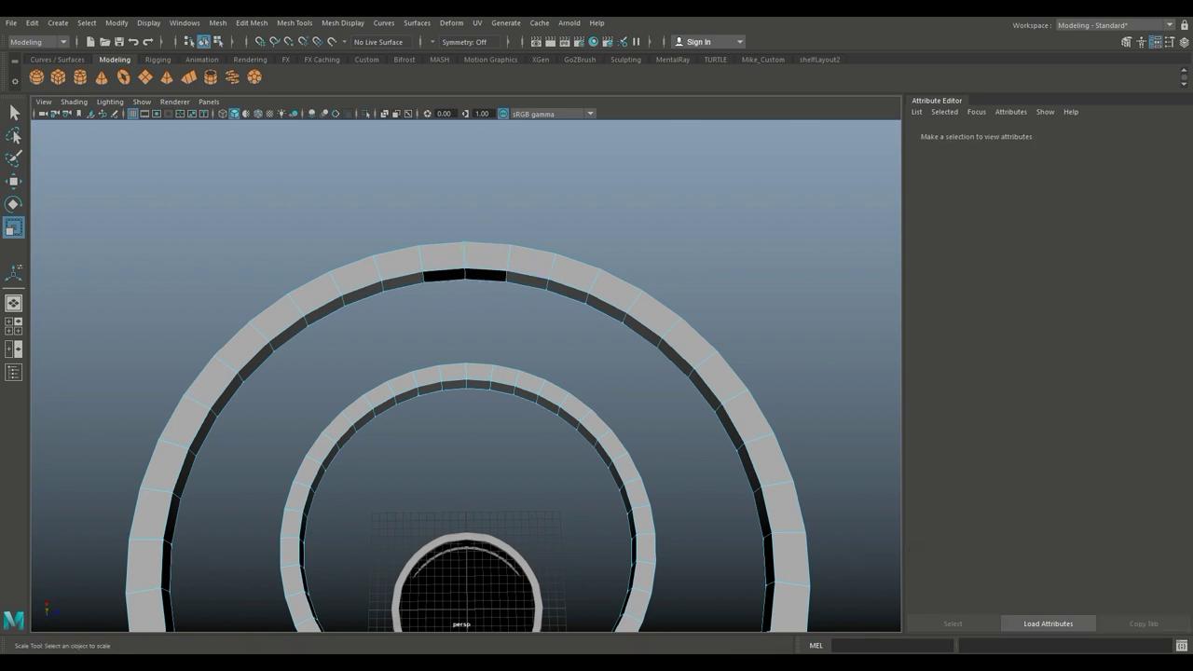
Step: Bridge the border edges of the two facing openings to form a solid spoke between the rings
scroll(484, 274, "up", 4)
right_click(499, 185)
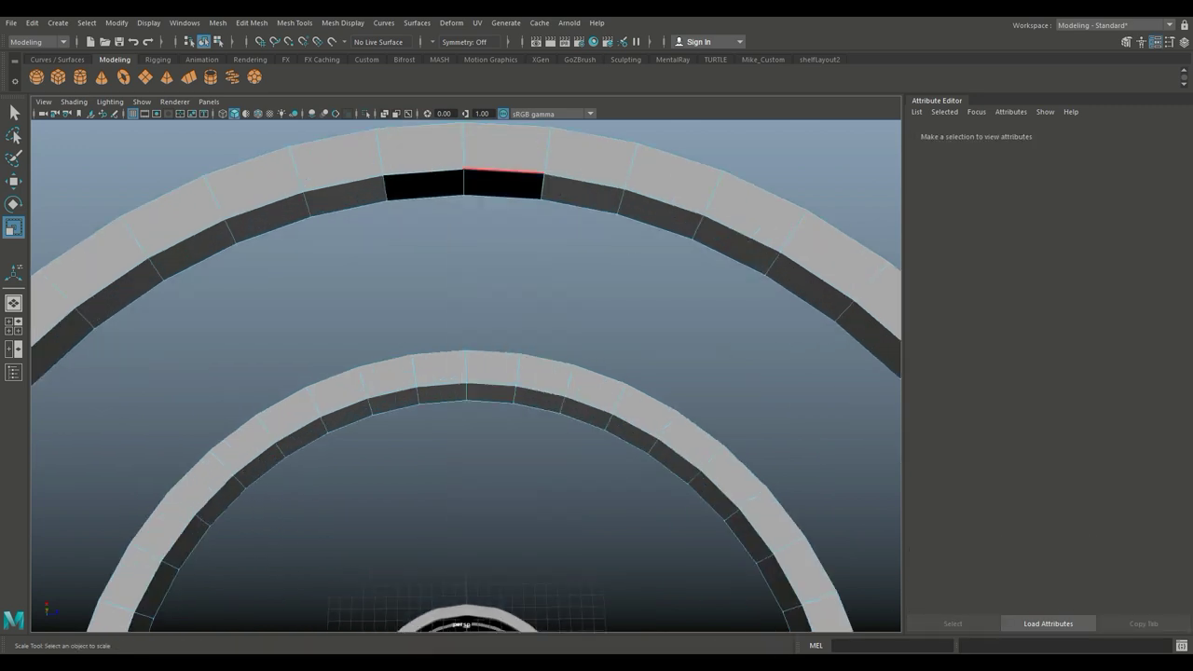
left_click(499, 185)
left_click_drag(499, 185, 513, 280, "alt")
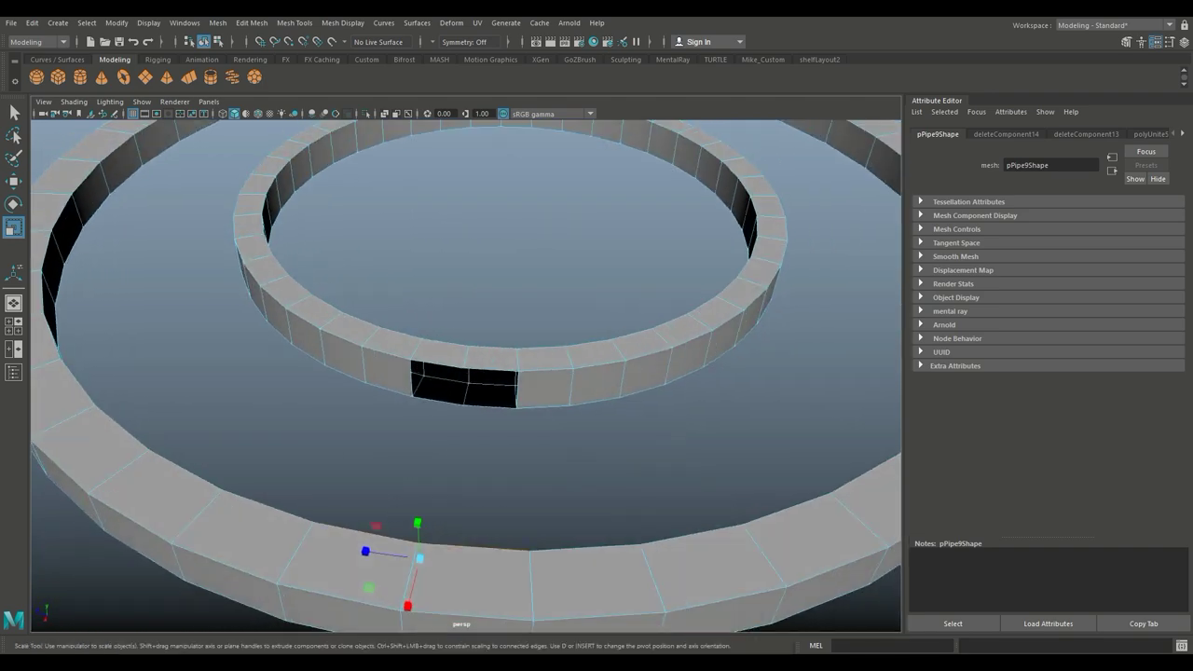
left_click(490, 370, "shift")
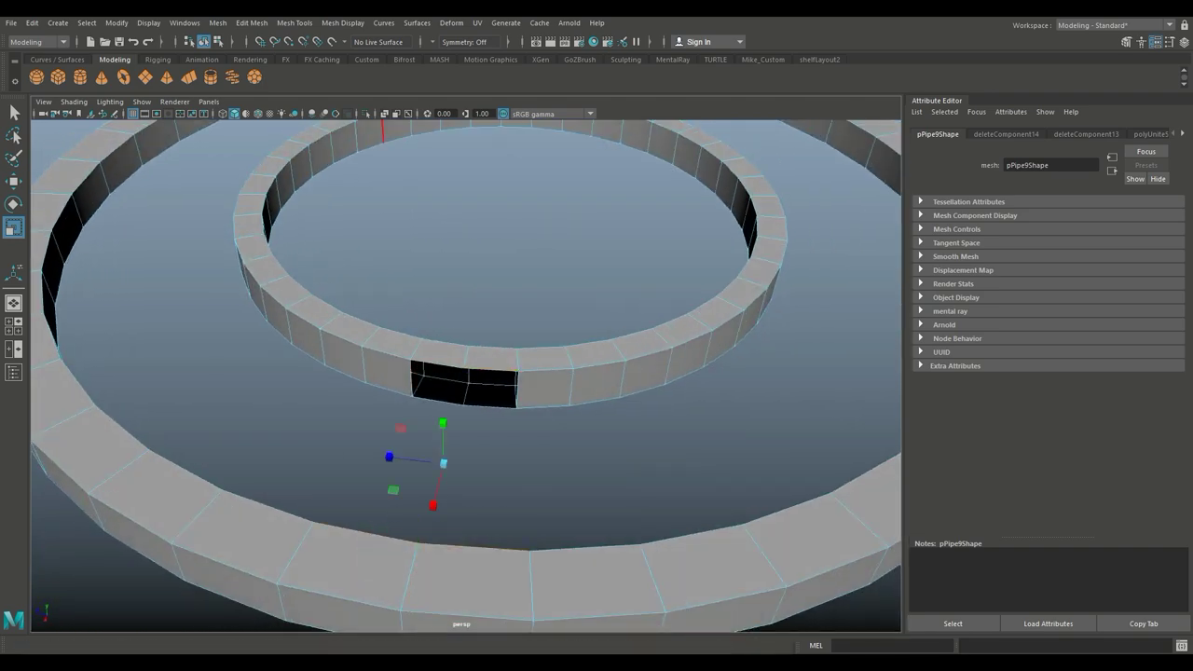
left_click(252, 22)
left_click(280, 79)
scroll(467, 373, "down", 6)
mouse_move(560, 308)
left_mouse_down("alt")
mouse_move(559, 363)
mouse_move(560, 313)
left_mouse_up("alt")
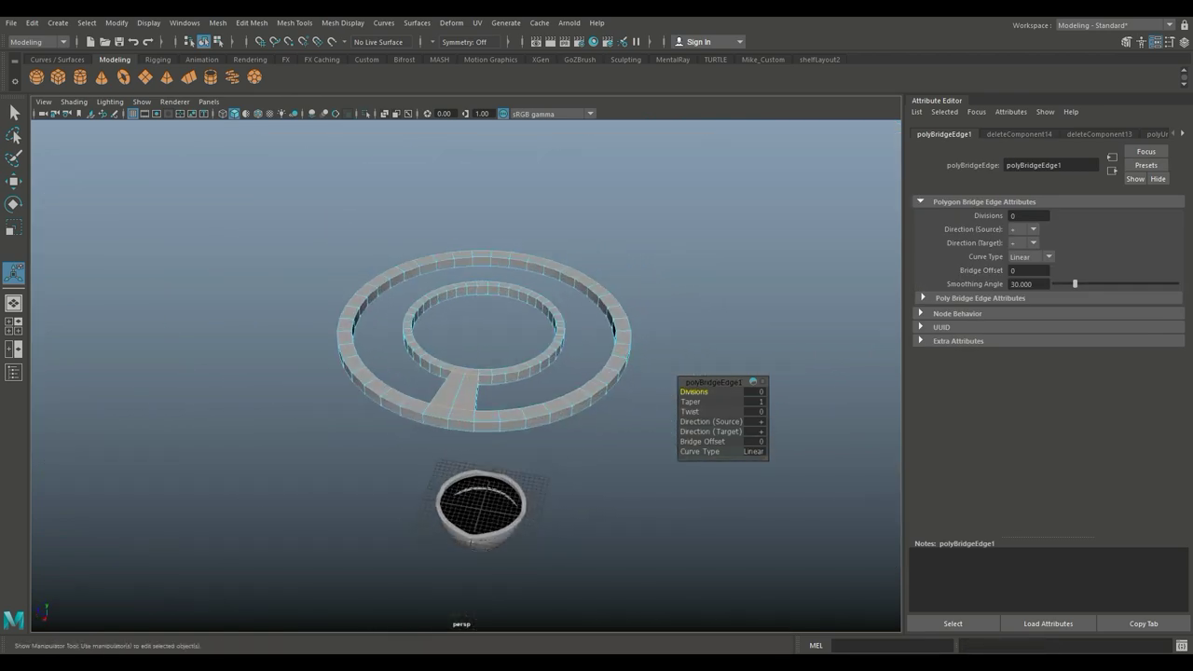
Step: Locate the outer ring's inner edges on the negative X axis from above and delete its two inward-facing faces there
left_click_drag(466, 373, 447, 392, "alt")
scroll(467, 373, "up", 5)
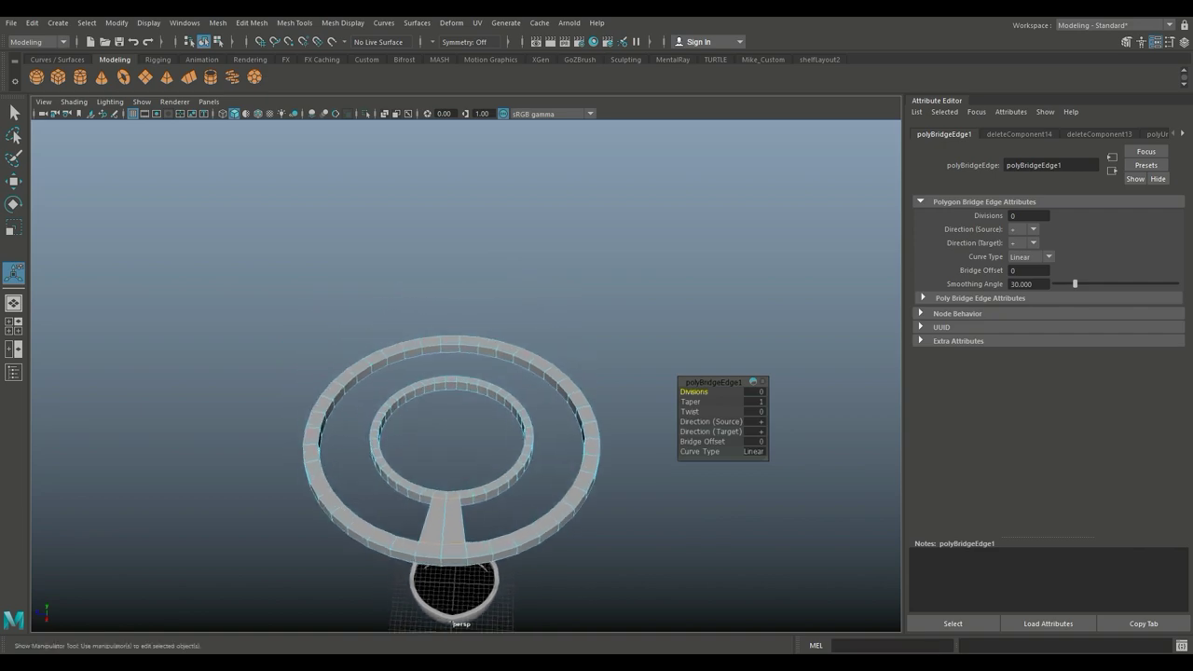
left_click_drag(467, 308, 466, 364, "alt")
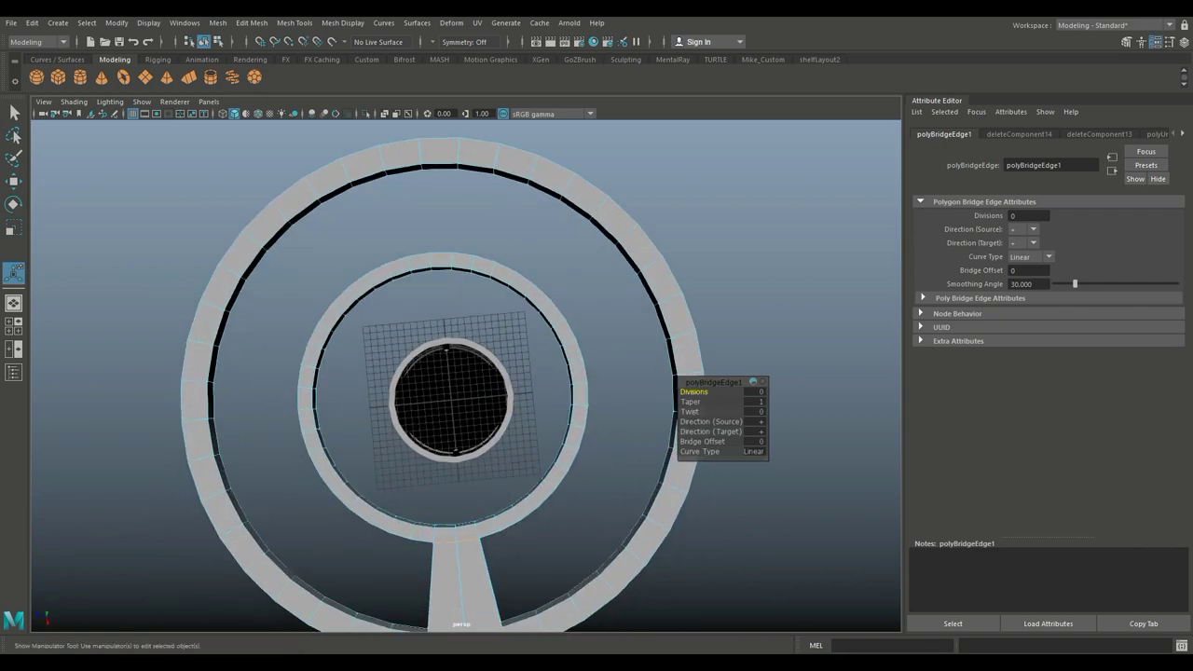
key("space")
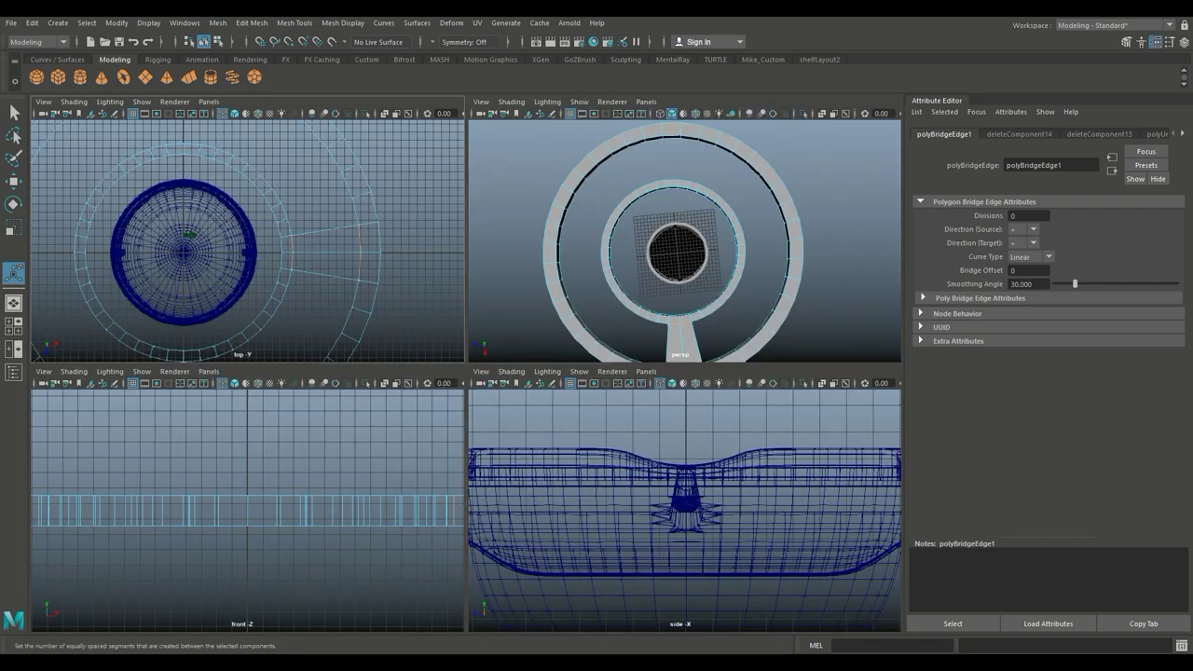
key("space")
middle_click_drag(337, 399, 572, 308, "alt")
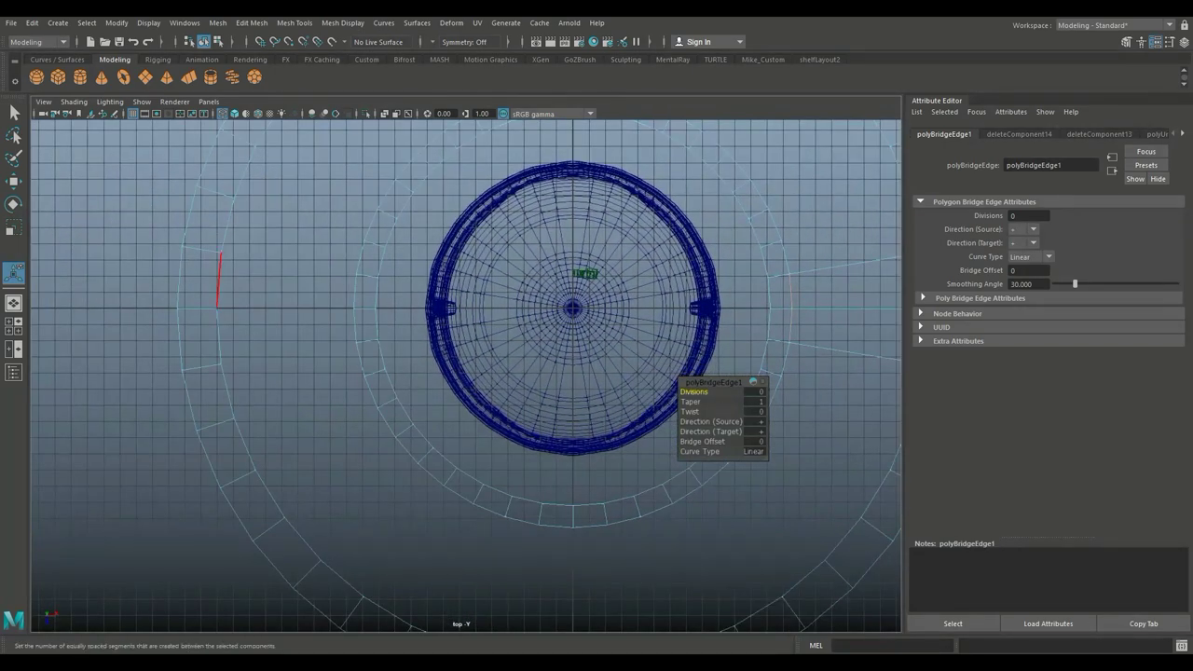
left_click(219, 336)
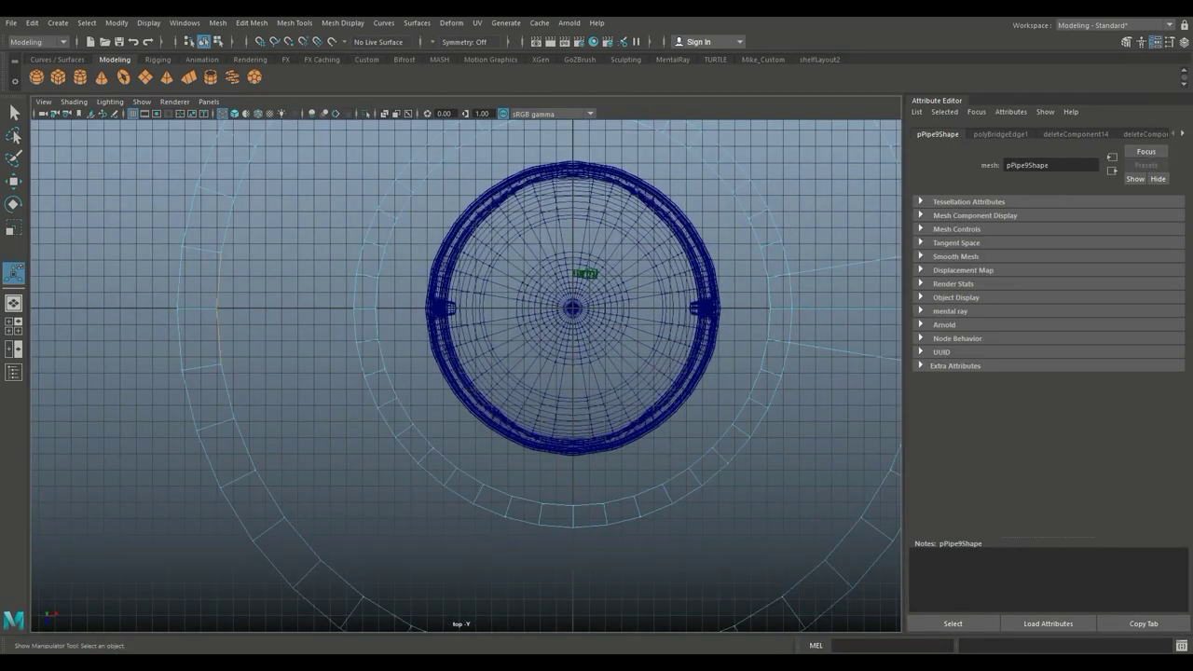
key("space")
key("space")
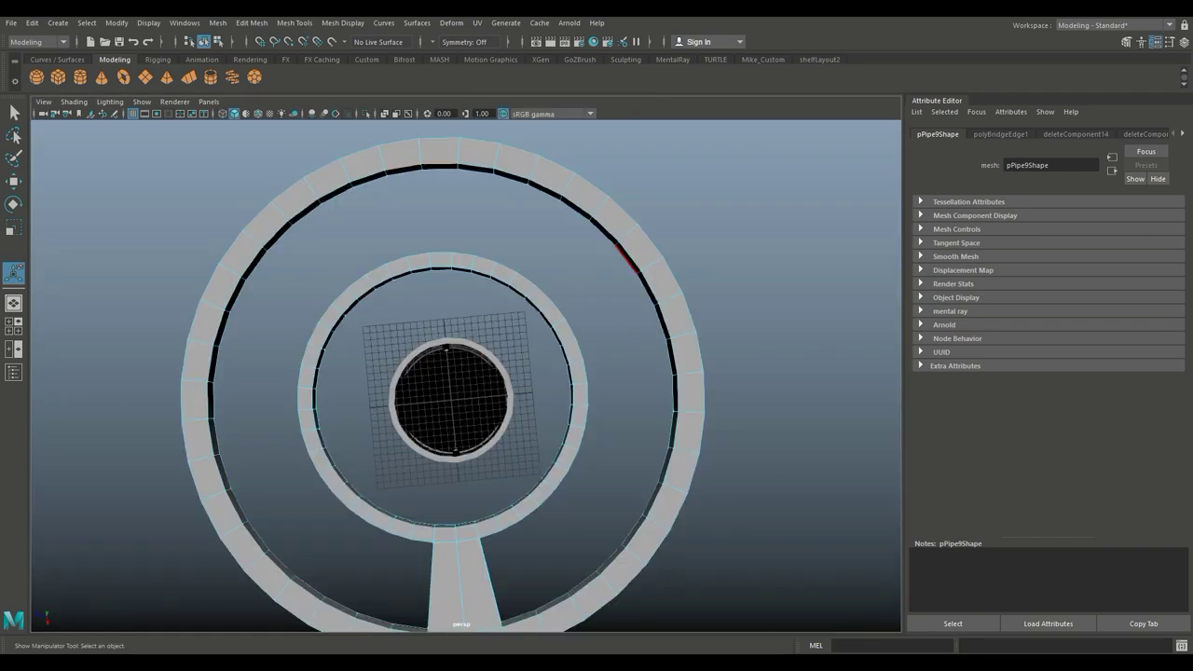
left_click_drag(466, 326, 466, 410, "alt")
right_click_drag(435, 288, 435, 323)
left_click(419, 355)
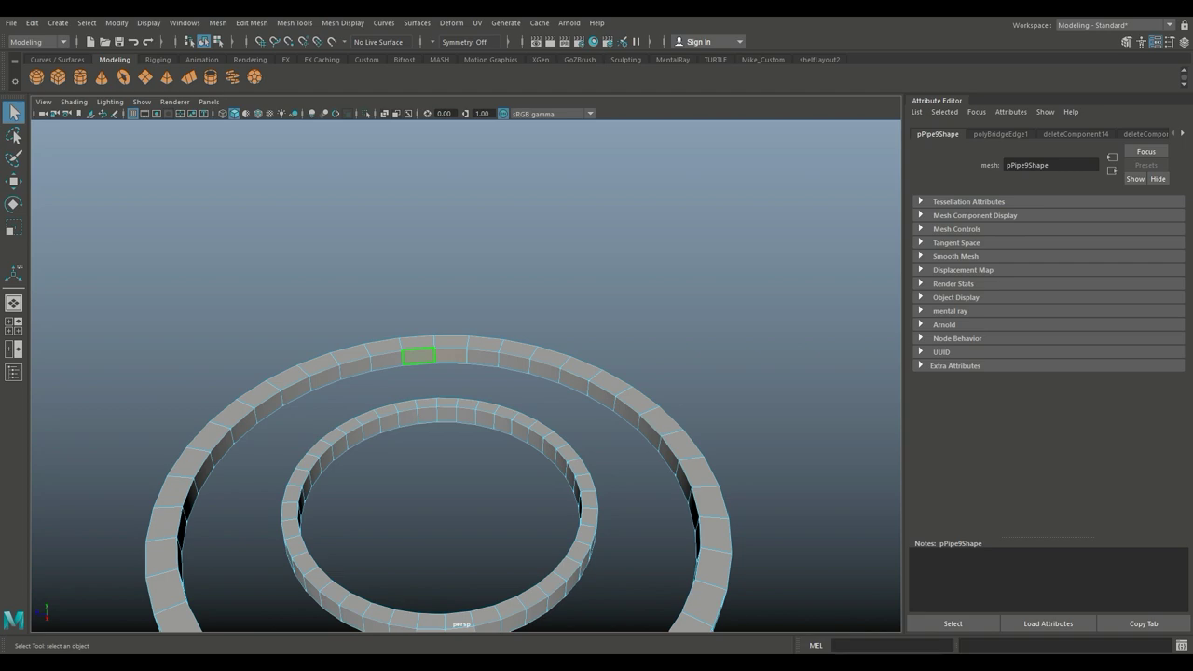
key("Delete")
Step: Delete the inner ring's two outward-facing faces on the side opposite the existing spoke
left_click_drag(420, 355, 373, 270, "alt")
left_click(485, 441)
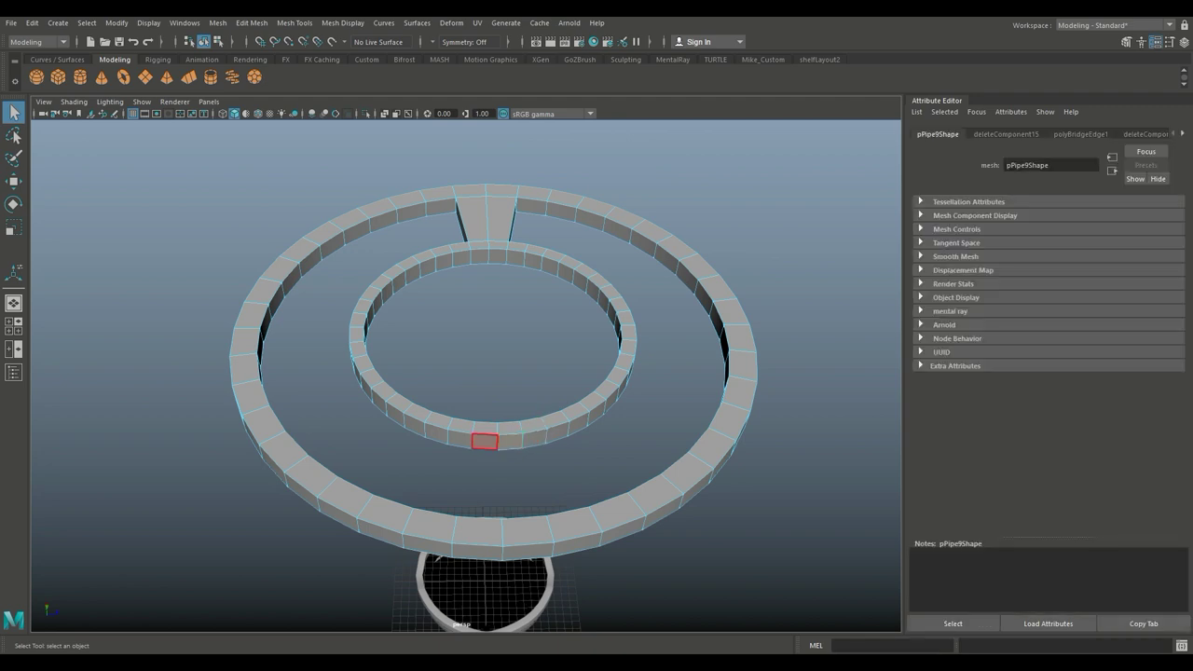
key("Delete")
Step: Bridge the border edges of the openings opposite the first spoke to create a second spoke
right_click(506, 286)
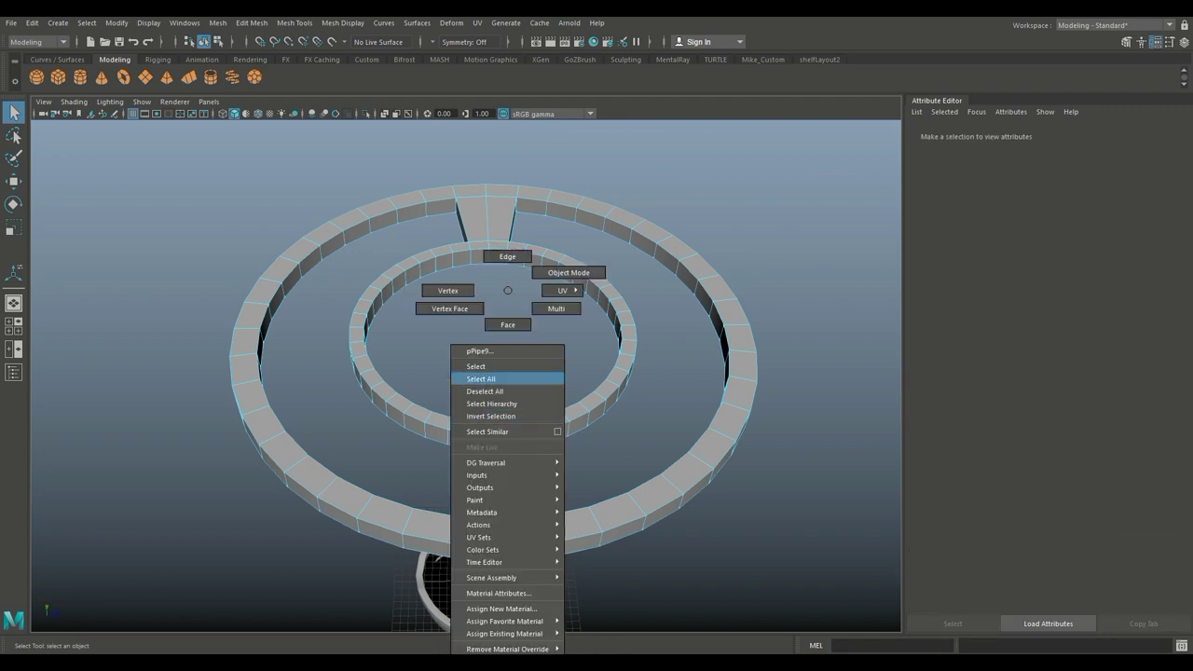
left_click(509, 435)
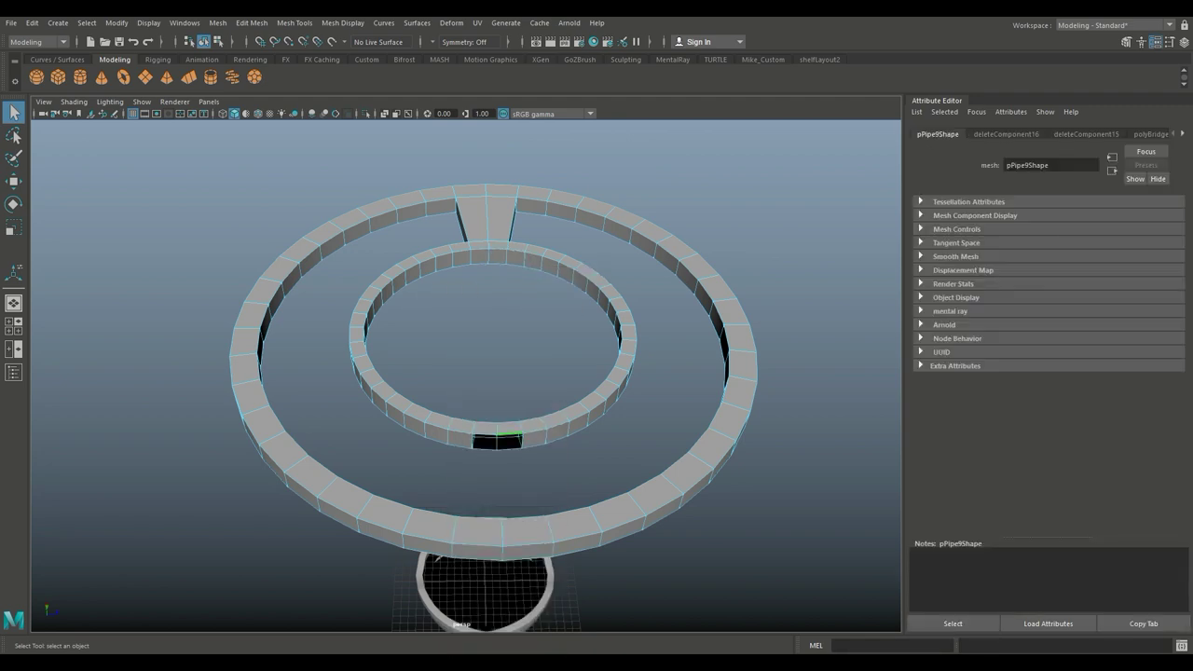
left_click_drag(467, 373, 467, 308, "alt")
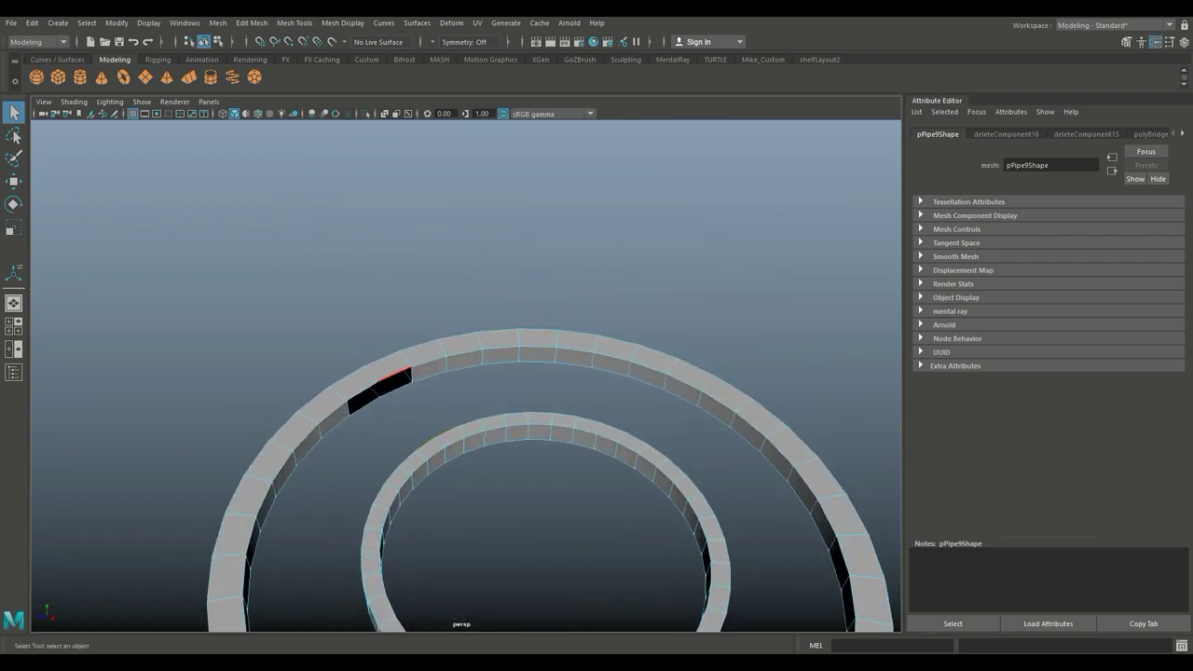
left_click(252, 22)
left_click(266, 79)
Step: From above, select the inner ring's edge on the negative Z axis and frame it in the perspective view
scroll(466, 373, "down", 5)
left_click_drag(466, 373, 466, 299, "alt")
scroll(467, 373, "up", 4)
left_click_drag(559, 373, 503, 364, "alt")
key("space")
key("space")
middle_click_drag(491, 239, 472, 247, "alt")
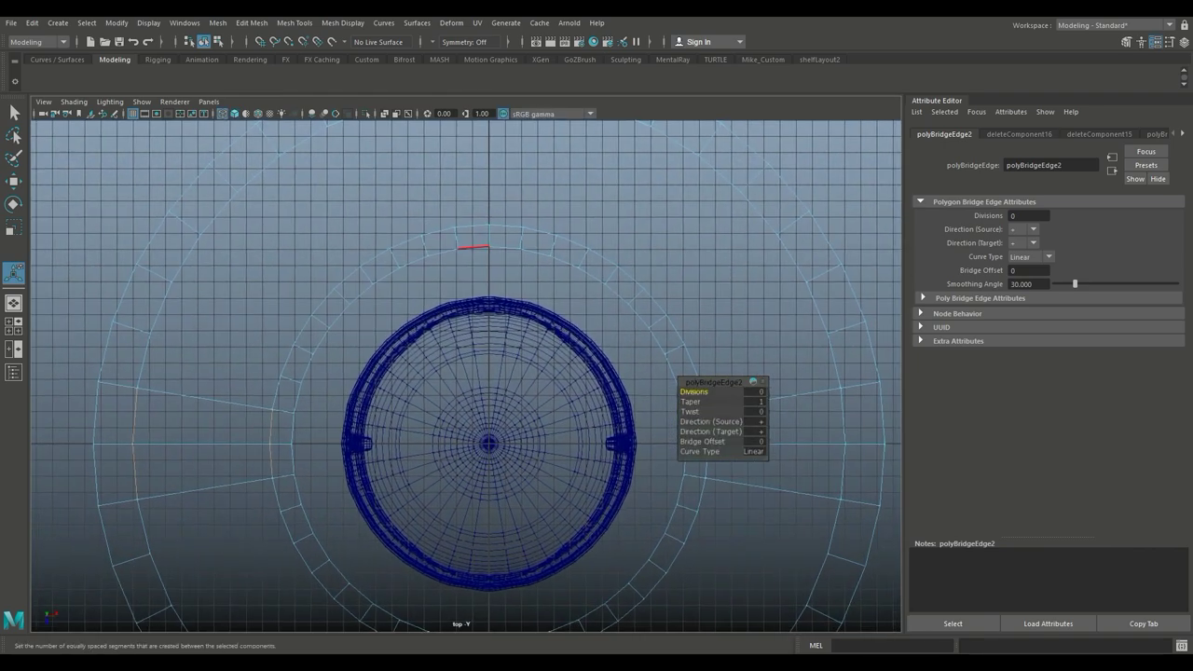
left_click(472, 247)
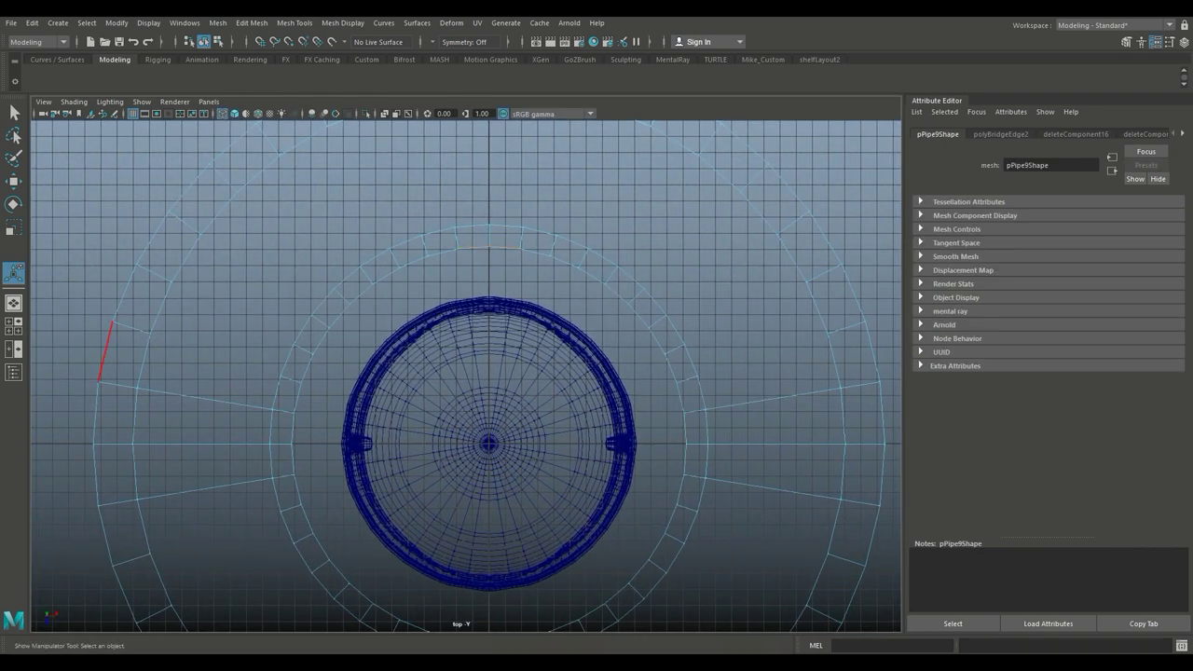
left_click(14, 325)
key("space")
key("f")
scroll(718, 256, "down", 5)
left_click_drag(718, 257, 466, 397, "alt")
scroll(466, 396, "down", 5)
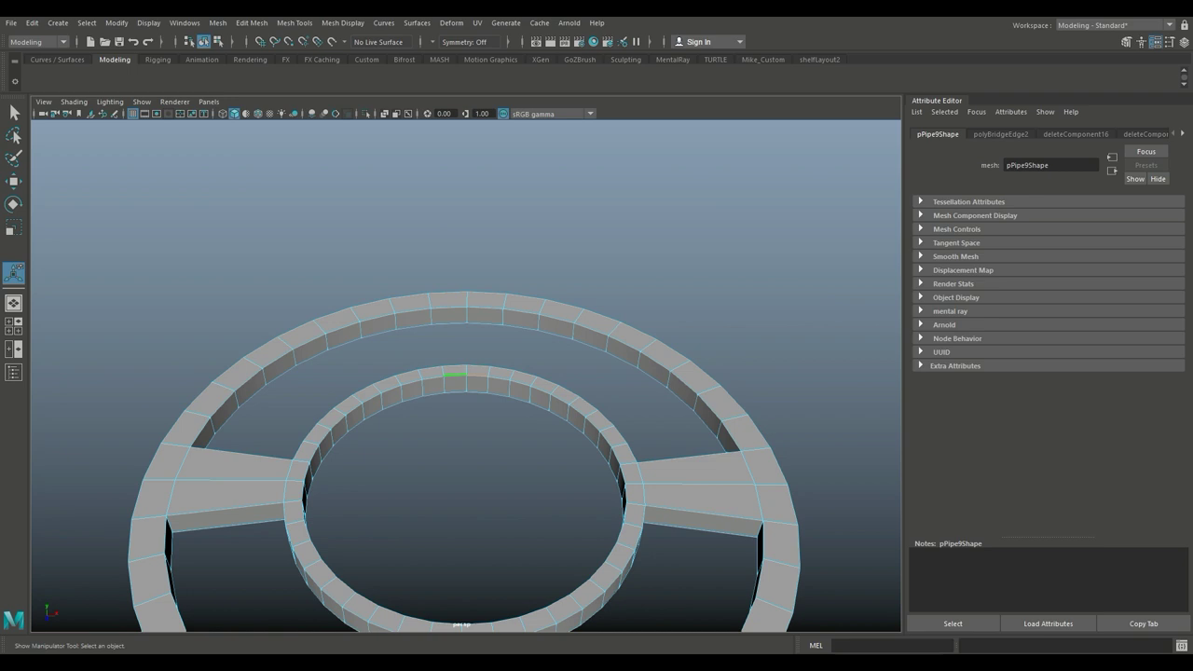
Step: Delete the outer ring's two inward-facing faces at the negative Z axis
scroll(462, 373, "up", 6)
right_click_drag(434, 227, 434, 258)
key("q")
left_click(424, 231)
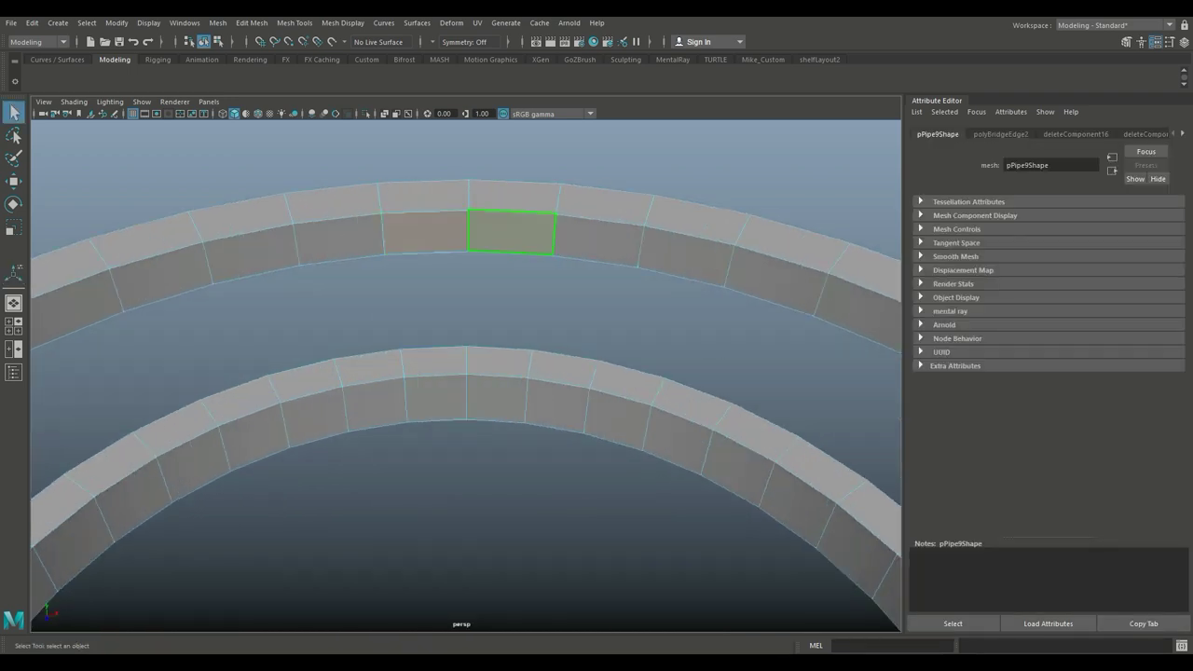
left_click(511, 231, "shift")
key("Delete")
Step: Delete the inner ring's two outward-facing faces opposite the new opening in the outer ring
scroll(511, 233, "down", 5)
left_click_drag(466, 373, 509, 395, "alt")
left_click(452, 399)
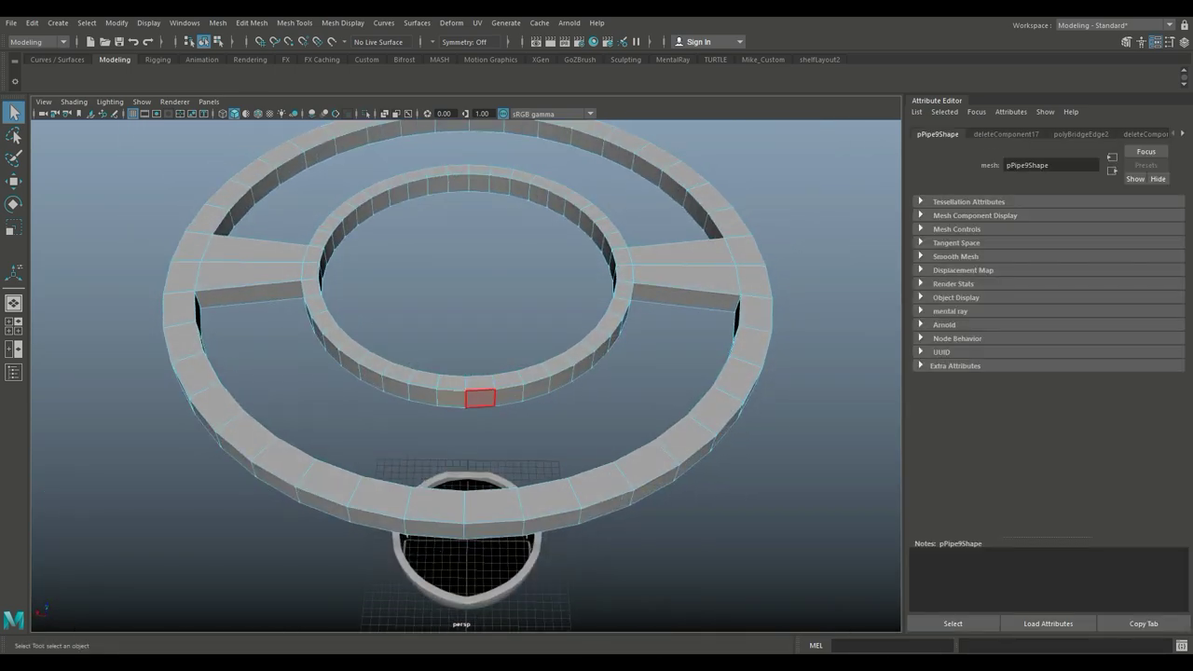
key("Delete")
Step: Bridge the border edges of the two negative Z openings to form a third spoke
right_click(474, 287)
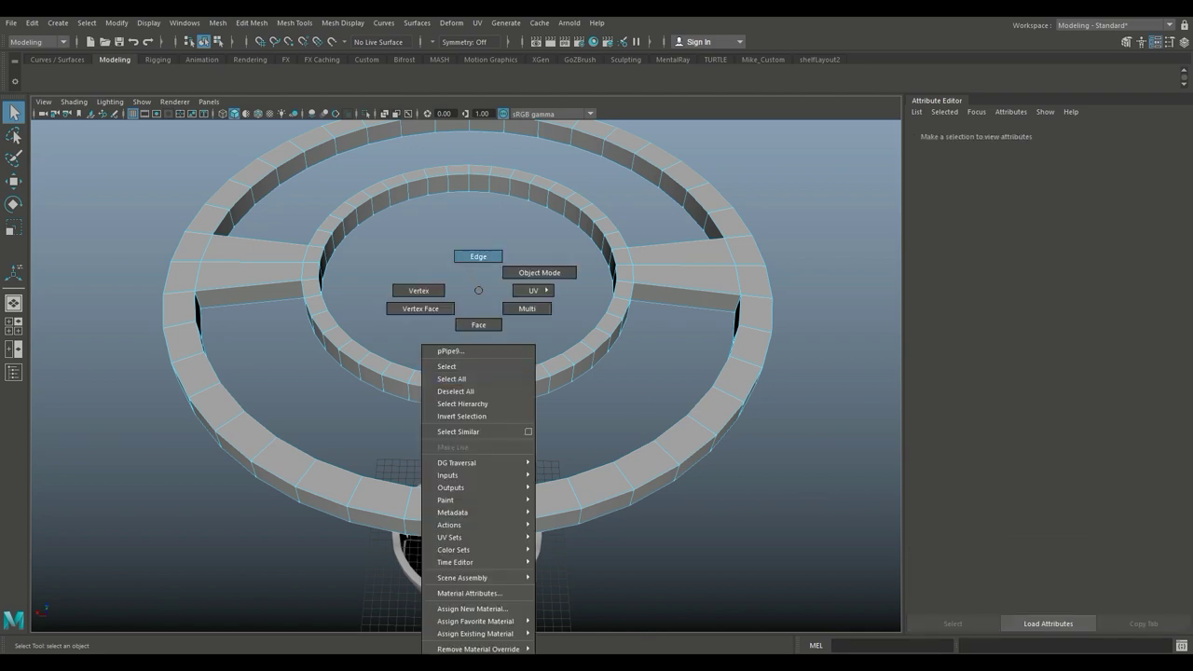
left_click(471, 396)
left_click_drag(470, 395, 373, 337, "alt")
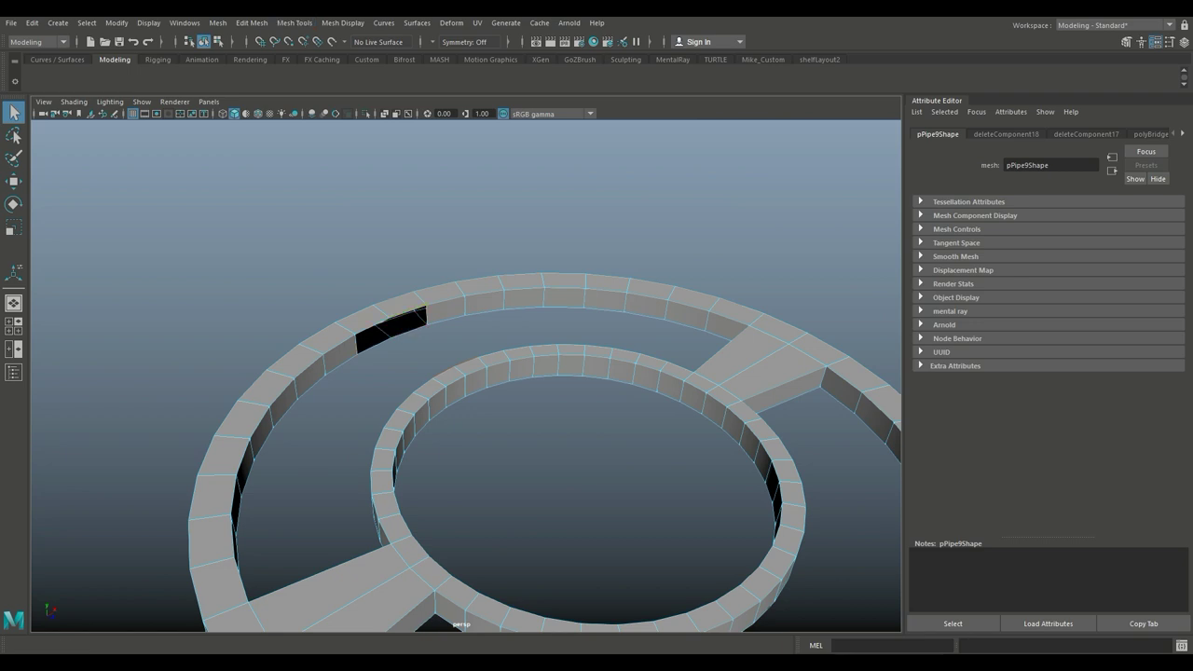
left_click(252, 22)
left_click(270, 79)
right_click_drag(467, 373, 439, 354, "alt")
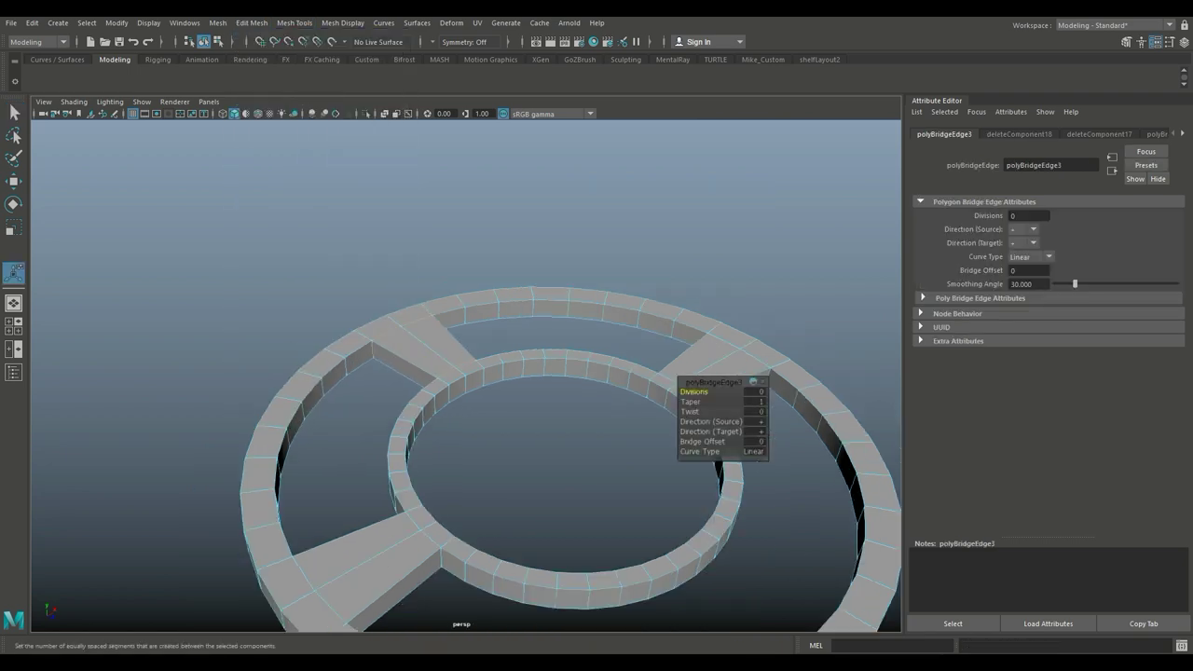
Step: Delete the outer ring's two inward-facing faces on the side opposite the third spoke
left_click_drag(438, 354, 410, 345, "alt")
right_click_drag(410, 345, 392, 336, "alt")
left_click_drag(466, 373, 522, 401, "alt")
right_click_drag(466, 322, 465, 319)
left_click(487, 281)
key("Delete")
Step: Delete the inner ring's two outward-facing faces on the positive Z side
left_click_drag(487, 282, 428, 326, "alt")
mouse_move(457, 373)
left_mouse_down("alt")
mouse_move(457, 485)
mouse_move(456, 392)
left_mouse_up("alt")
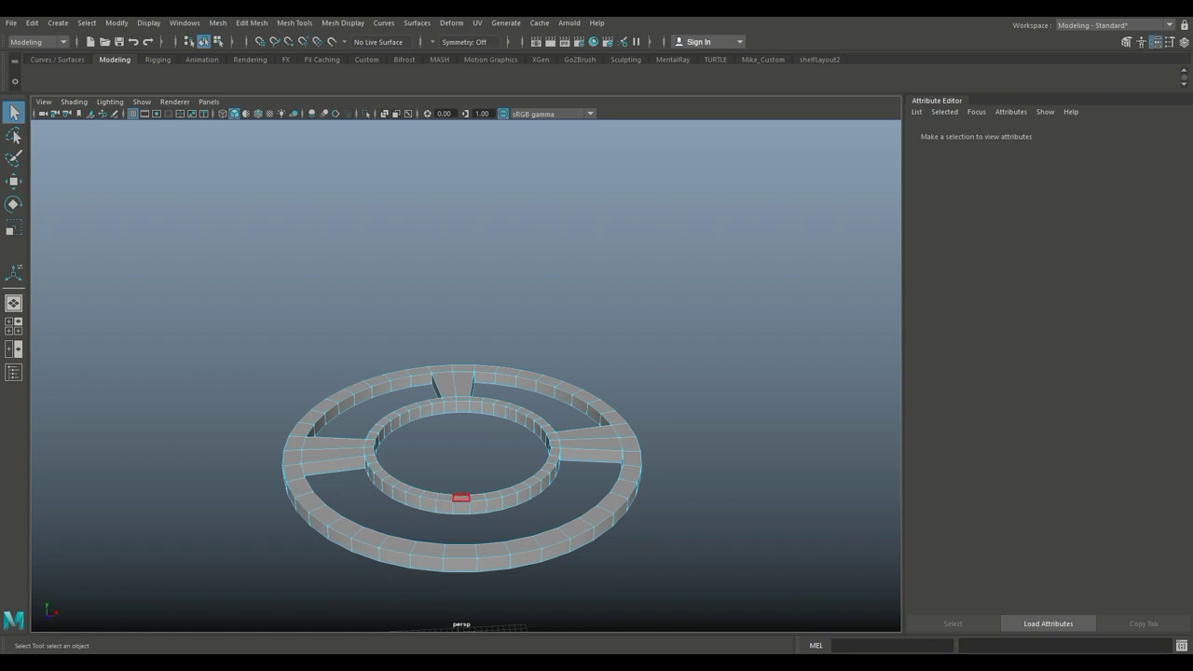
left_click(478, 498)
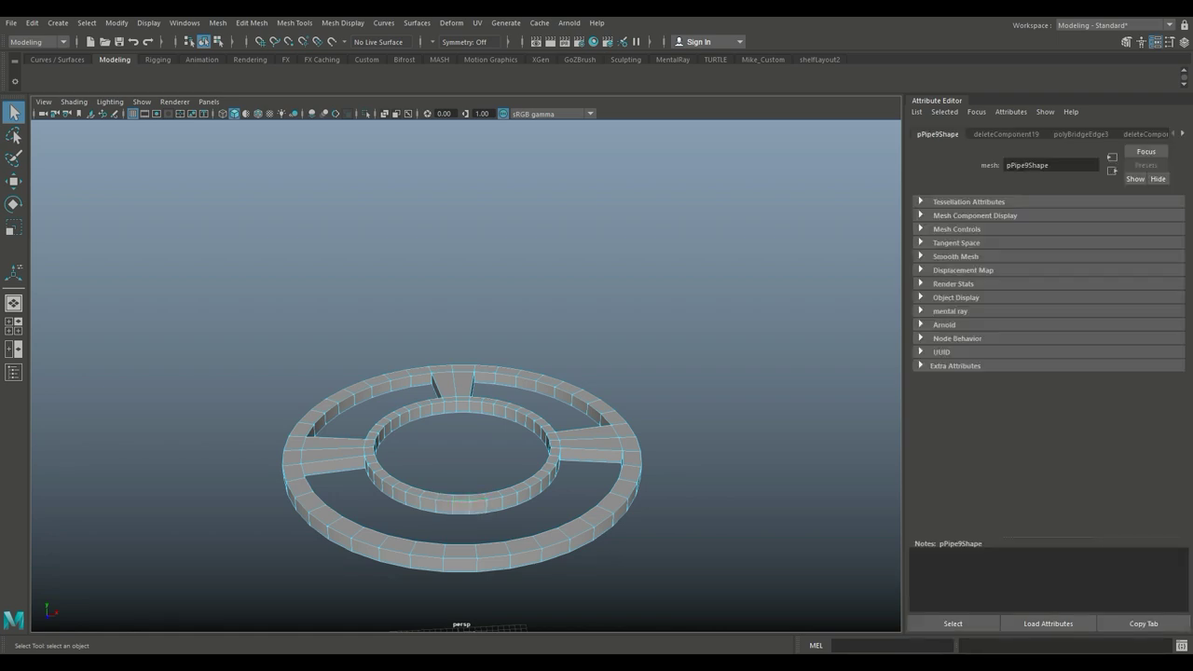
left_click(469, 507, "shift")
Step: Bridge the border edges of the openings opposite the third spoke to create the fourth spoke
right_click_drag(466, 293, 466, 257)
left_click(476, 503)
left_click_drag(477, 504, 270, 447, "alt")
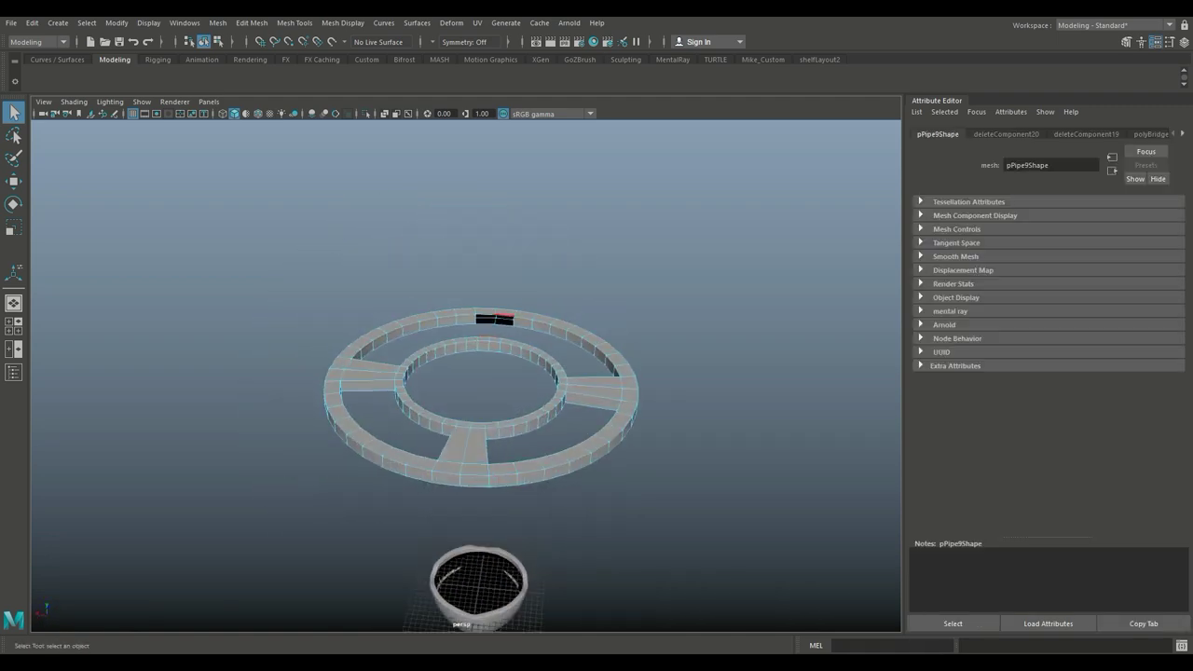
left_click(252, 23)
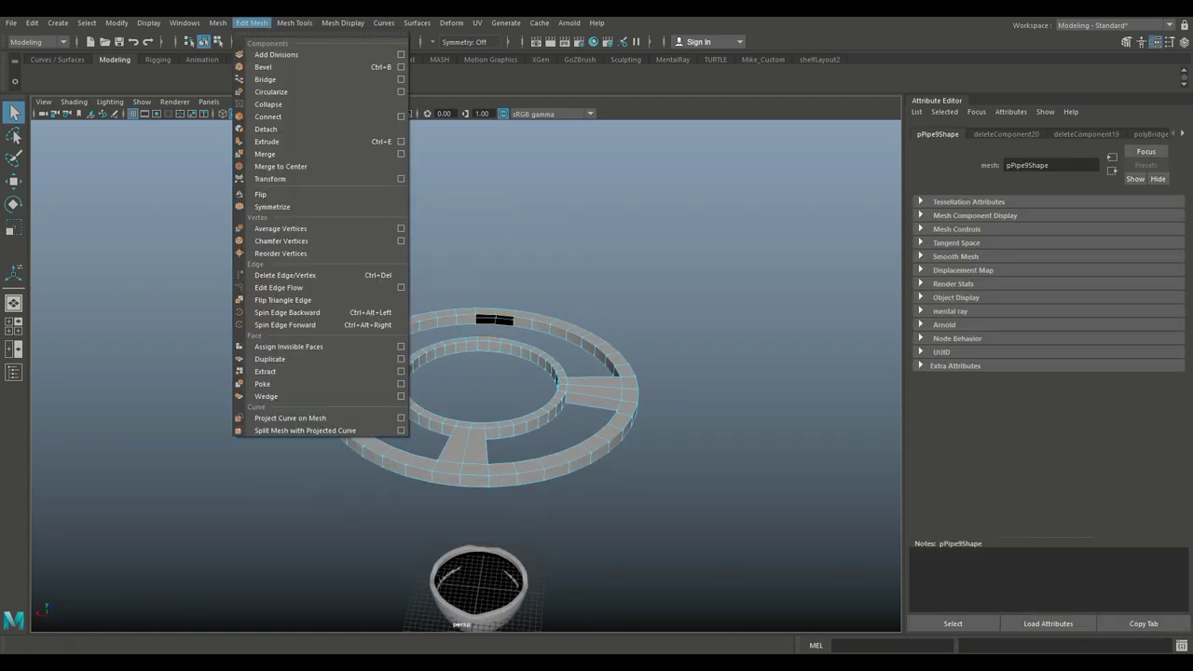
left_click(266, 79)
scroll(481, 396, "up", 2)
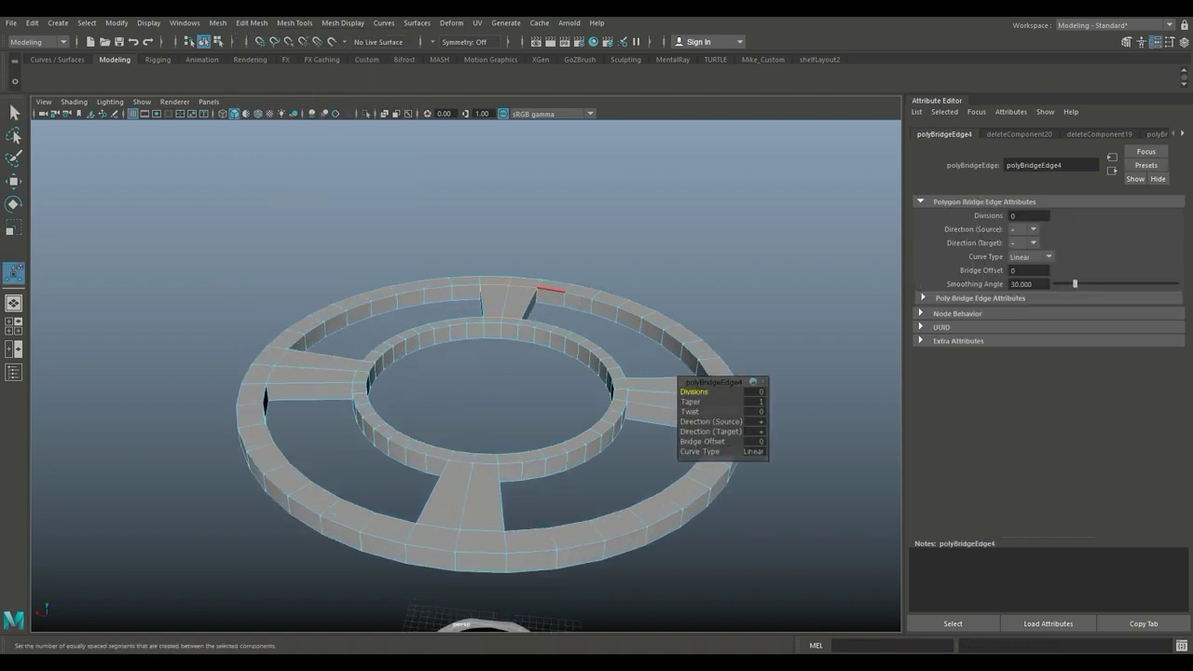
left_click(746, 234)
Step: Bevel all edges of the spoked ring mesh with a fraction of 0.9 and 3 segments
scroll(481, 397, "down", 5)
left_click_drag(560, 373, 553, 290, "alt")
right_click(553, 290)
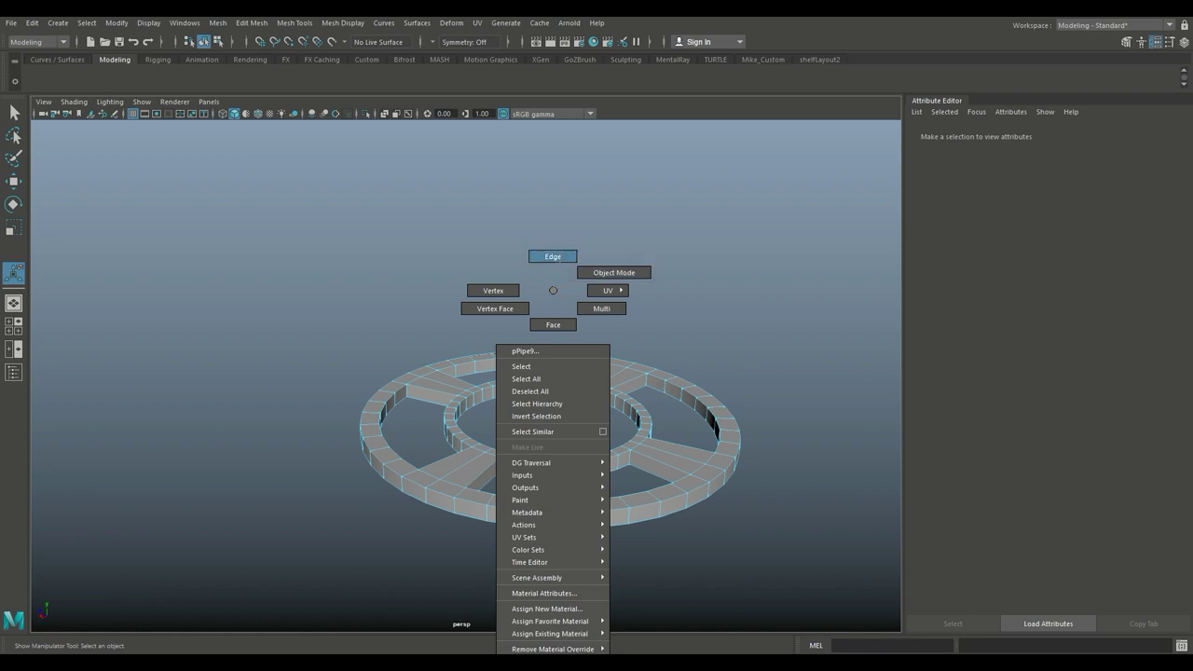
left_click(615, 272)
left_click_drag(264, 299, 795, 623)
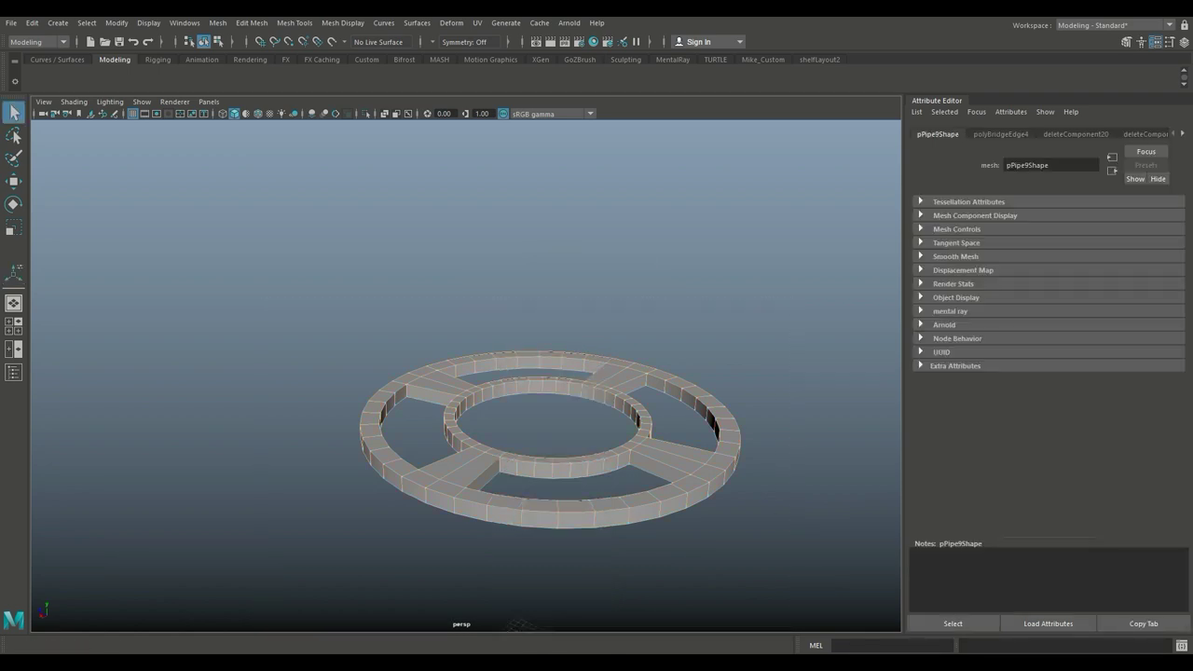
left_click(252, 23)
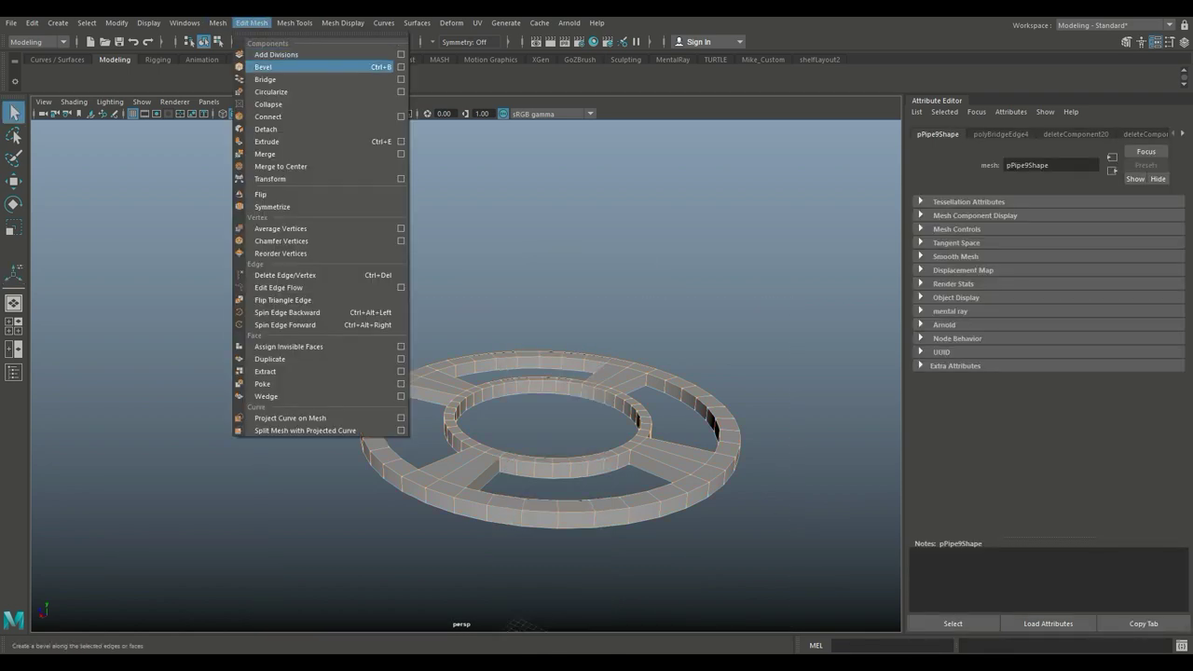
left_click(263, 67)
scroll(709, 438, "up", 2)
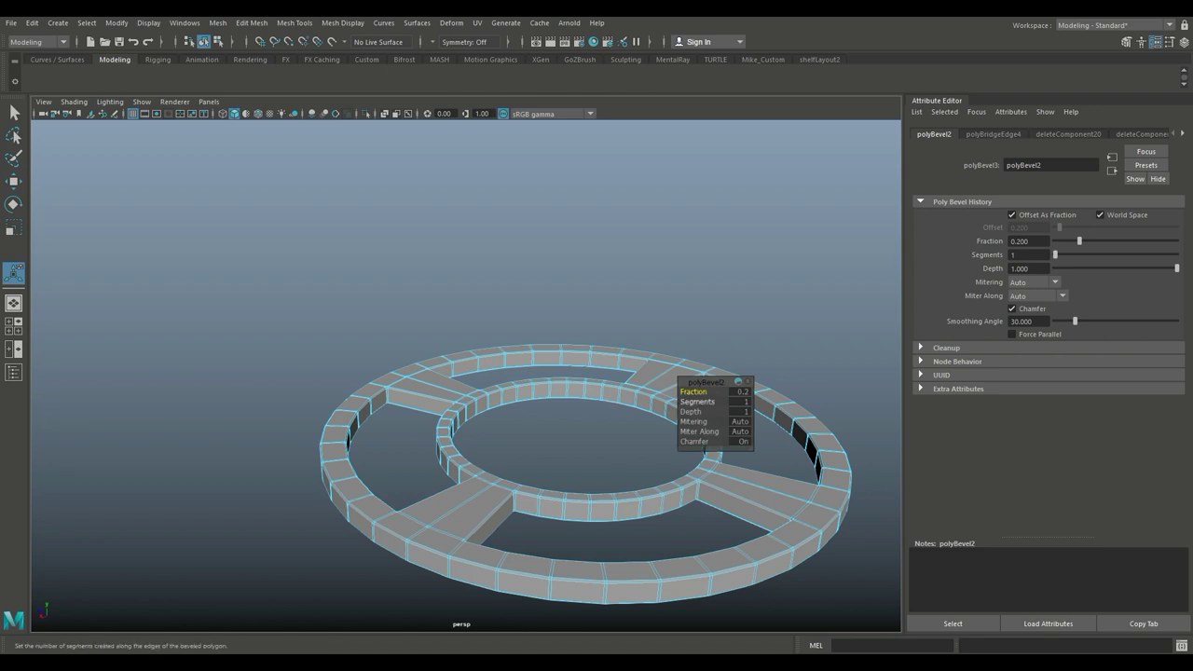
middle_click_drag(698, 402, 774, 402)
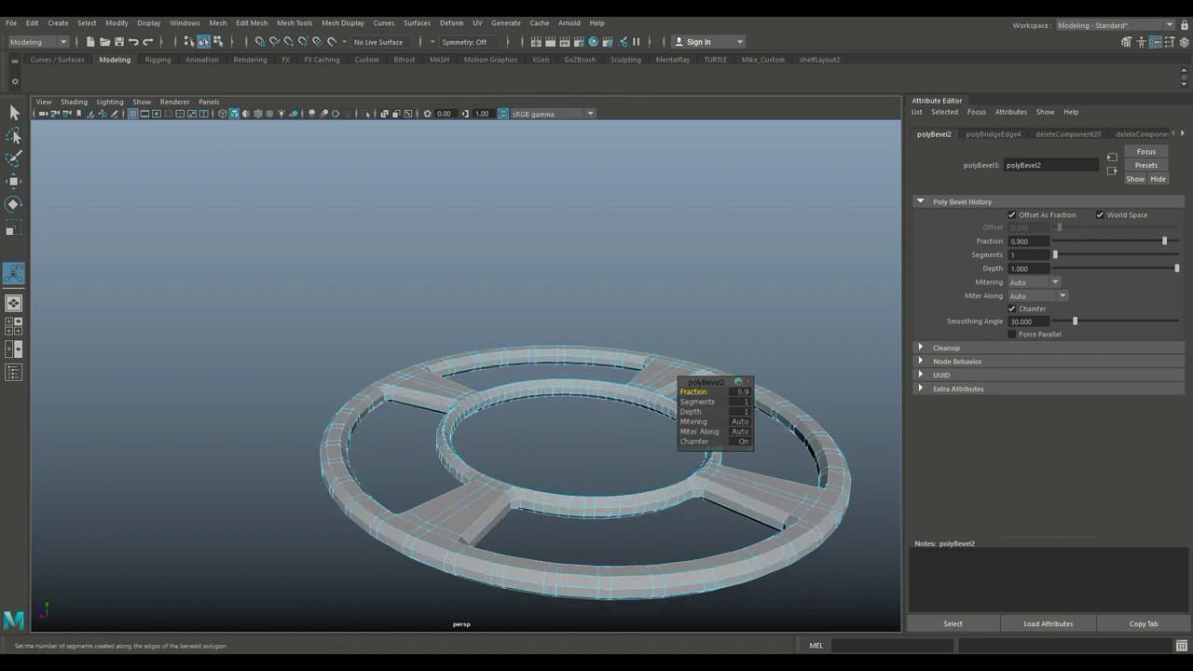
left_click(697, 402)
middle_click_drag(697, 402, 737, 402)
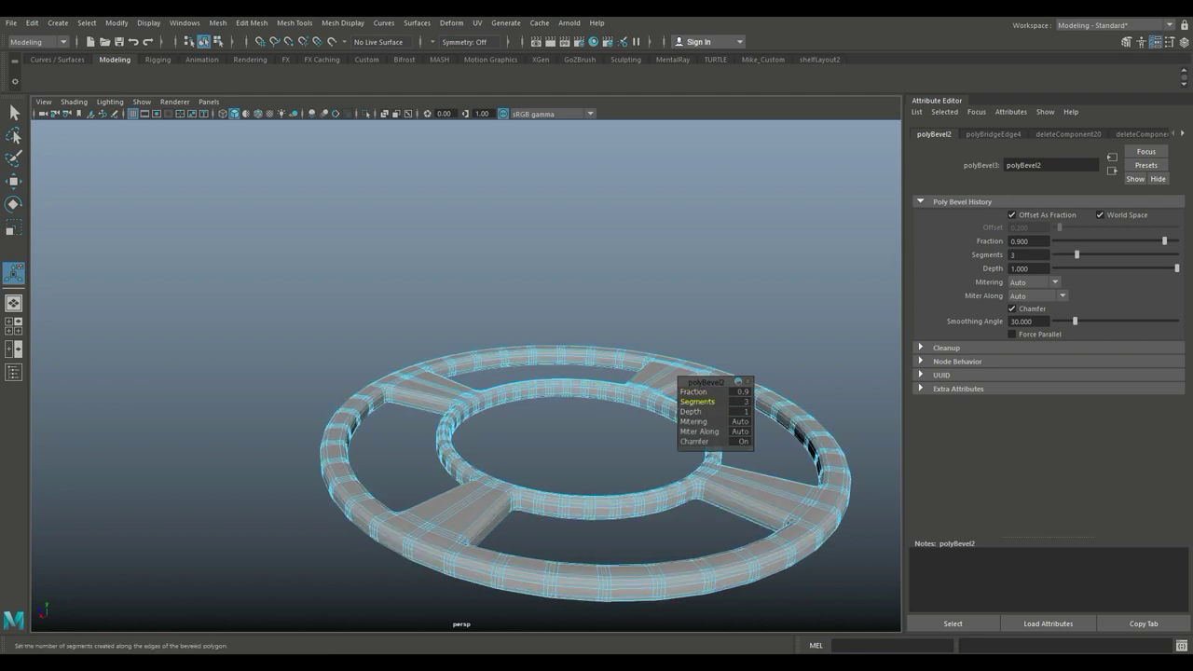
Step: Scale the whole ring object uniformly to 1.189 and move it to 3.364 on the Y axis
right_click_drag(661, 293, 723, 272)
scroll(723, 272, "down", 3)
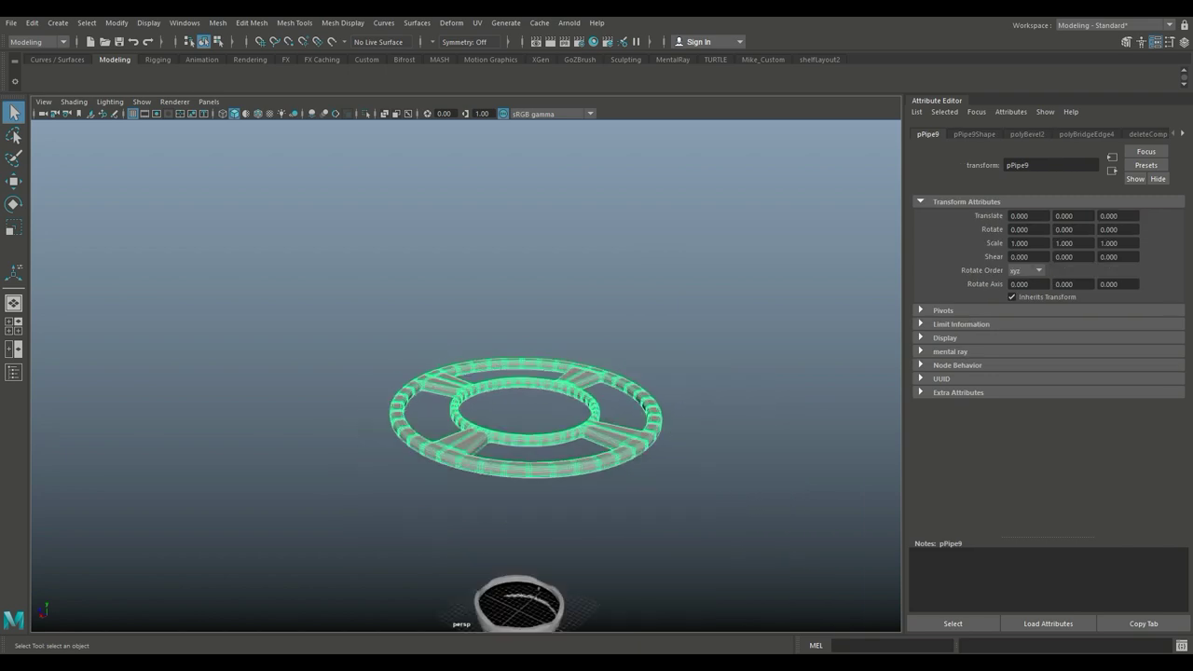
scroll(526, 419, "down", 3)
left_click_drag(527, 419, 401, 393, "alt")
key("r")
key("w")
left_click_drag(513, 429, 634, 405)
key("r")
scroll(466, 368, "down", 3)
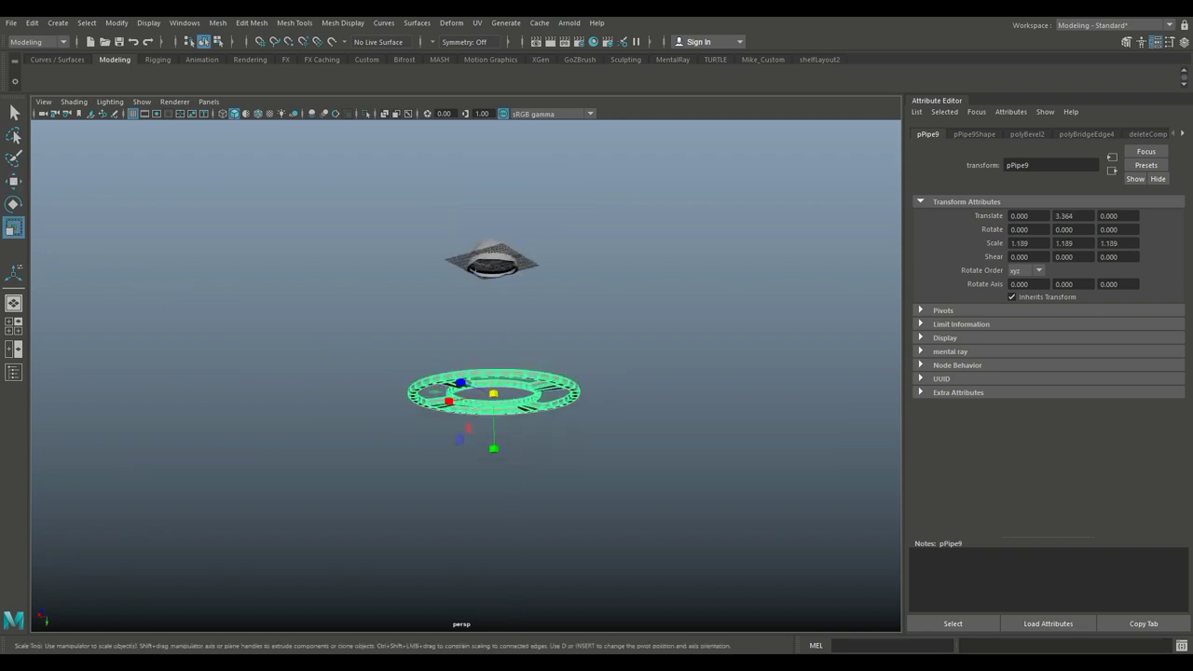
Step: Select all parts of the central spherical object and hide them
left_click_drag(466, 373, 494, 391, "alt")
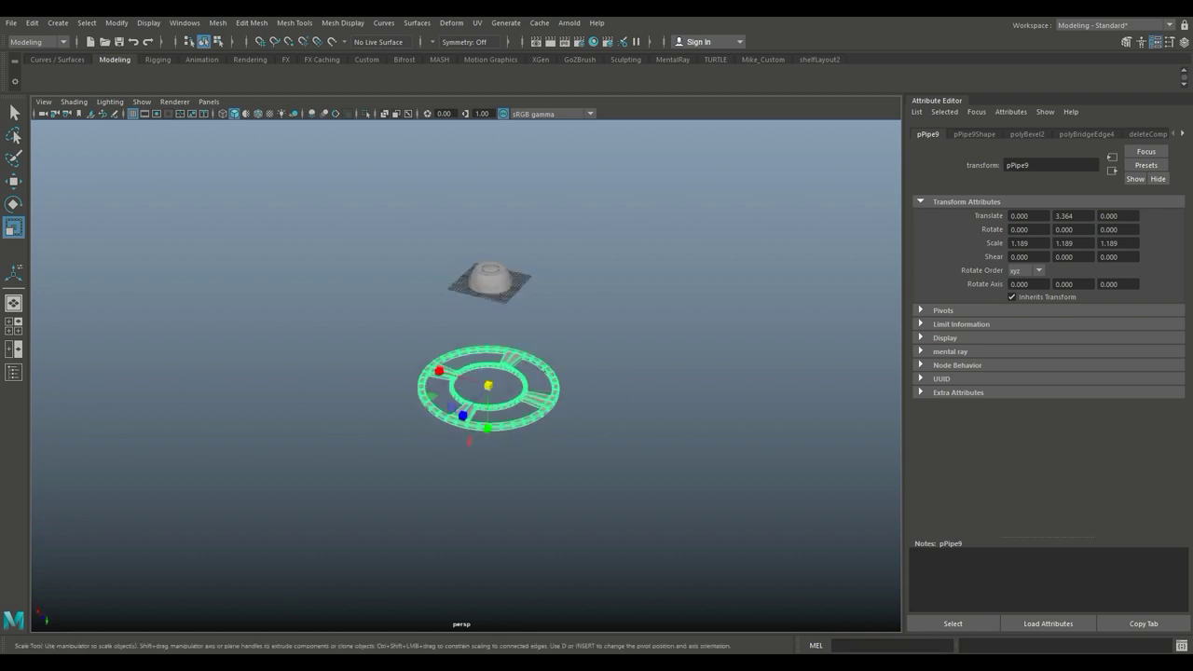
left_click_drag(482, 261, 492, 279)
key("h")
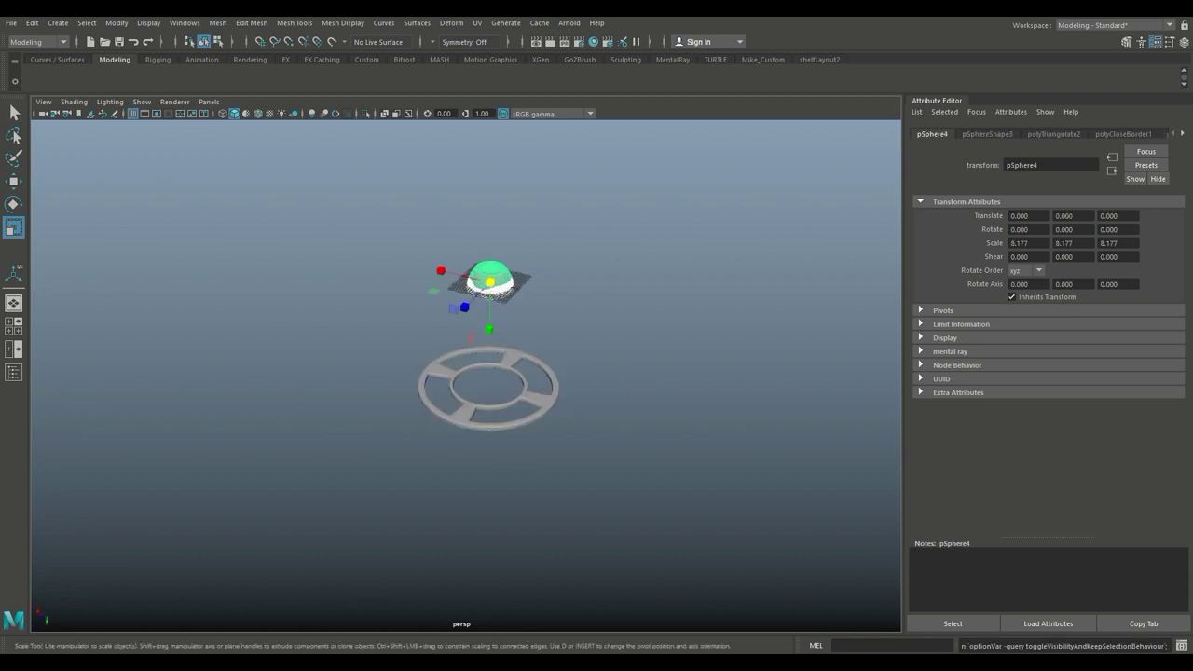
Step: Move the spoked ring to -45.412 on the Y axis, level with the grid
left_click(488, 421)
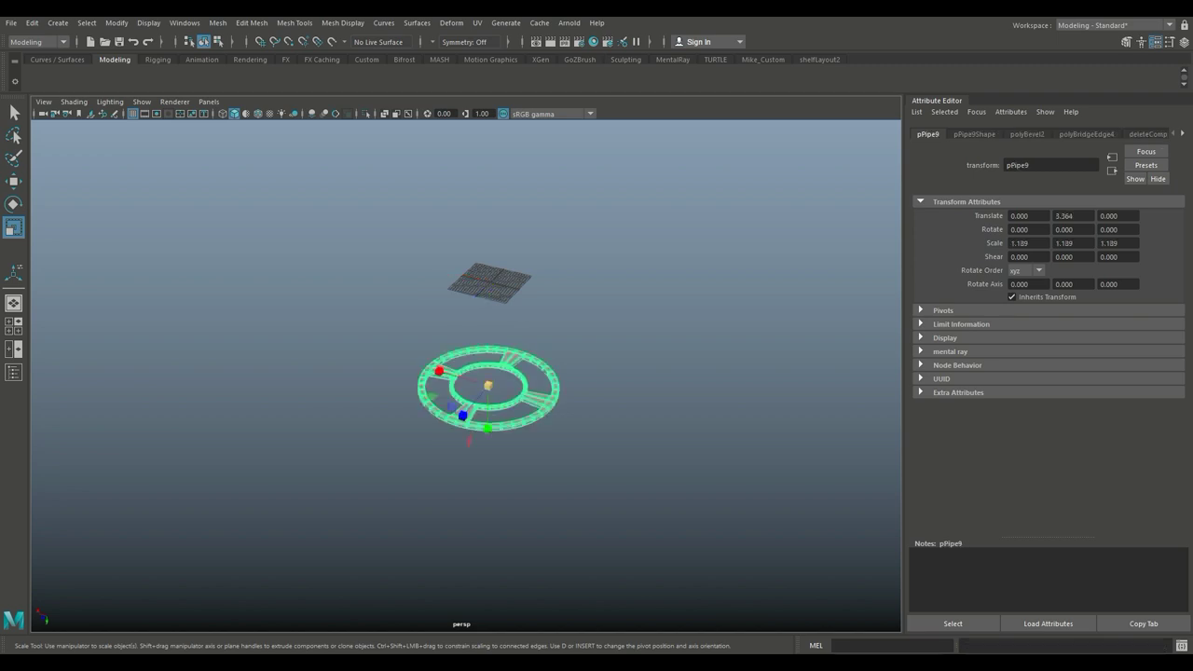
key("w")
left_click_drag(488, 431, 487, 328)
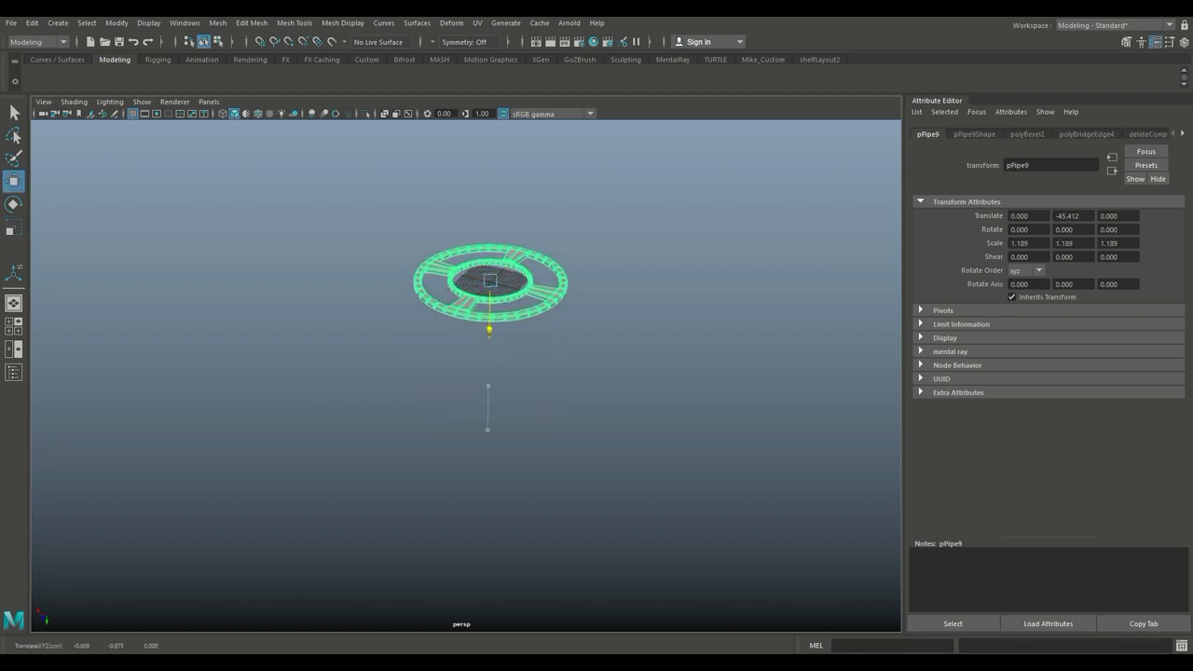
key("f")
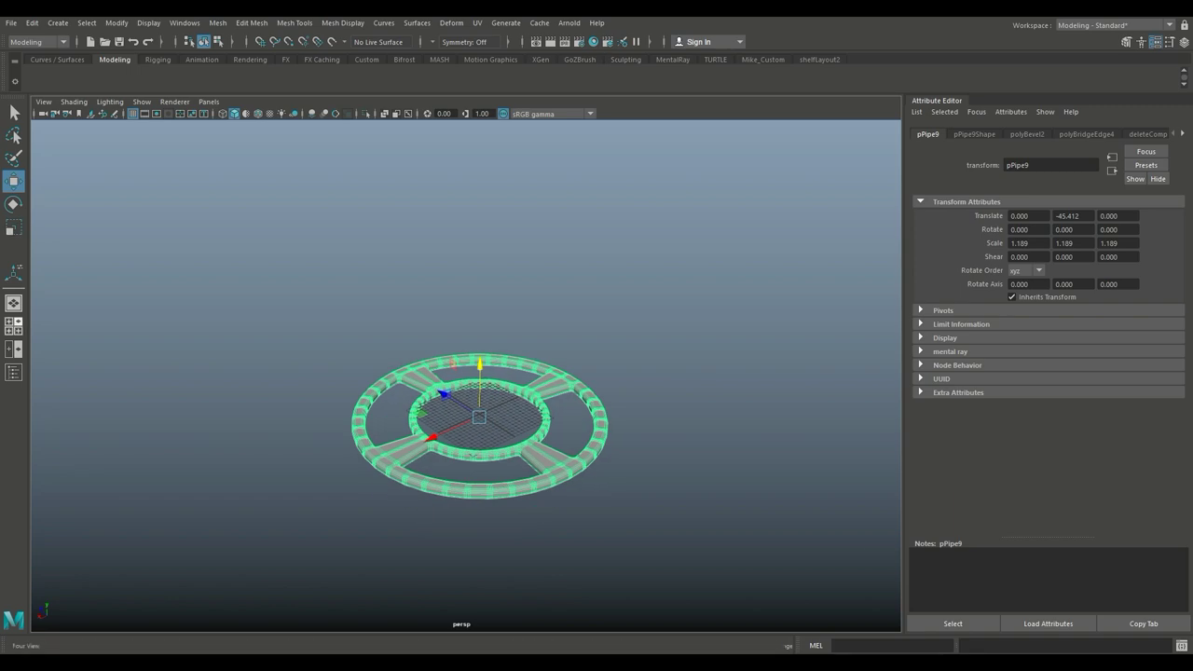
Step: Create a polygon sphere at the origin and rotate the spoked ring -45 degrees around the Y axis
key("space")
key("space")
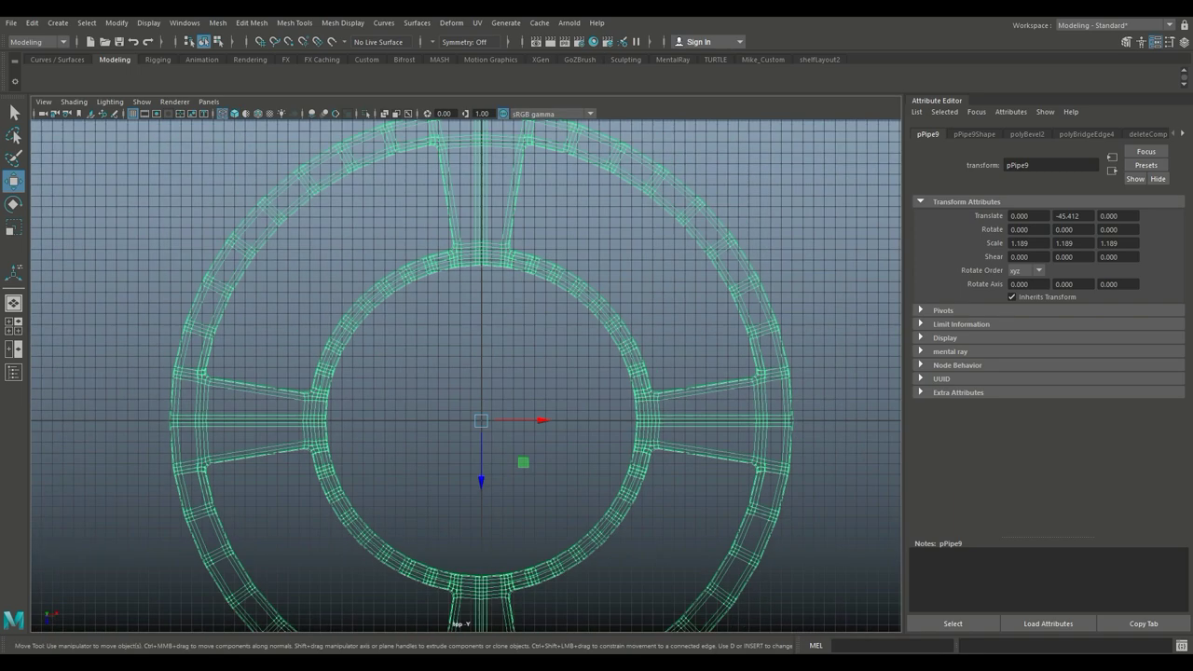
scroll(476, 406, "down", 4)
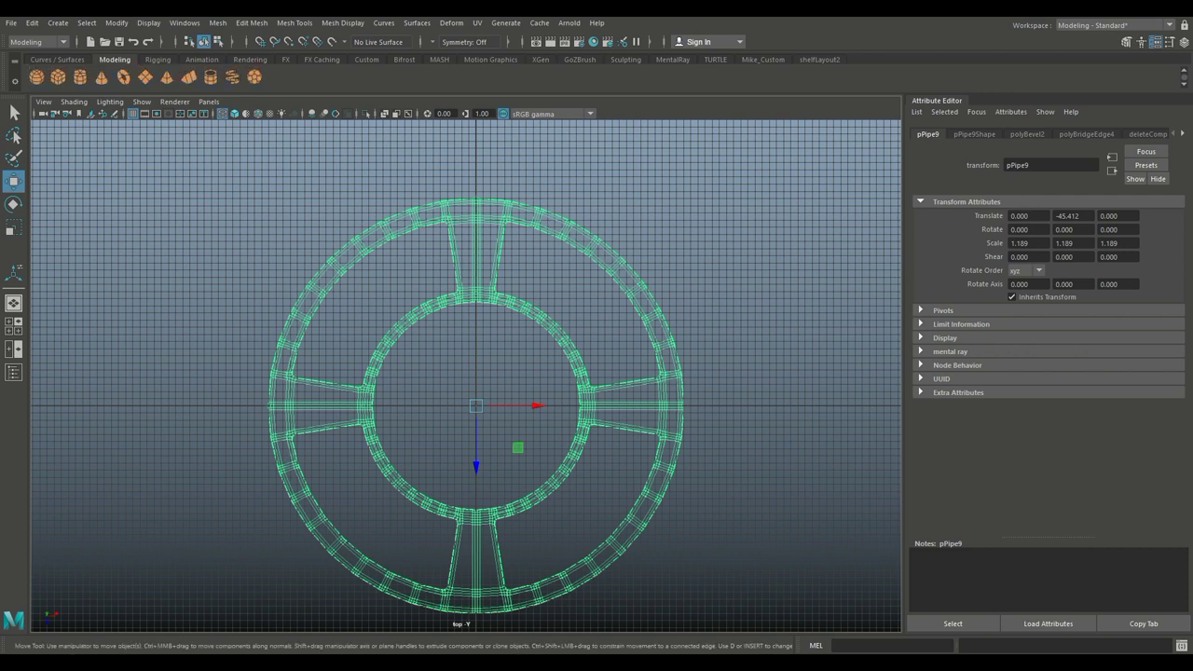
left_click(36, 77)
key("e")
left_click_drag(477, 406, 478, 405)
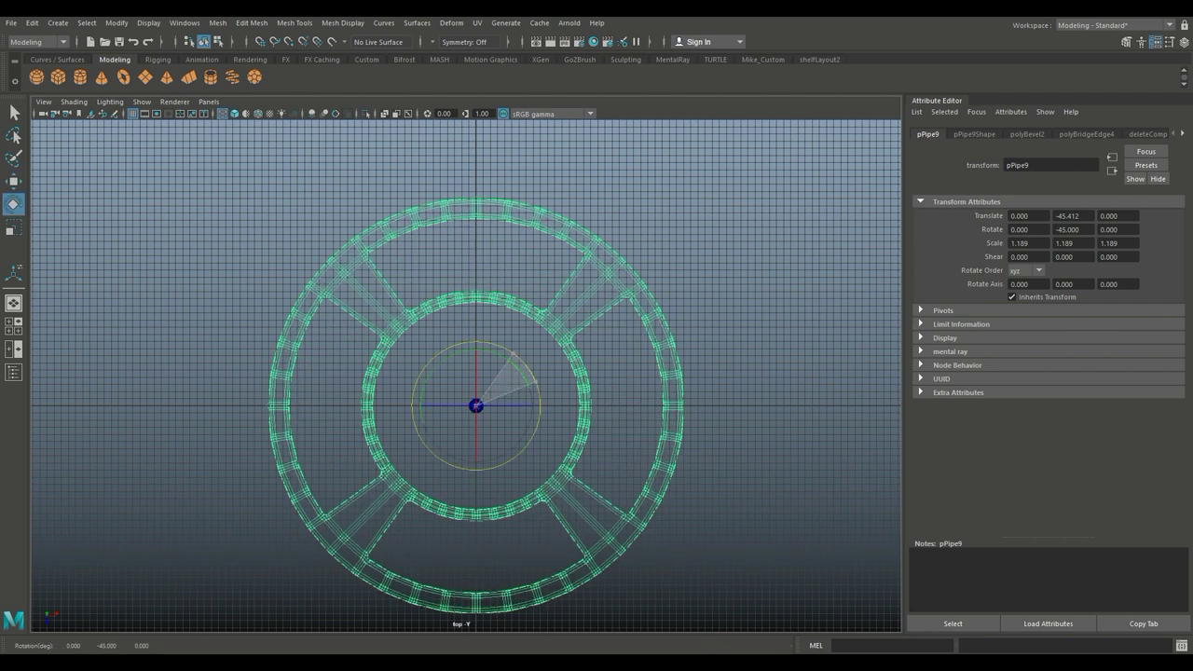
Step: Move the new sphere to -23.282 on Z between the two rings and scale it uniformly to 1.903
left_click(476, 405)
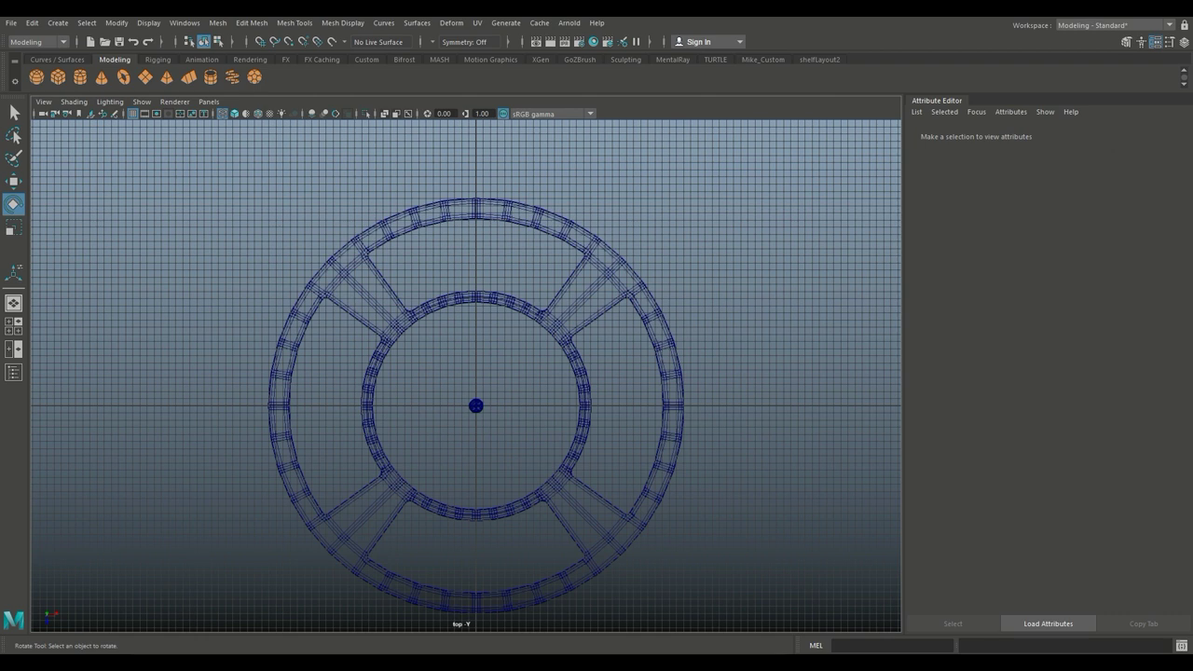
left_click(477, 405)
key("w")
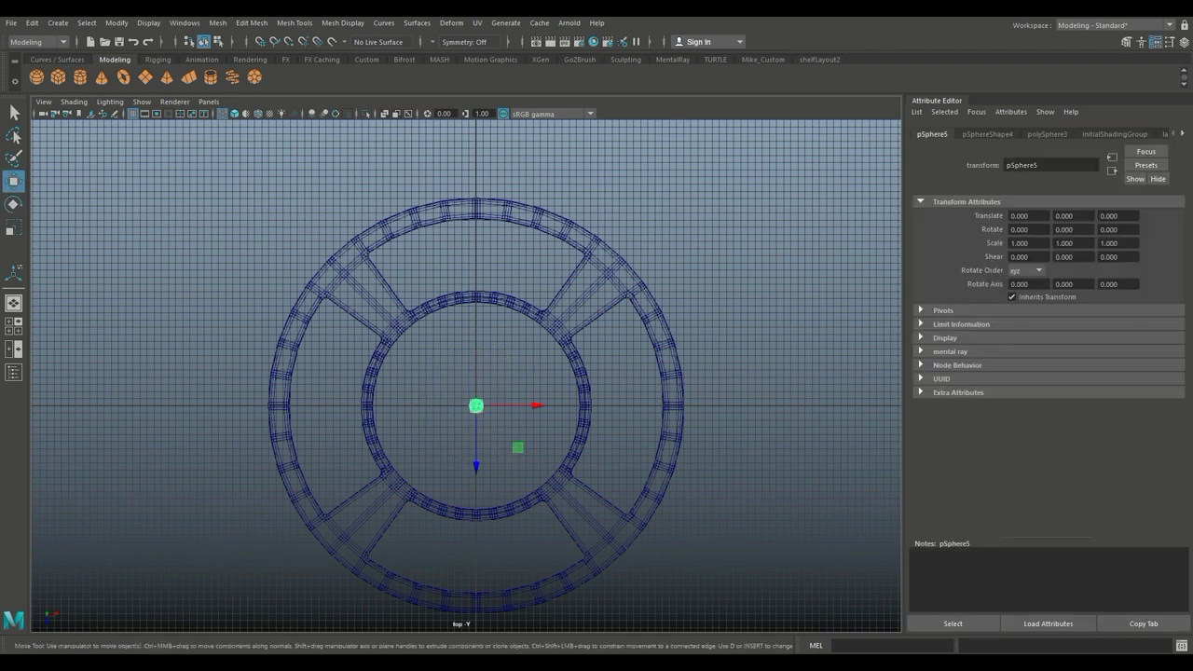
left_click_drag(476, 462, 477, 295)
key("r")
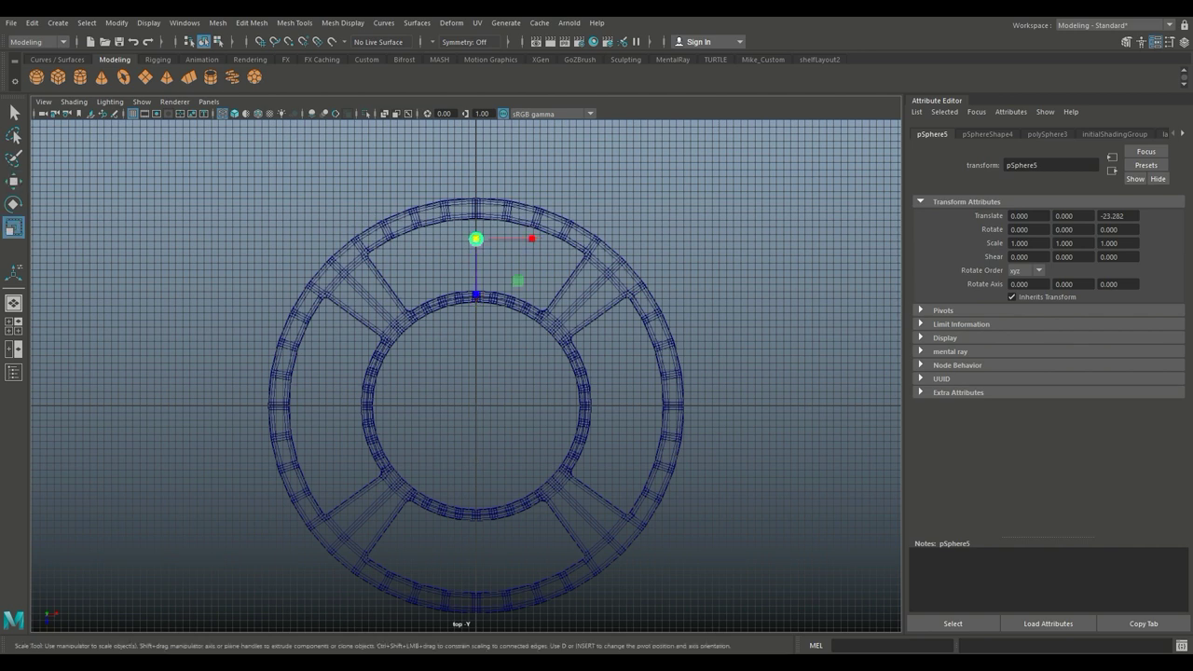
left_click_drag(476, 239, 534, 239)
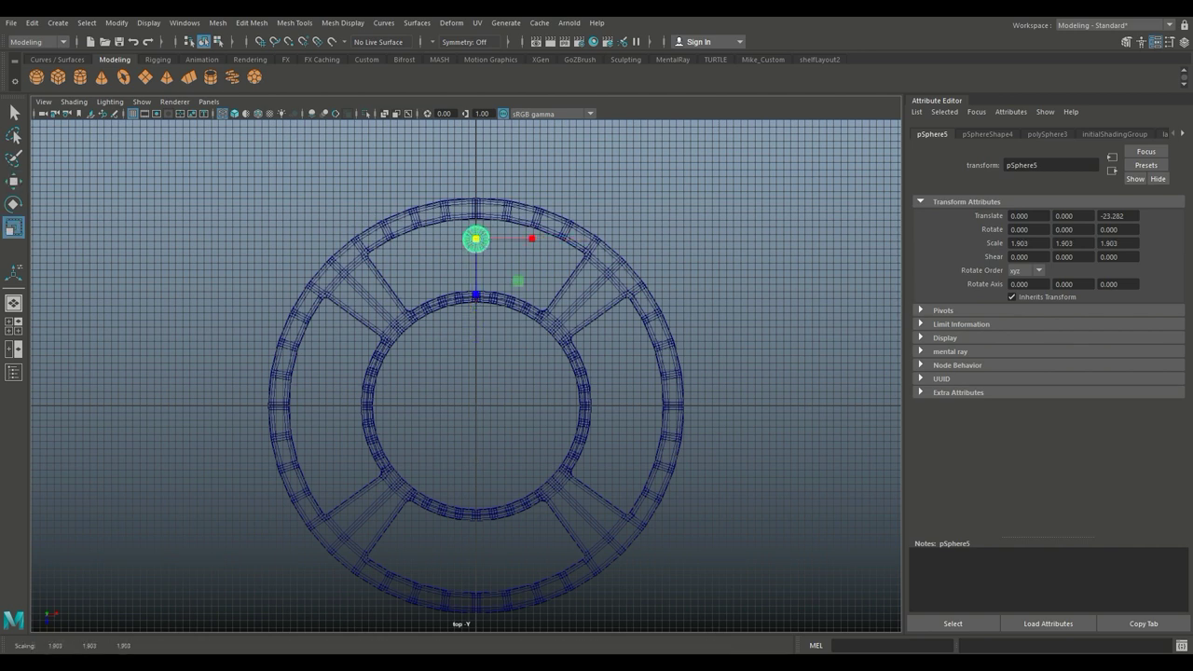
Step: Move the small sphere's pivot to the world origin at the rings' center
key("w")
mouse_move(477, 299)
left_mouse_down()
mouse_move(476, 485)
mouse_move(477, 466)
left_mouse_up()
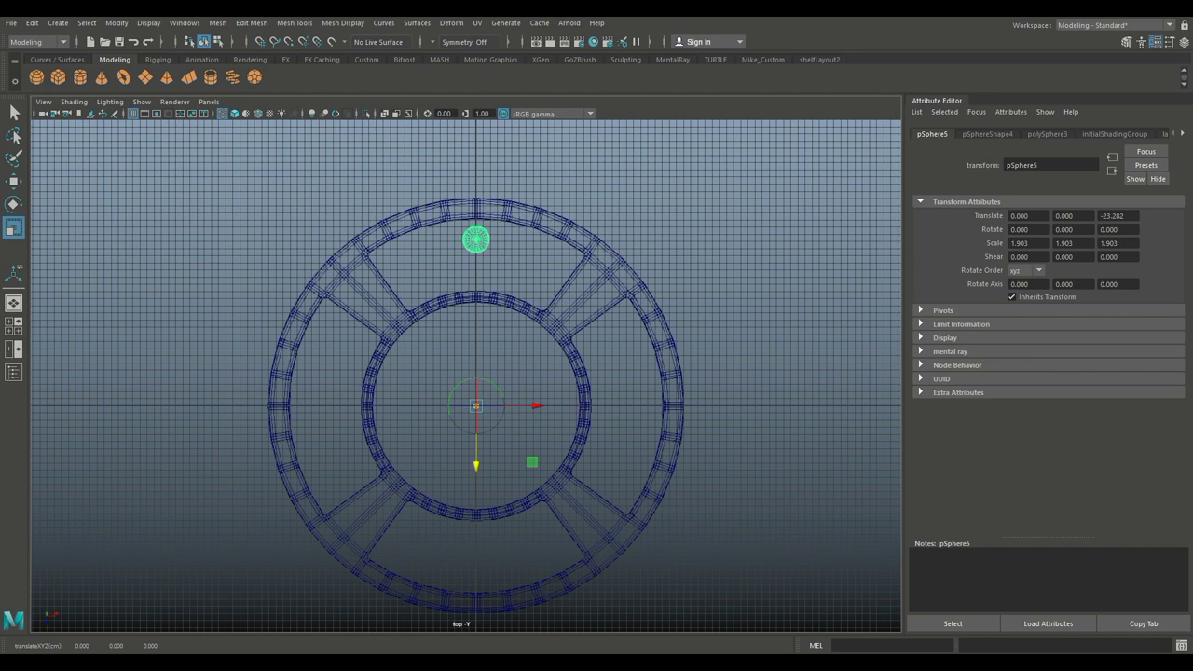
key("r")
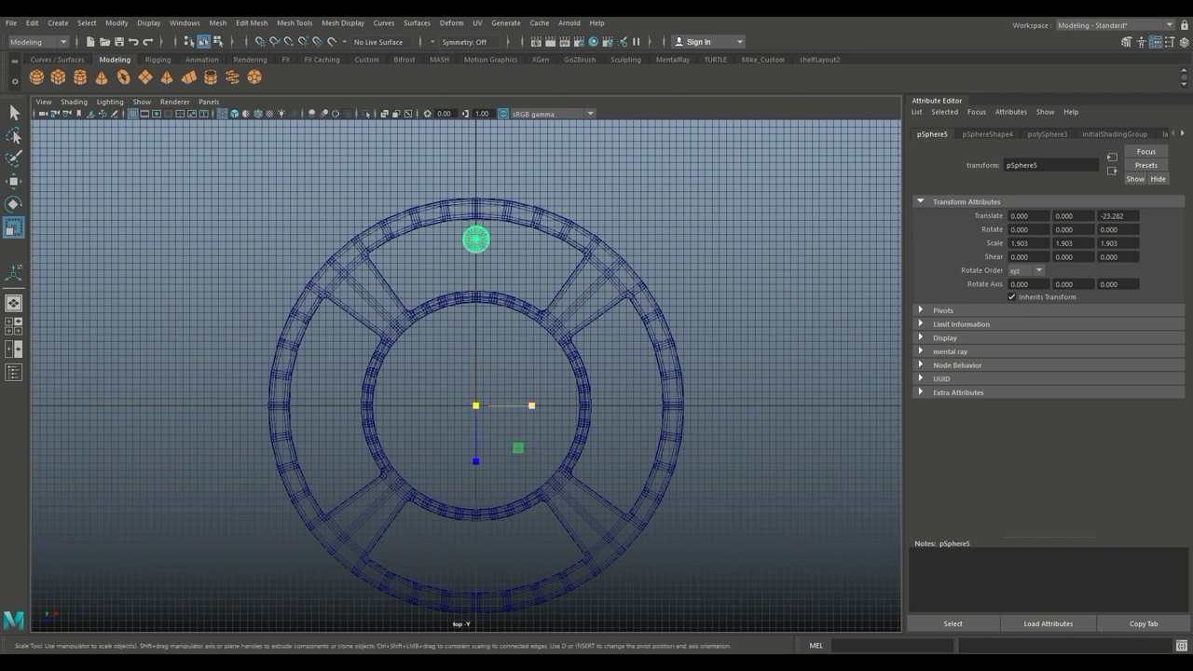
Step: Duplicate the small sphere twice, rotating one copy to -15 degrees and the other to 15 degrees around Y
key("ctrl+d")
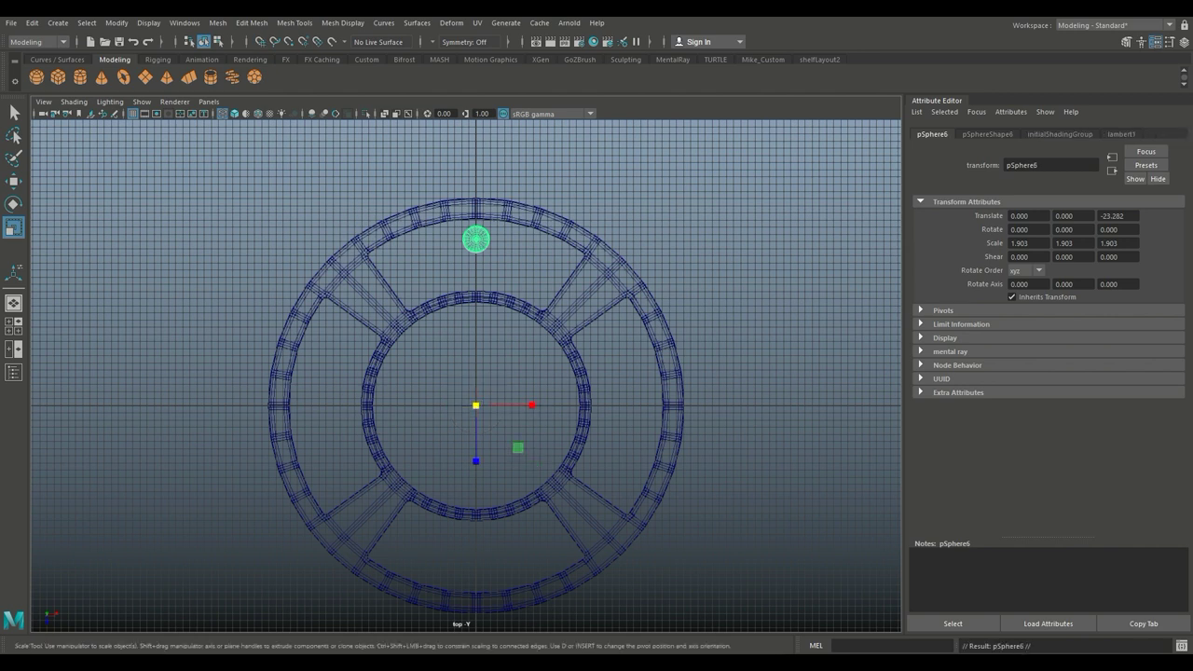
key("e")
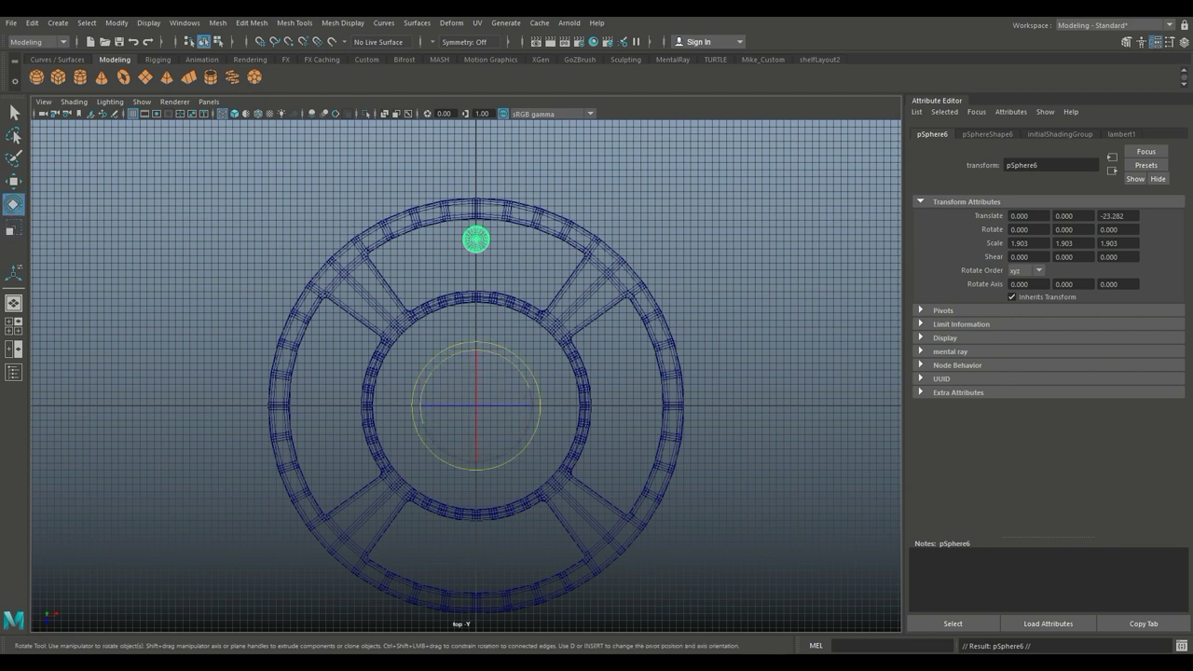
left_click_drag(524, 364, 530, 373)
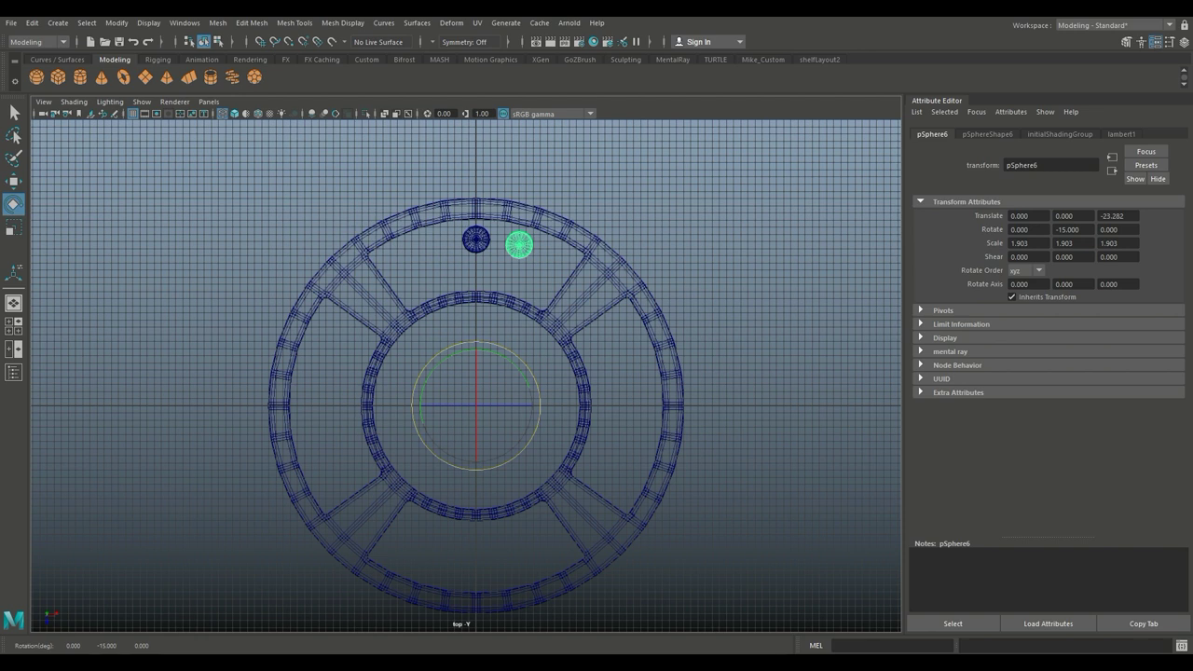
key("ctrl+d")
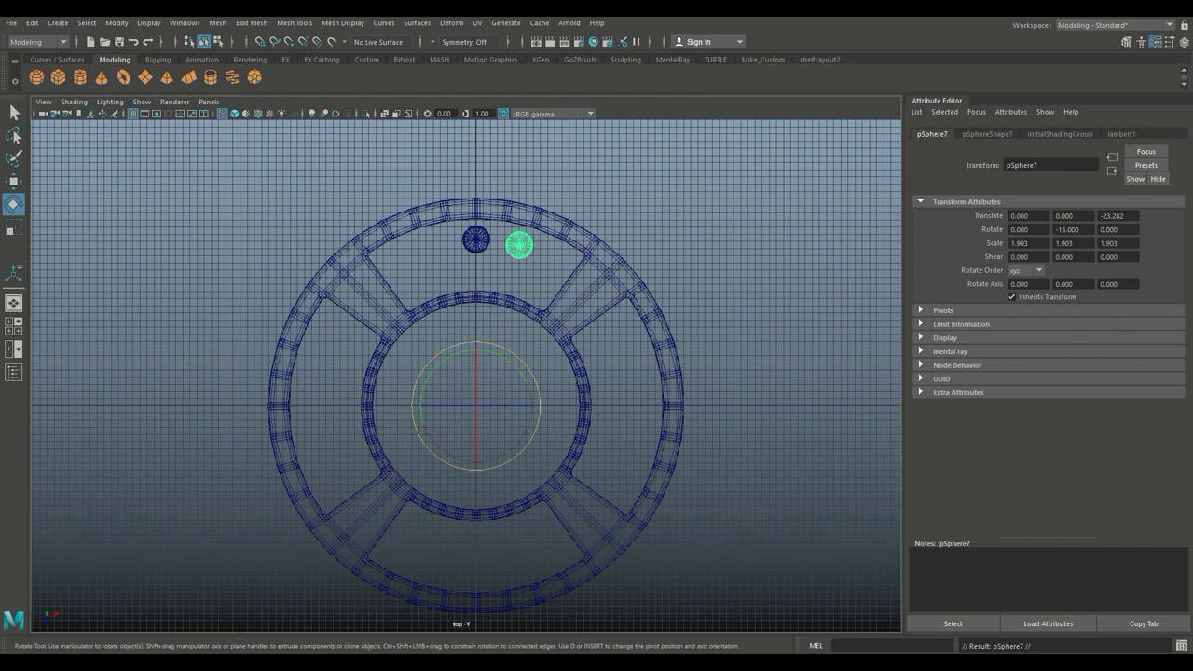
left_click_drag(504, 353, 445, 350)
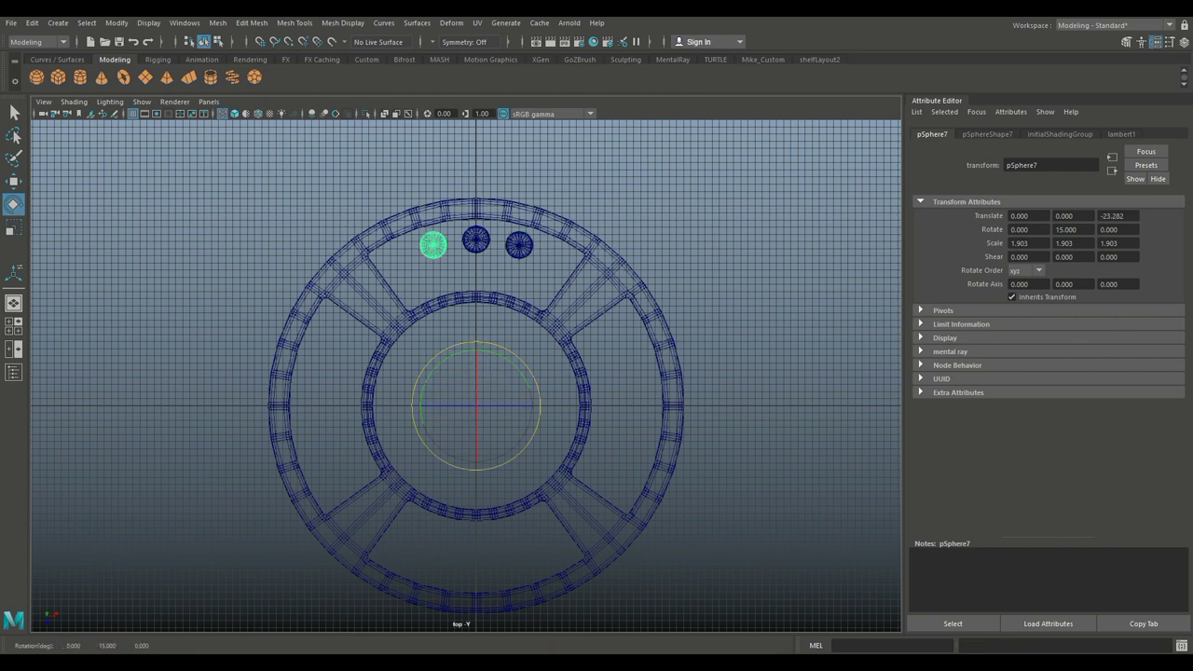
key("Escape")
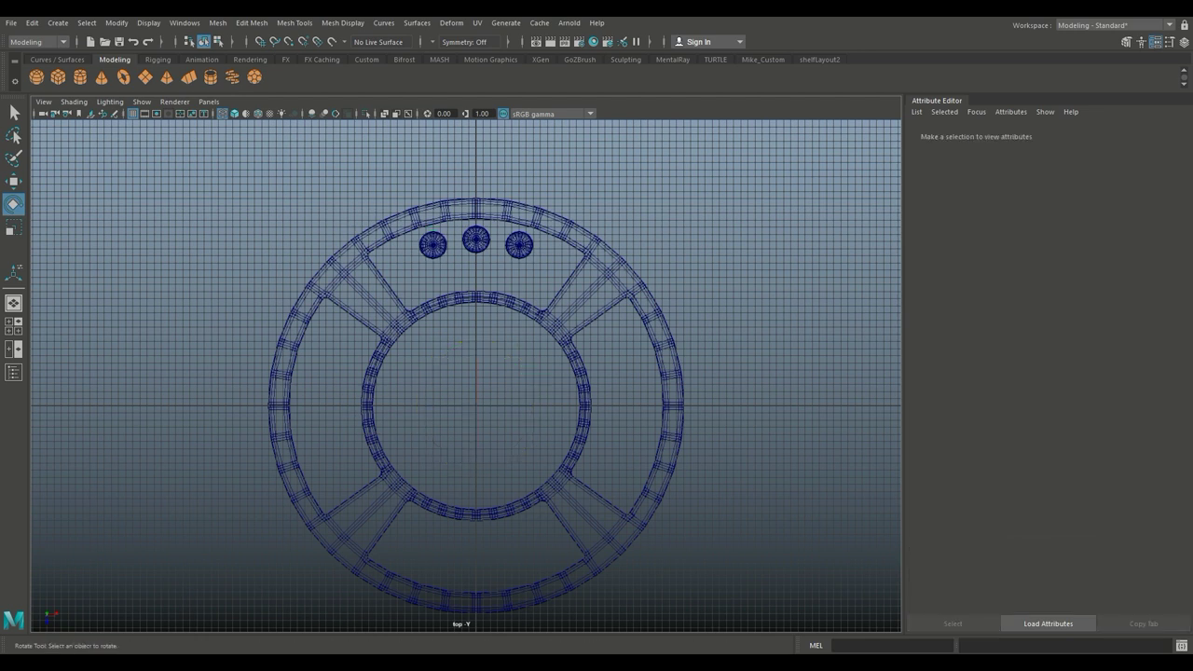
Step: Duplicate the middle sphere, move the copy inward to -19.026 on Z, and snap its pivot back to the world origin
left_click(476, 240)
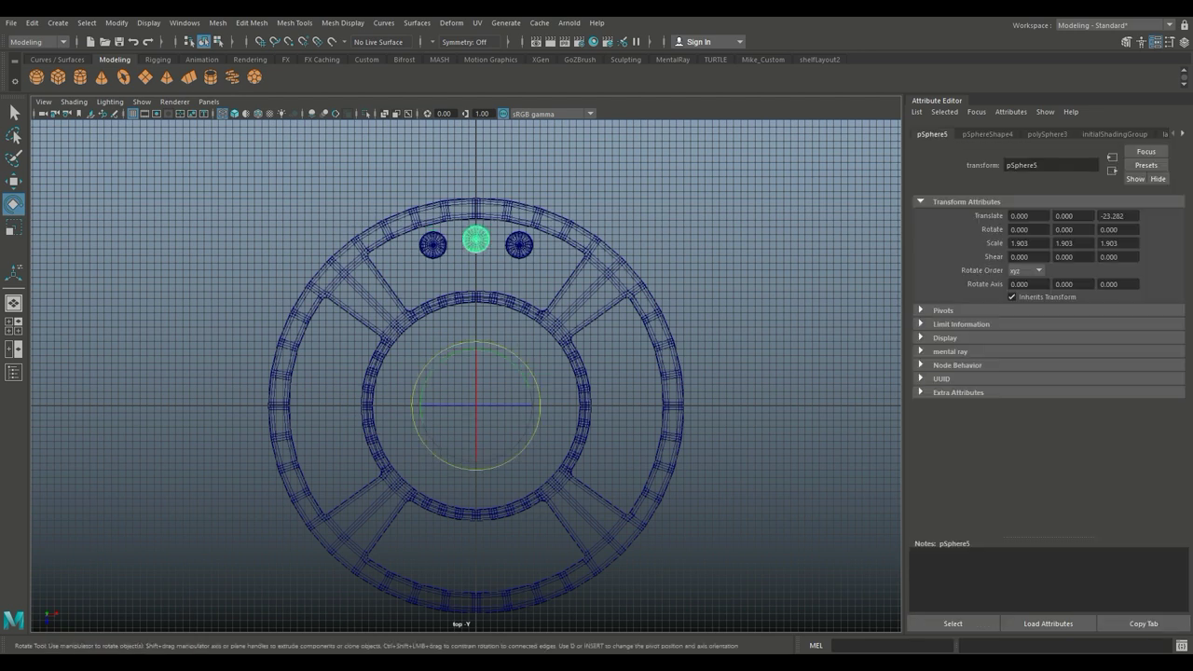
key("ctrl+d")
key("w")
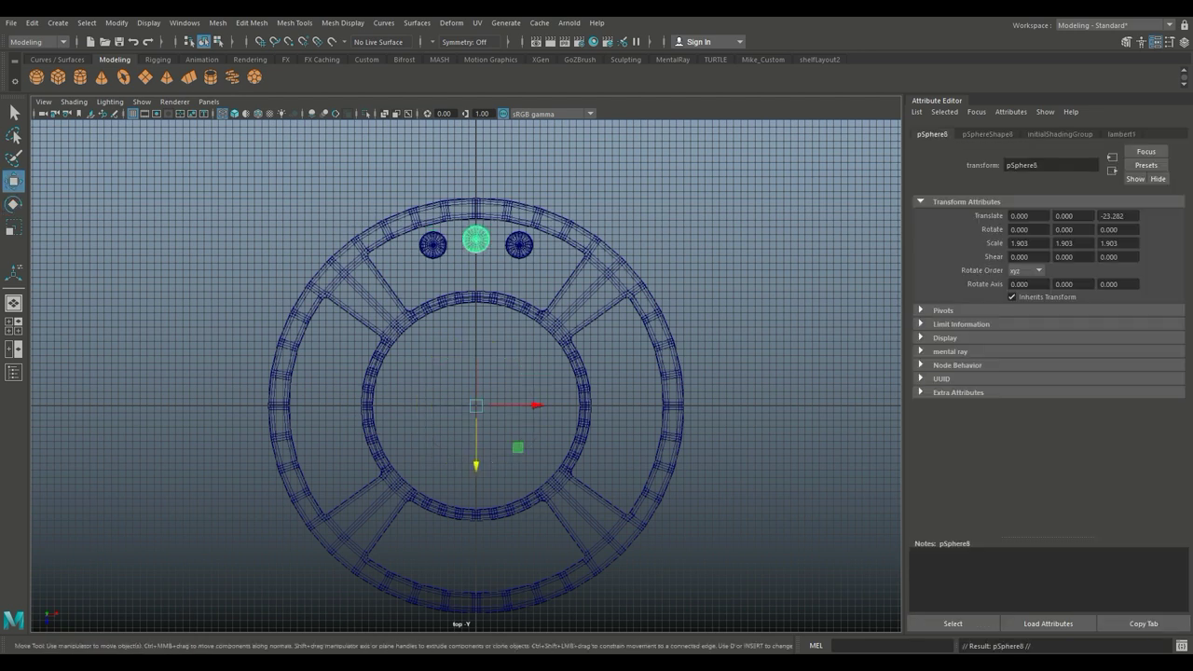
left_click_drag(475, 448, 475, 478)
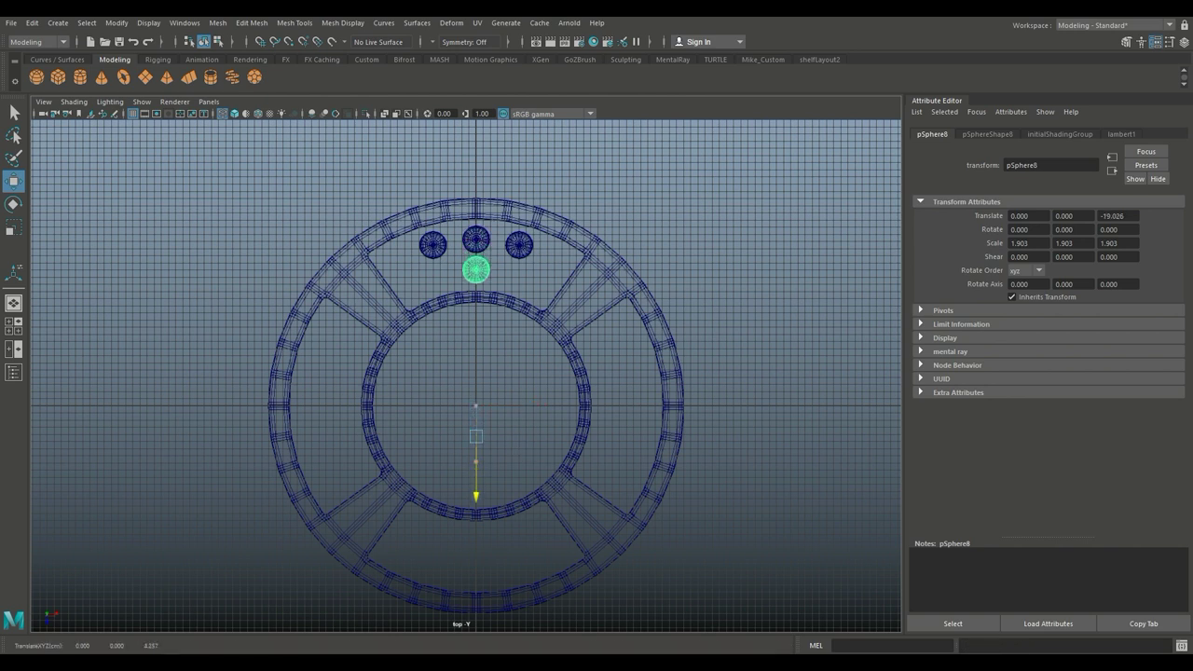
left_click_drag(475, 478, 476, 477)
key("d")
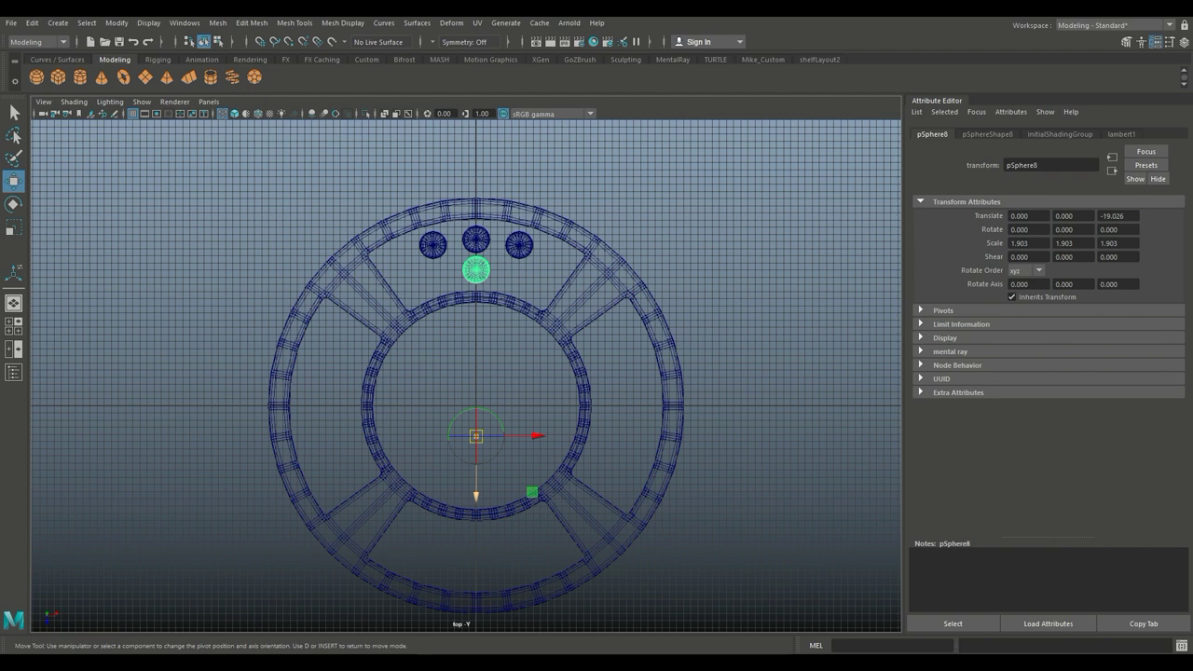
key("x")
left_click_drag(476, 496, 476, 466)
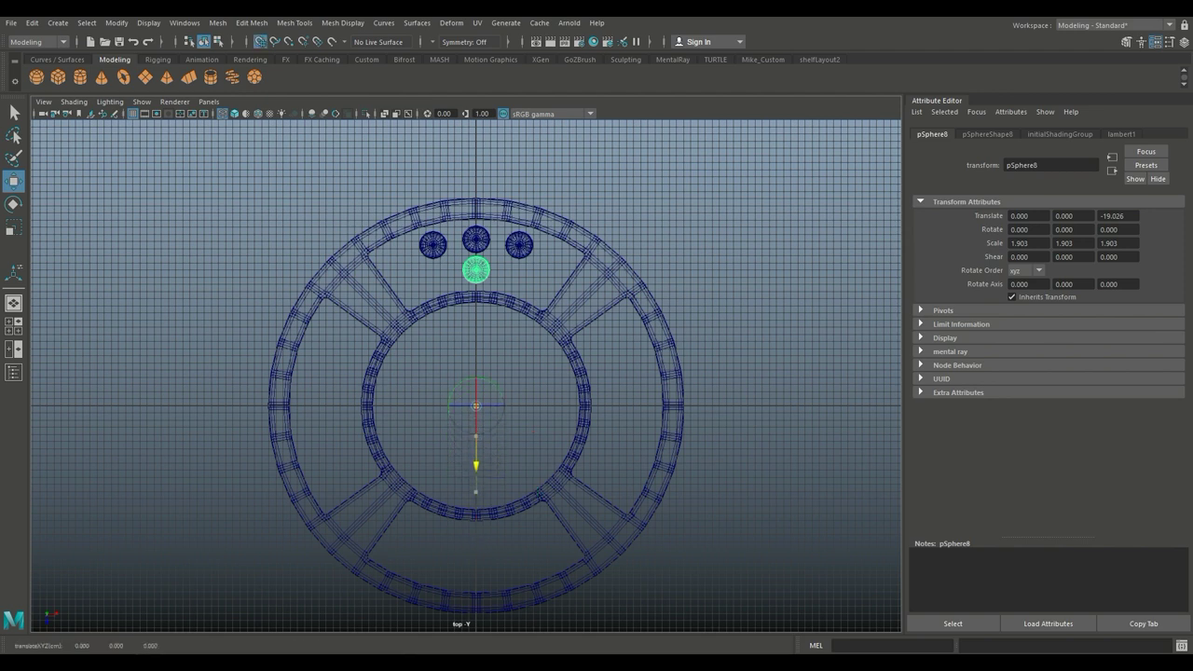
Step: Duplicate the inner-row sphere twice clockwise around the center, setting the copies' Y rotations to -13.861 and -28.215 degrees
key("ctrl+d")
key("e")
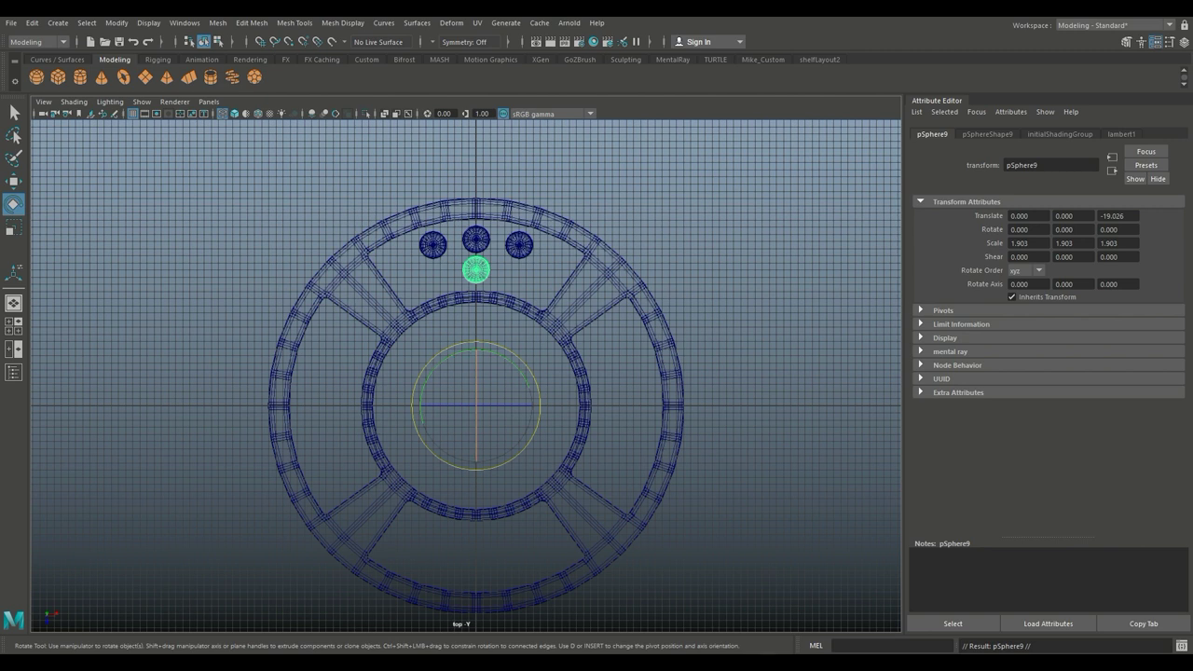
left_click_drag(508, 352, 520, 362)
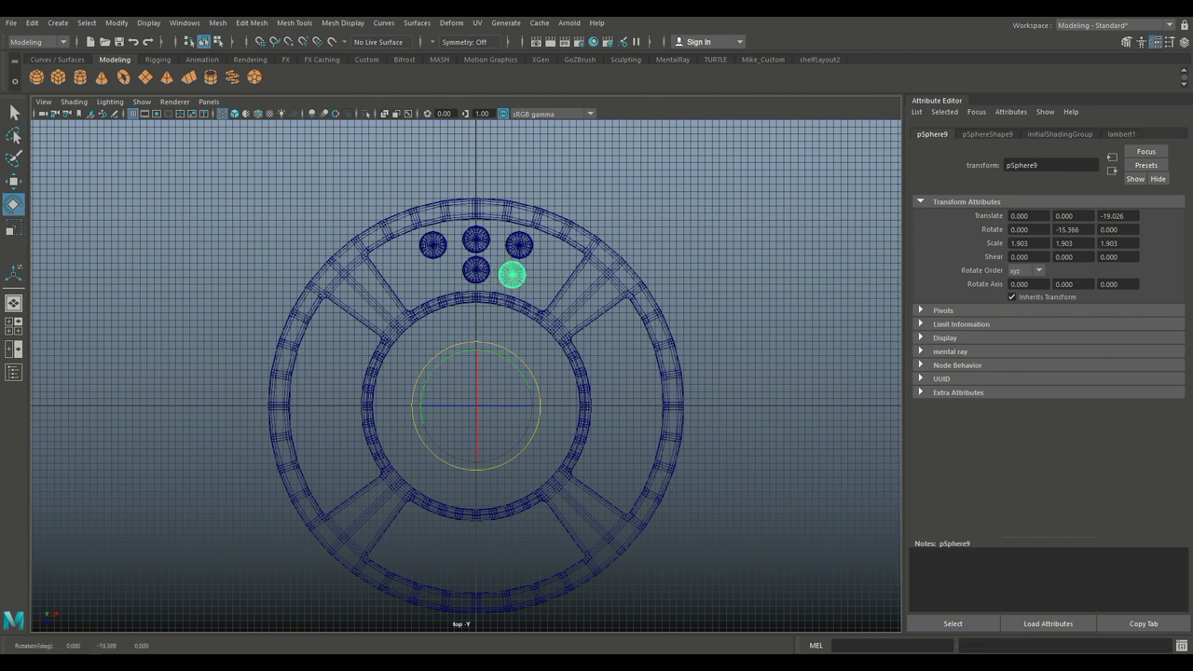
key("ctrl+d")
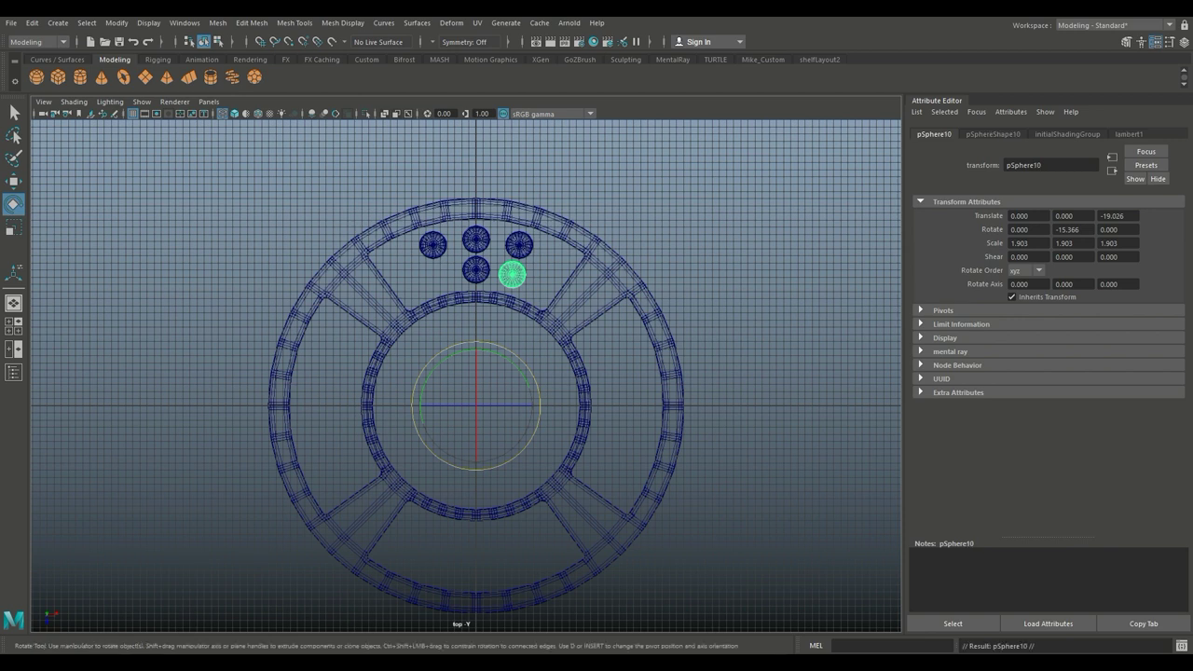
left_click_drag(519, 360, 528, 370)
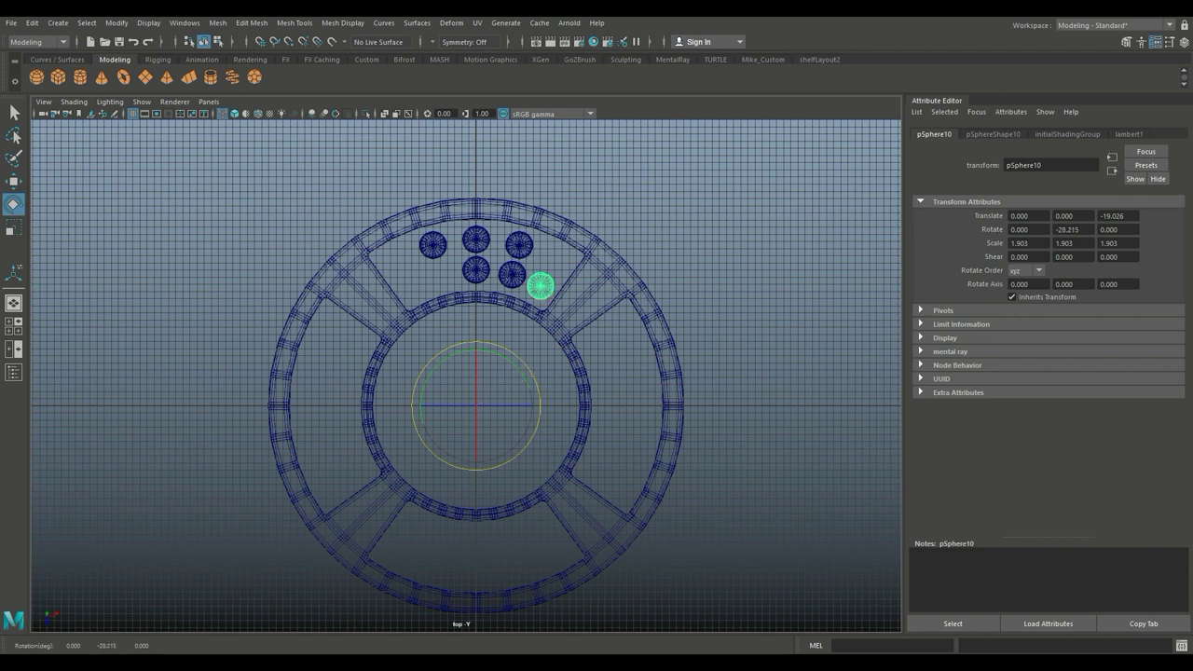
left_click(512, 275)
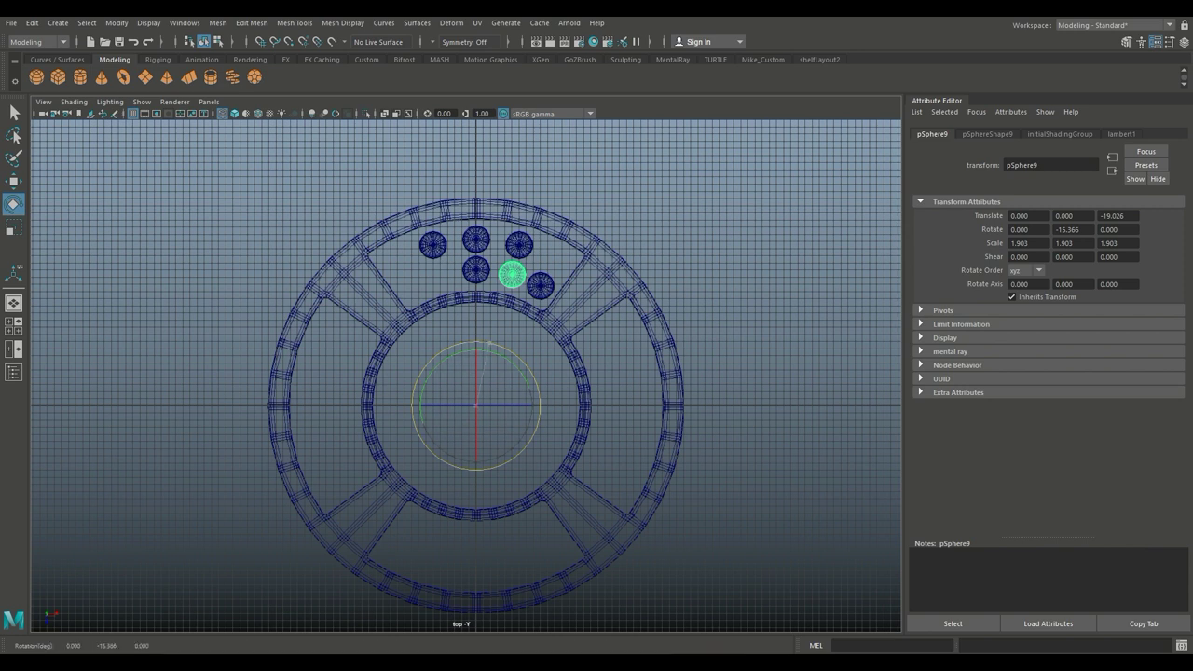
left_click_drag(489, 343, 488, 342)
Step: Complete the inner row on its counterclockwise side with two duplicates rotated to 14.523 and 28.193 degrees around Y
key("ctrl+d")
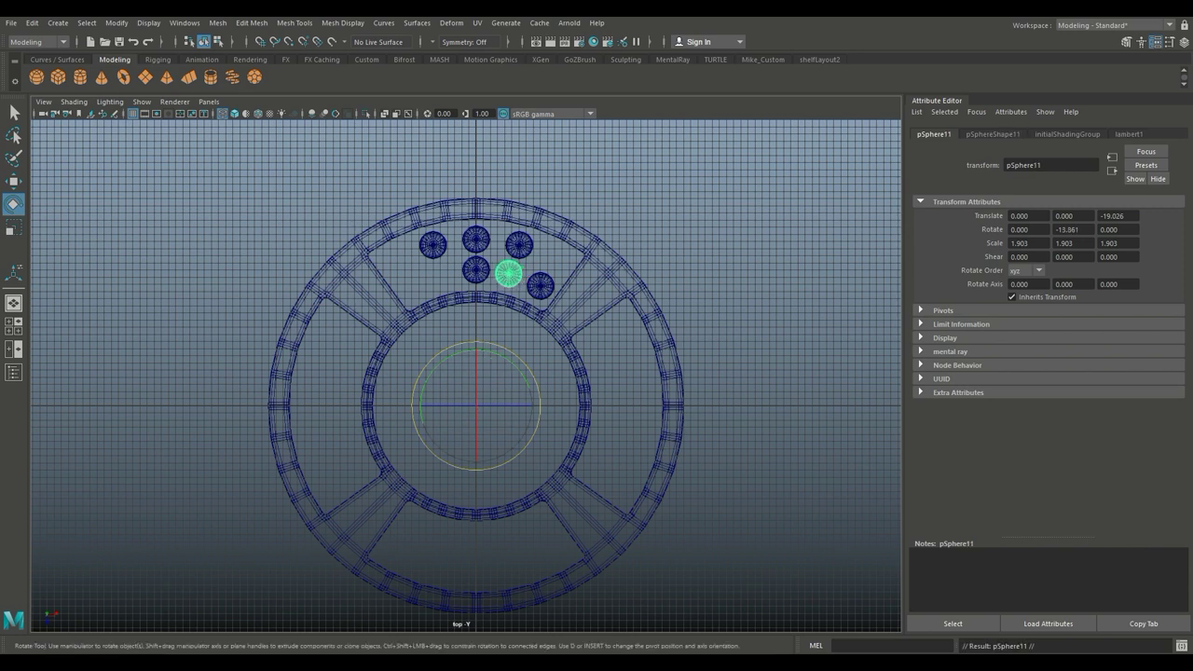
left_click_drag(459, 342, 432, 359)
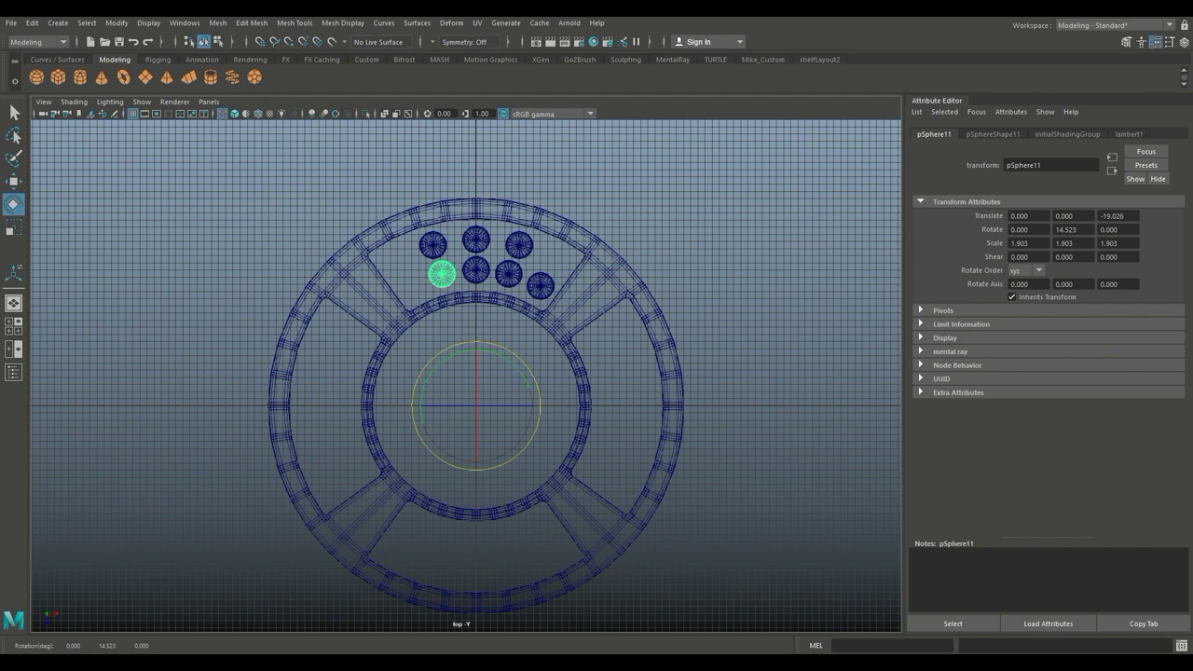
key("shift+d")
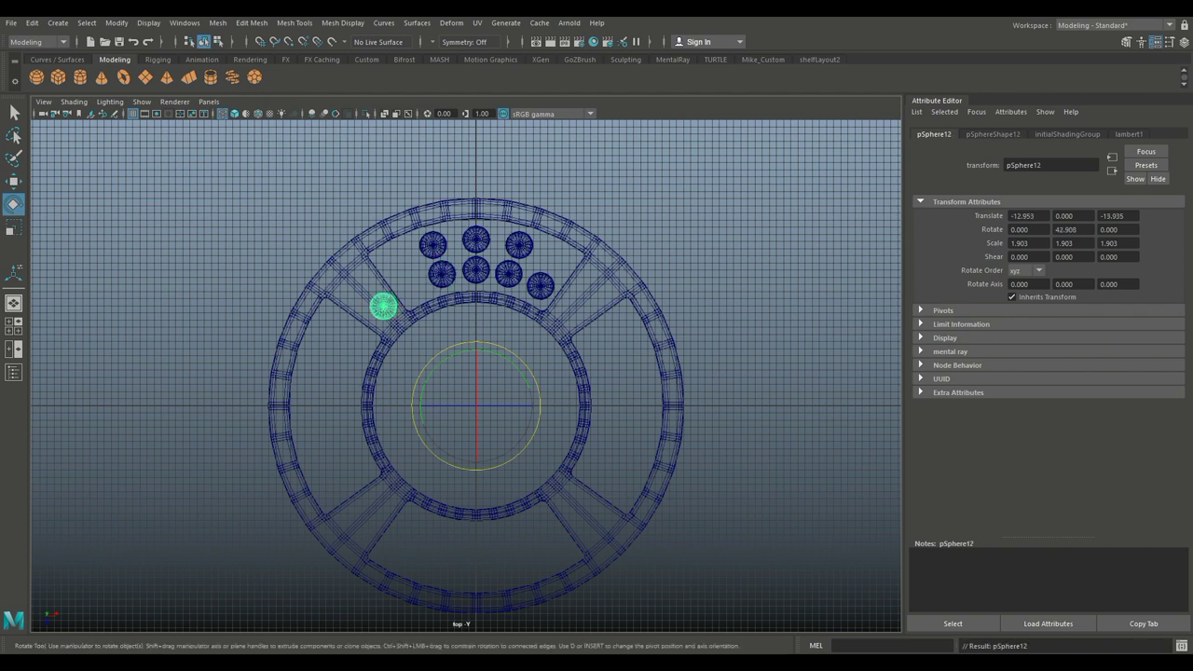
left_click_drag(432, 359, 451, 350)
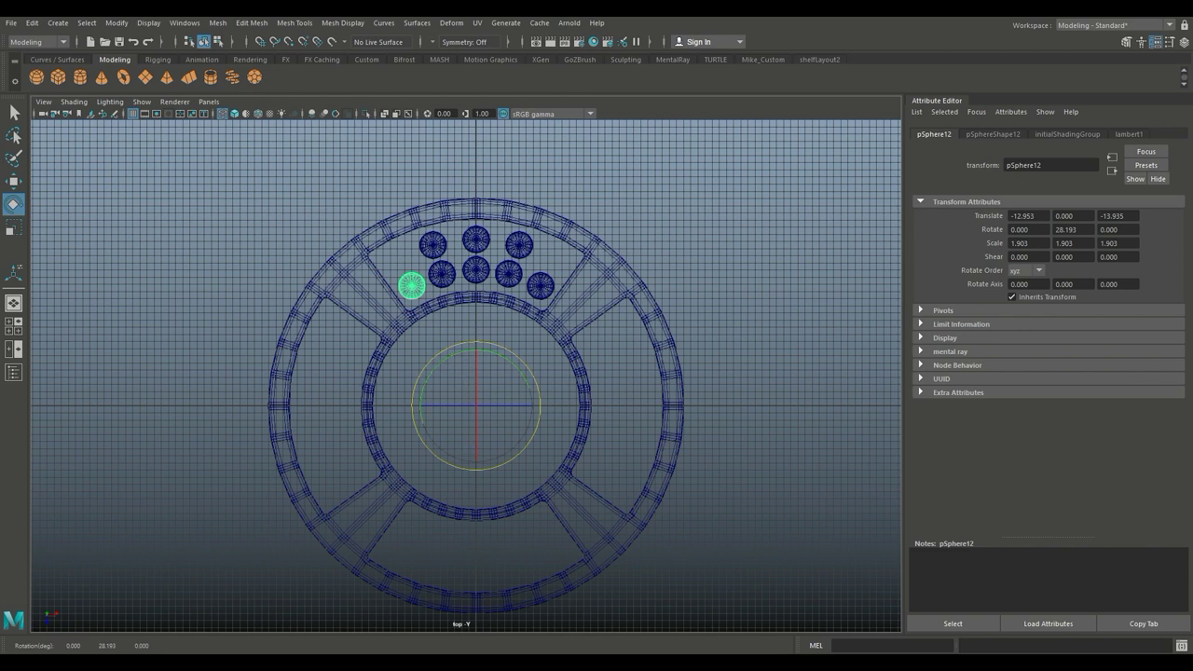
Step: Select all eight small spheres in the opening between the spokes and combine them into one mesh
left_click(433, 245)
left_click(477, 240, "shift")
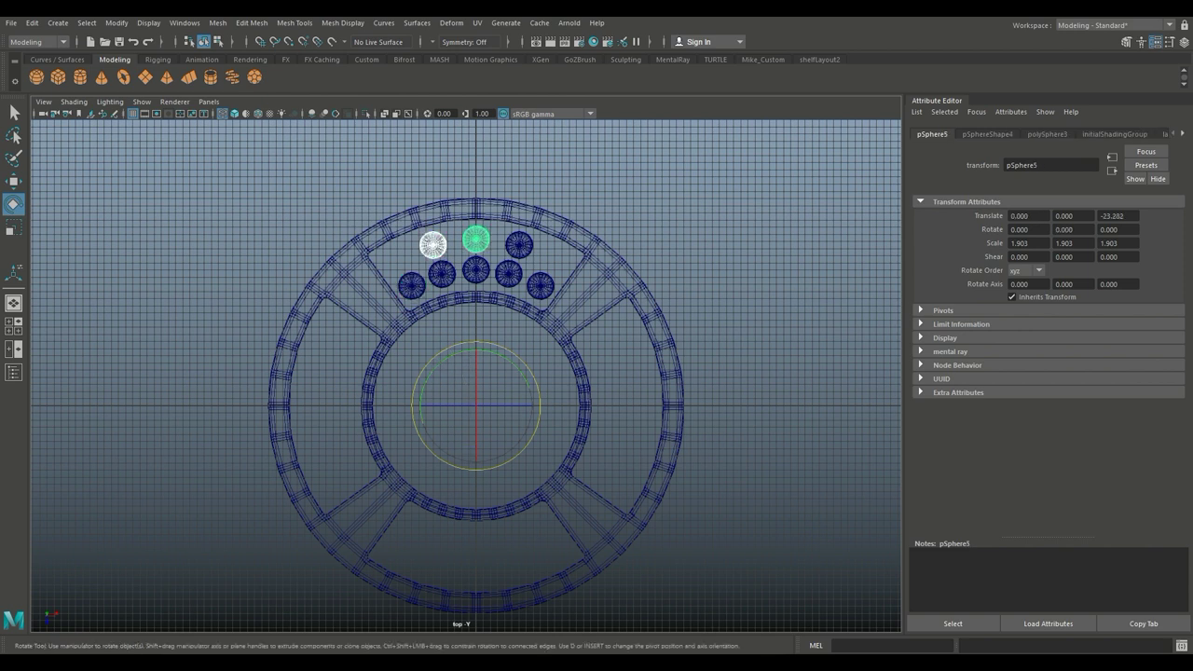
left_click(519, 245, "shift")
left_click(541, 285, "shift")
left_click(508, 273, "shift")
left_click(476, 270, "shift")
left_click(442, 273, "shift")
left_click(413, 286, "shift")
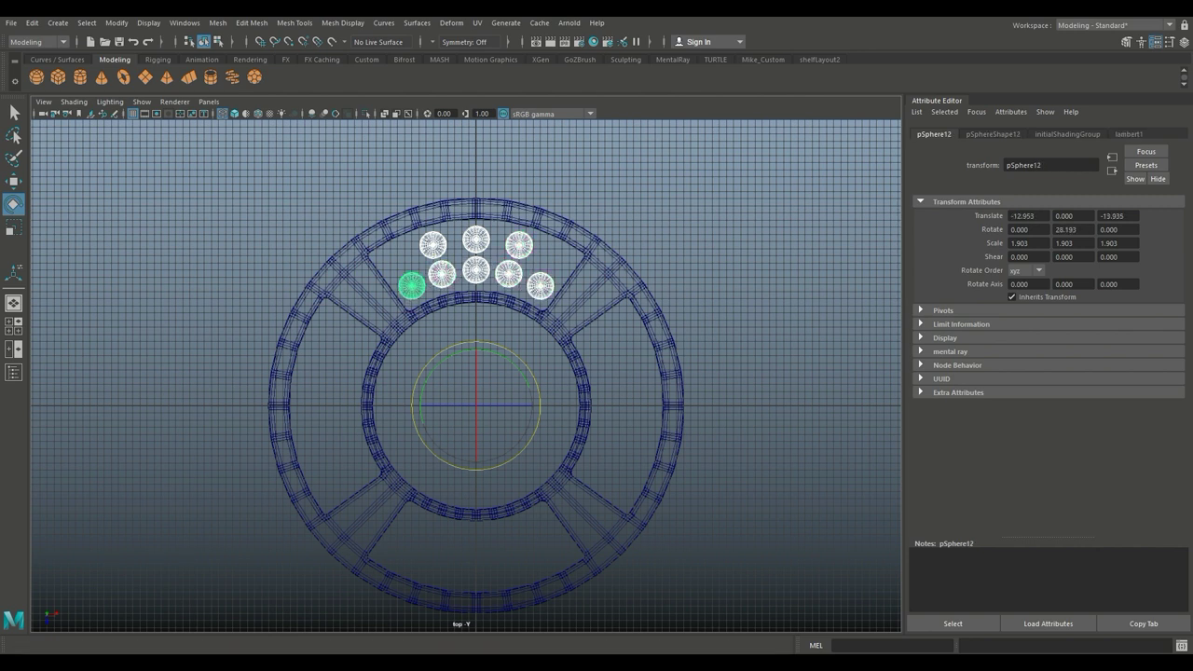
left_click(217, 22)
left_click(245, 79)
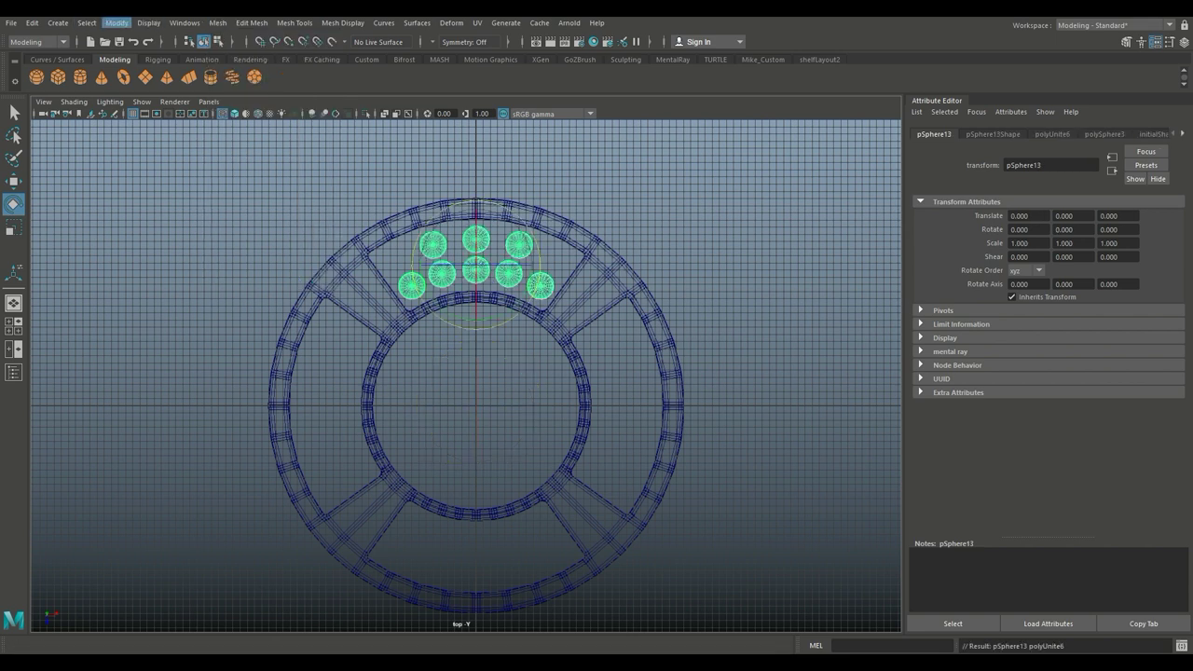
Step: Center the combined sphere cluster's pivot and snap it to the world origin at the rings' center
left_click(116, 23)
left_click(144, 113)
key("d")
left_click_drag(476, 317, 476, 465)
key("x")
key("x")
key("d")
Step: Duplicate the sphere cluster three times around Y in -90 degree increments to fill the other openings between the spokes
key("ctrl+d")
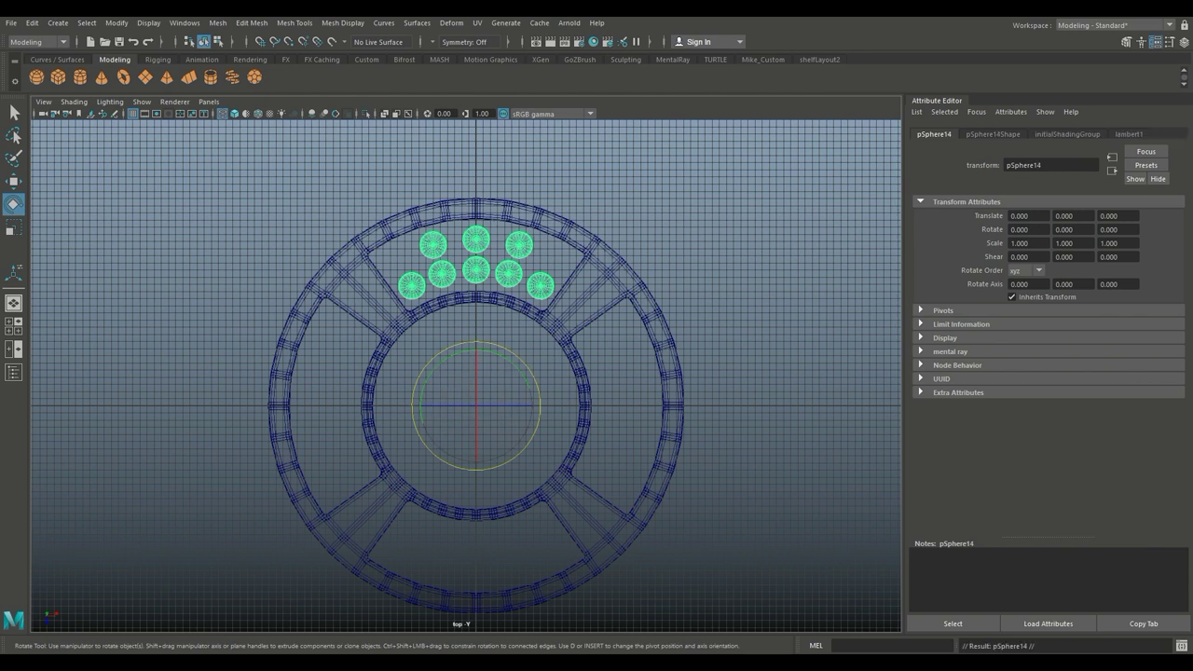
key("w")
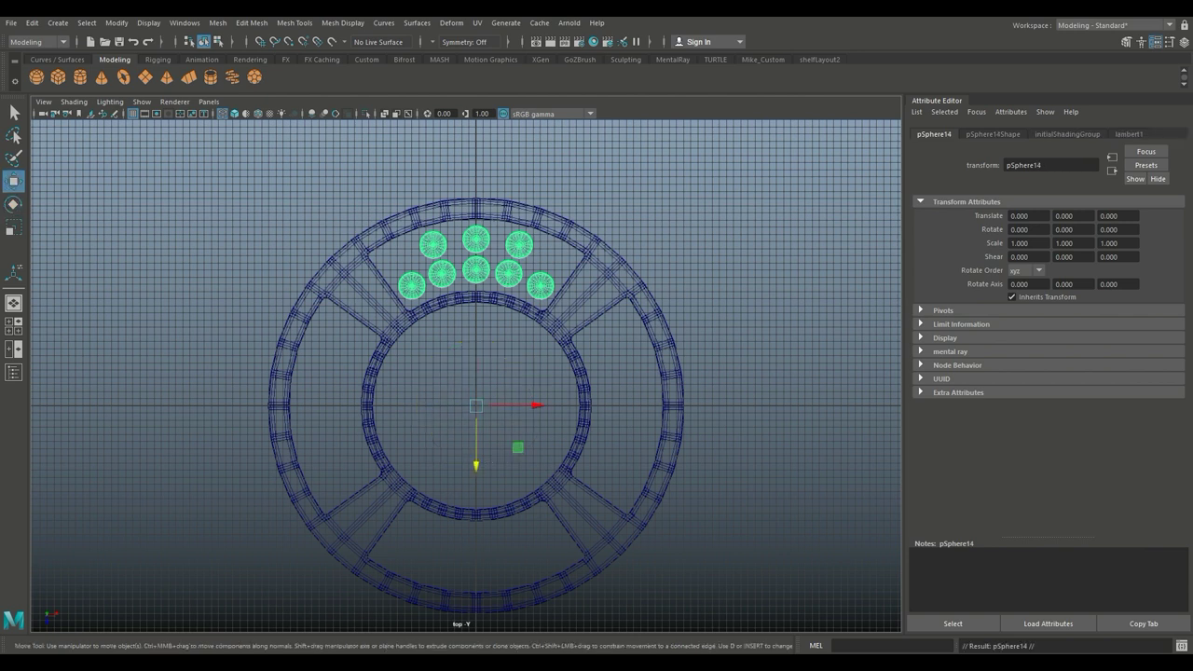
key("e")
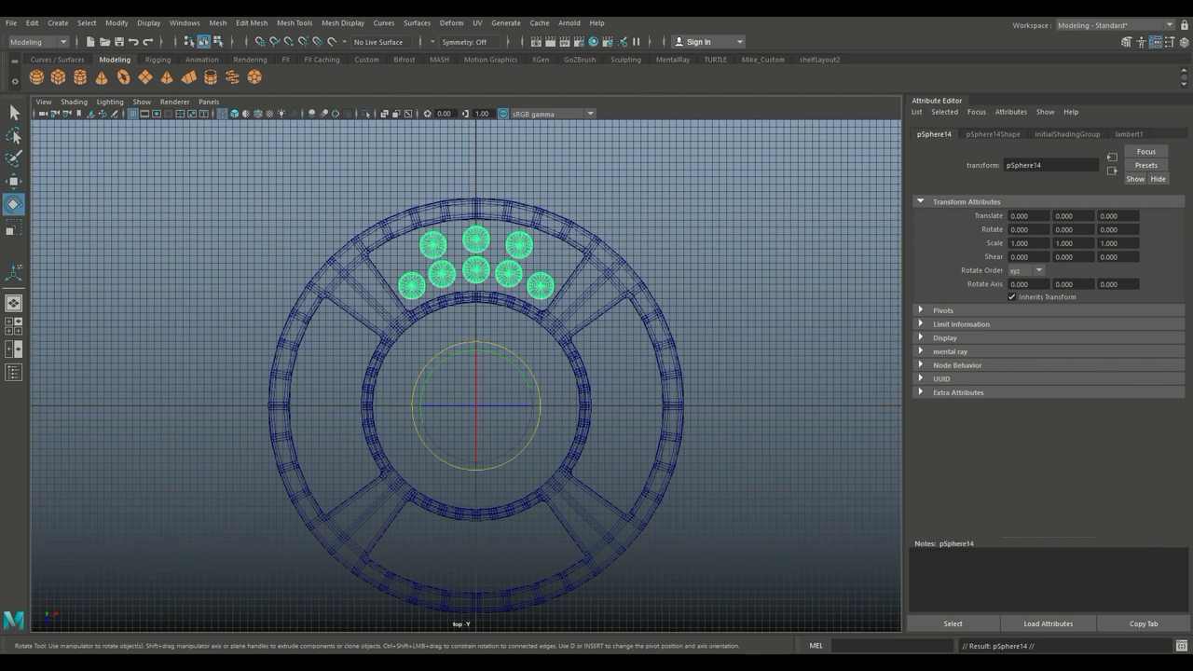
left_click_drag(511, 352, 539, 419)
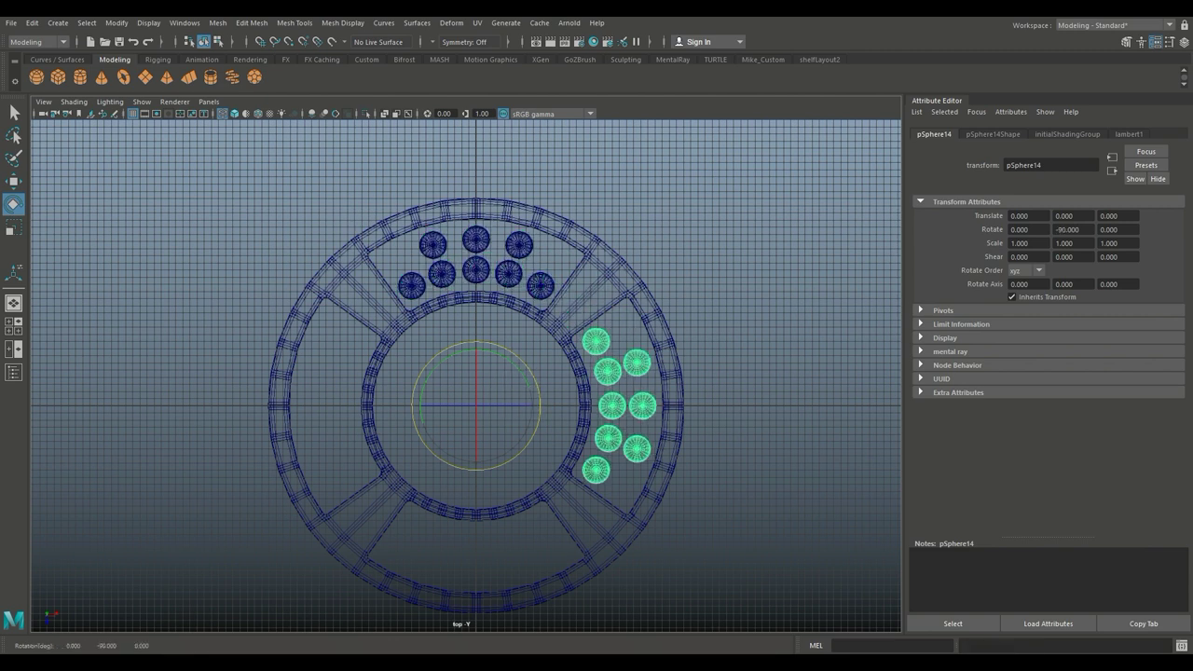
key("shift+d")
key("shift+d")
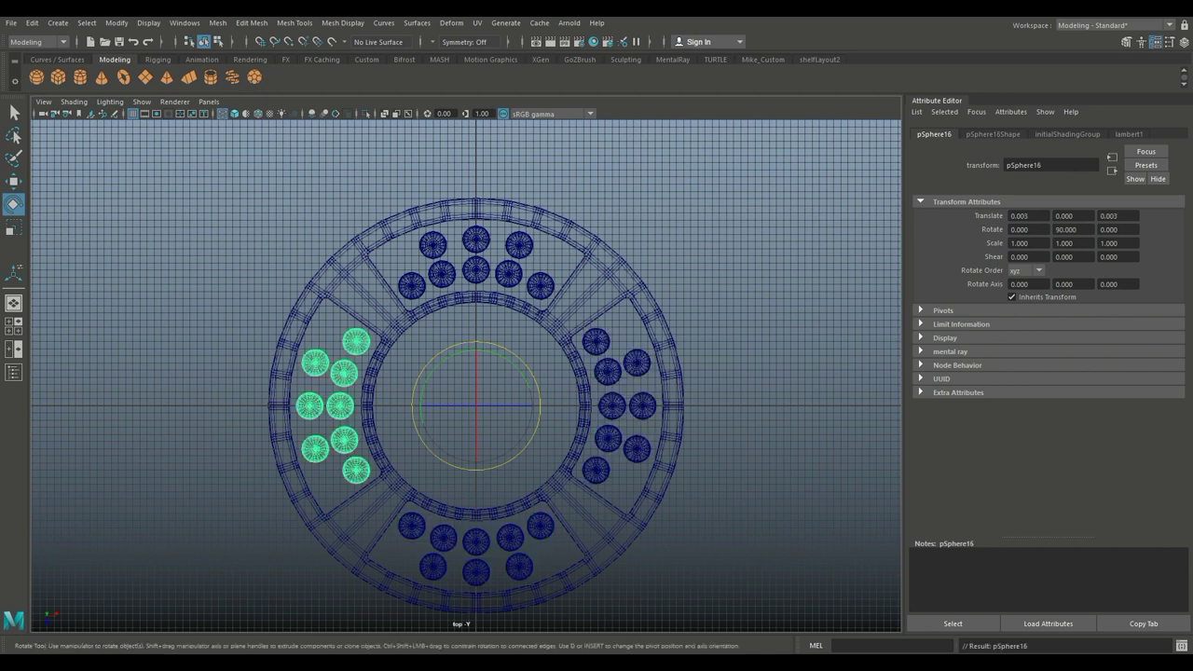
Step: In the perspective view, select the spoked ring with all four sphere clusters and combine them into one mesh
key("space")
key("space")
left_click_drag(274, 285, 796, 596)
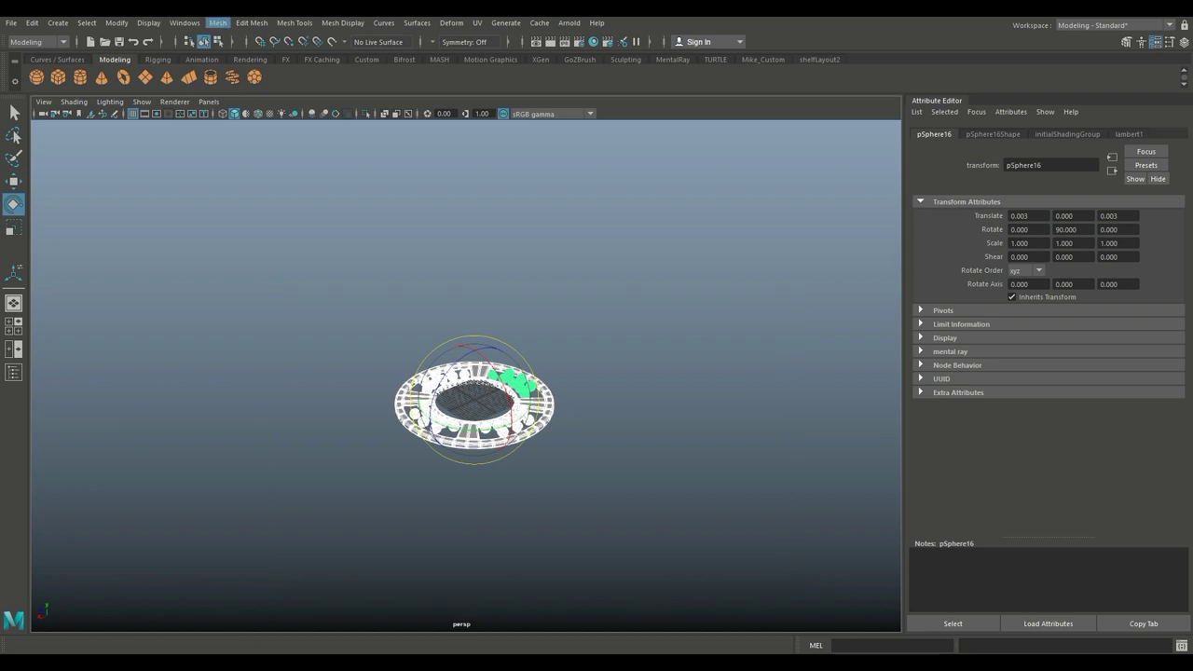
left_click(217, 23)
left_click(235, 65)
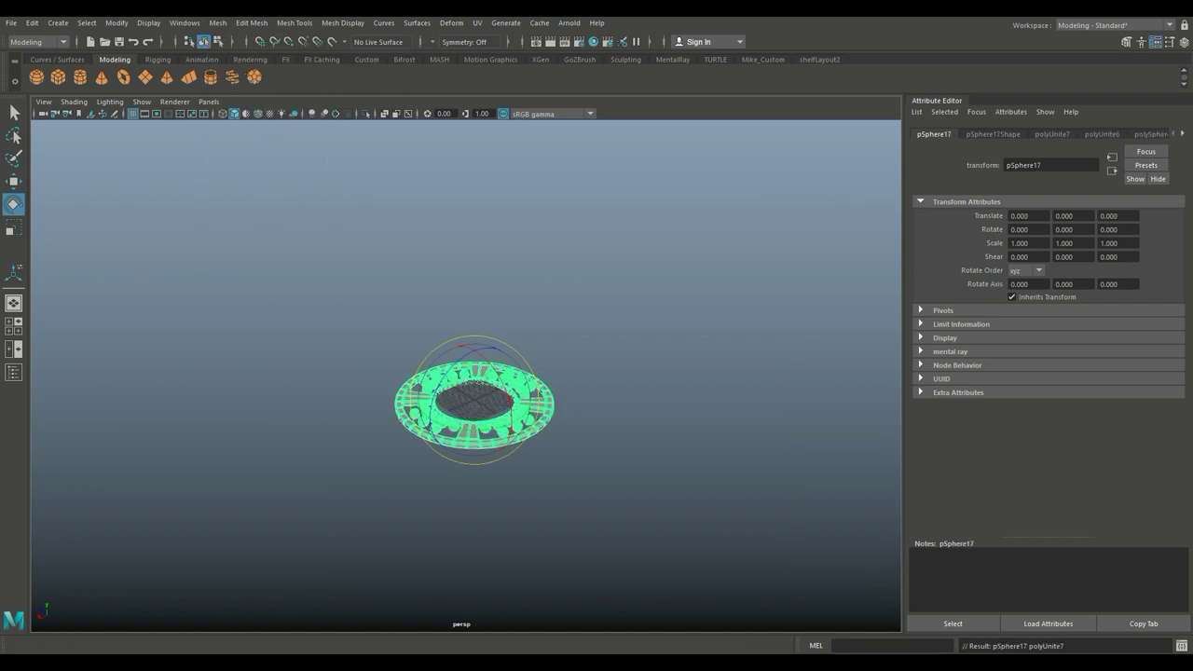
Step: Show all hidden objects in the scene
left_click(148, 22)
mouse_move(187, 101)
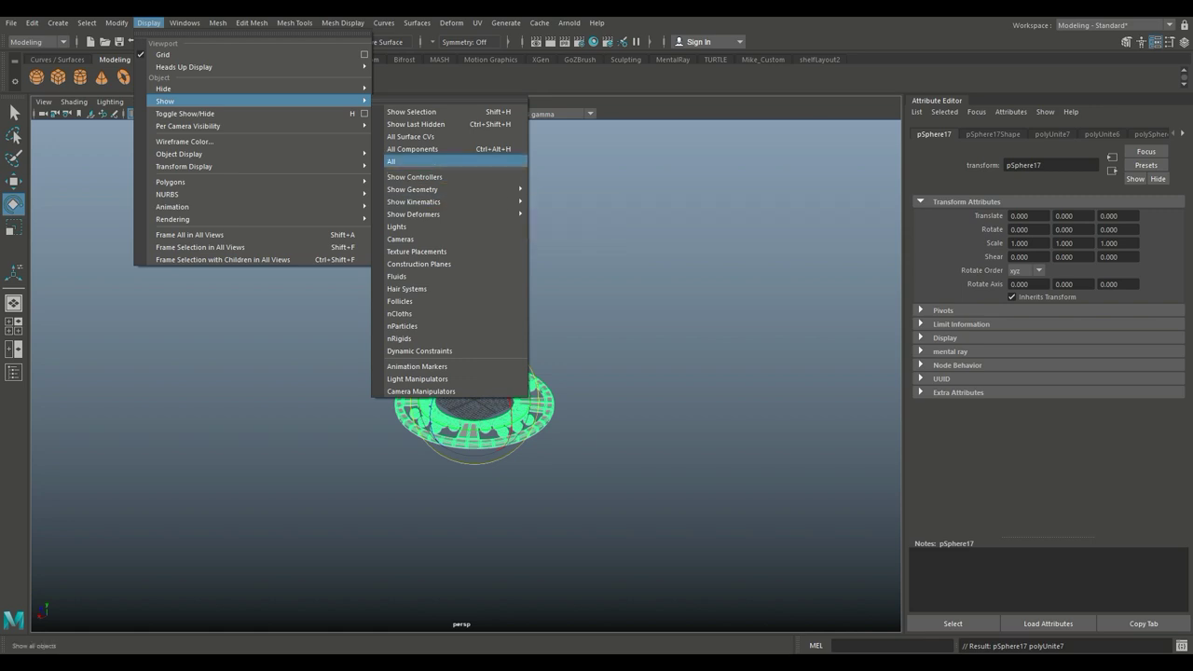
left_click(401, 161)
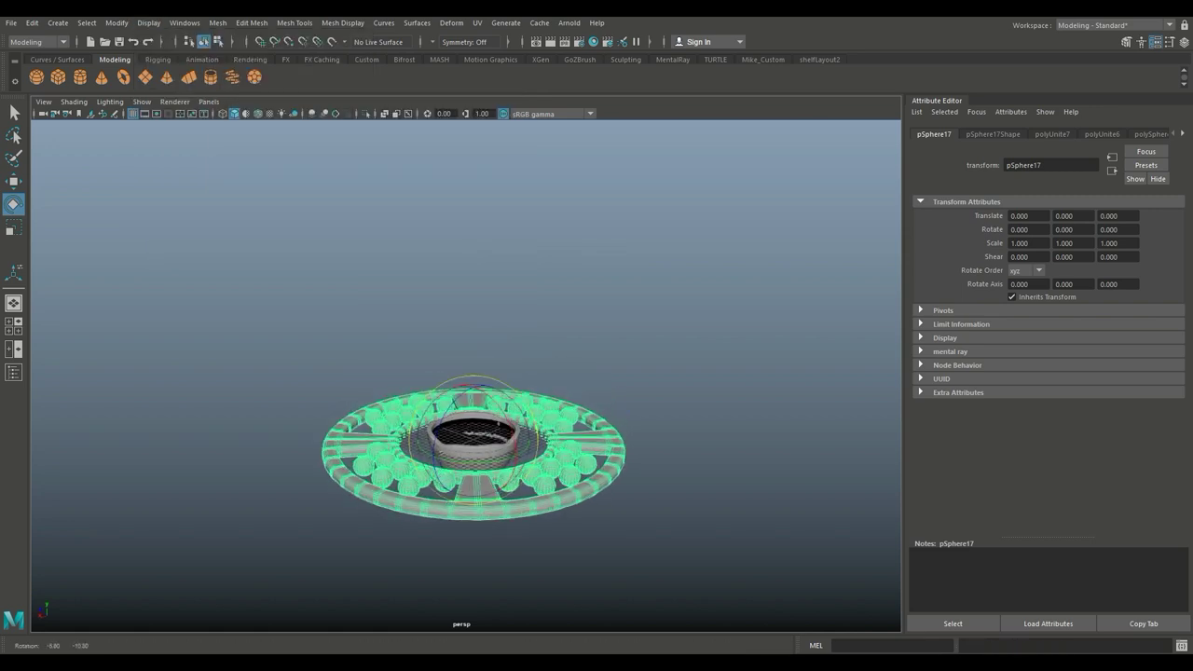
Step: Scale the combined spoked ring uniformly to about 0.204 and move it down to about Y -8.014, beneath the body
key("r")
left_click_drag(469, 443, 359, 443)
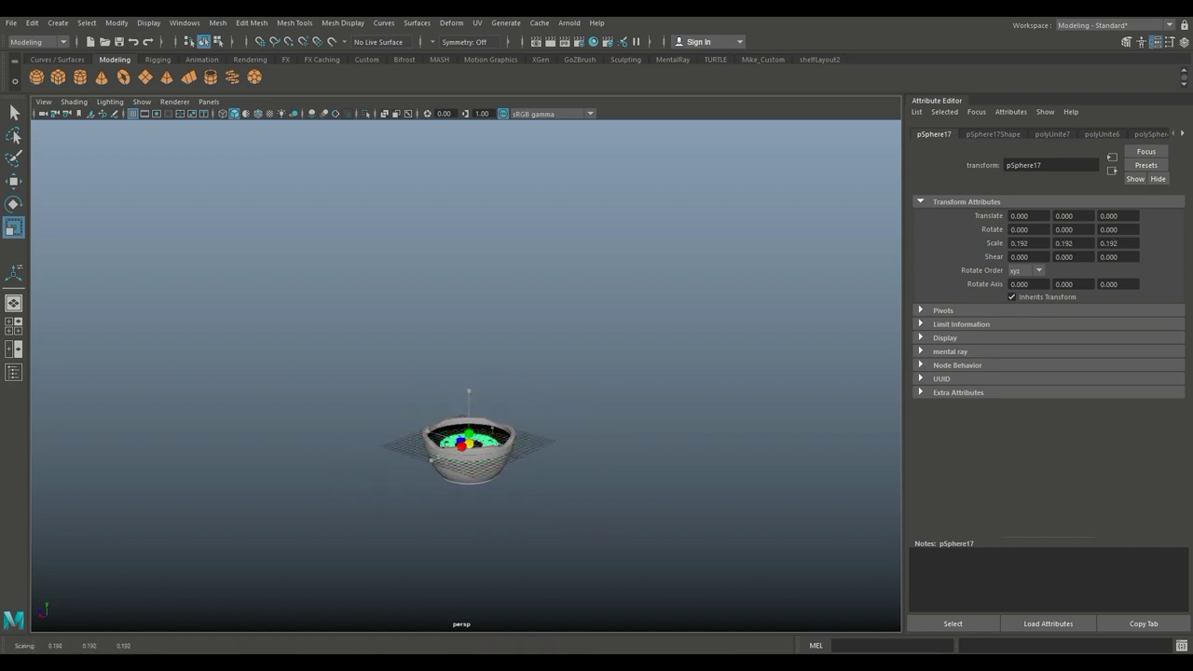
key("w")
left_click_drag(469, 411, 476, 317)
scroll(466, 373, "up", 5)
scroll(467, 373, "down", 2)
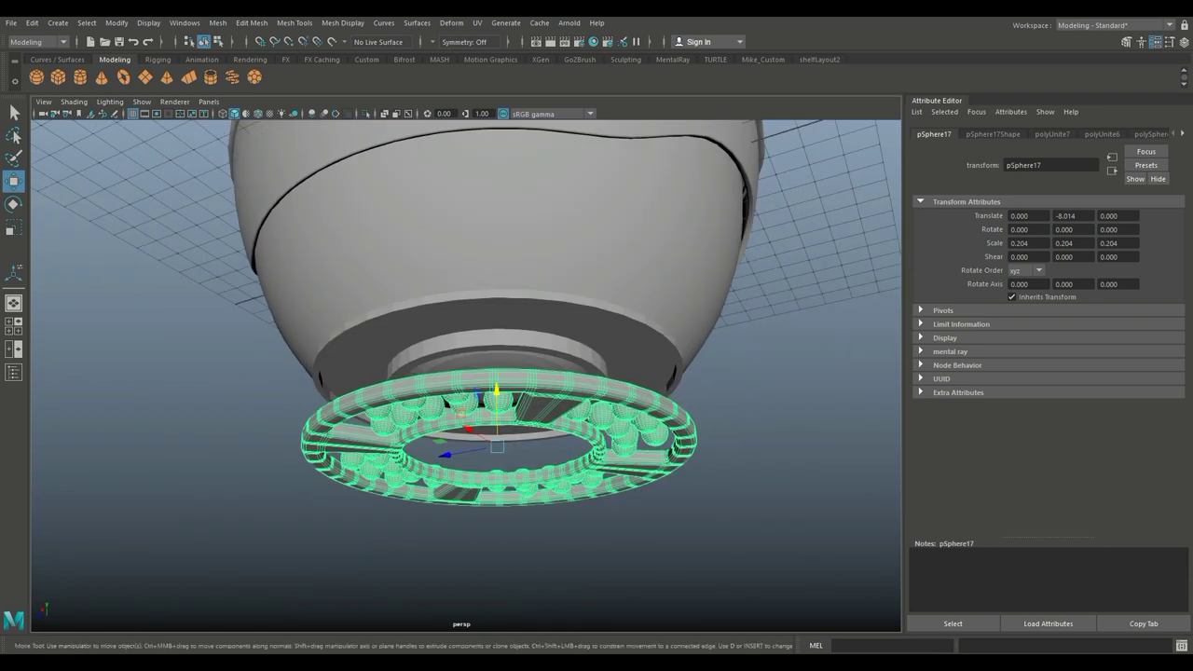
Step: Raise the spoked ring to about Y -5.711 and scale it to about 0.189 to seat it in the body's underside
left_click_drag(497, 391, 496, 323)
key("r")
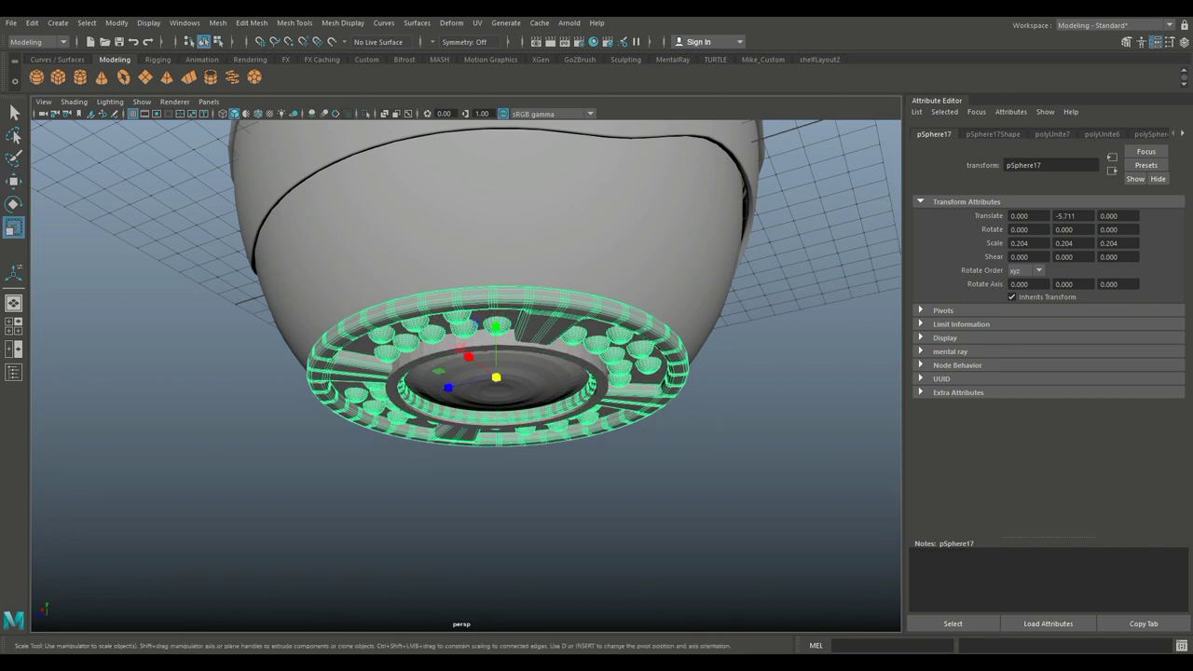
left_click_drag(497, 376, 480, 377)
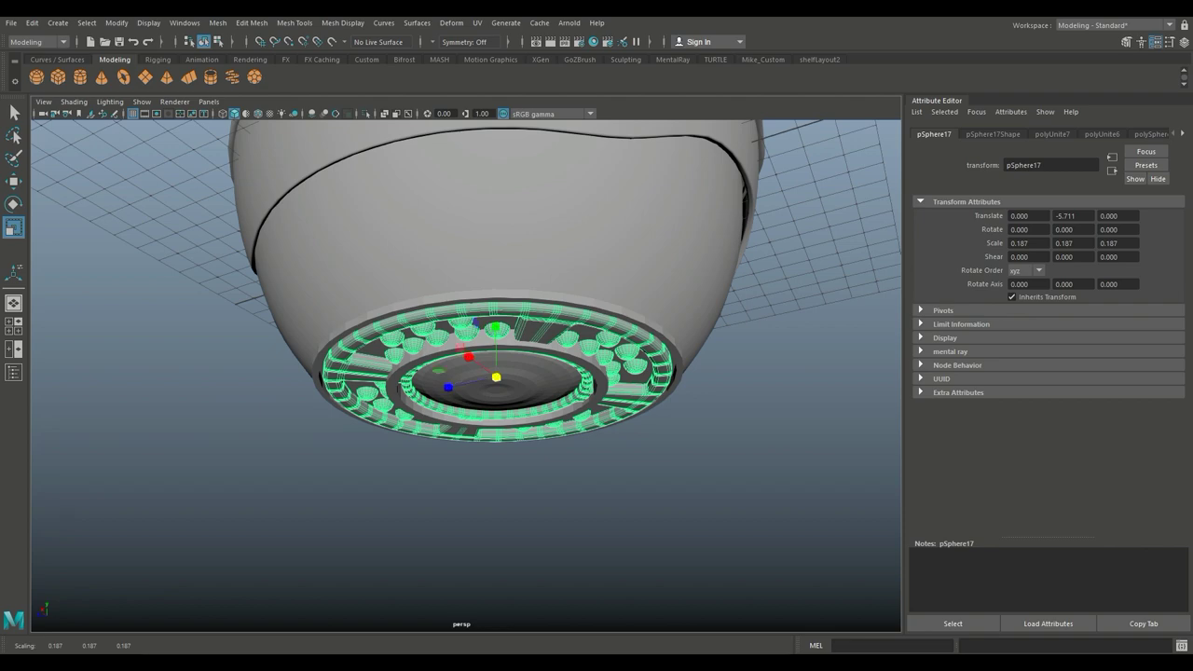
left_click_drag(466, 420, 466, 312, "alt")
scroll(466, 373, "up", 2)
left_click_drag(471, 467, 470, 468)
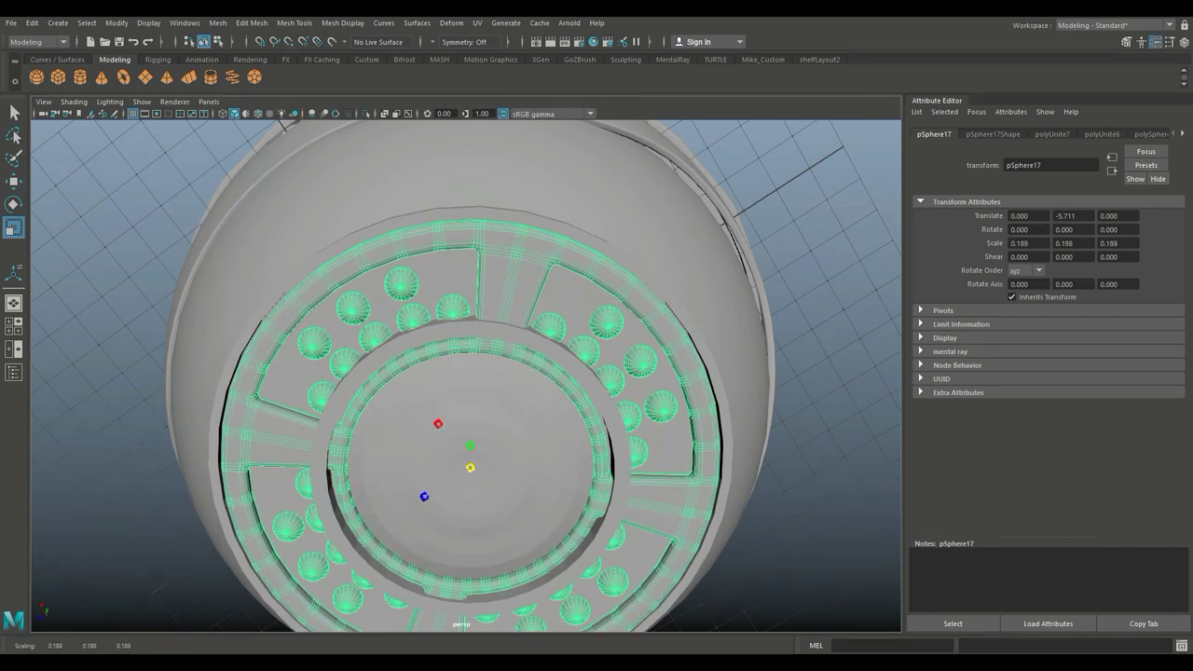
Step: Select the lower body and switch it to face selection in the top view
scroll(466, 373, "down", 5)
left_click_drag(467, 373, 475, 522, "alt")
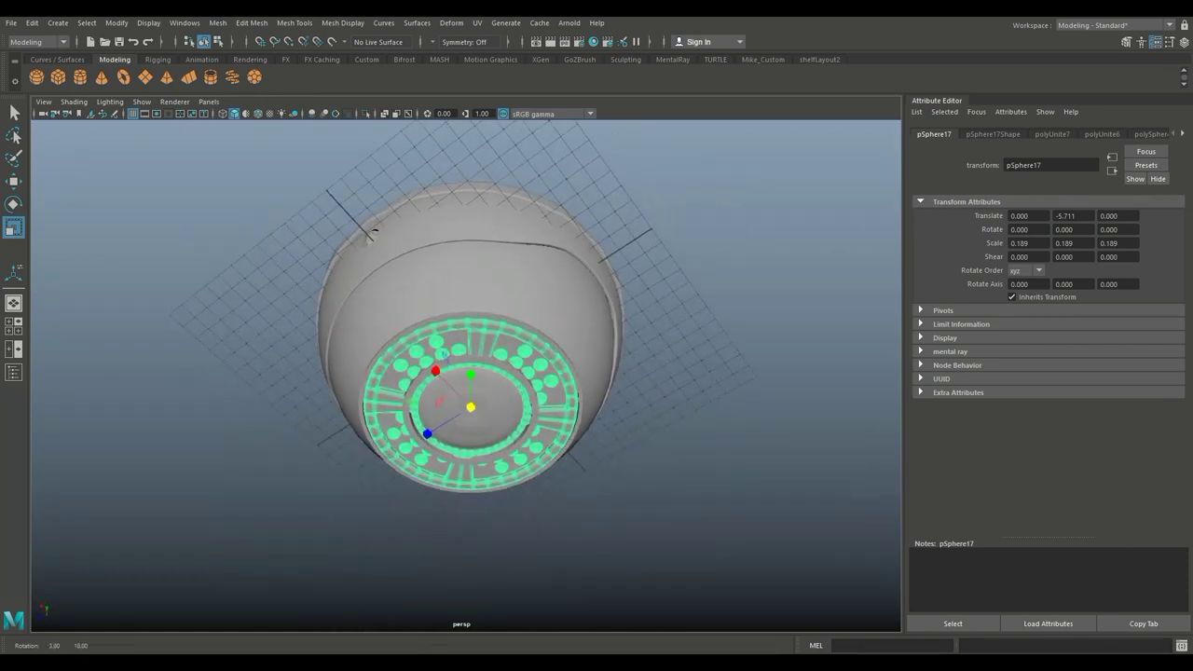
scroll(475, 523, "up", 3)
scroll(476, 391, "up", 5)
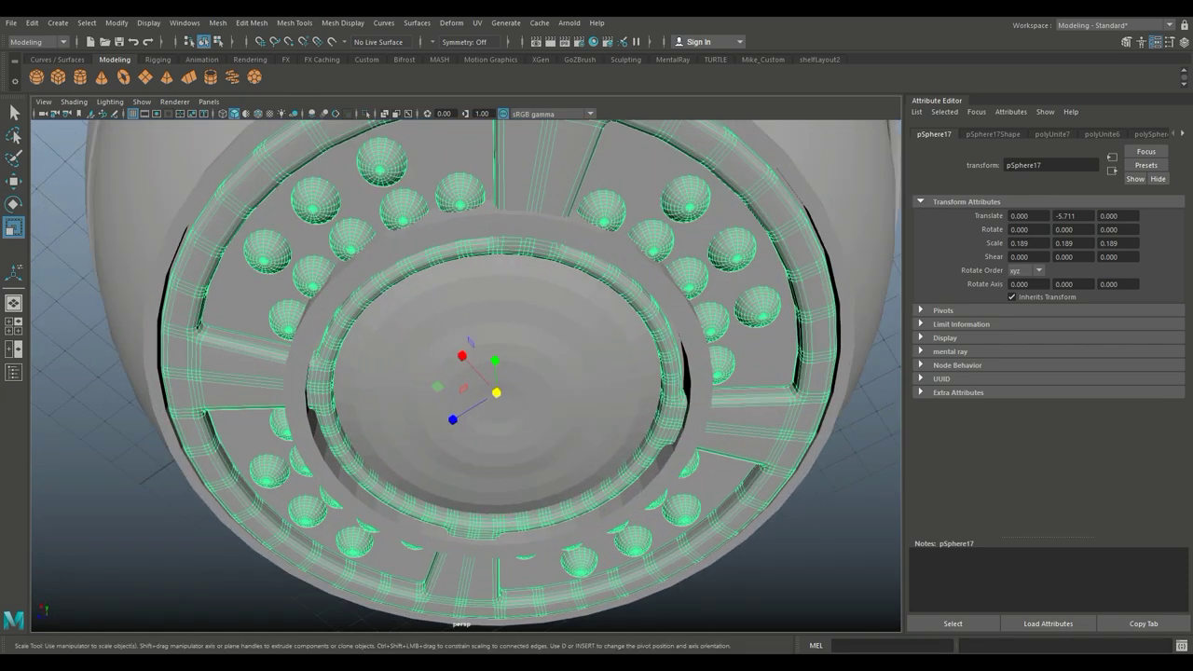
key("ctrl+z")
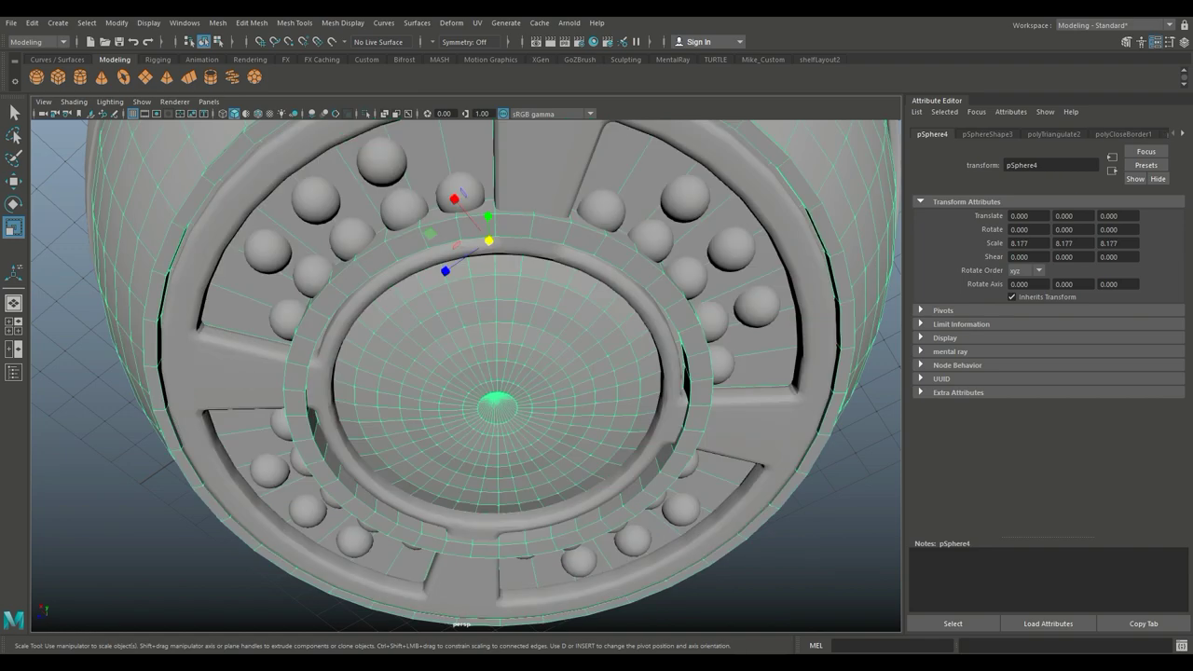
scroll(494, 391, "down", 3)
scroll(494, 391, "up", 1)
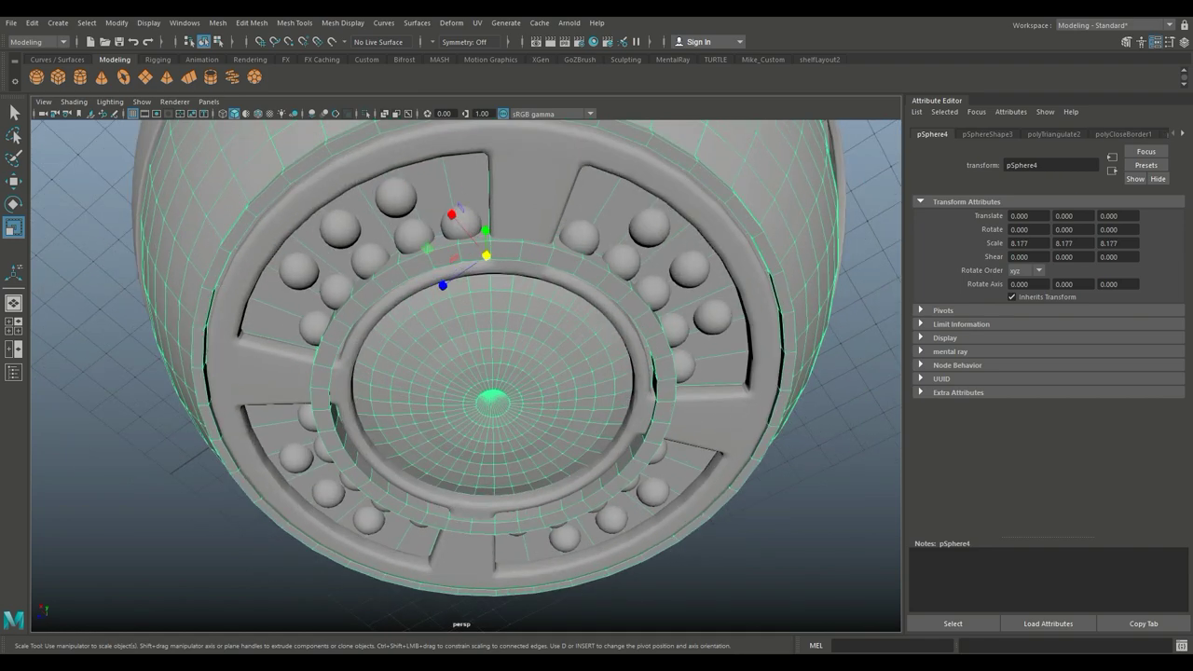
key("space")
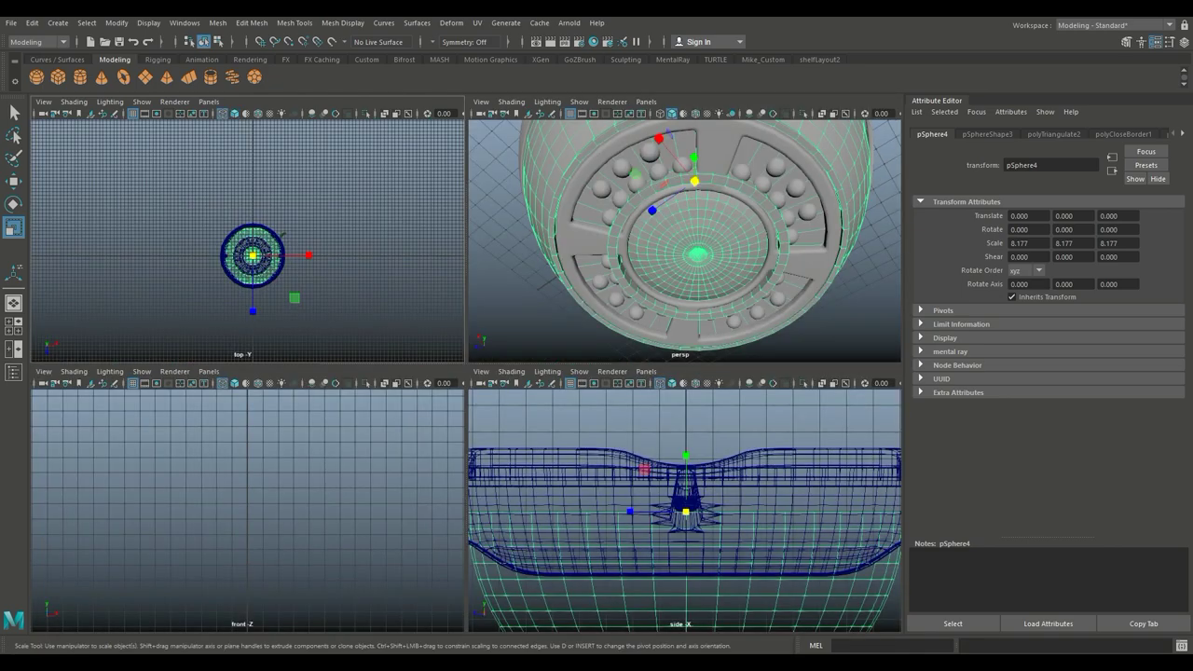
key("space")
right_click_drag(550, 357, 825, 135, "alt")
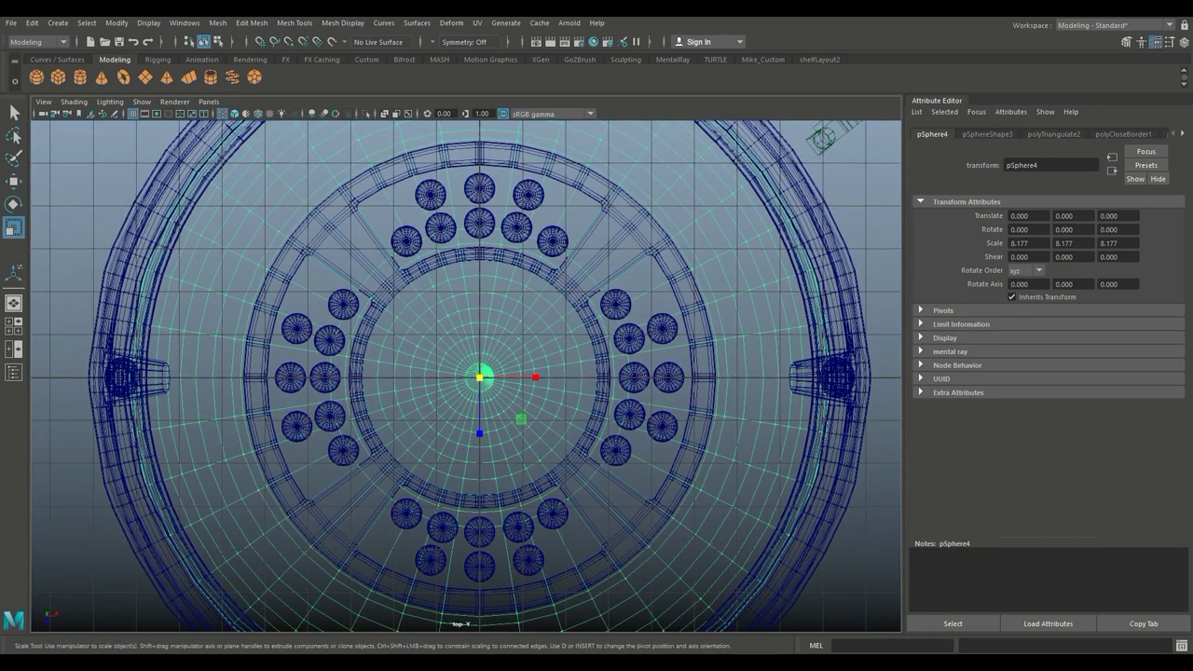
scroll(500, 291, "up", 3)
right_click_drag(500, 291, 501, 324)
scroll(522, 317, "up", 3)
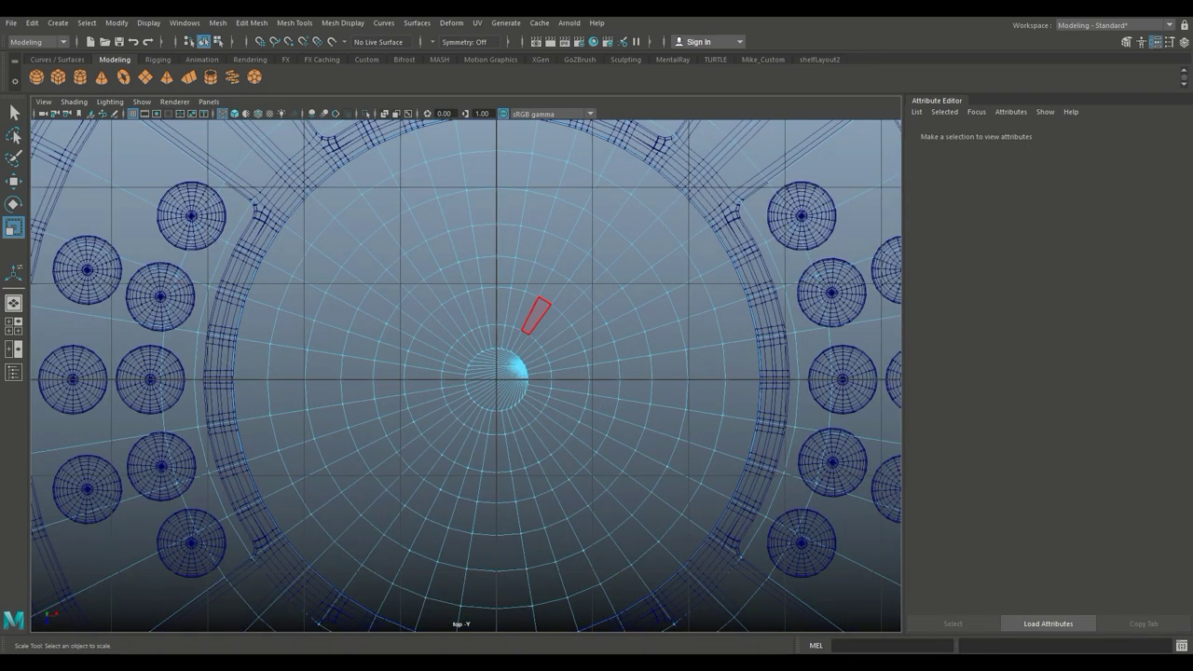
Step: Select a face loop near the lower body's center, grow it over the central disc, and scale these faces inward to fit the inner ring
left_click(536, 315)
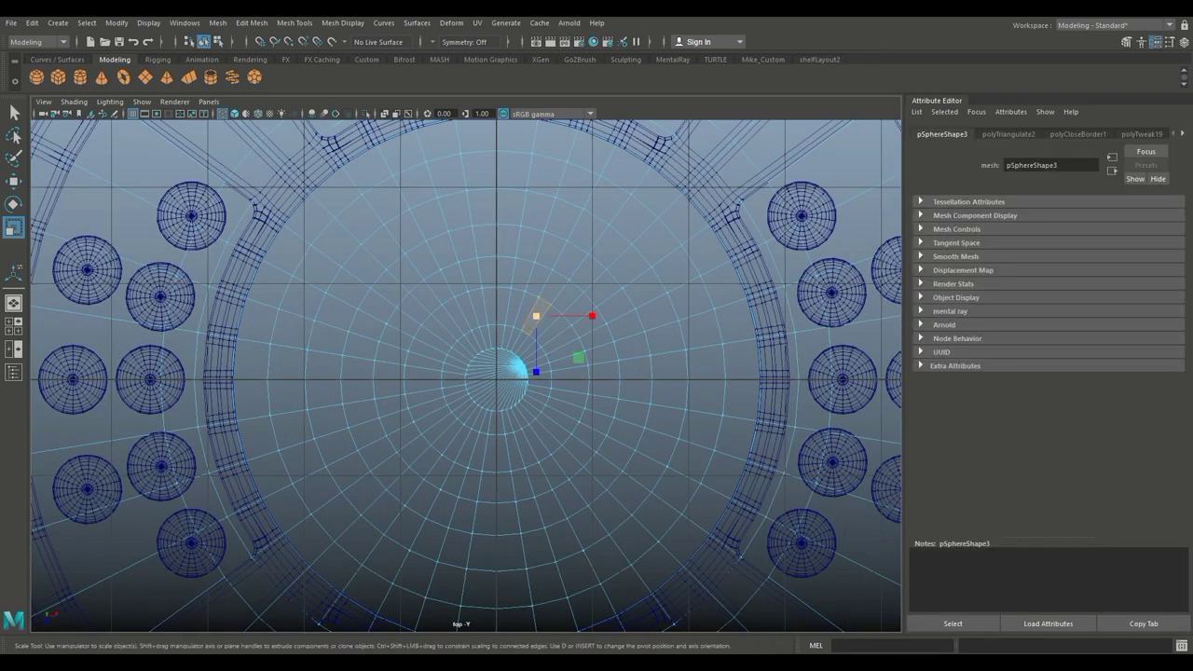
scroll(546, 307, "up", 2)
double_click(561, 272, "shift")
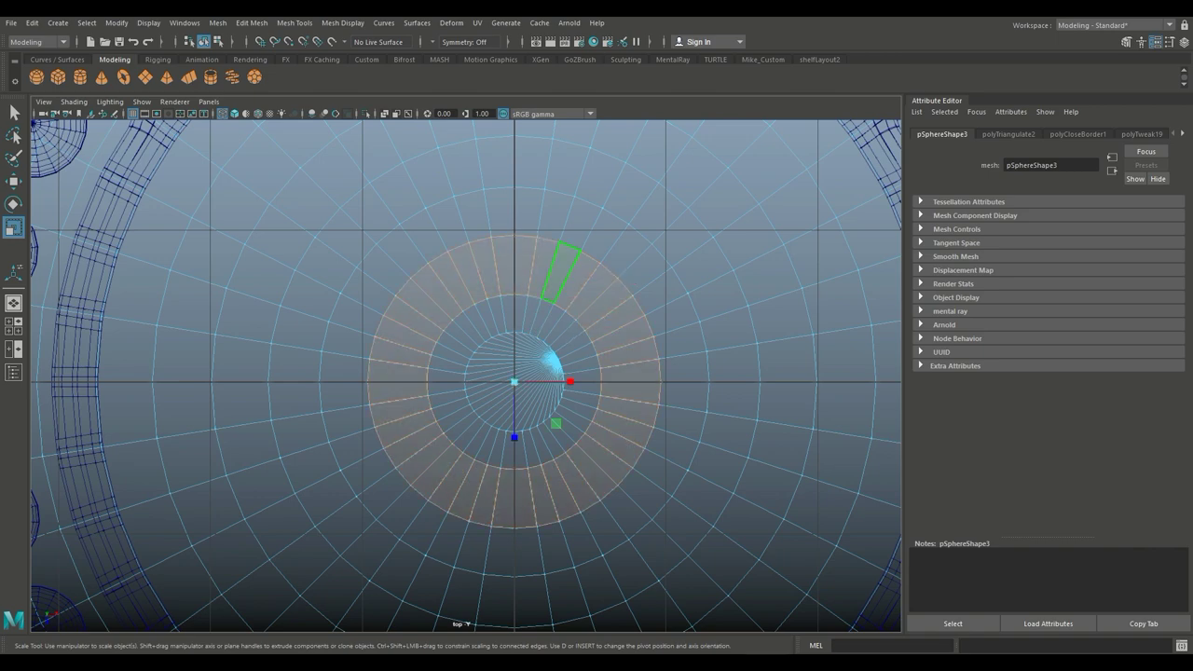
scroll(466, 376, "down", 6)
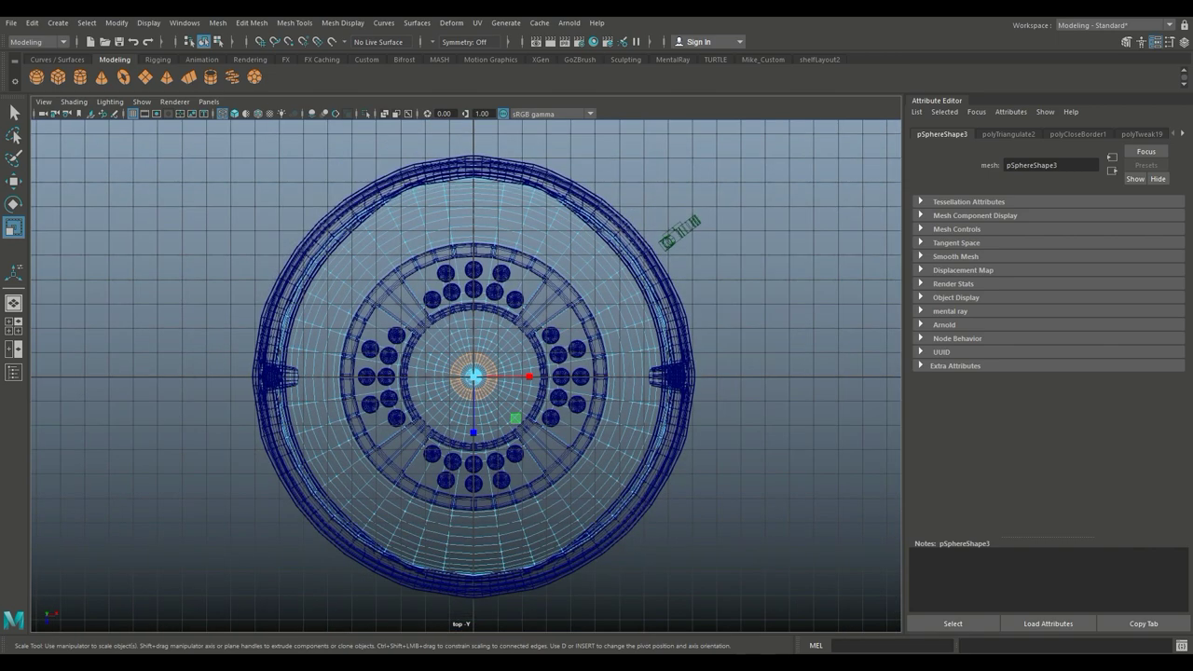
key("shift+period")
key("shift+period")
key("shift+period")
key("shift+period")
key("shift+period")
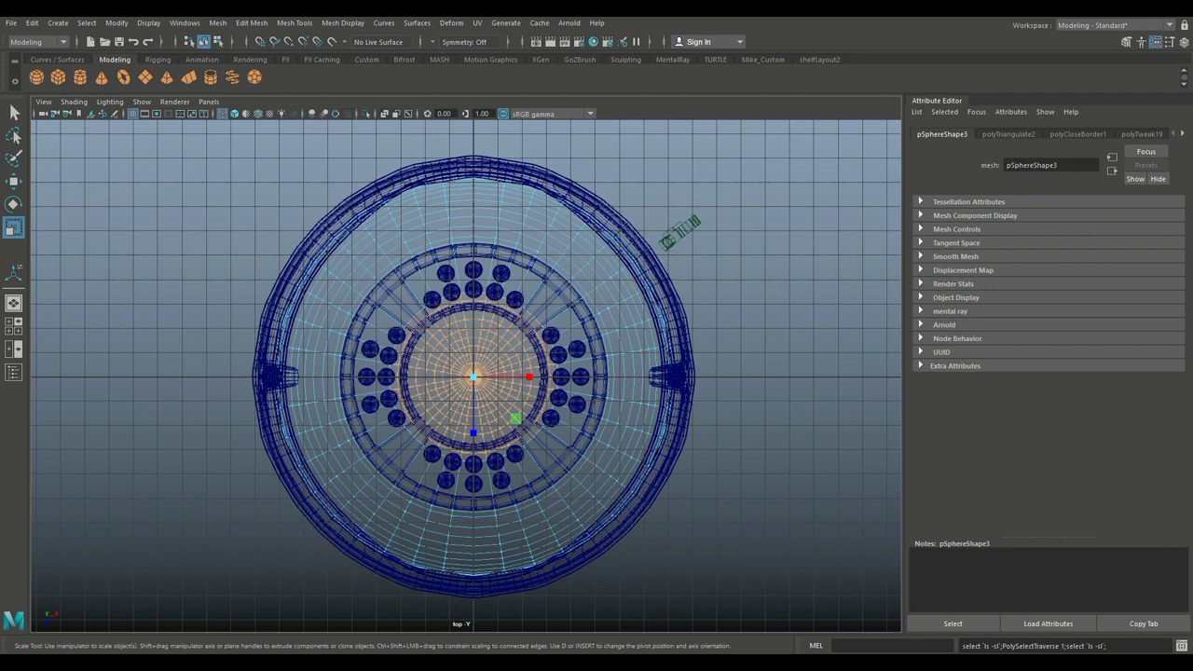
left_click_drag(474, 376, 427, 425)
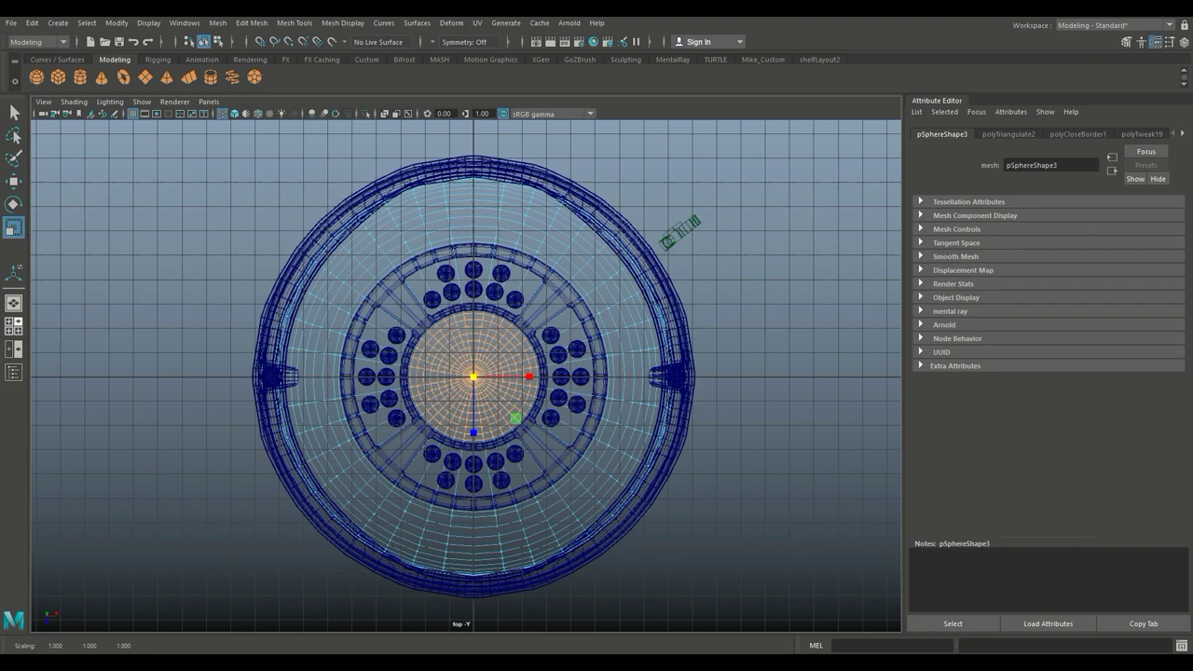
Step: In the perspective view, select the lower body together with the spoked ring and combine them into one mesh
left_click(14, 325)
key("space")
left_click_drag(466, 373, 517, 315, "alt")
right_click_drag(520, 313, 573, 271)
left_click_drag(298, 416, 639, 499, "shift")
key("ctrl+z")
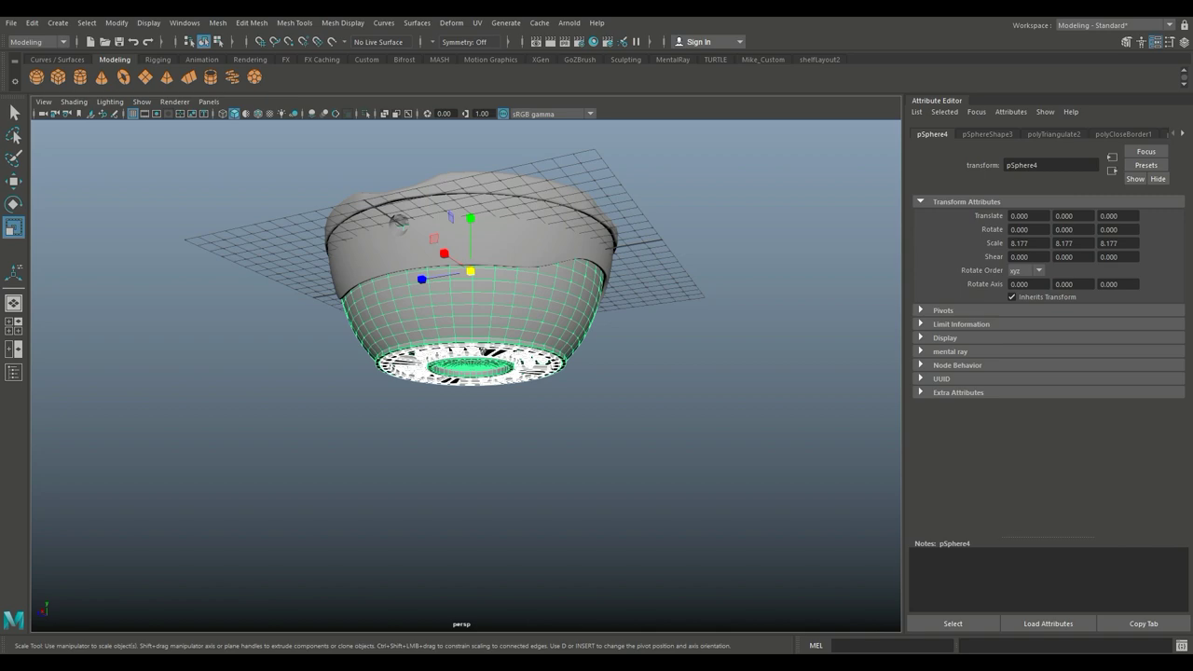
left_click_drag(467, 447, 504, 373, "alt")
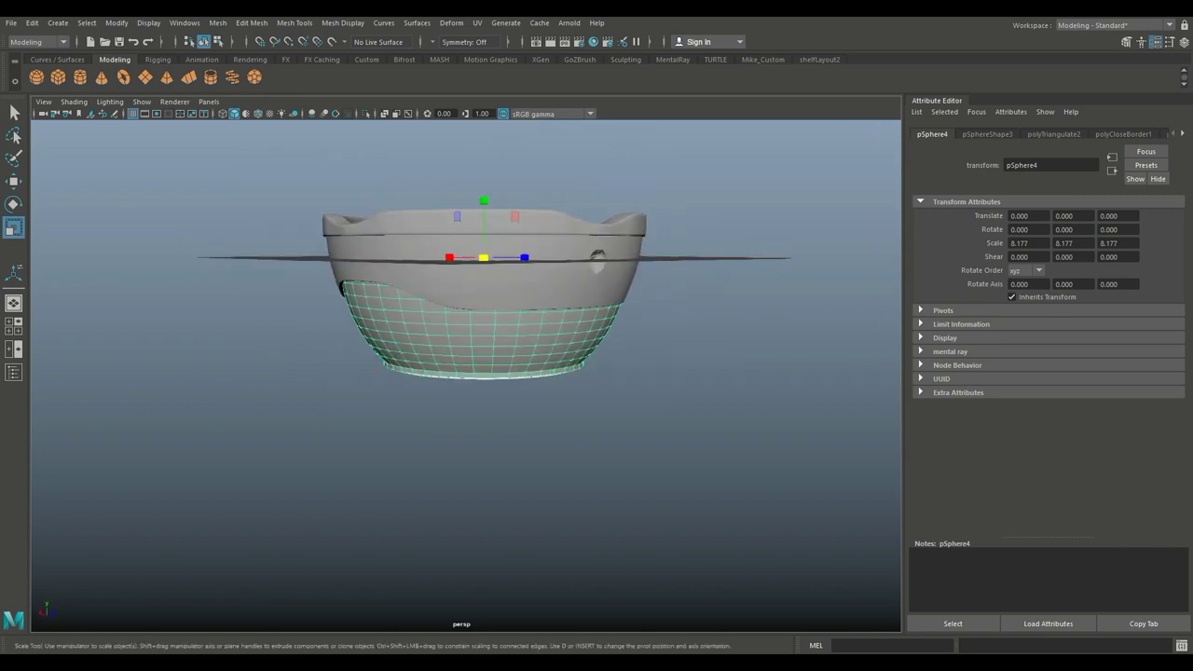
left_click(217, 22)
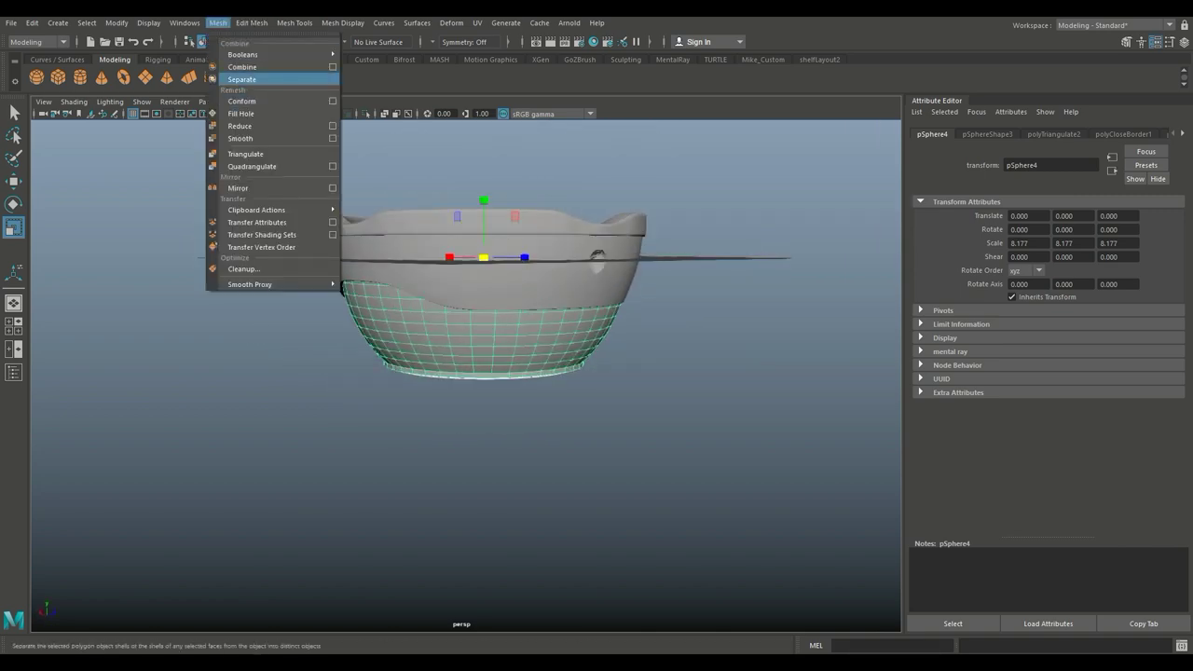
left_click(217, 22)
left_click_drag(644, 485, 730, 346, "alt")
key("ctrl+z")
key("shift+z")
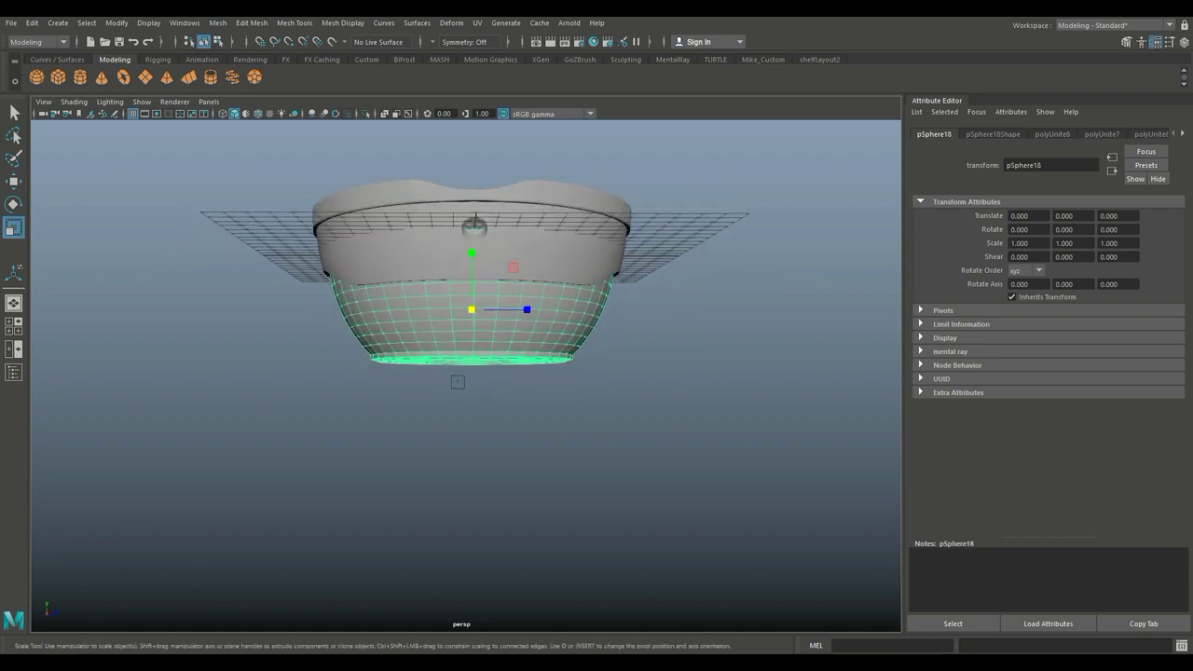
Step: Try rotating the combined lower body freely on several axes and undo the rotation
key("e")
left_click_drag(458, 382, 485, 373)
key("ctrl+z")
key("ctrl+z")
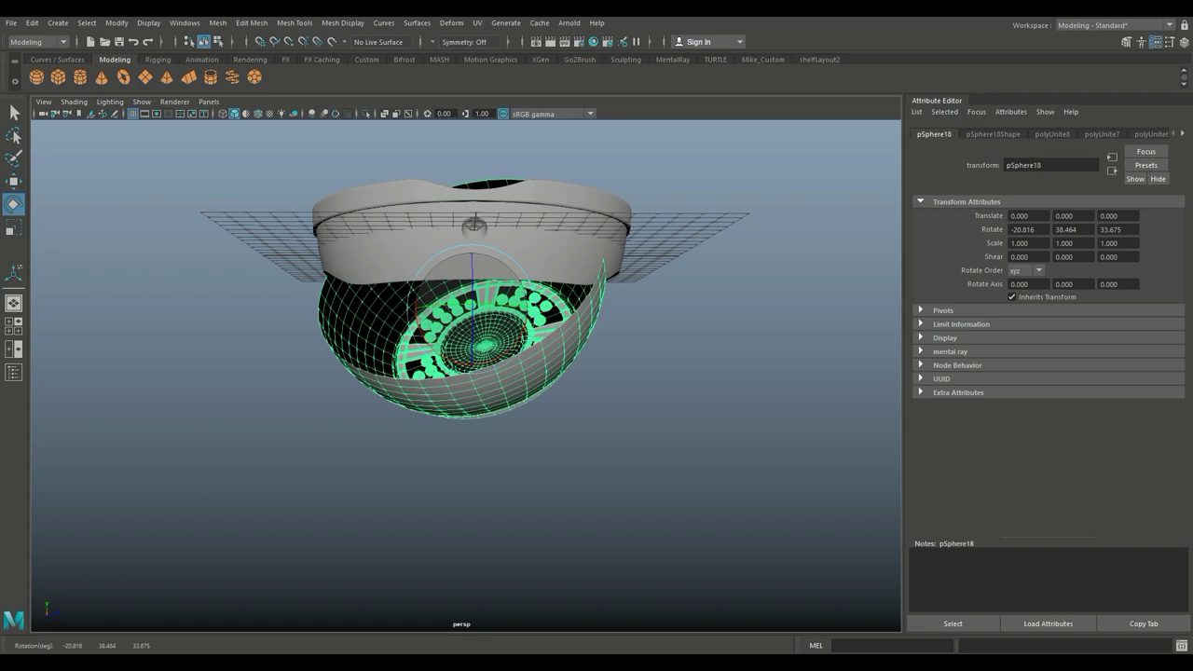
mouse_move(458, 381)
left_mouse_down("alt")
mouse_move(464, 457)
mouse_move(461, 373)
left_mouse_up("alt")
key("w")
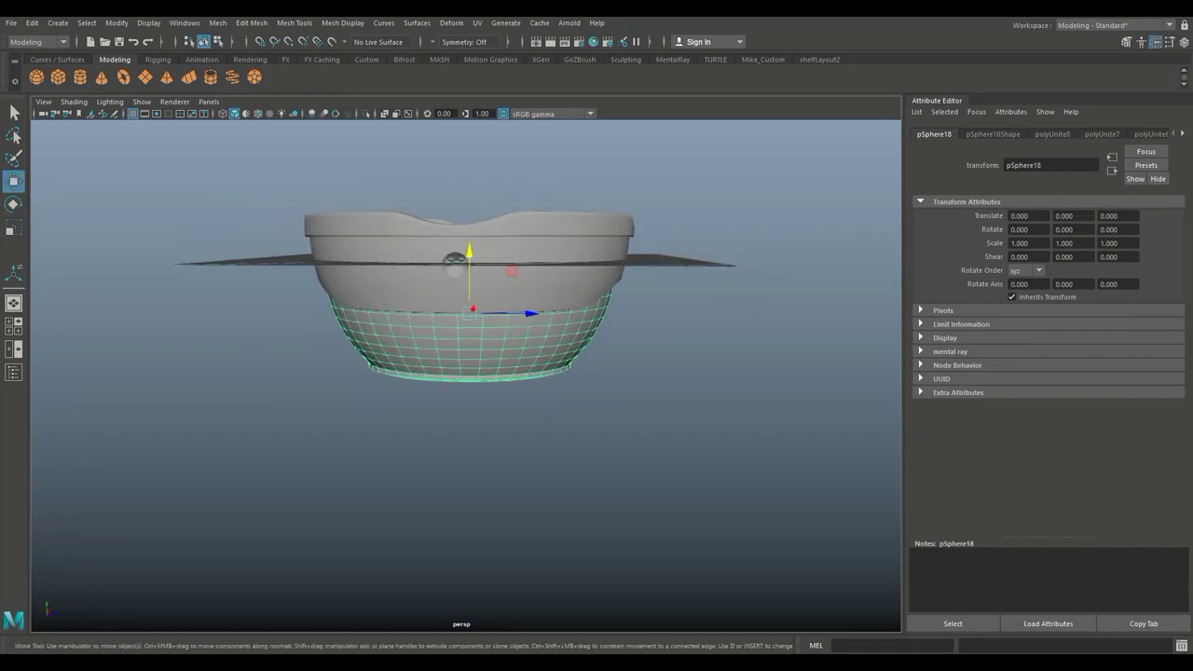
Step: In the side view, tilt the combined lower body to about -5.6 degrees around Z
left_click(14, 326)
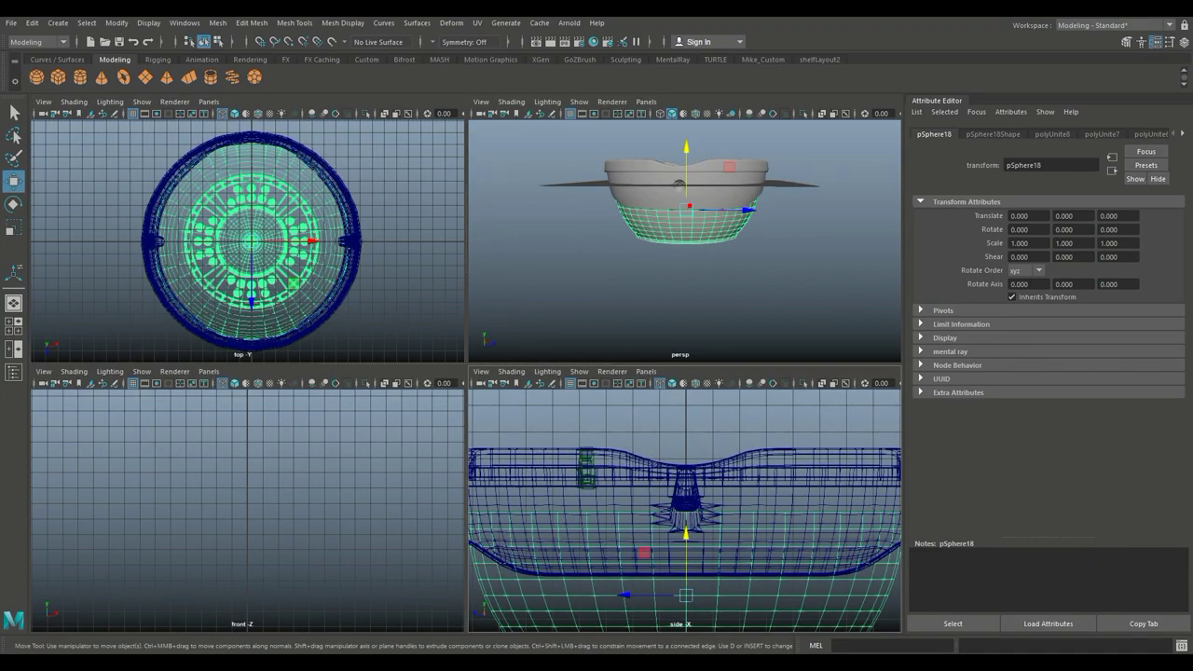
key("space")
scroll(466, 373, "down", 3)
middle_click_drag(467, 373, 473, 365, "alt")
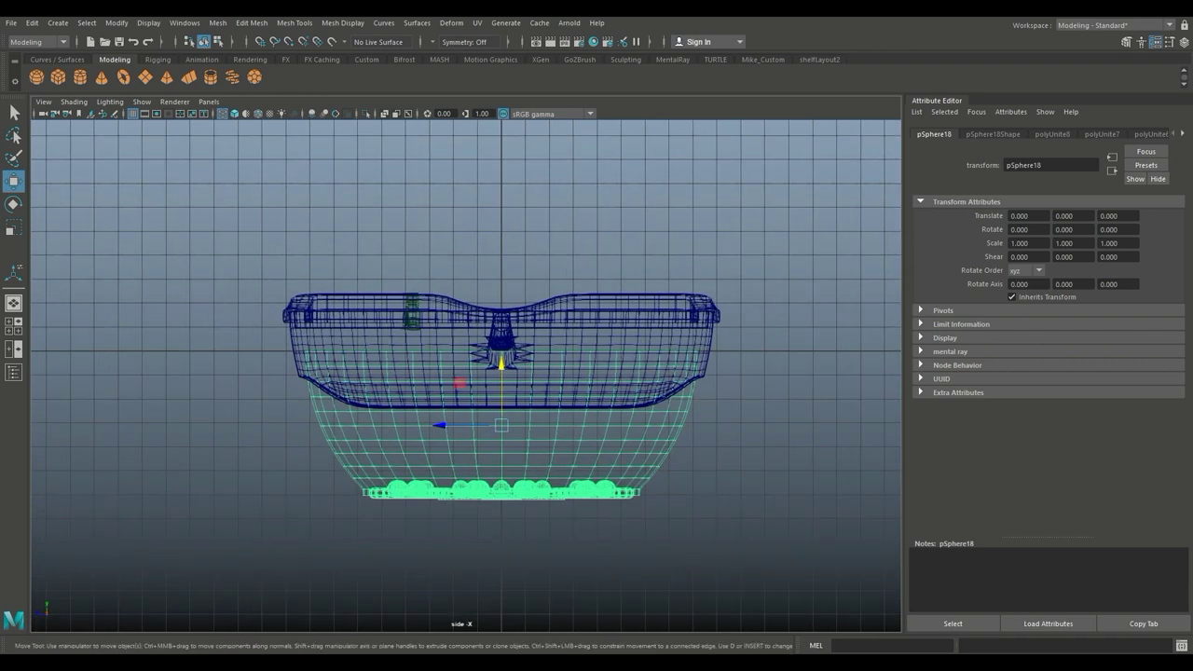
key("e")
mouse_move(502, 410)
left_mouse_down()
mouse_move(519, 471)
mouse_move(501, 410)
left_mouse_up()
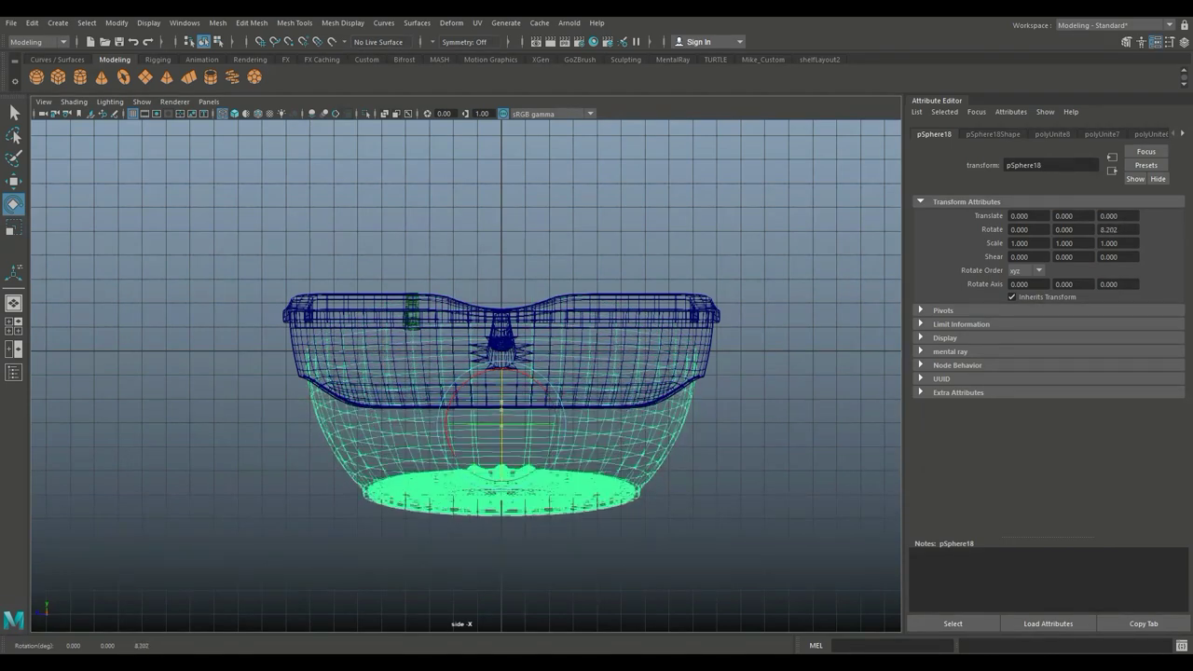
key("ctrl+z")
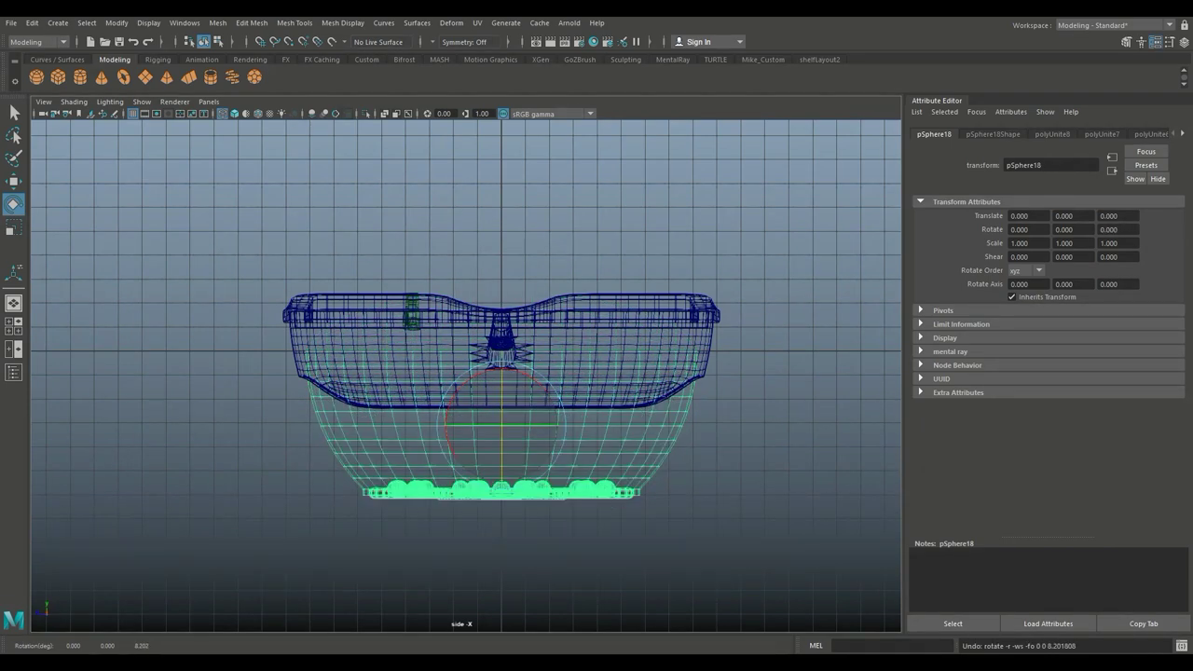
left_click_drag(504, 410, 481, 446)
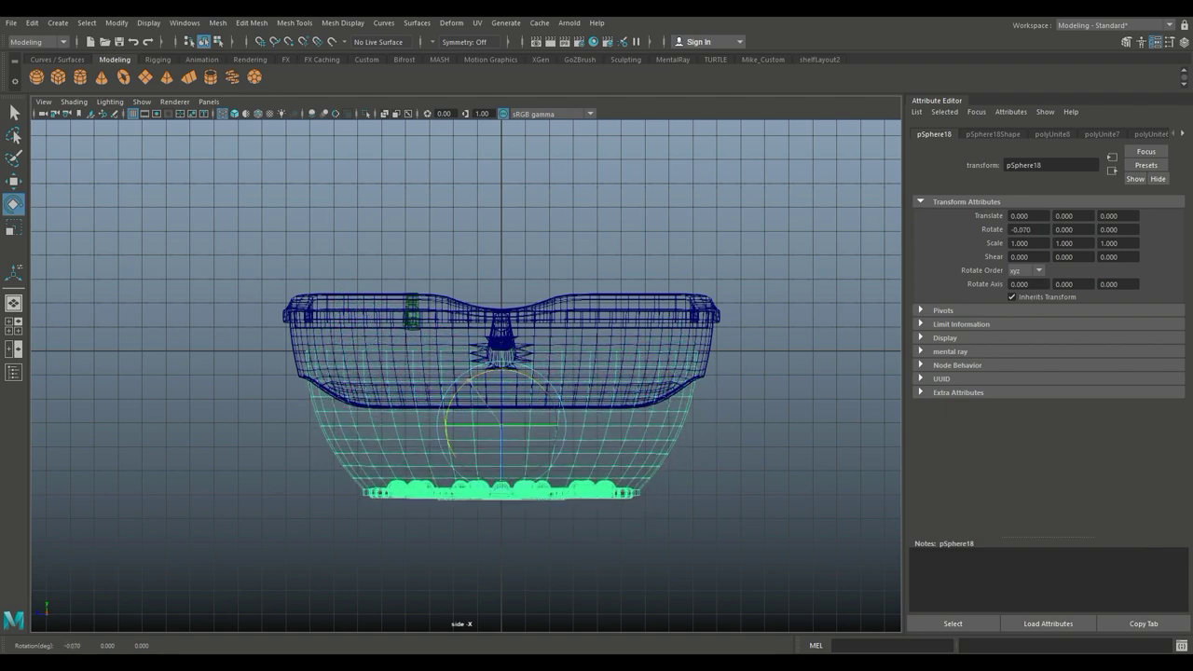
key("ctrl+z")
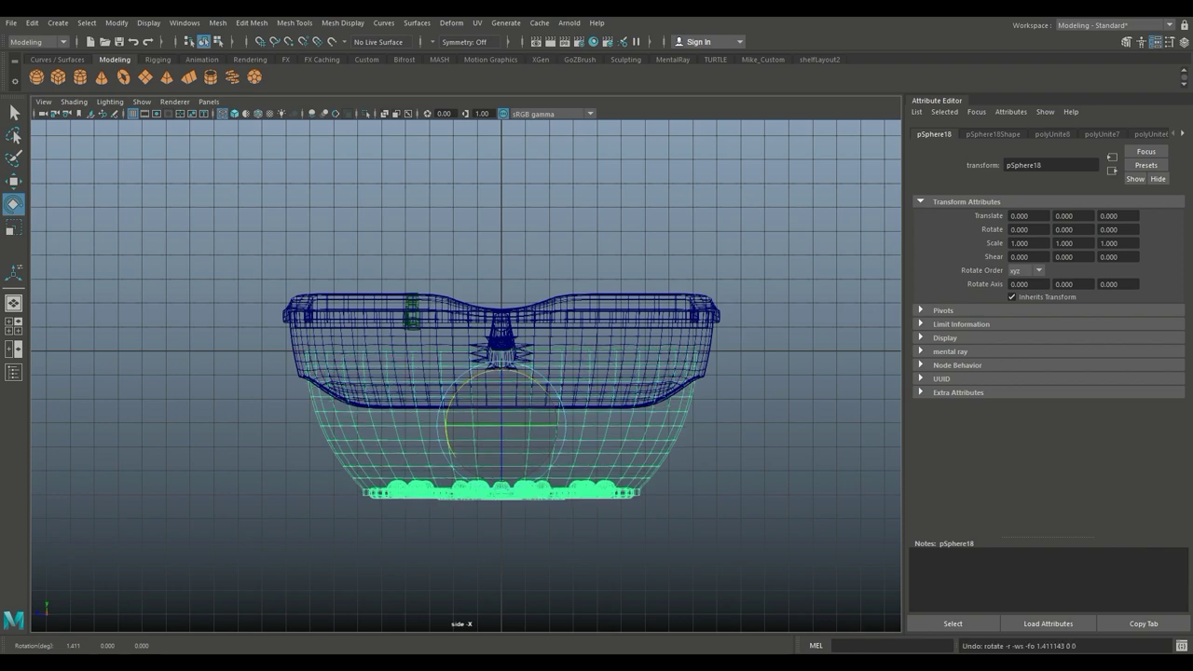
left_click_drag(447, 410, 457, 439)
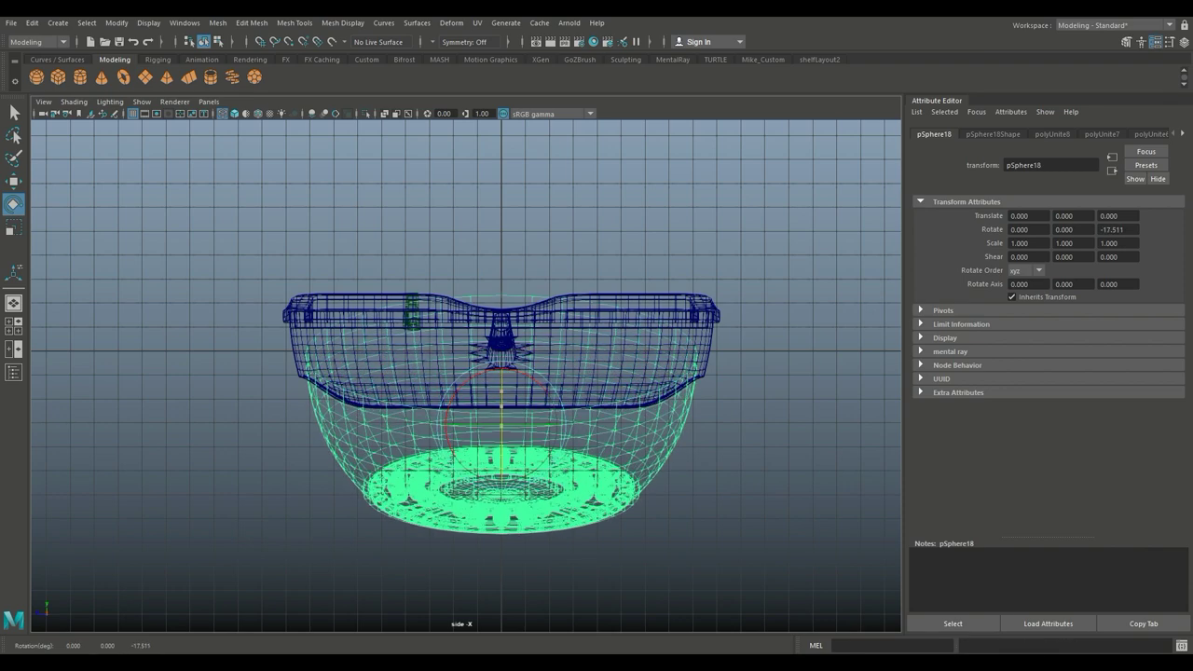
left_click_drag(660, 451, 607, 440)
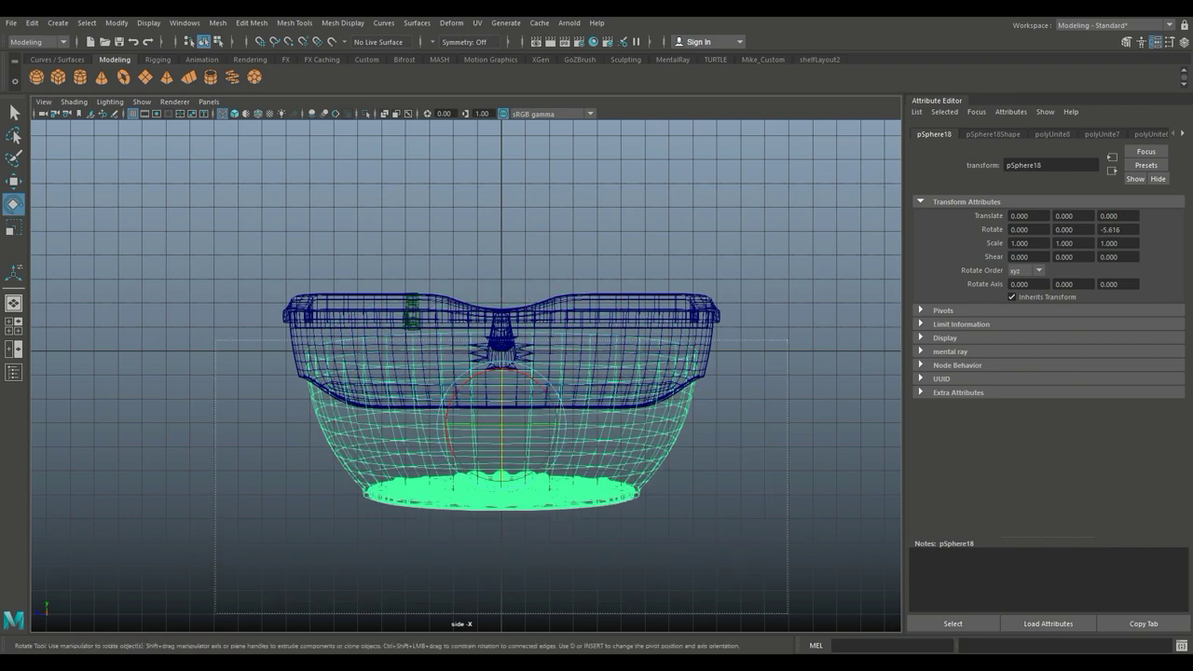
Step: Select the upper and lower bodies together, inspect them from below in perspective, and clear the selection
left_click(653, 308)
mouse_move(559, 350)
left_mouse_down()
mouse_move(518, 351)
mouse_move(559, 350)
left_mouse_up()
left_click(14, 326)
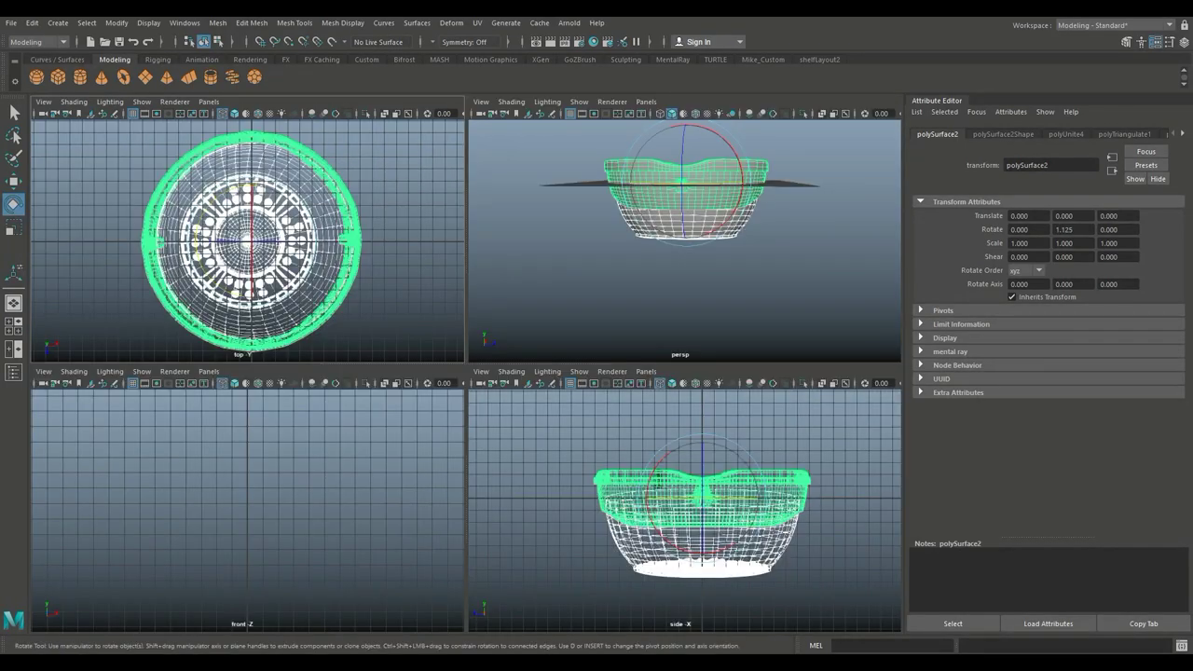
key("space")
left_click_drag(466, 373, 532, 365, "alt")
left_click_drag(839, 280, 789, 219, "alt")
left_click(788, 181)
Step: Hide the grid and view the finished model's underside from another angle
left_click(149, 23)
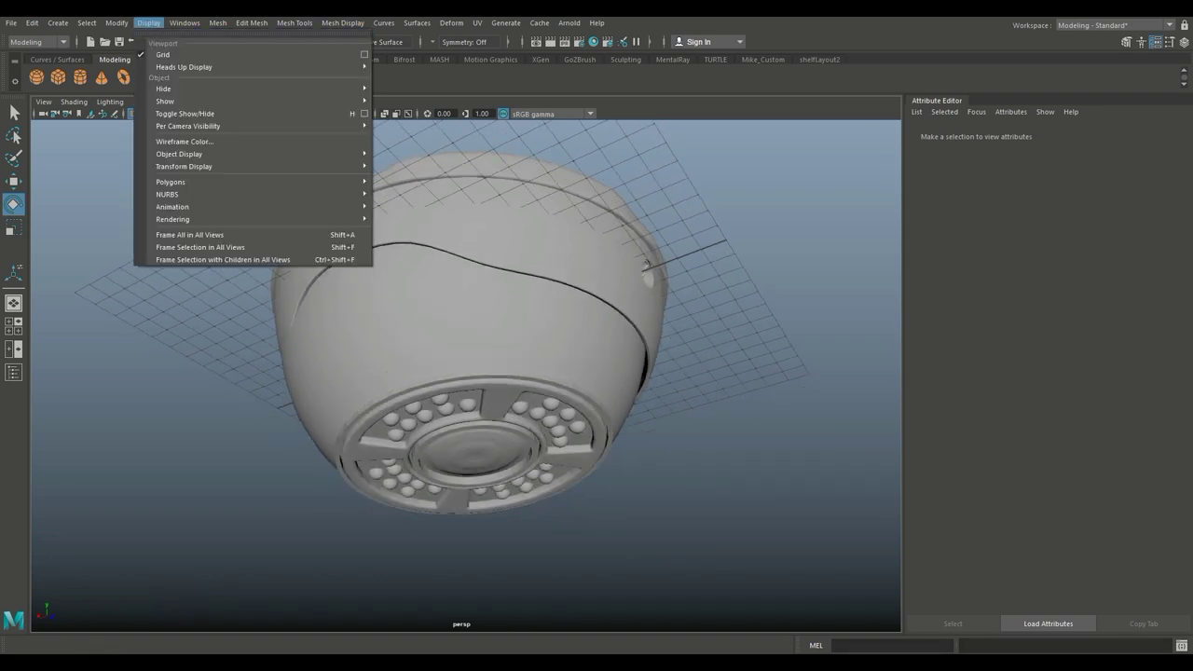
left_click(163, 54)
left_click_drag(466, 280, 429, 177, "alt")
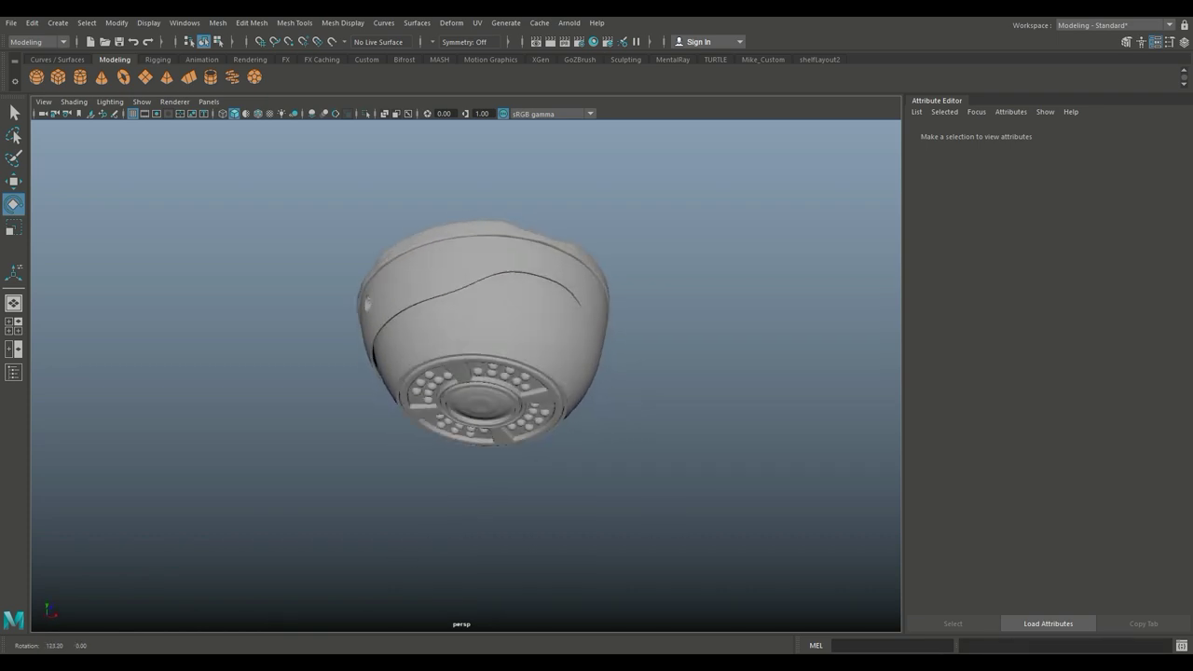
middle_click_drag(428, 177, 397, 189, "alt")
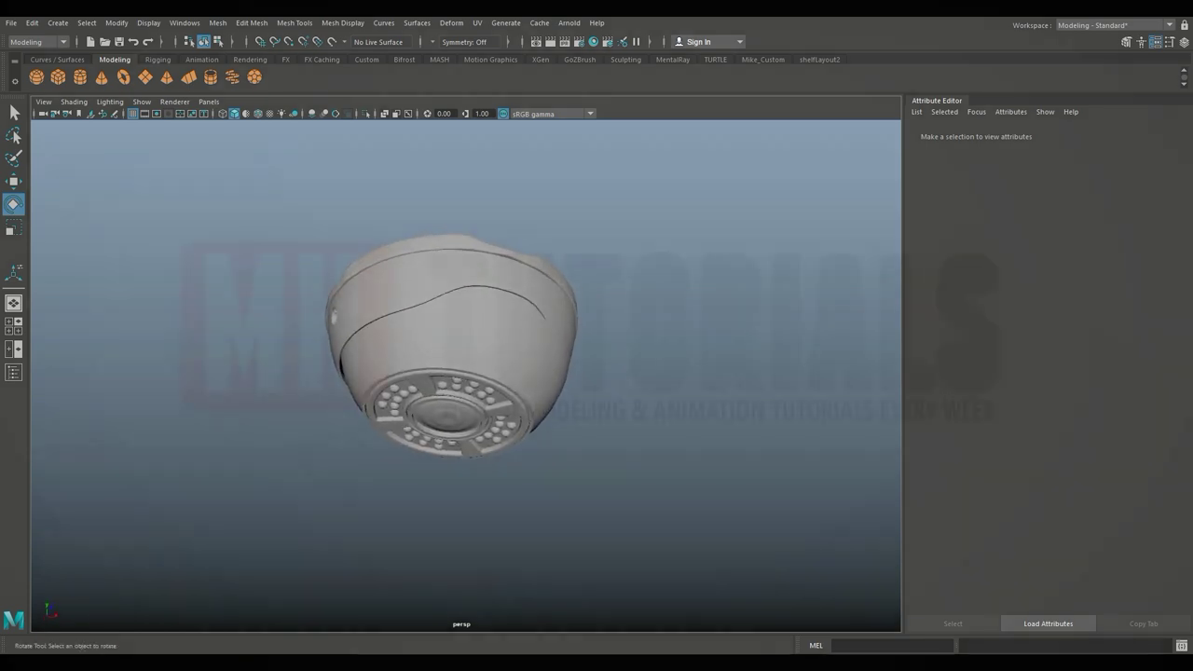